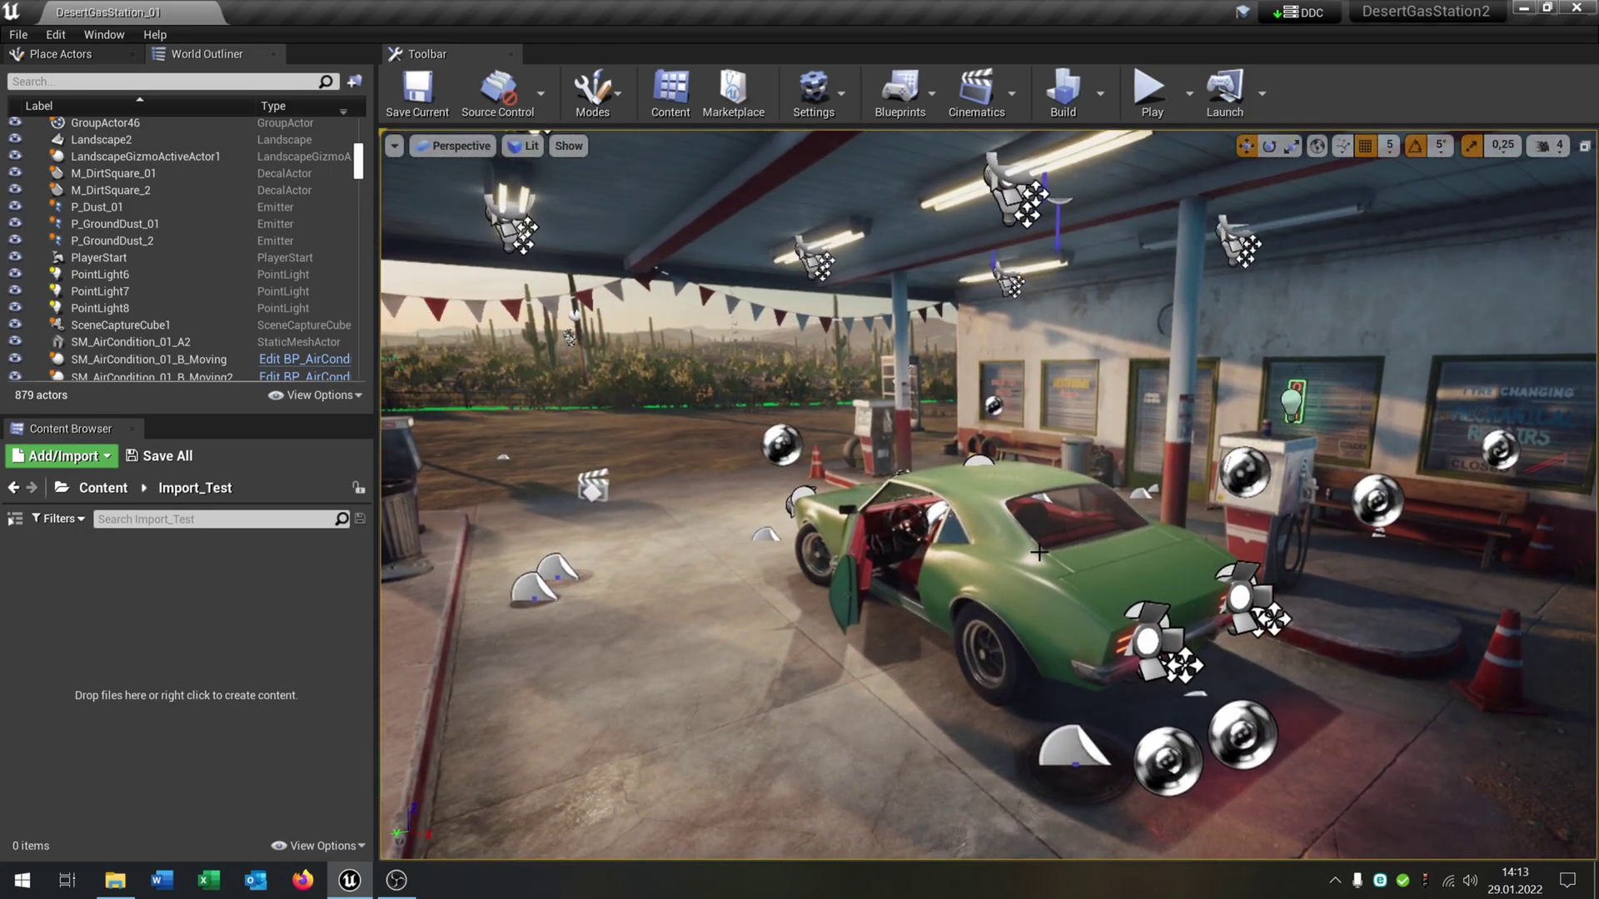
- Select the green Firebird car, BP_FireBird_2, in the gas station level viewport
click(1038, 552)
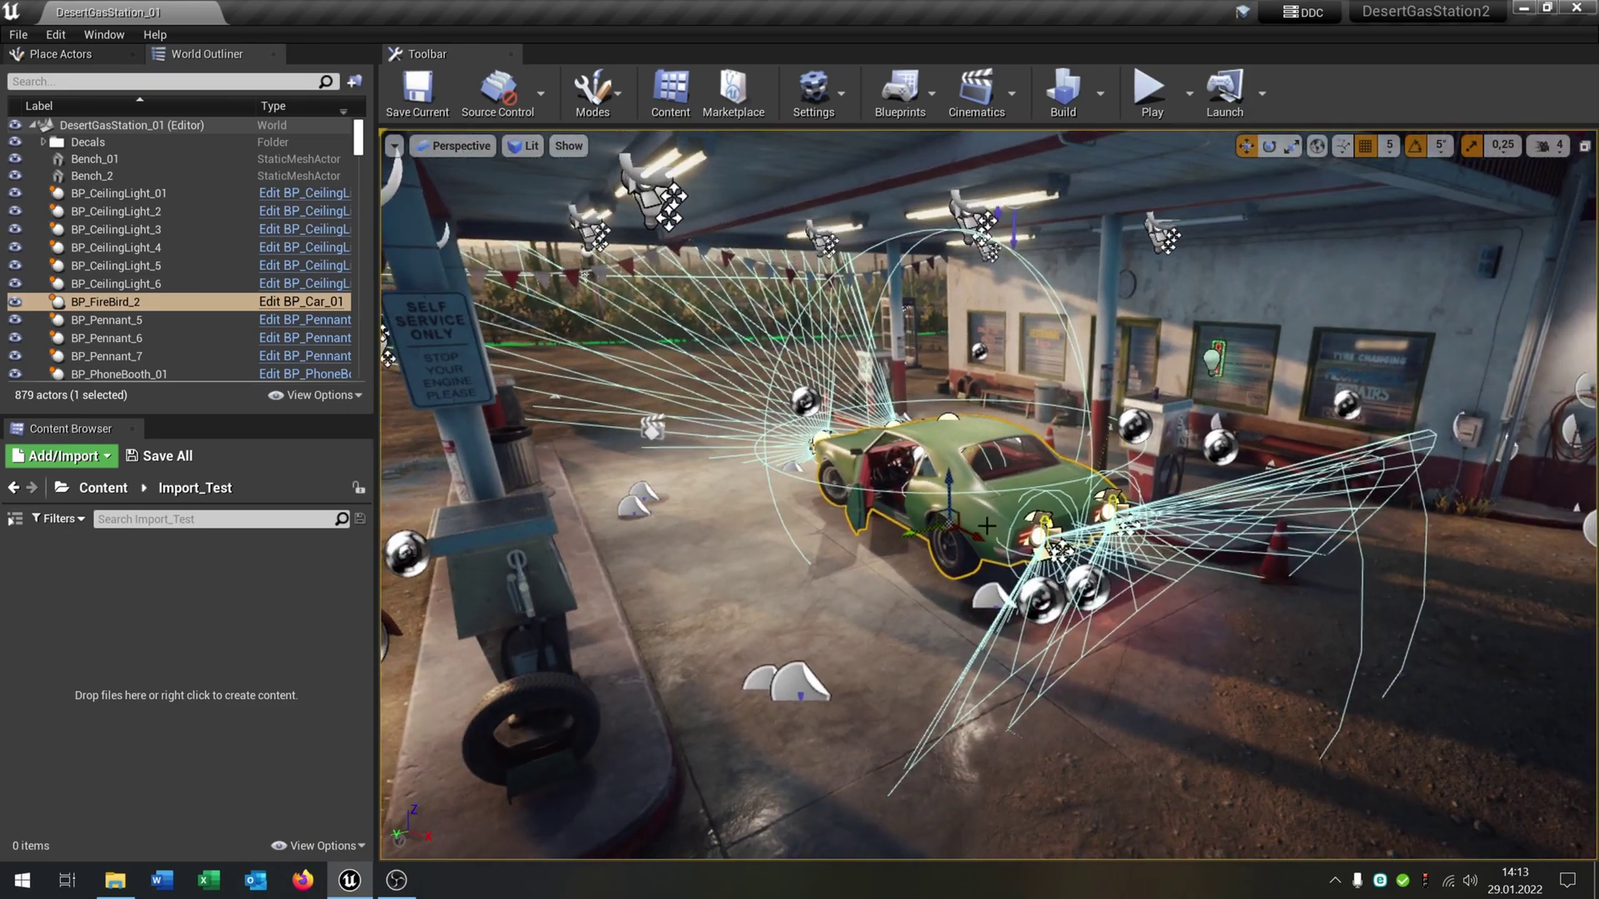
- Add the Vehicle template through Add Feature or Content Pack
key(Escape)
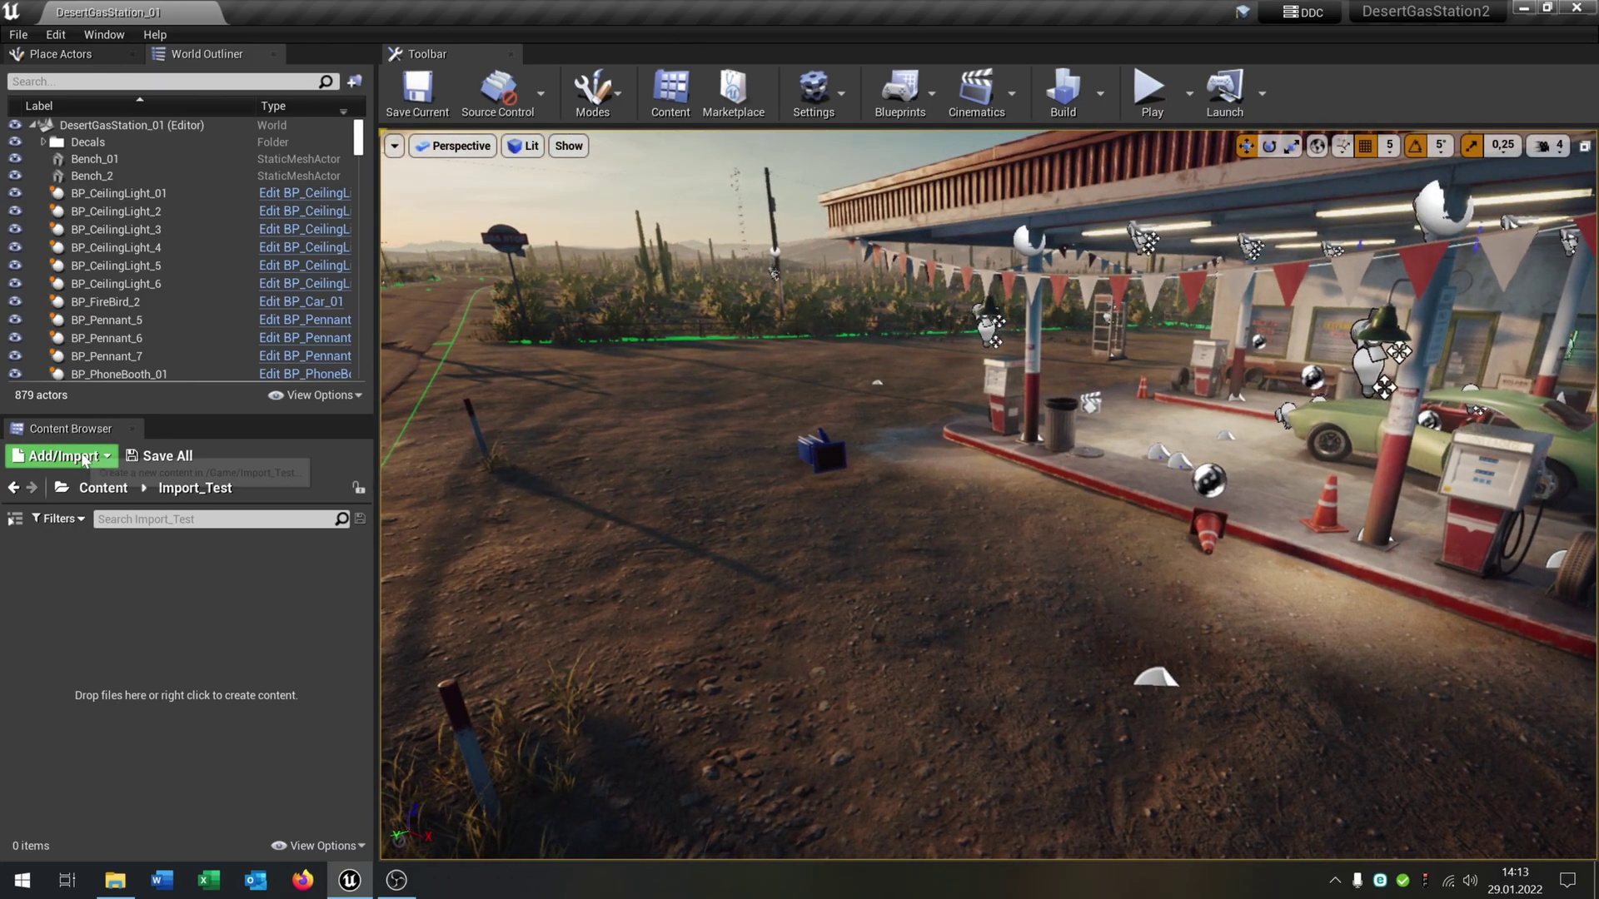
right_click(122, 575)
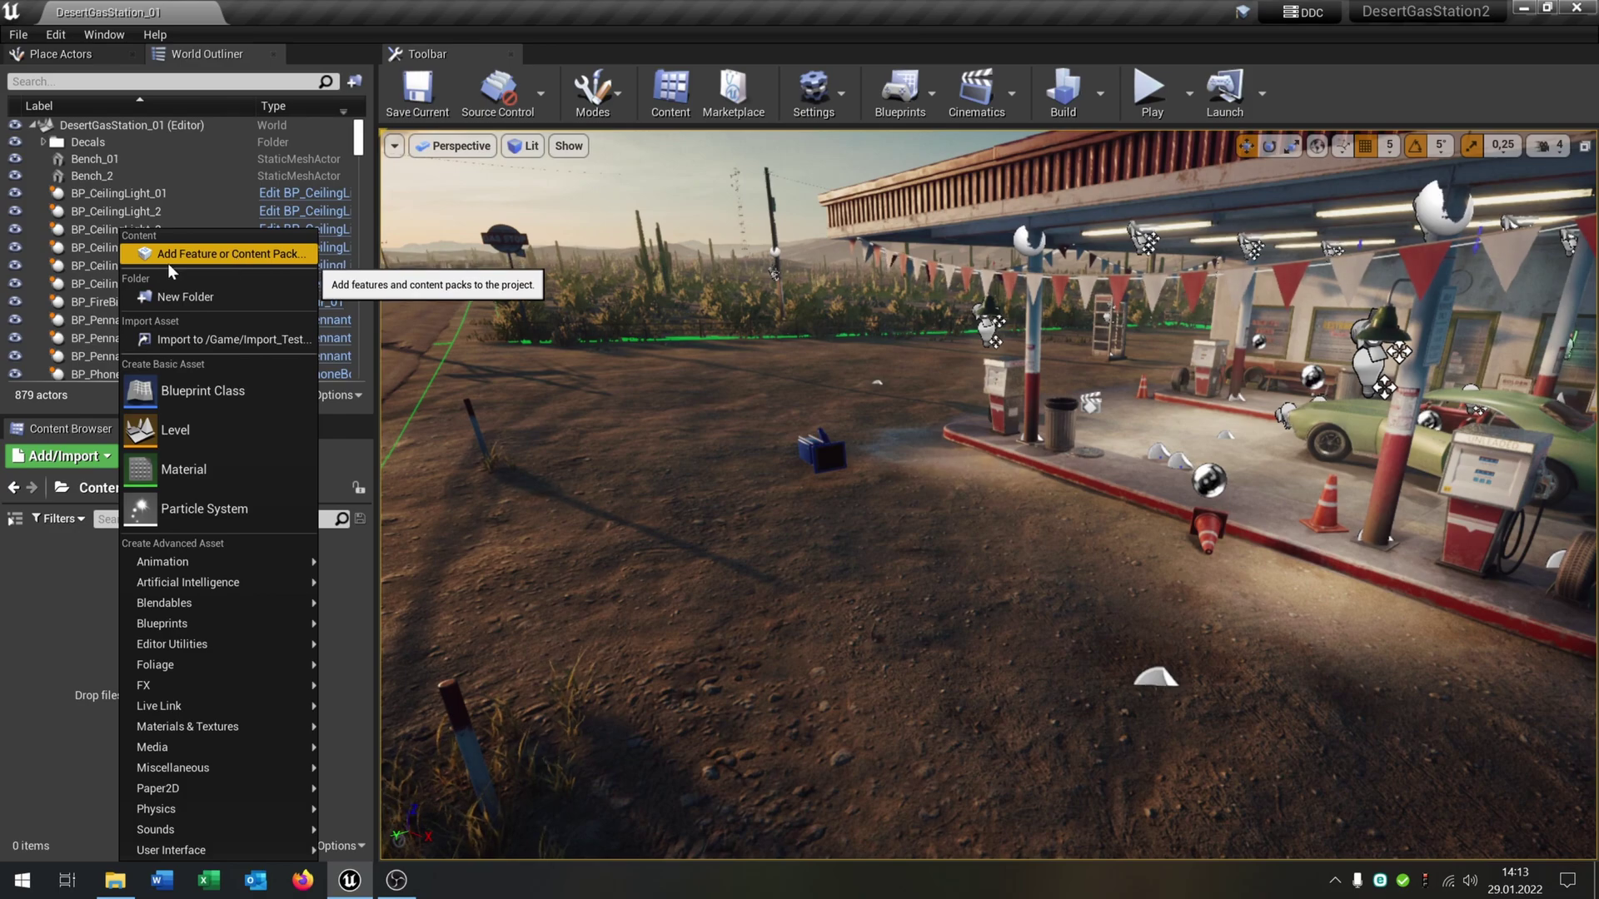
click(237, 257)
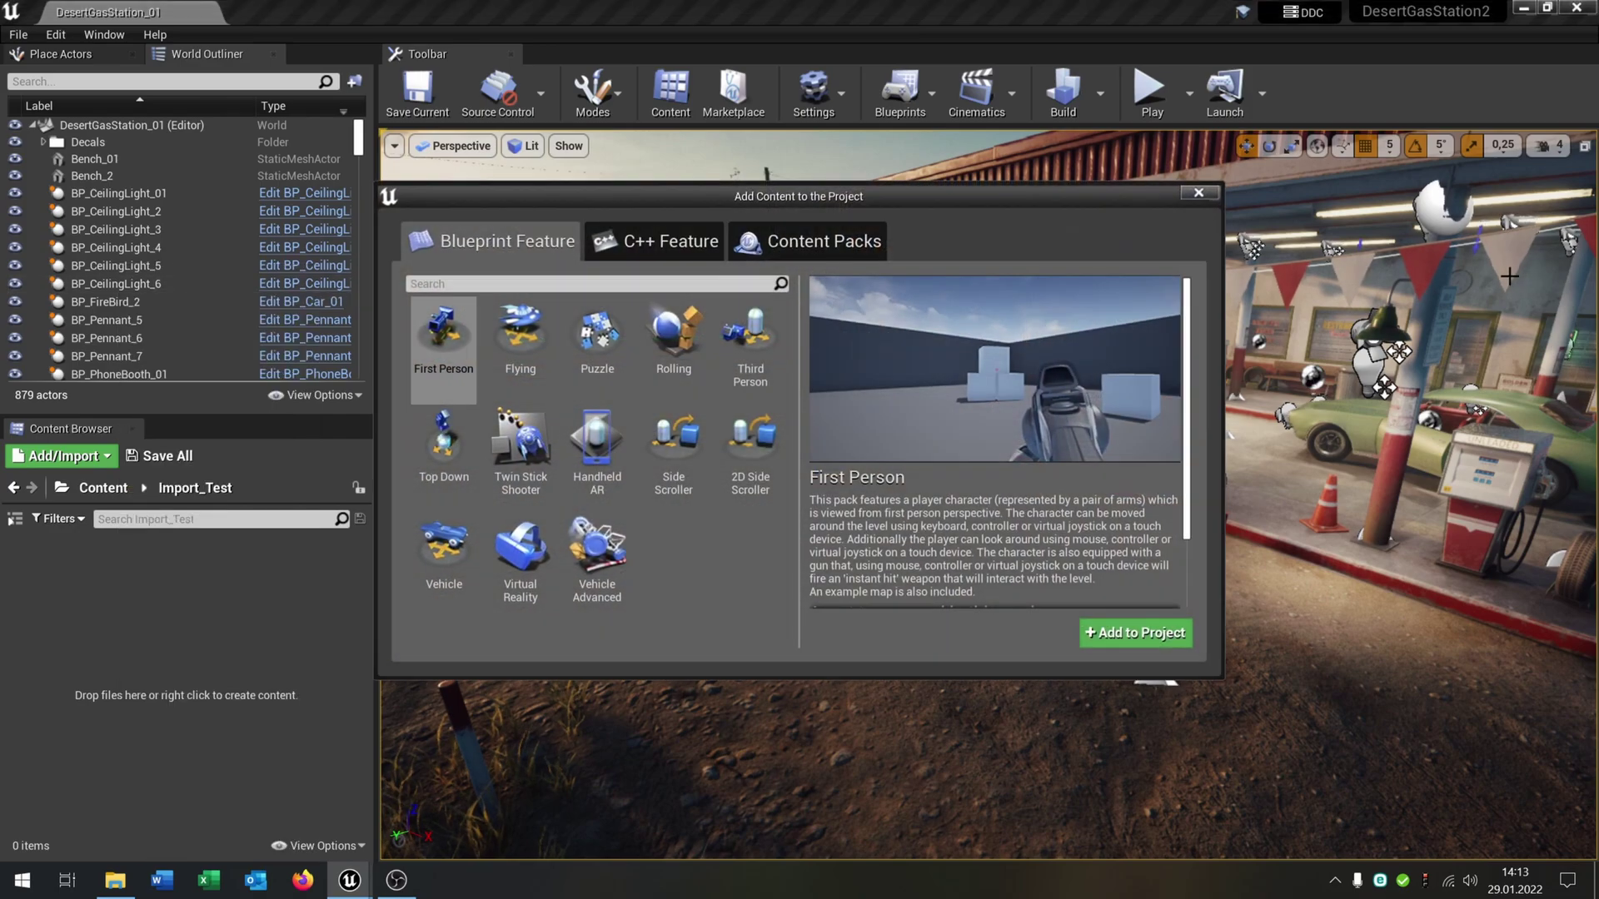
click(456, 560)
click(1204, 196)
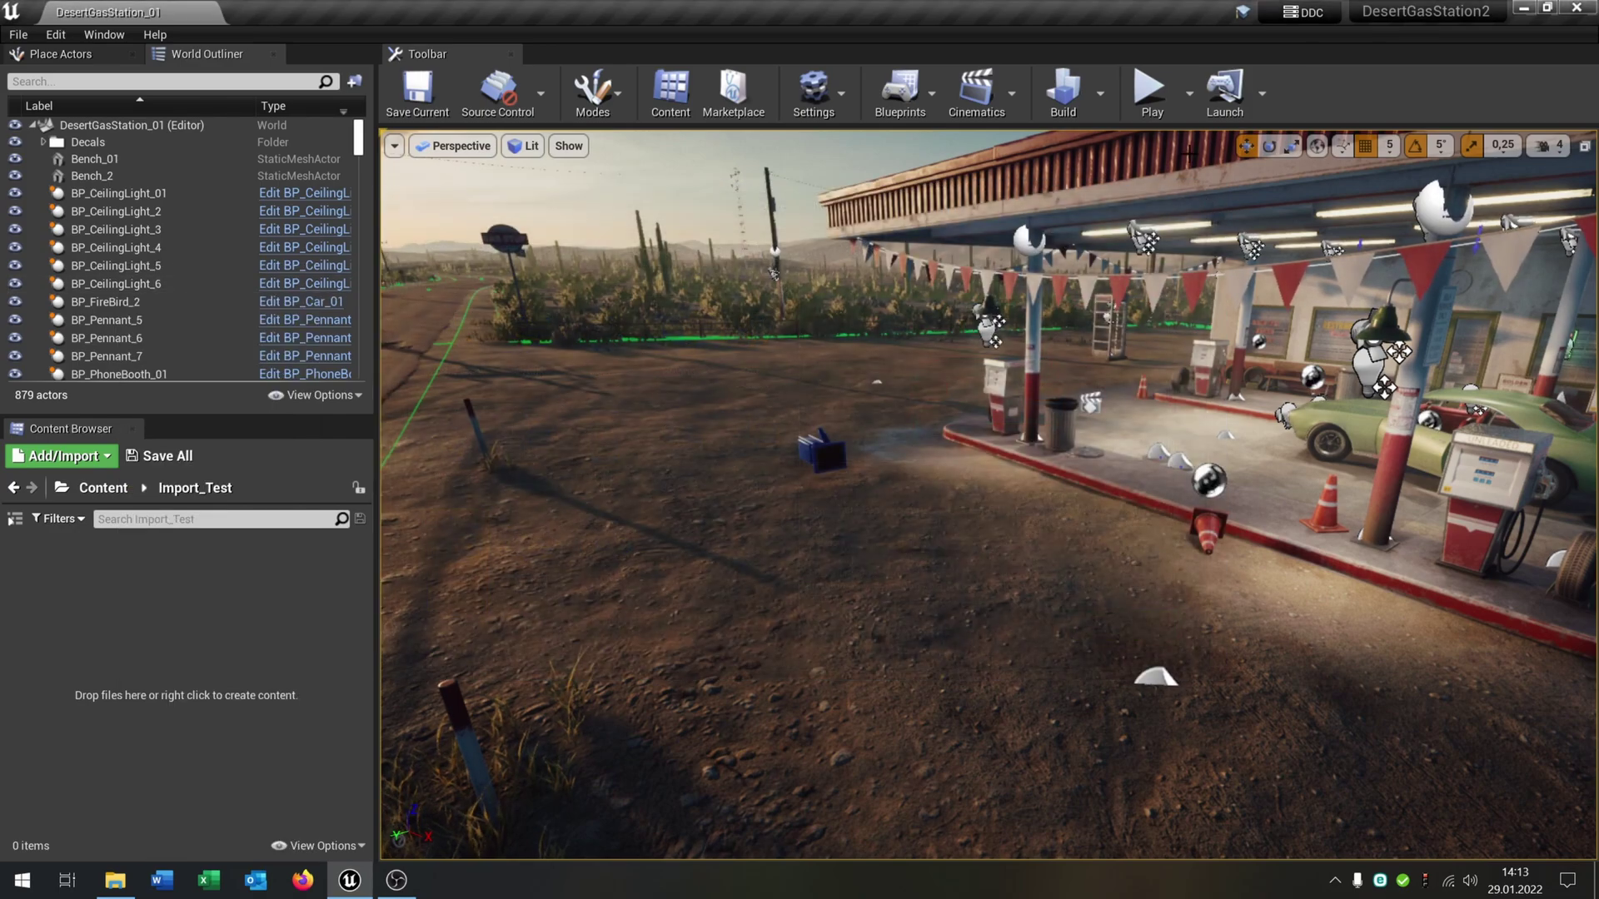
- Play the level, drive the car forward with W, then stop with Esc
click(1154, 106)
key(w)
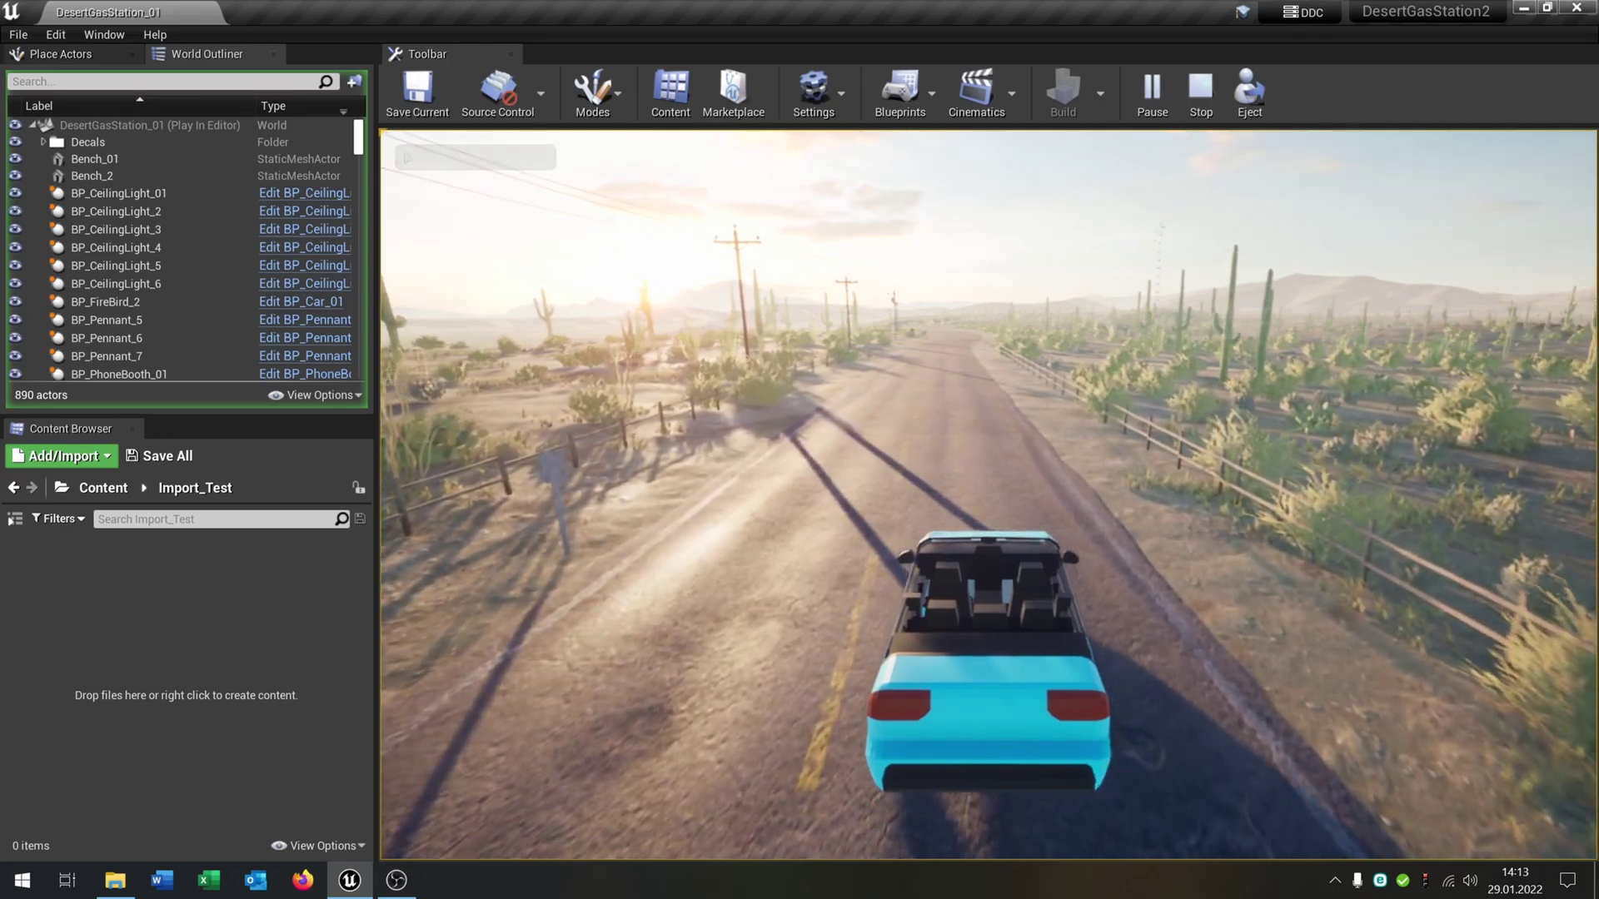
key(Escape)
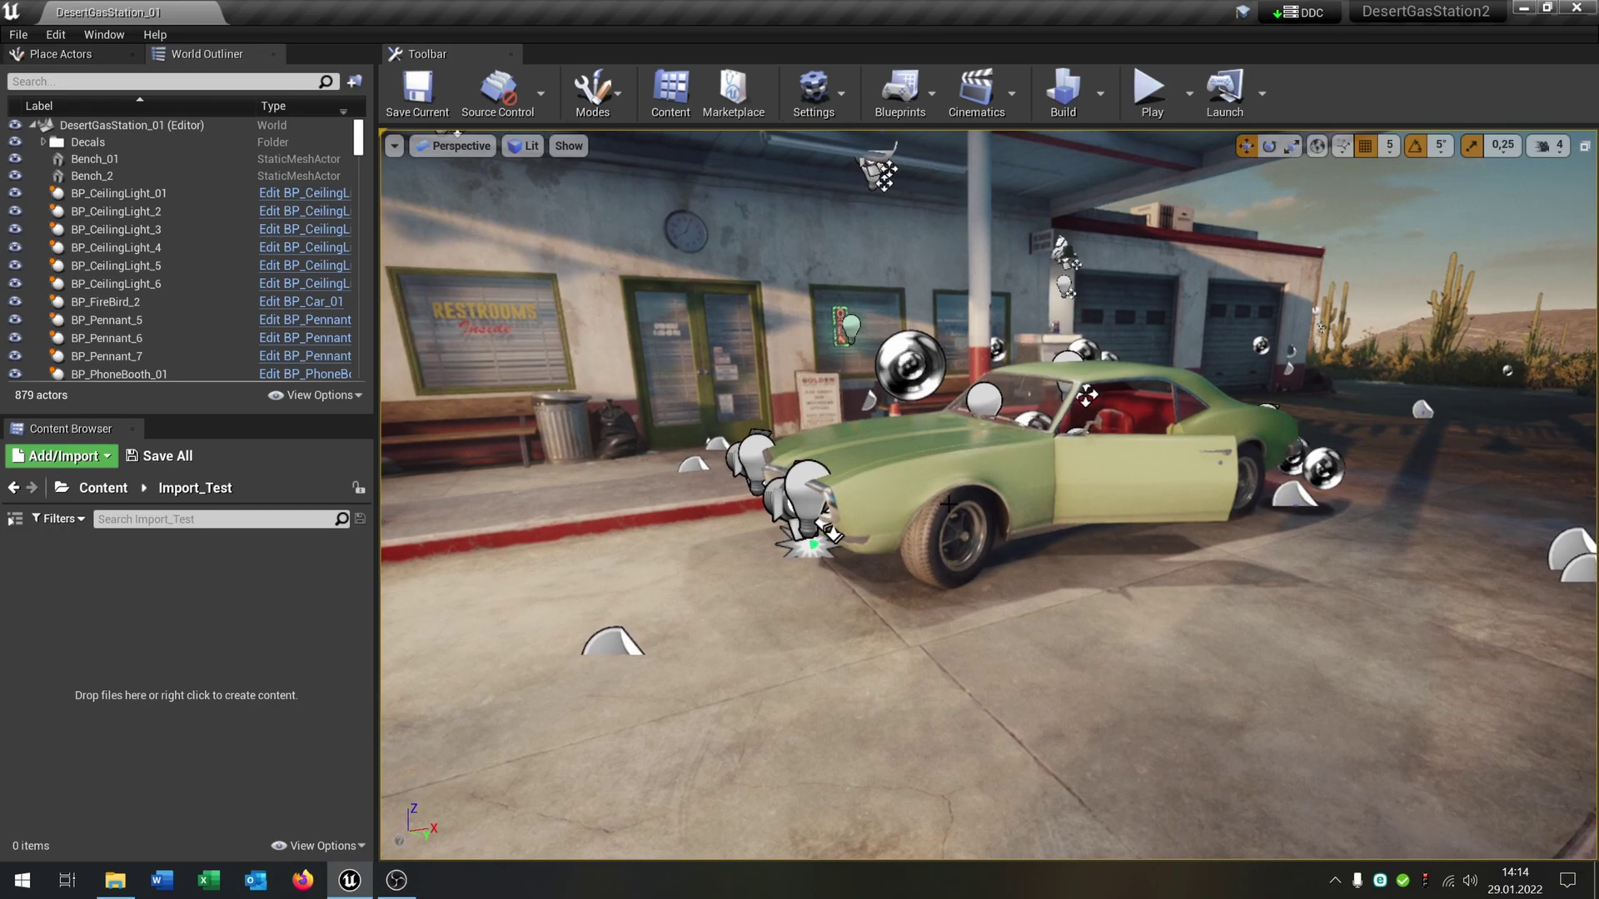
- Open BP_Car_01, select its SM_Car_01 body component in the Viewport, and show the Details panel
double_click(947, 503)
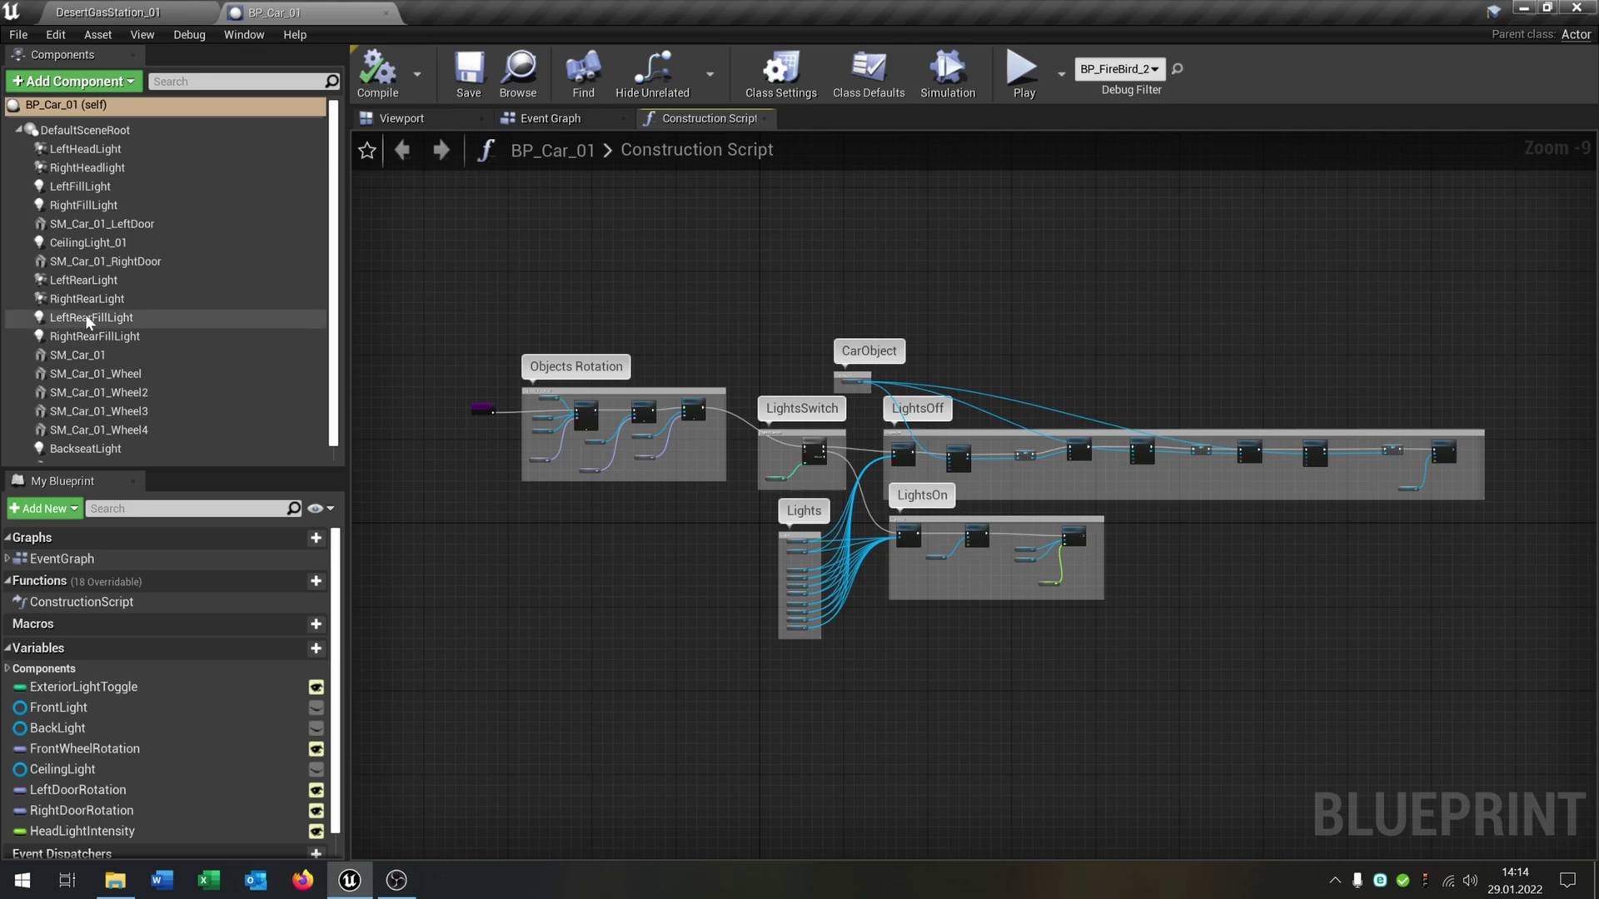
click(439, 122)
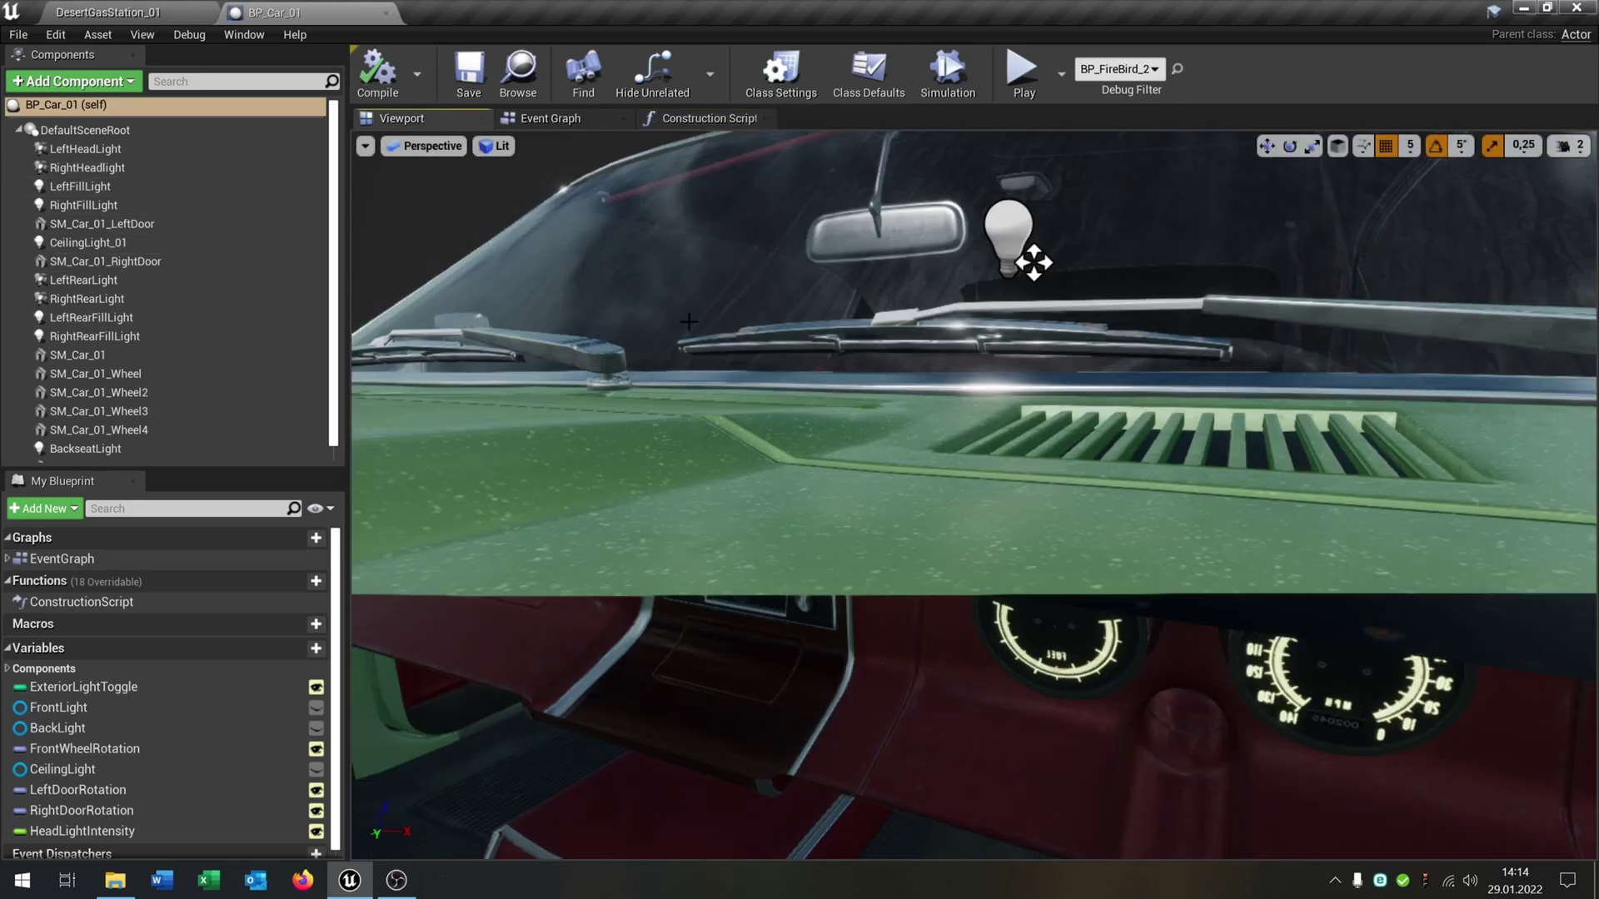
click(939, 547)
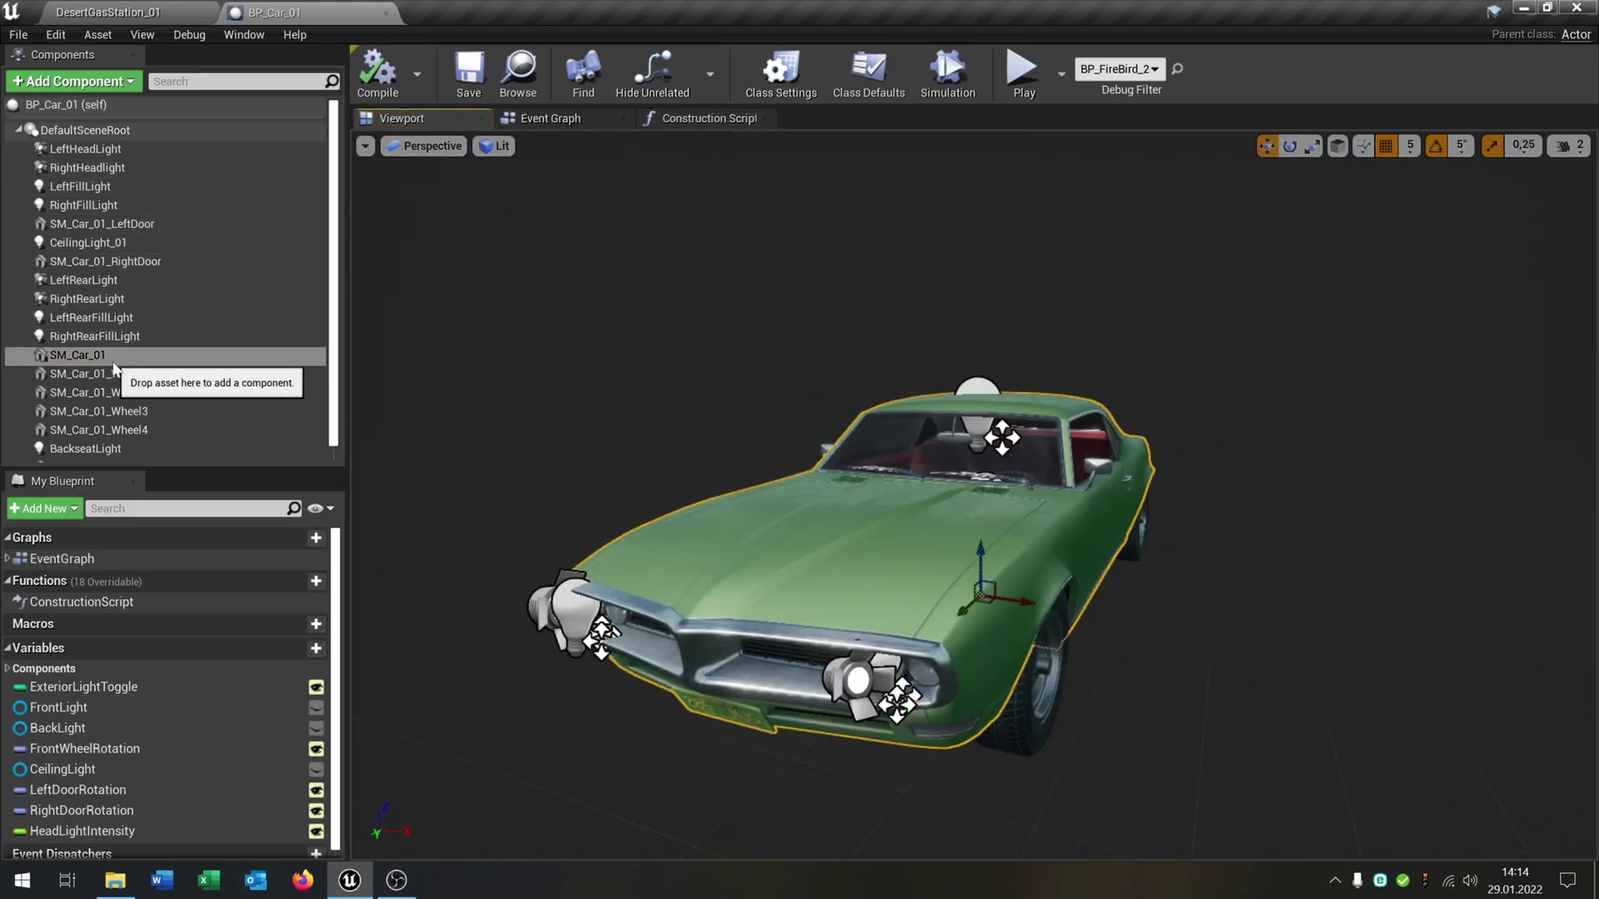
click(241, 38)
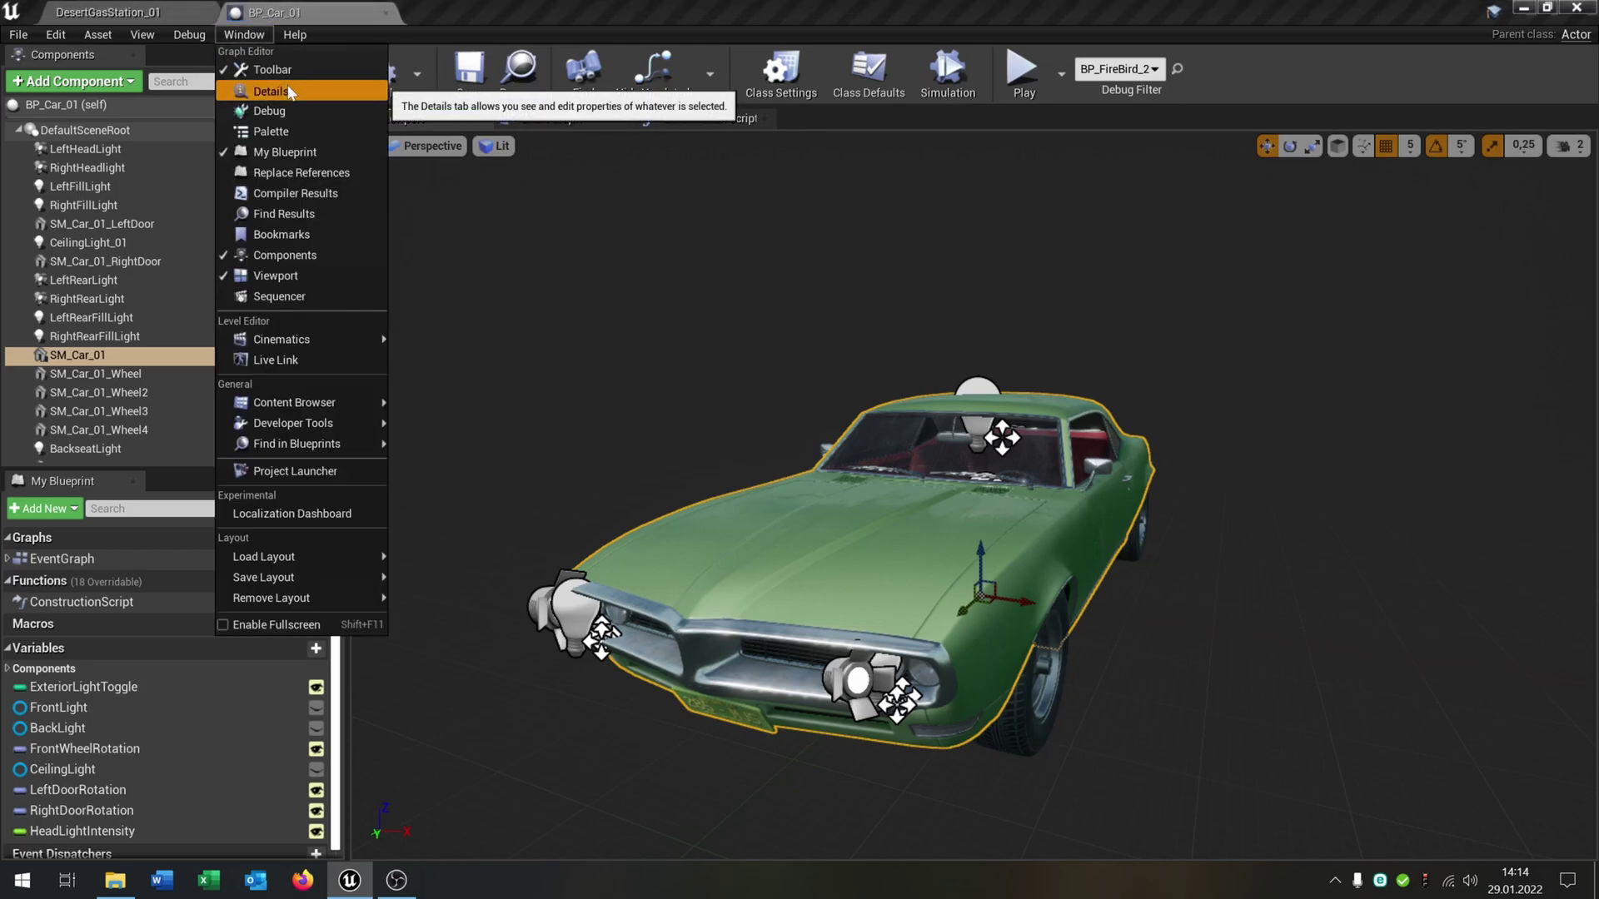
click(266, 89)
- Locate SM_Car_01 in the Content Browser and inspect it in the mesh editor
click(1333, 486)
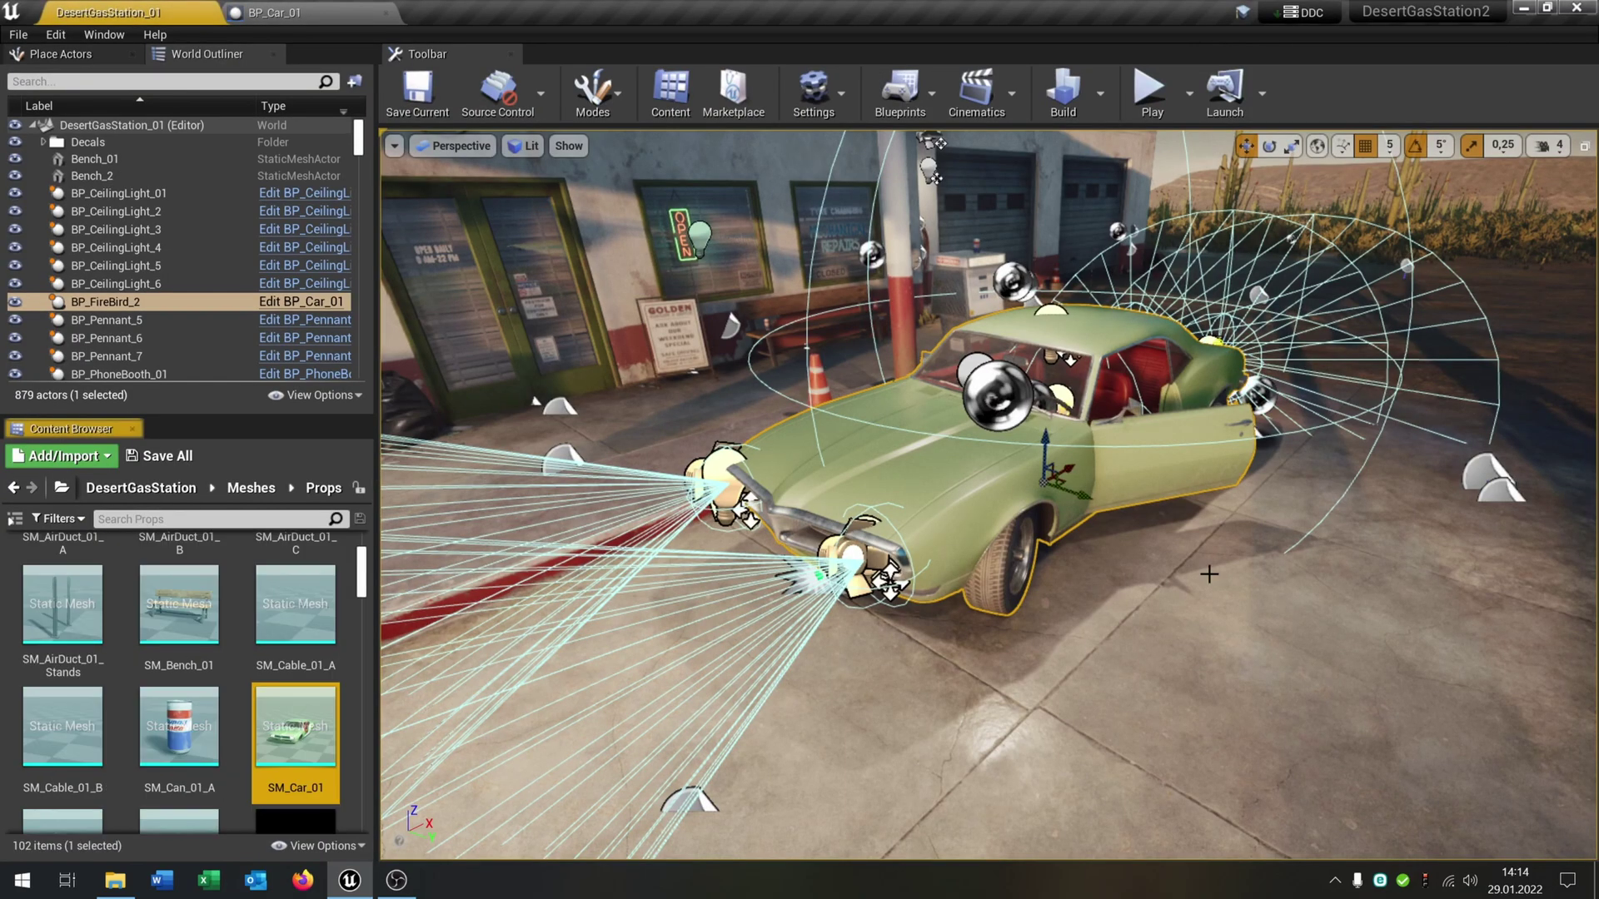
double_click(289, 679)
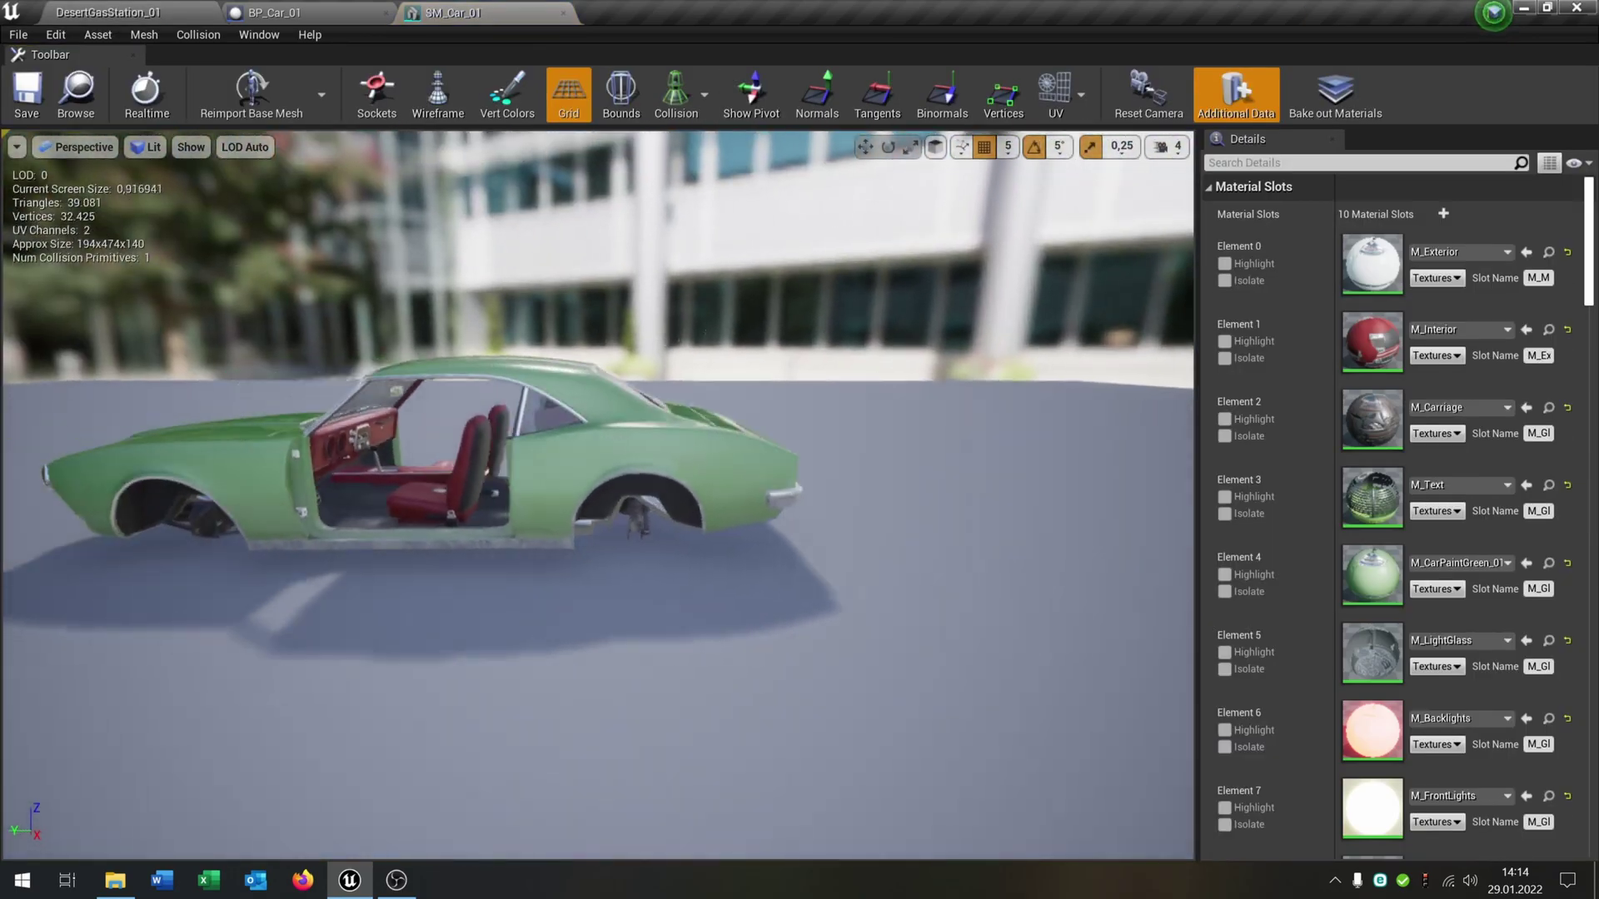
drag(600, 500, 857, 646)
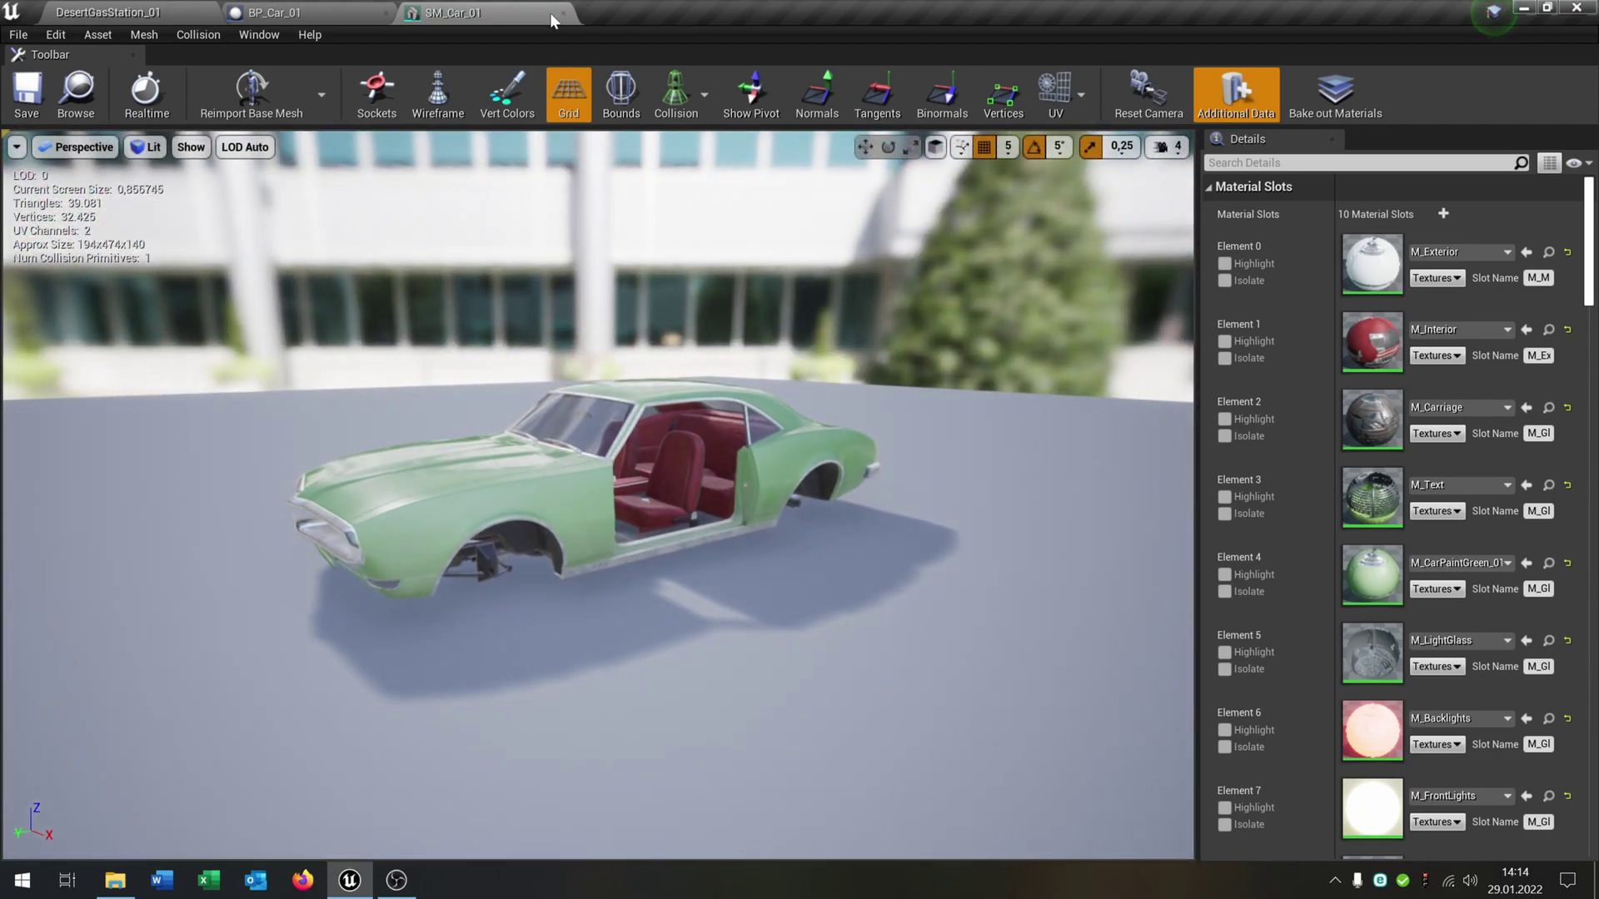
click(250, 12)
click(155, 11)
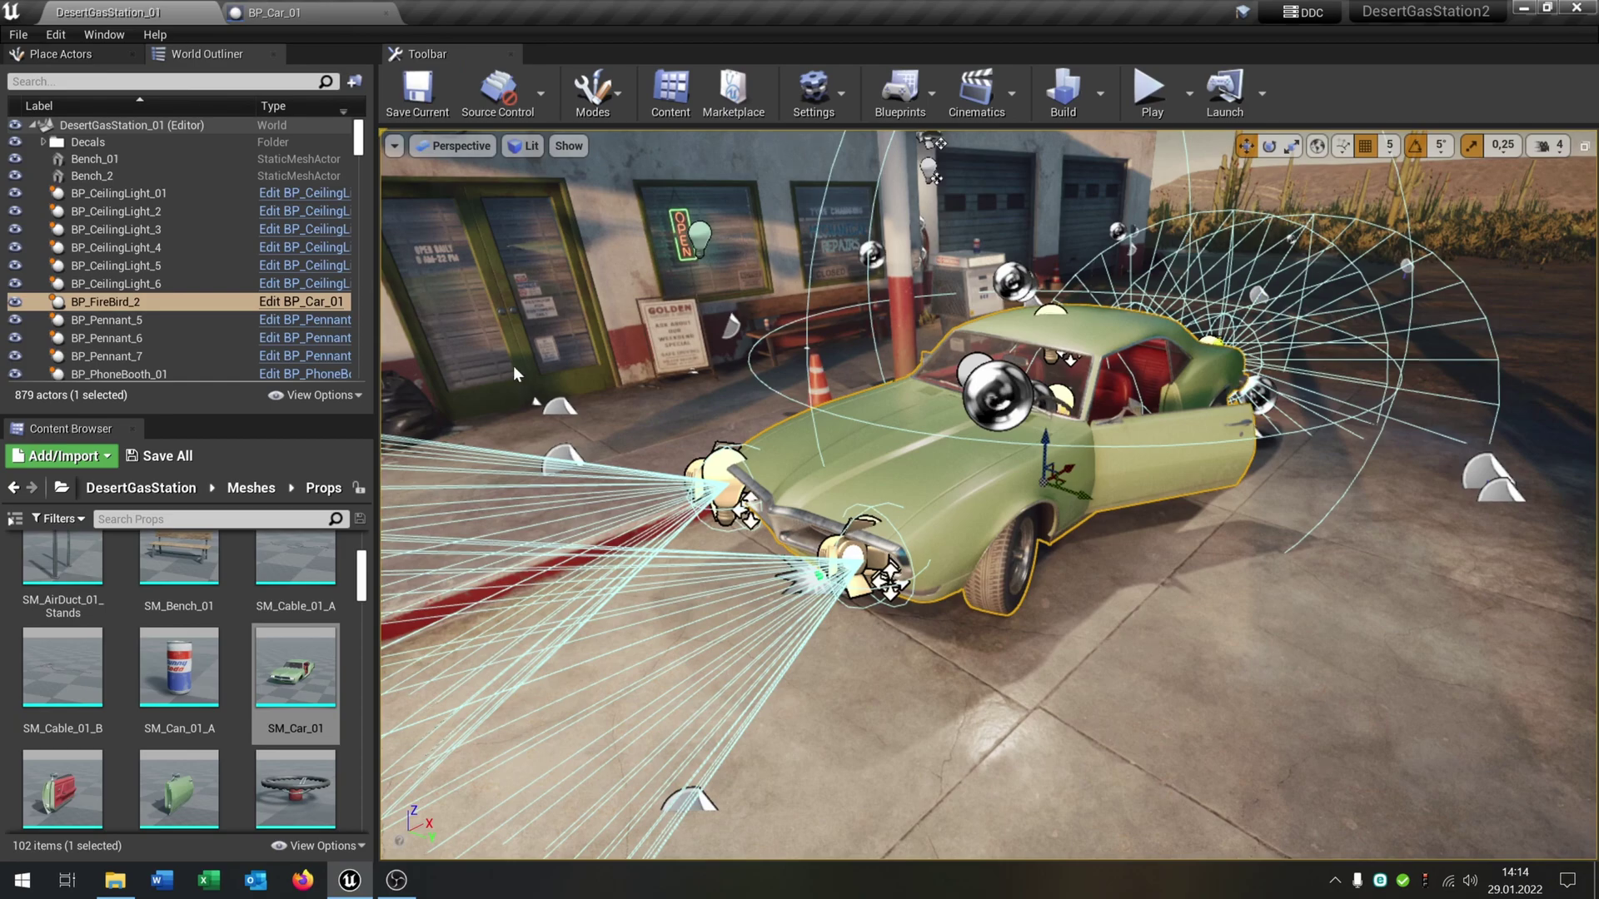
- Export the SM_Car_01 body mesh via Asset Actions > Export
click(320, 676)
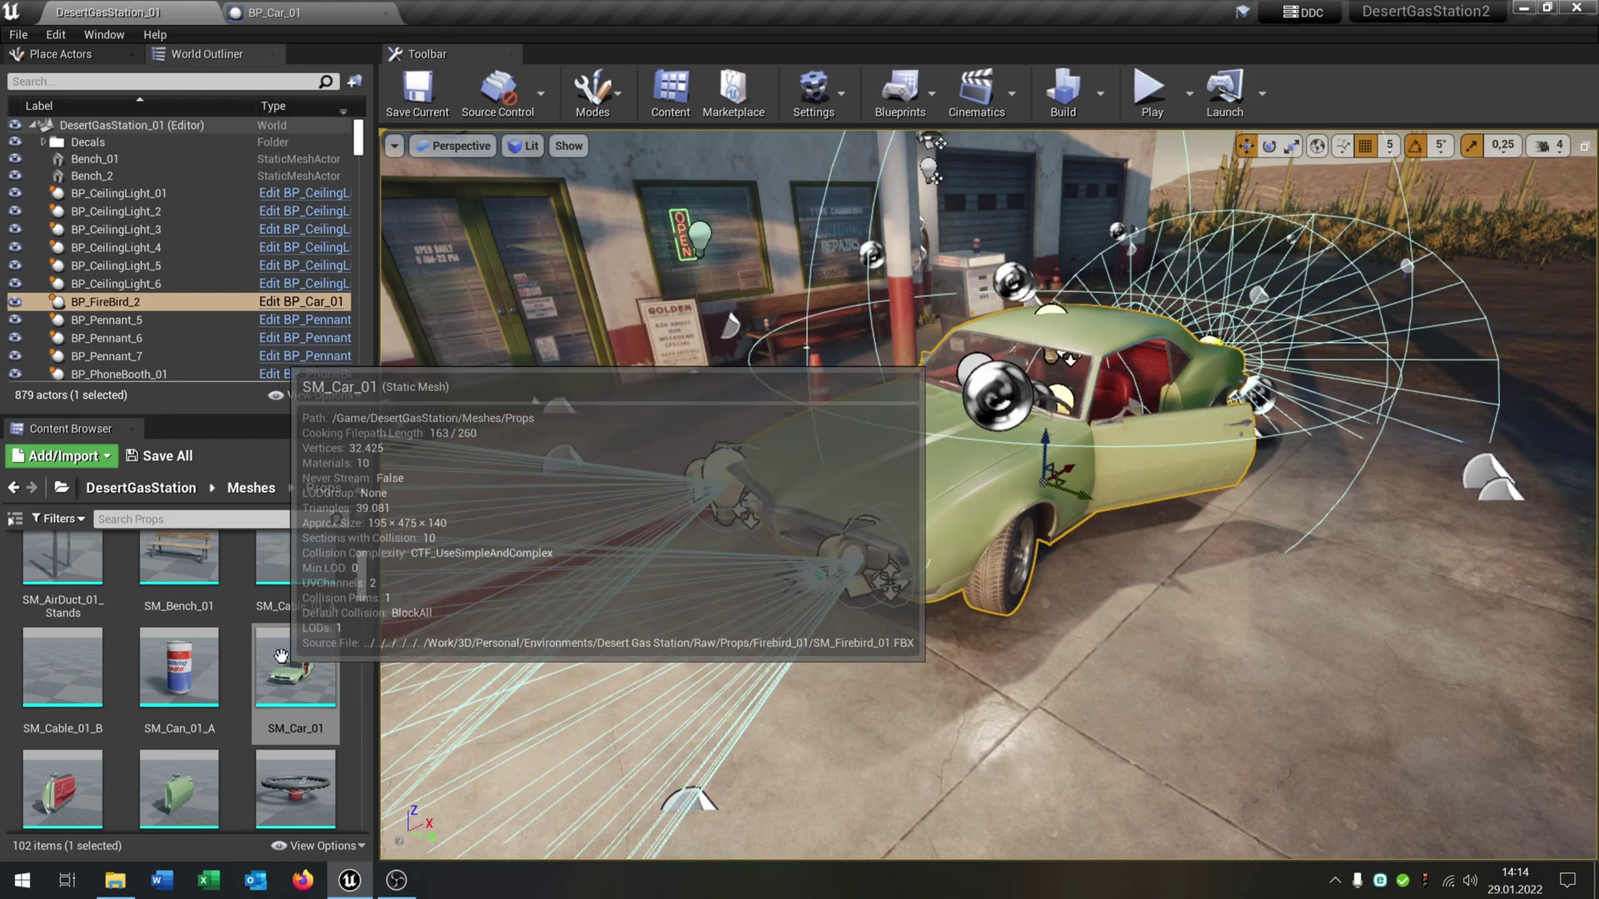
right_click(323, 699)
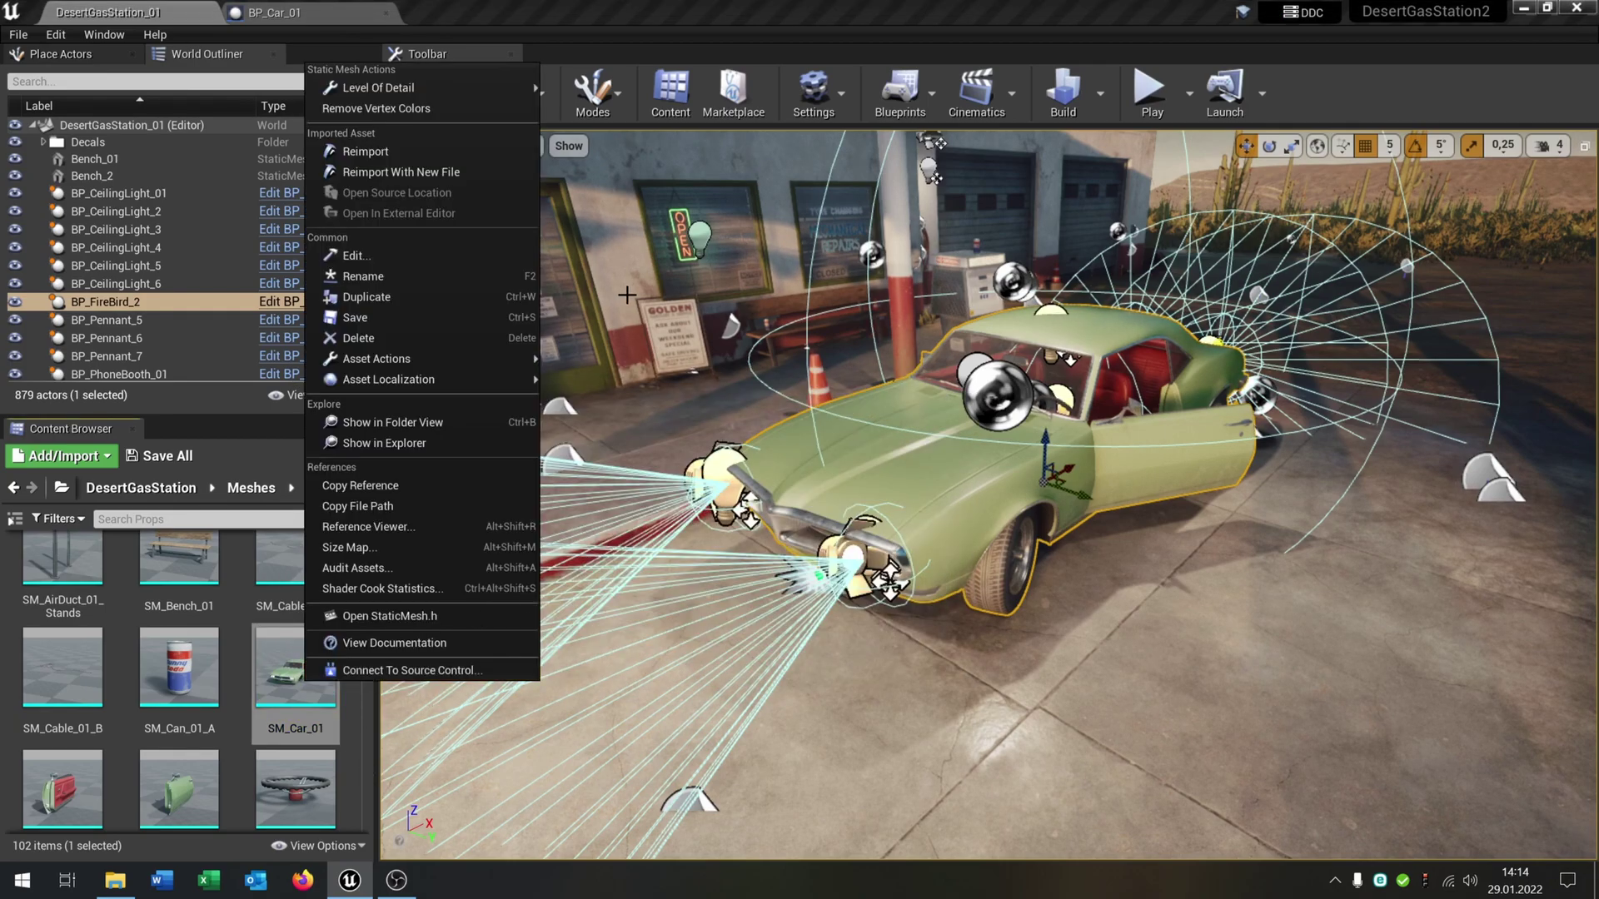
mouse_move(503, 367)
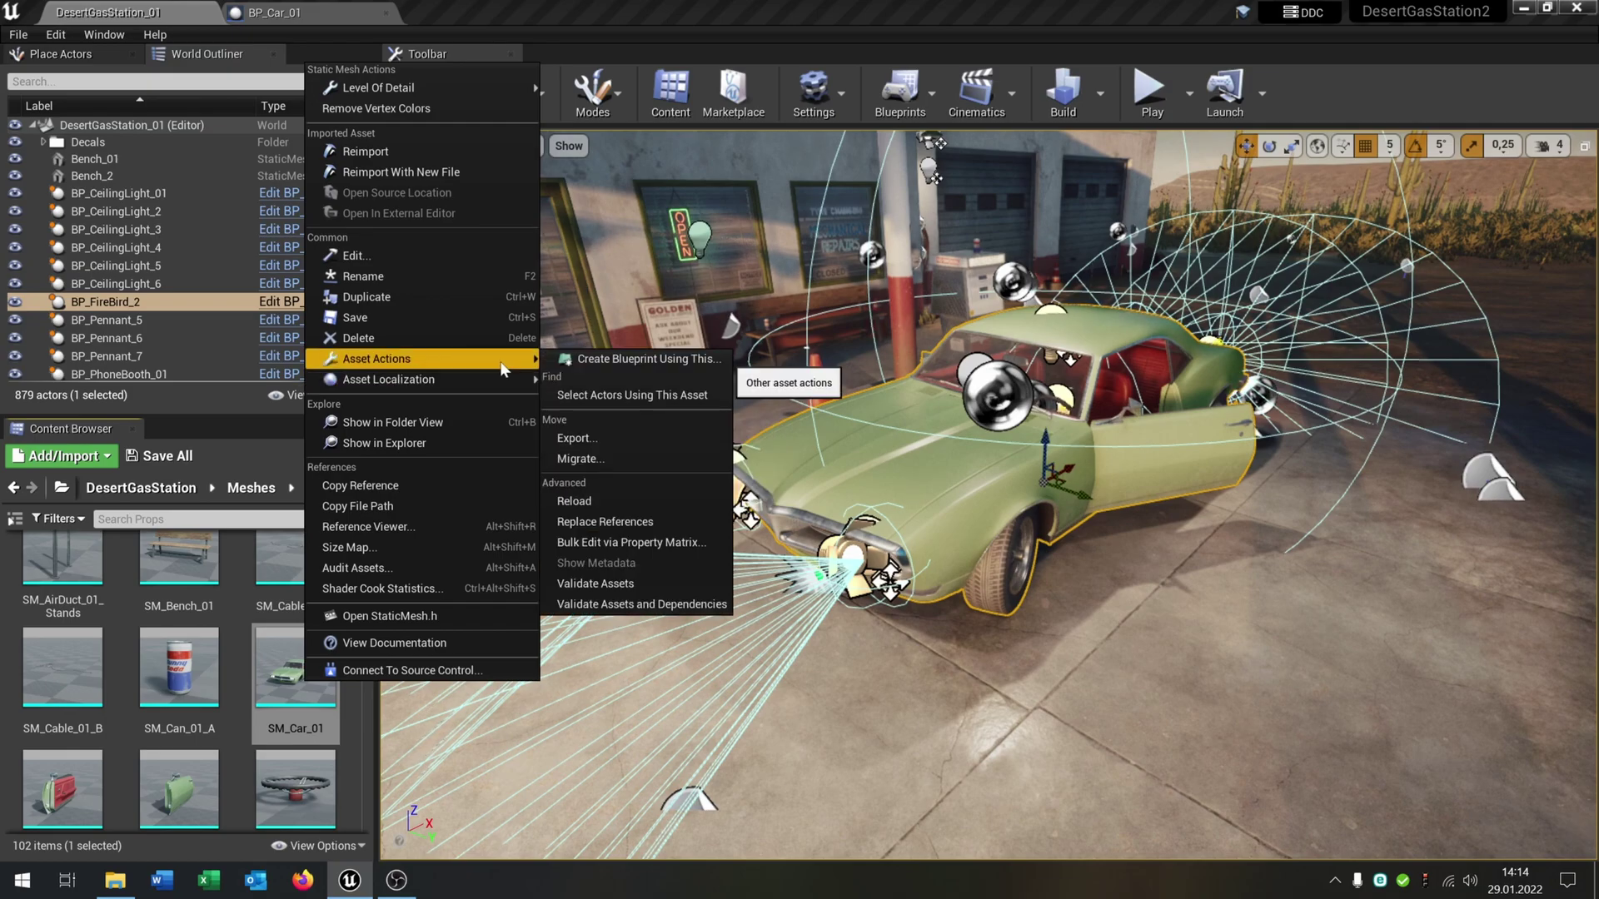
key(Escape)
scroll(242, 735, up, 1)
scroll(355, 738, down, 5)
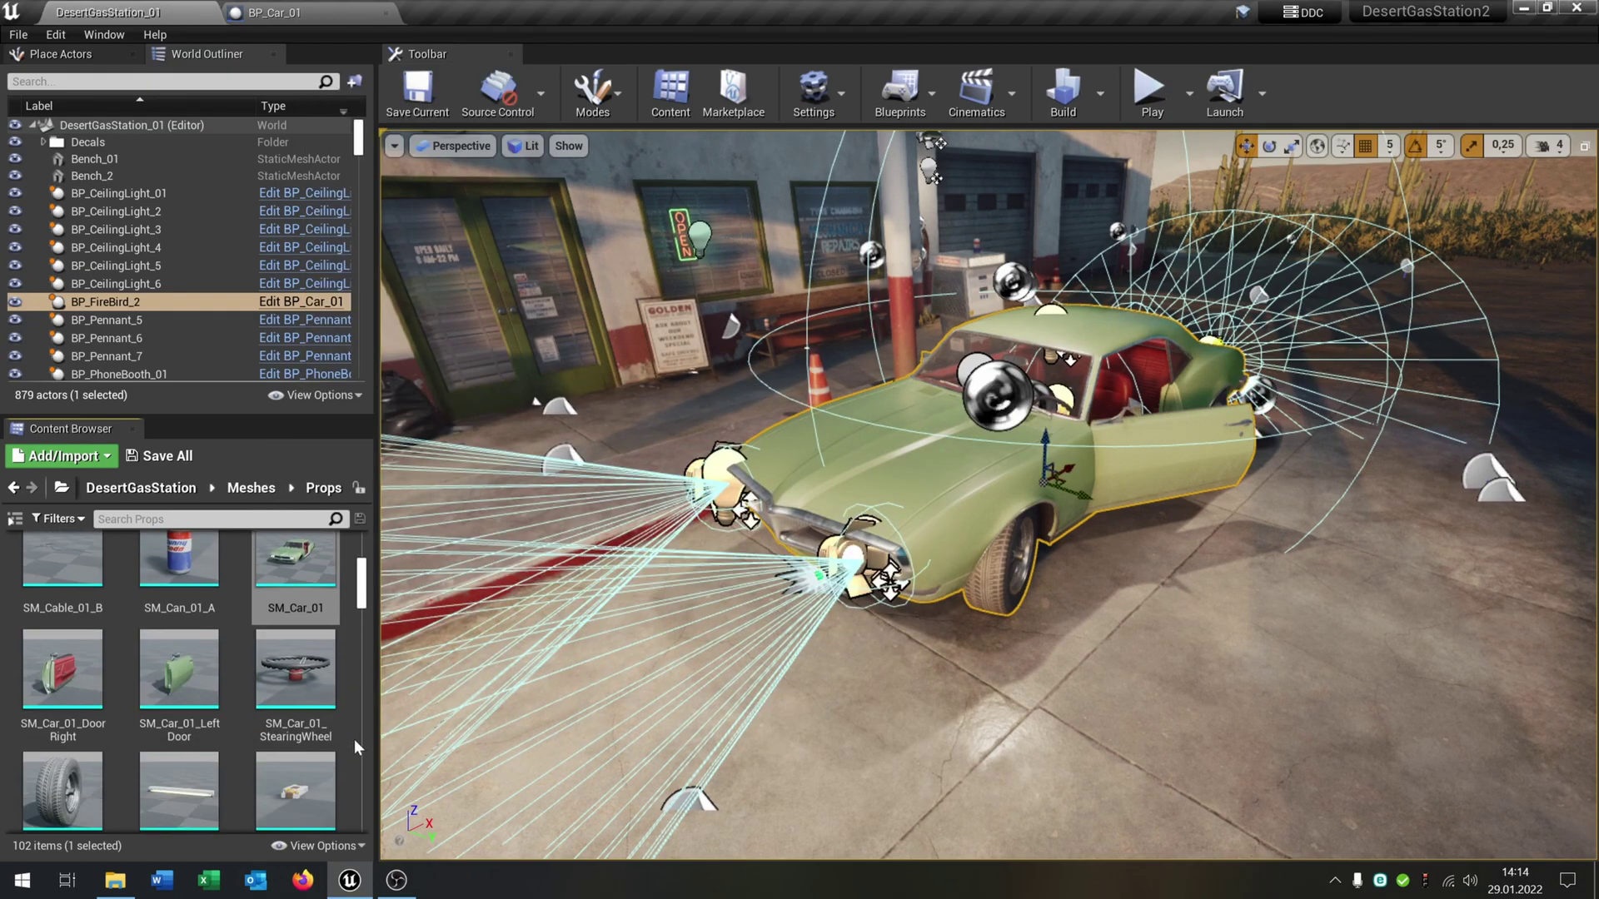
- Bring up Asset Actions for the SM_Car_01_Wheel mesh to export it
click(80, 705)
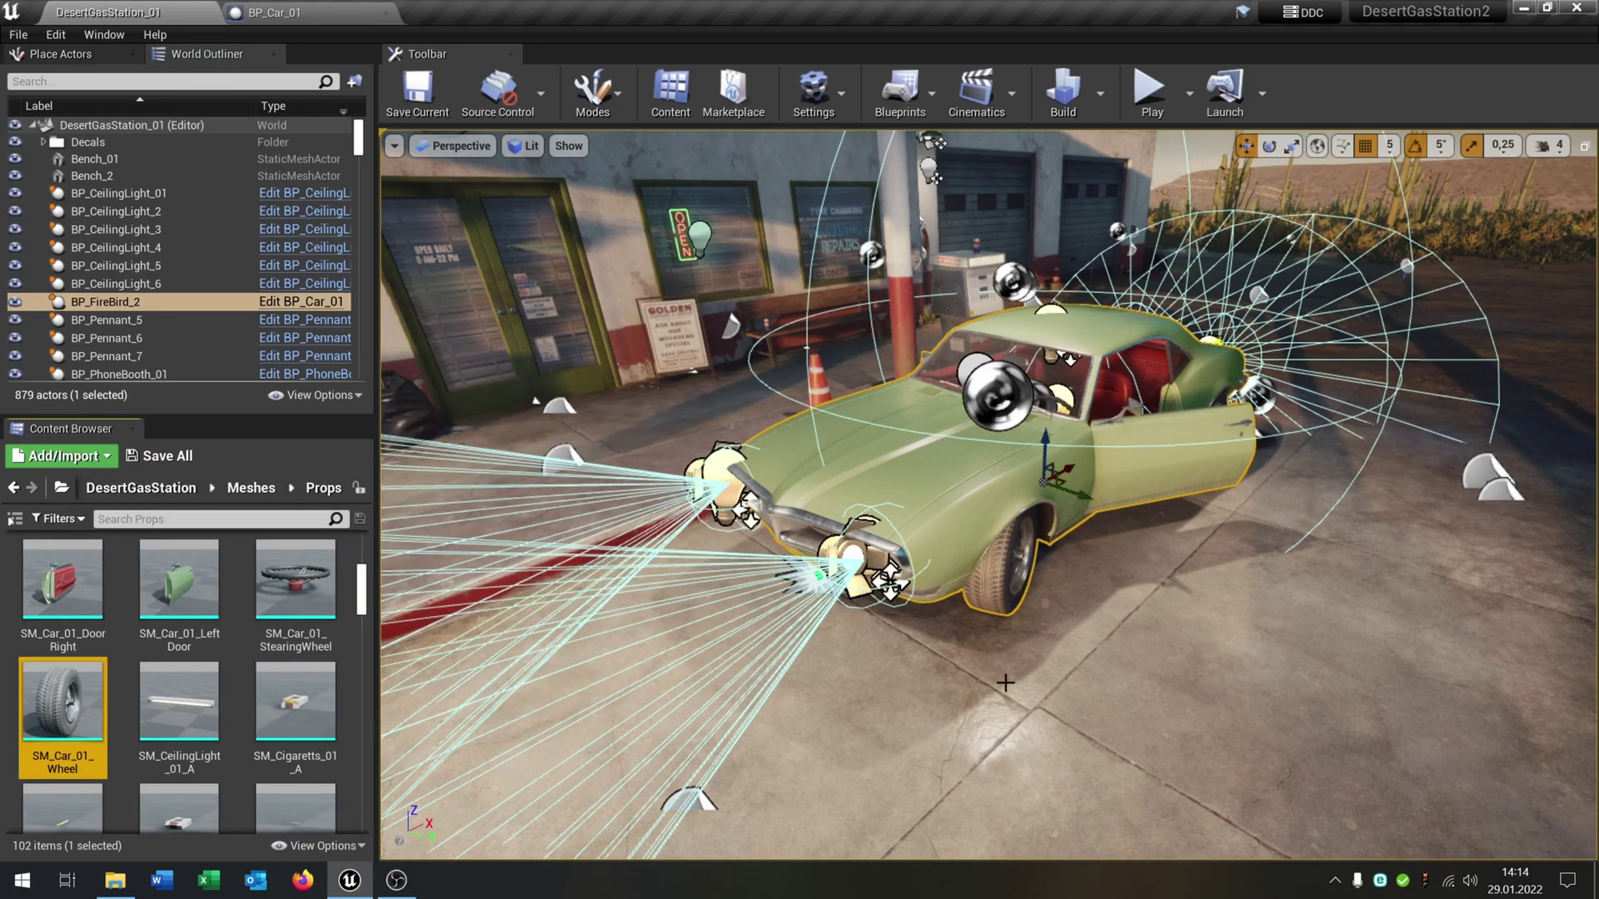
right_click(67, 698)
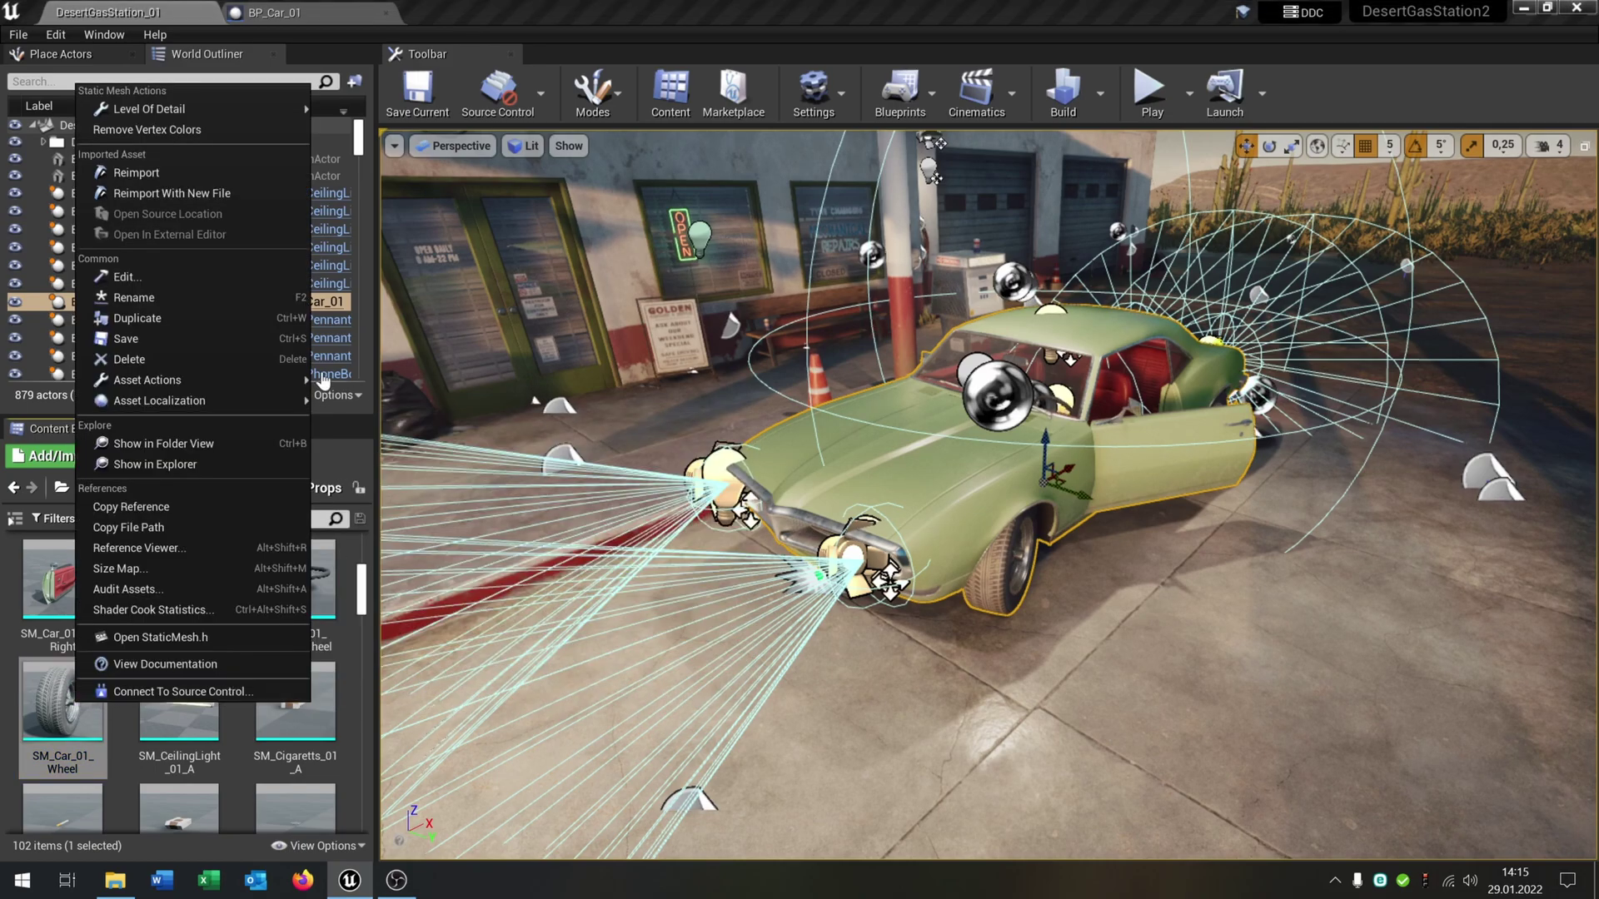
mouse_move(293, 382)
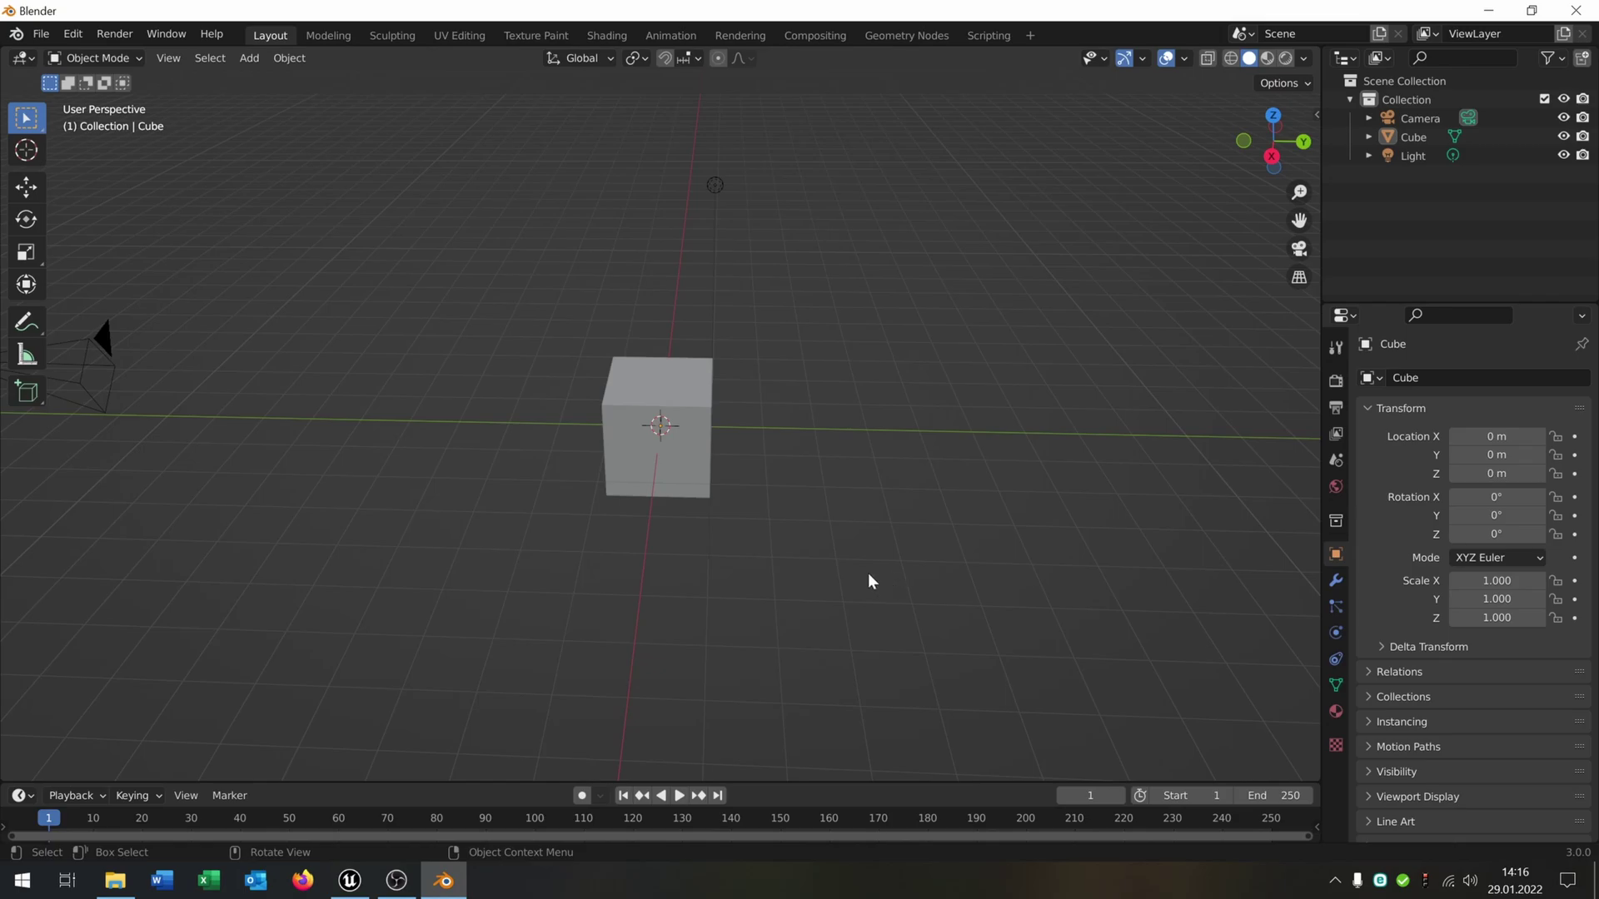
- Box-select and delete the Cube and Light, then delete the Camera from the Outliner
mouse_move(867, 581)
middle_down()
mouse_move(817, 561)
mouse_move(991, 589)
mouse_move(863, 583)
middle_up()
drag(454, 260, 871, 538)
key(Delete)
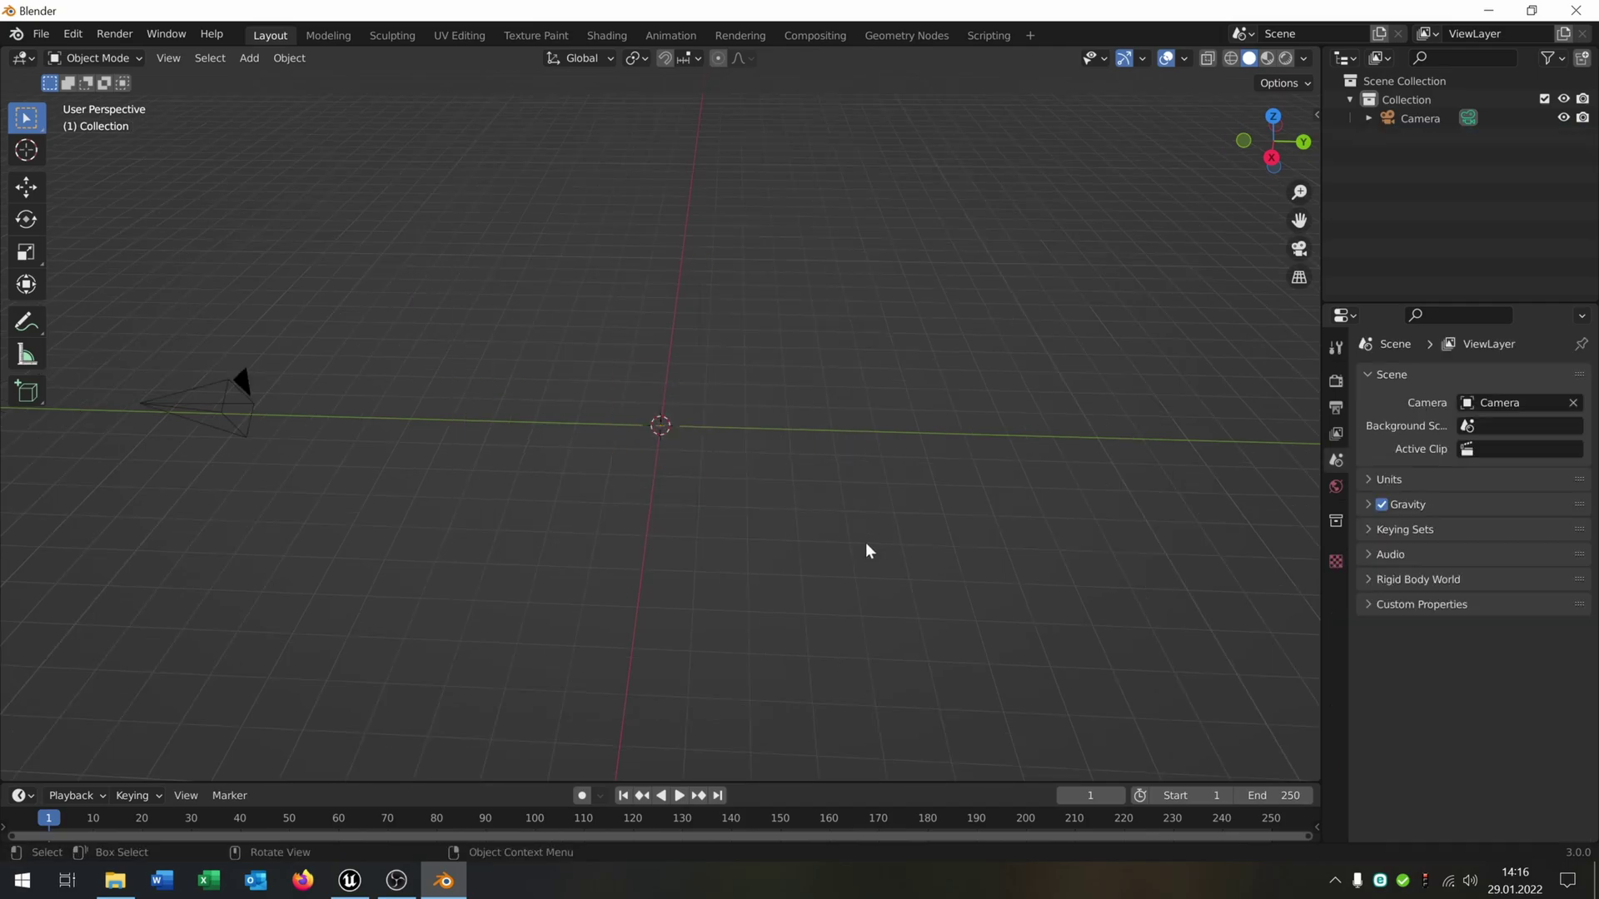
click(1402, 118)
key(Delete)
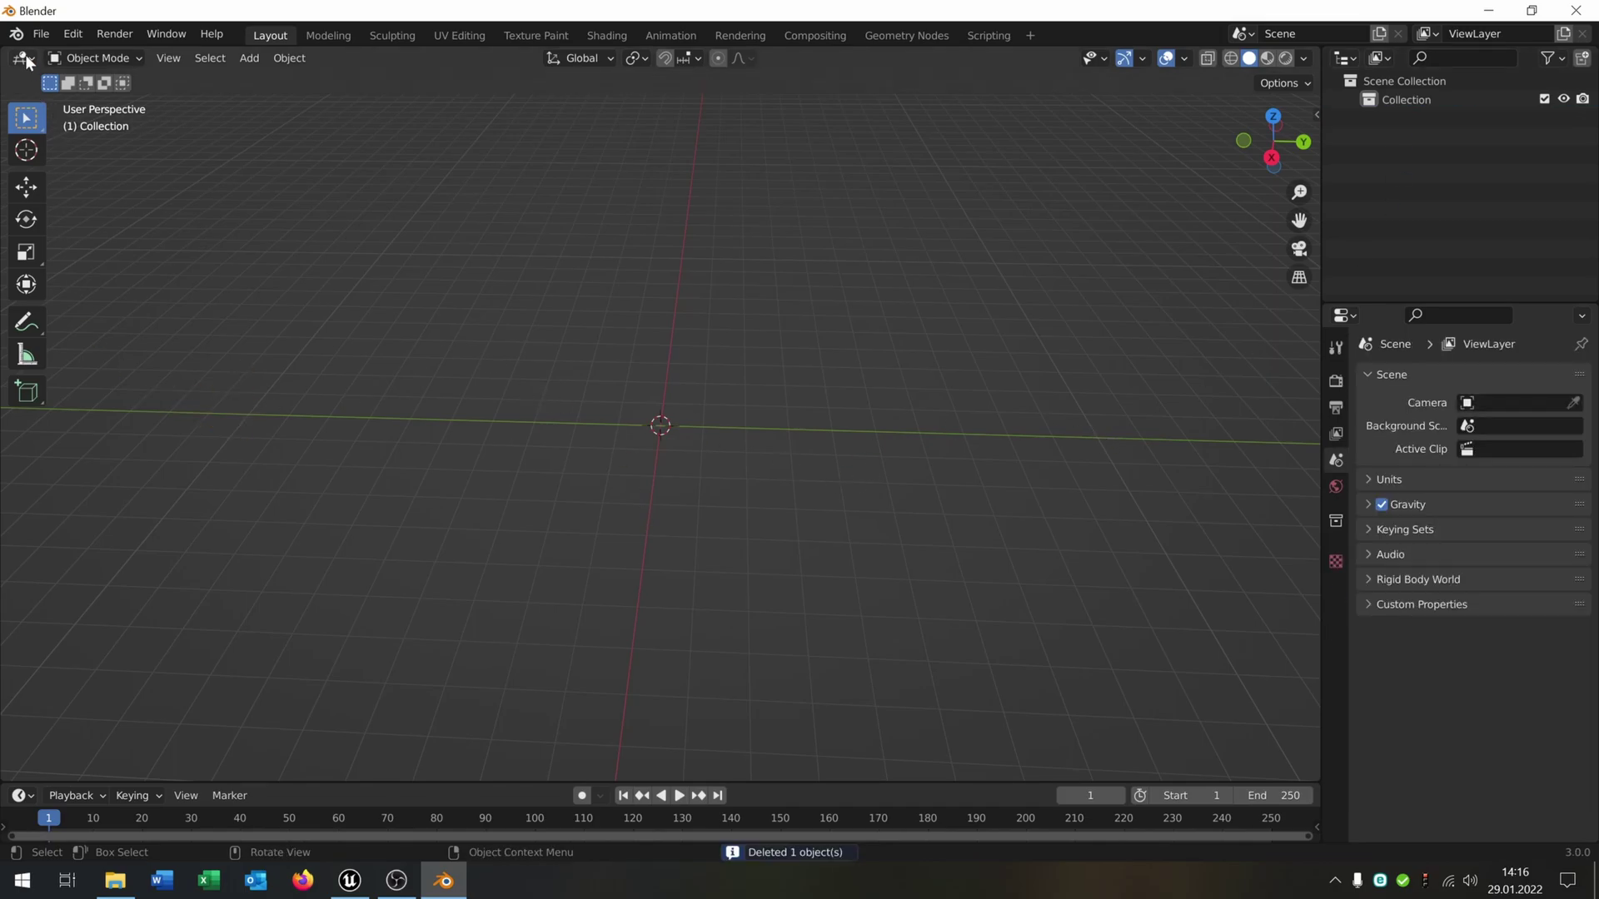
- Import the SM_Car_01 FBX file into Blender
click(41, 33)
mouse_move(130, 304)
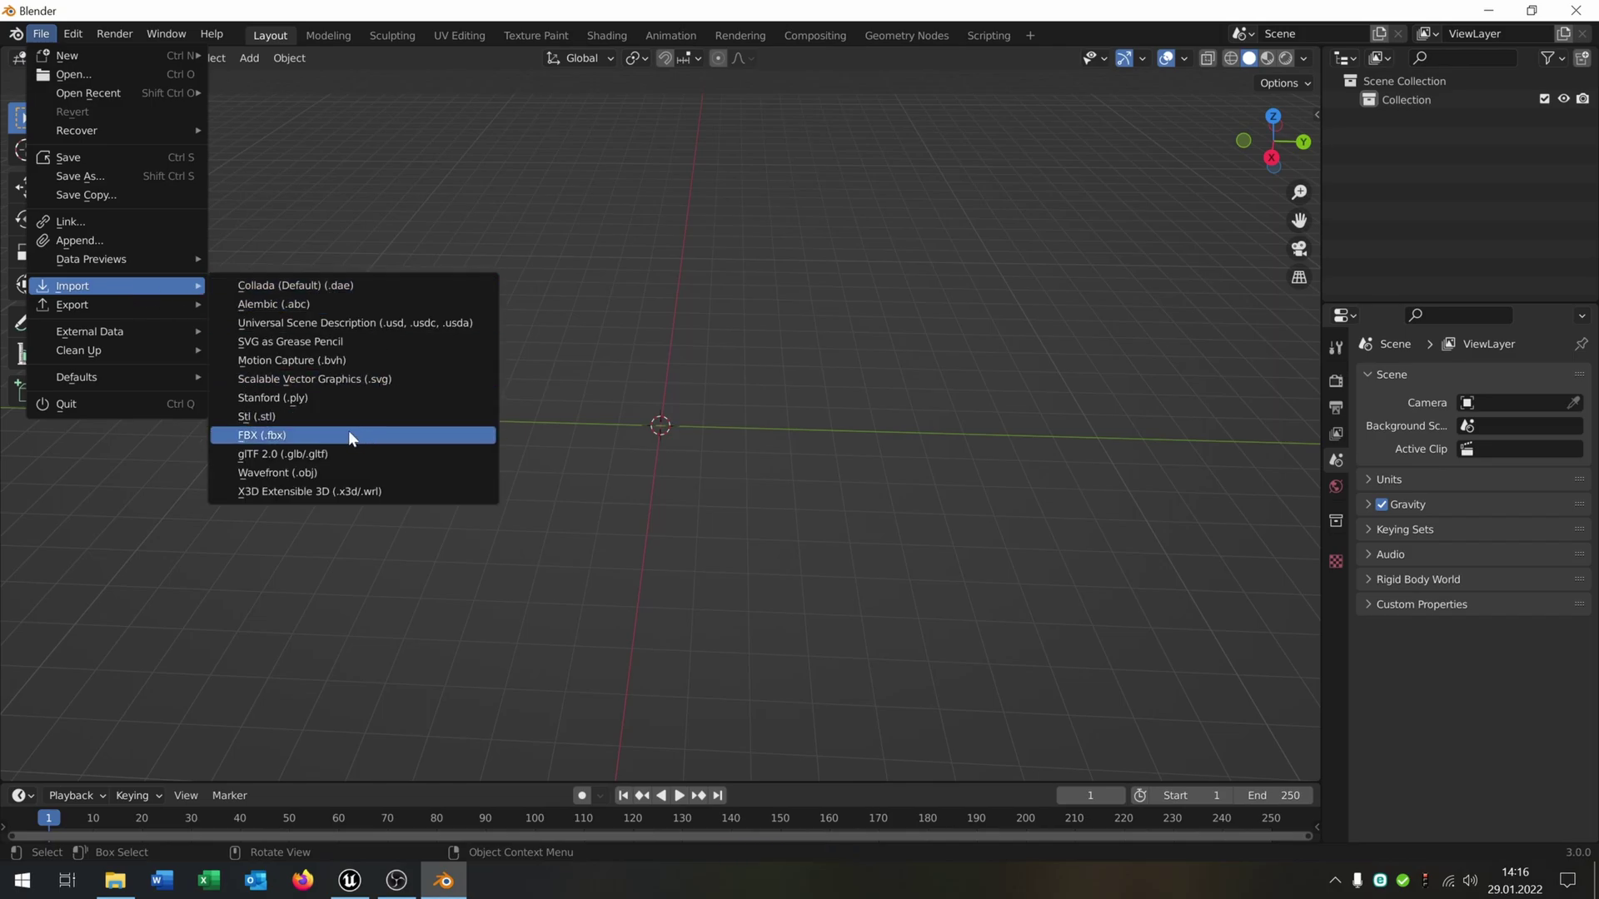
click(348, 436)
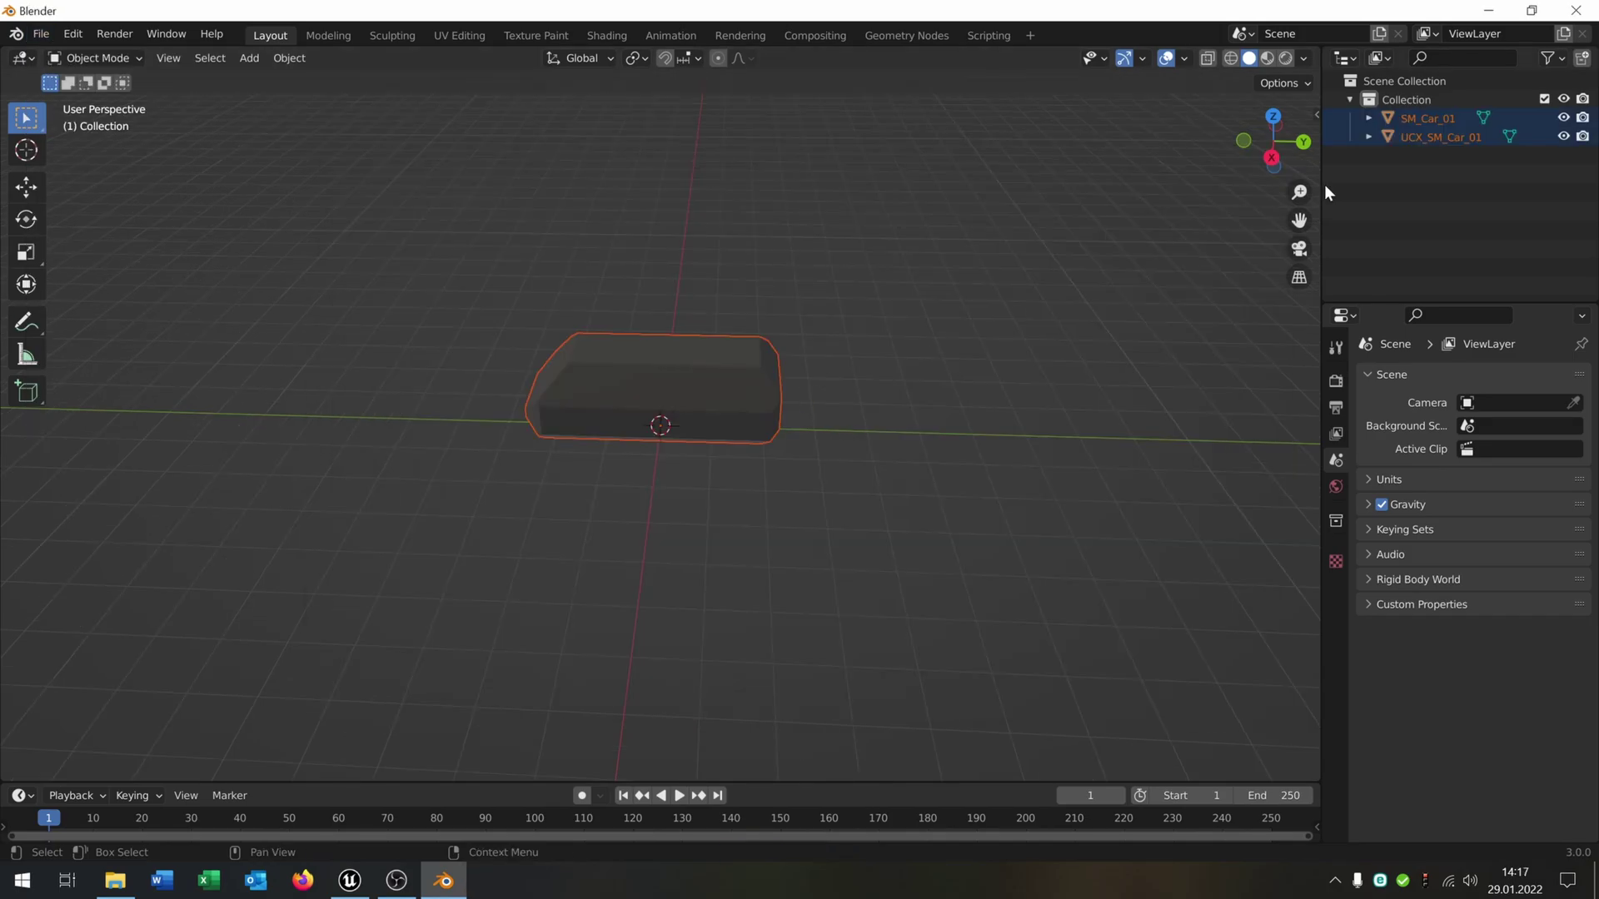
- Delete the UCX_SM_Car_01 collision mesh and inspect the car body
click(1414, 136)
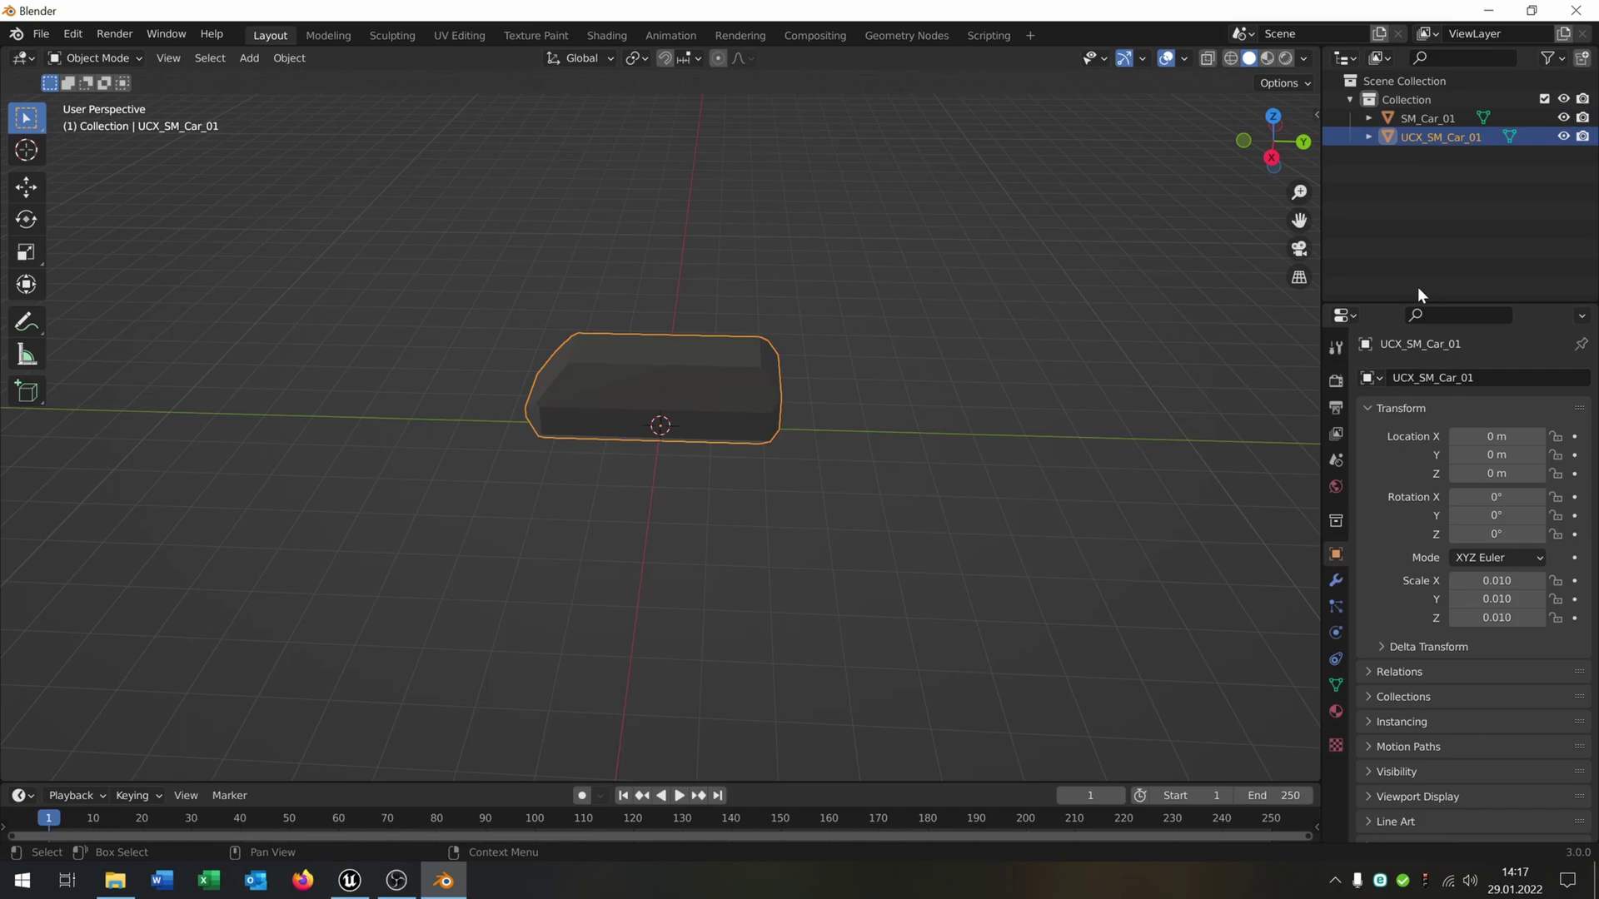
key(Delete)
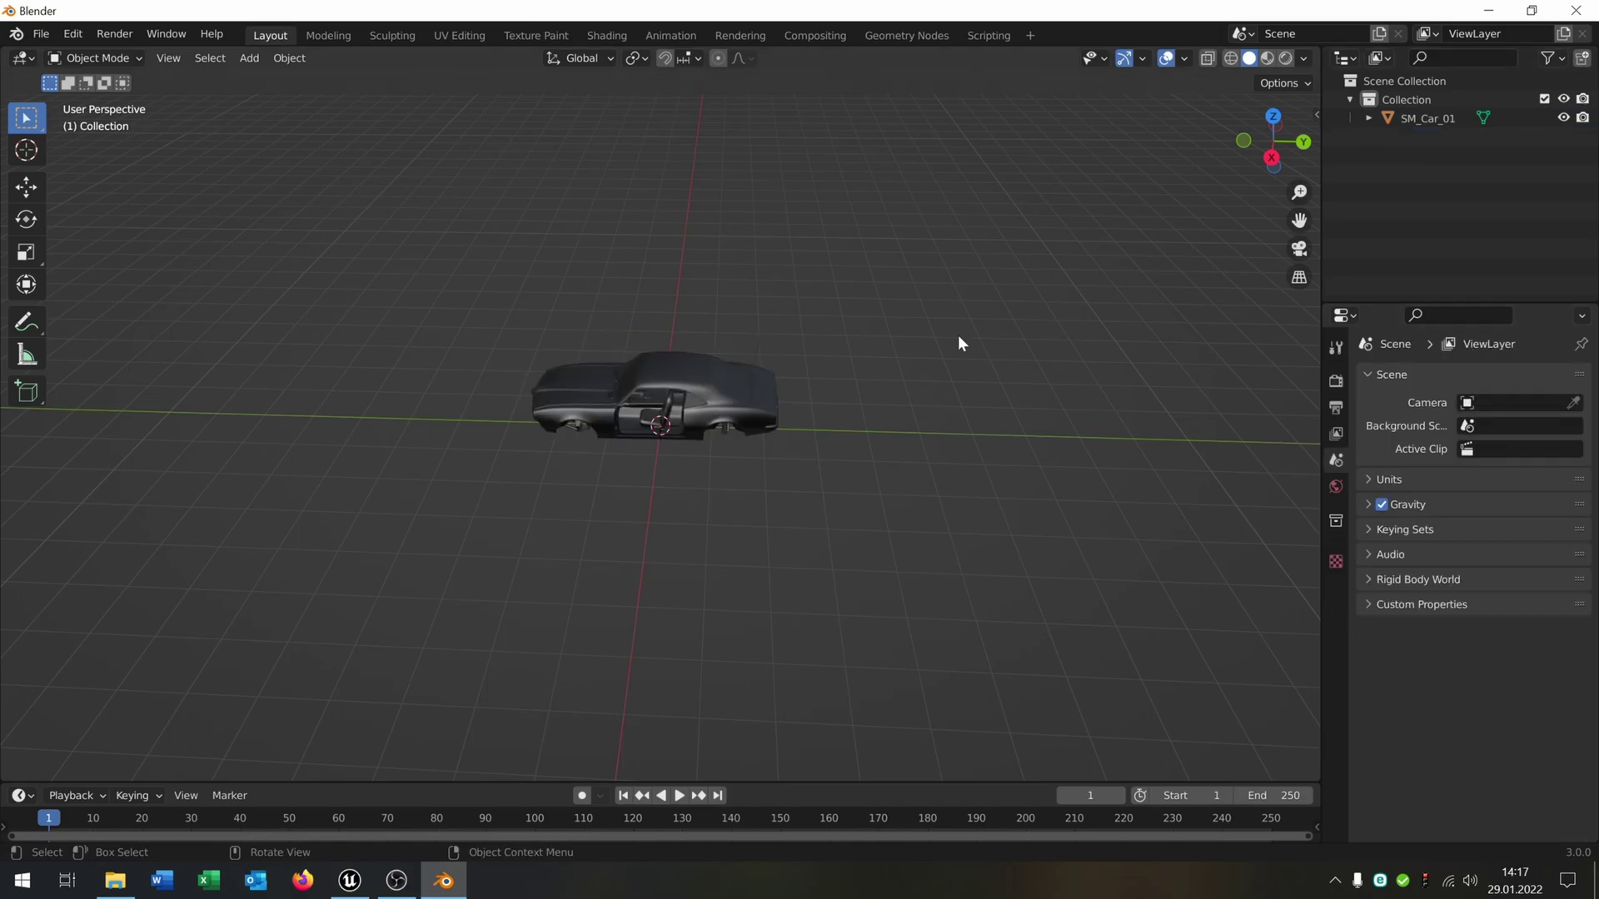
scroll(598, 388, up, 3)
middle_drag(574, 438, 726, 431)
scroll(714, 429, down, 5)
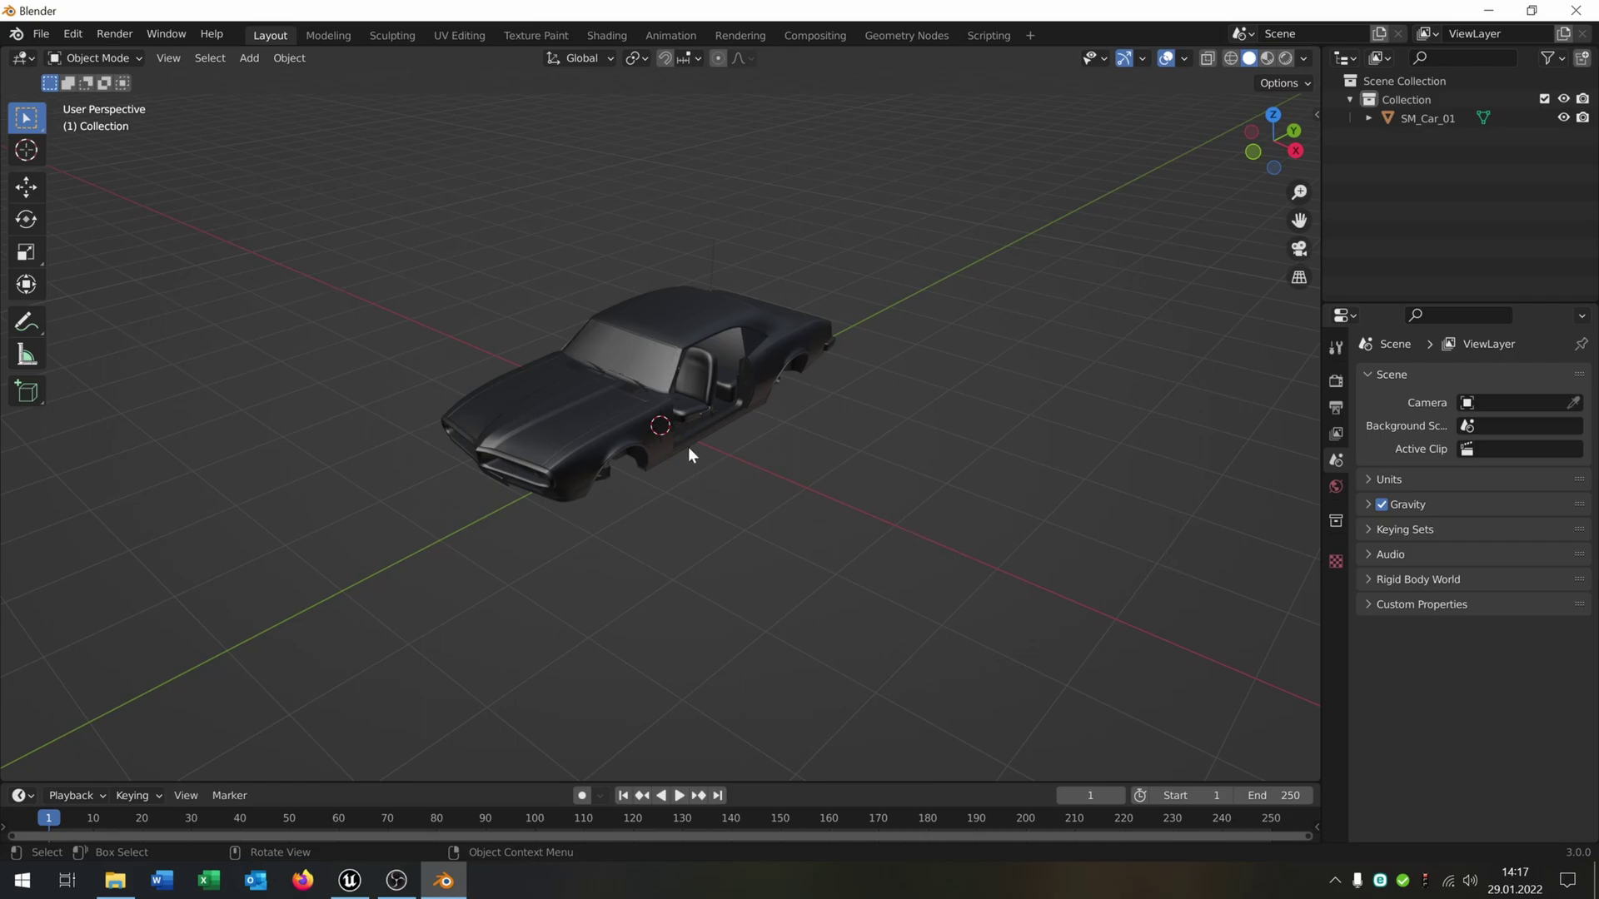
- Set SM_Car_01's Rotation Z to 90 in the Object properties
click(651, 439)
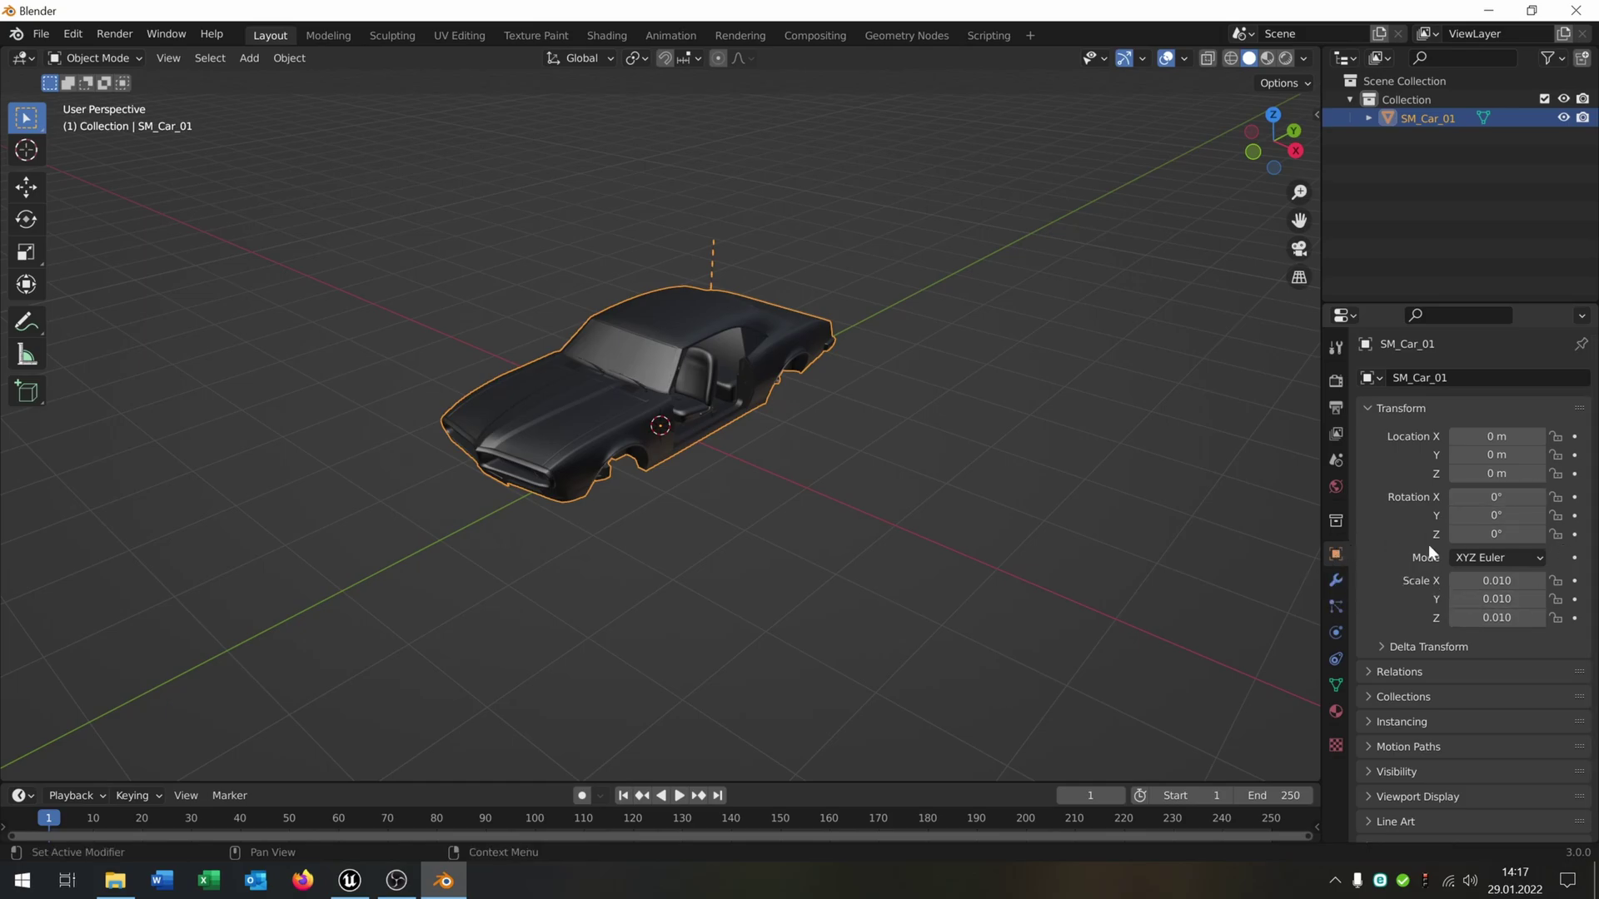
click(1496, 534)
text(90)
key(Return)
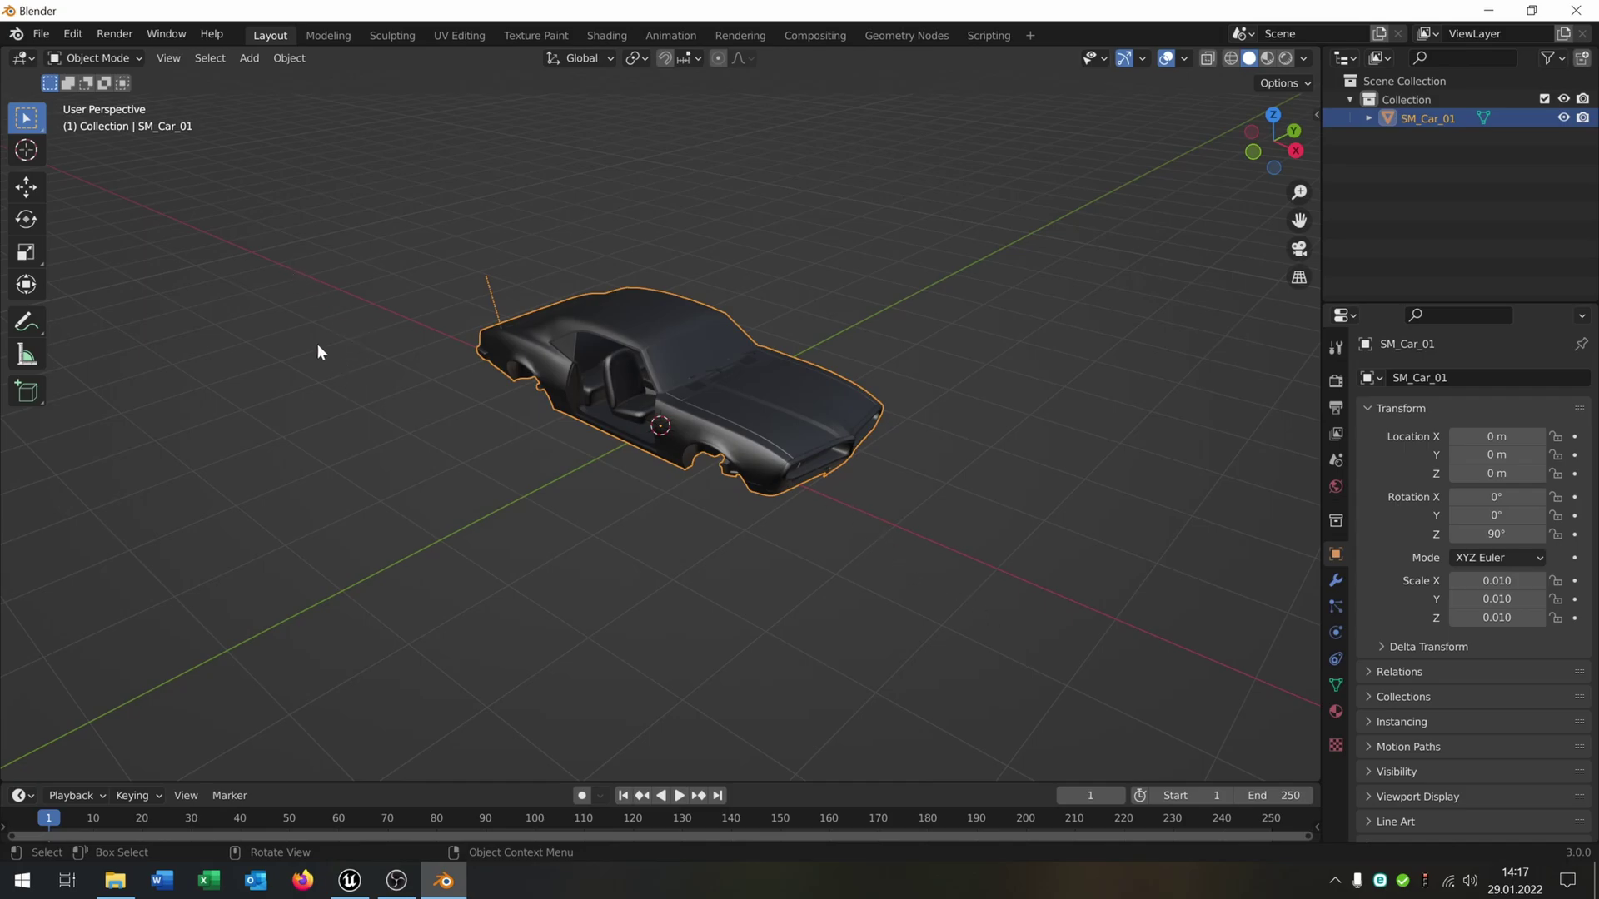
- Import the wheel FBX and delete its UCX_SM_Car_01_Wheel collision mesh
click(37, 34)
click(40, 35)
mouse_move(146, 287)
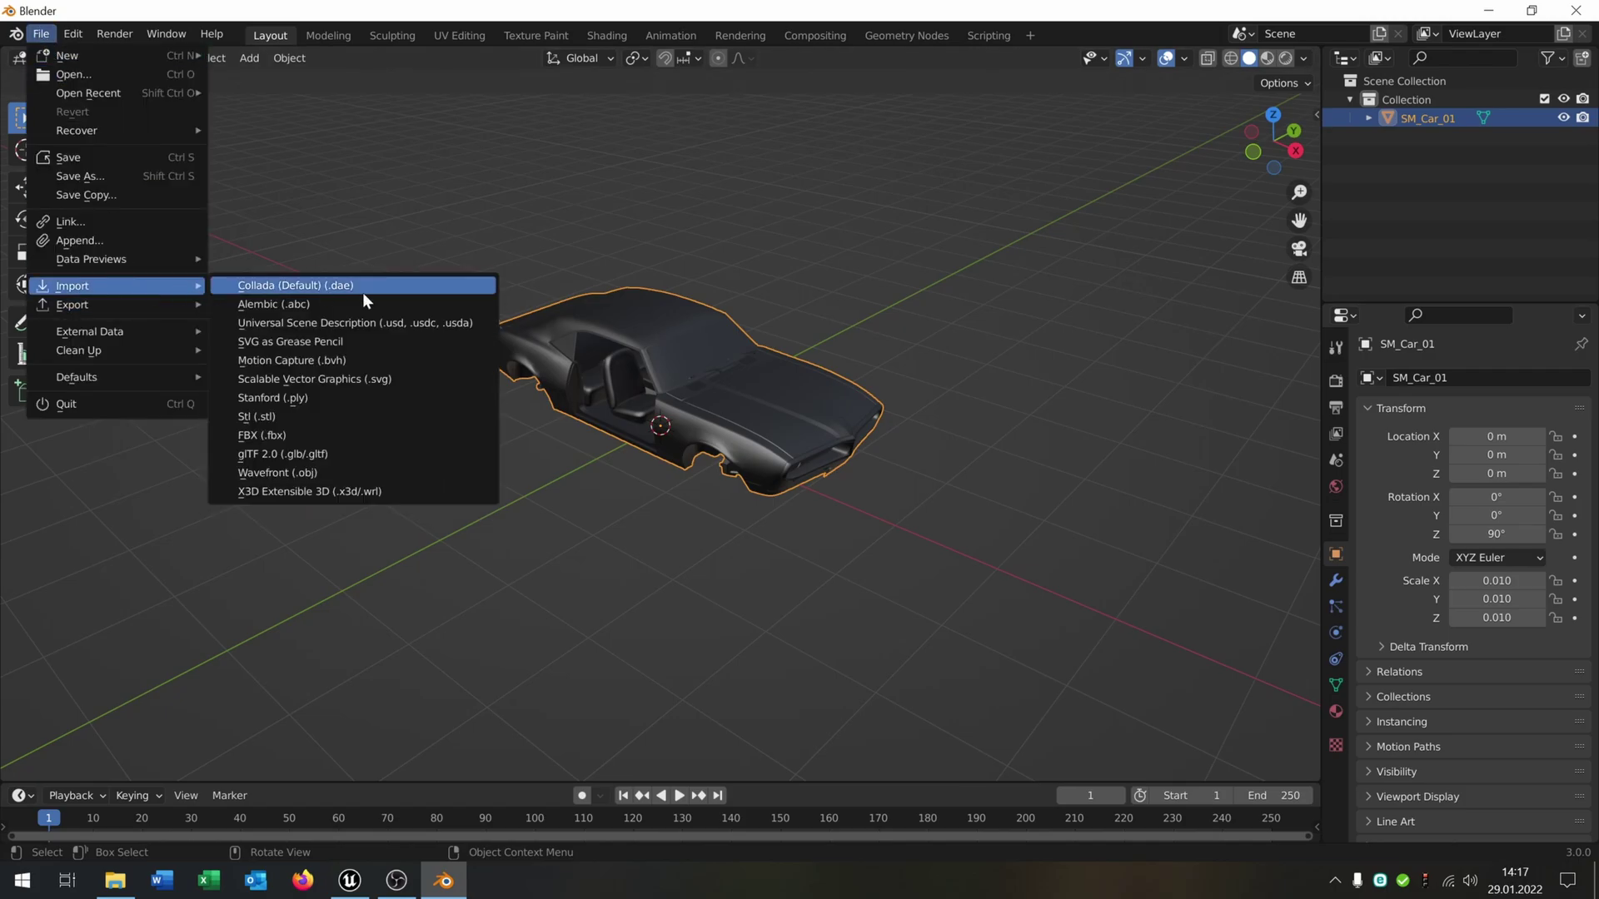
click(414, 435)
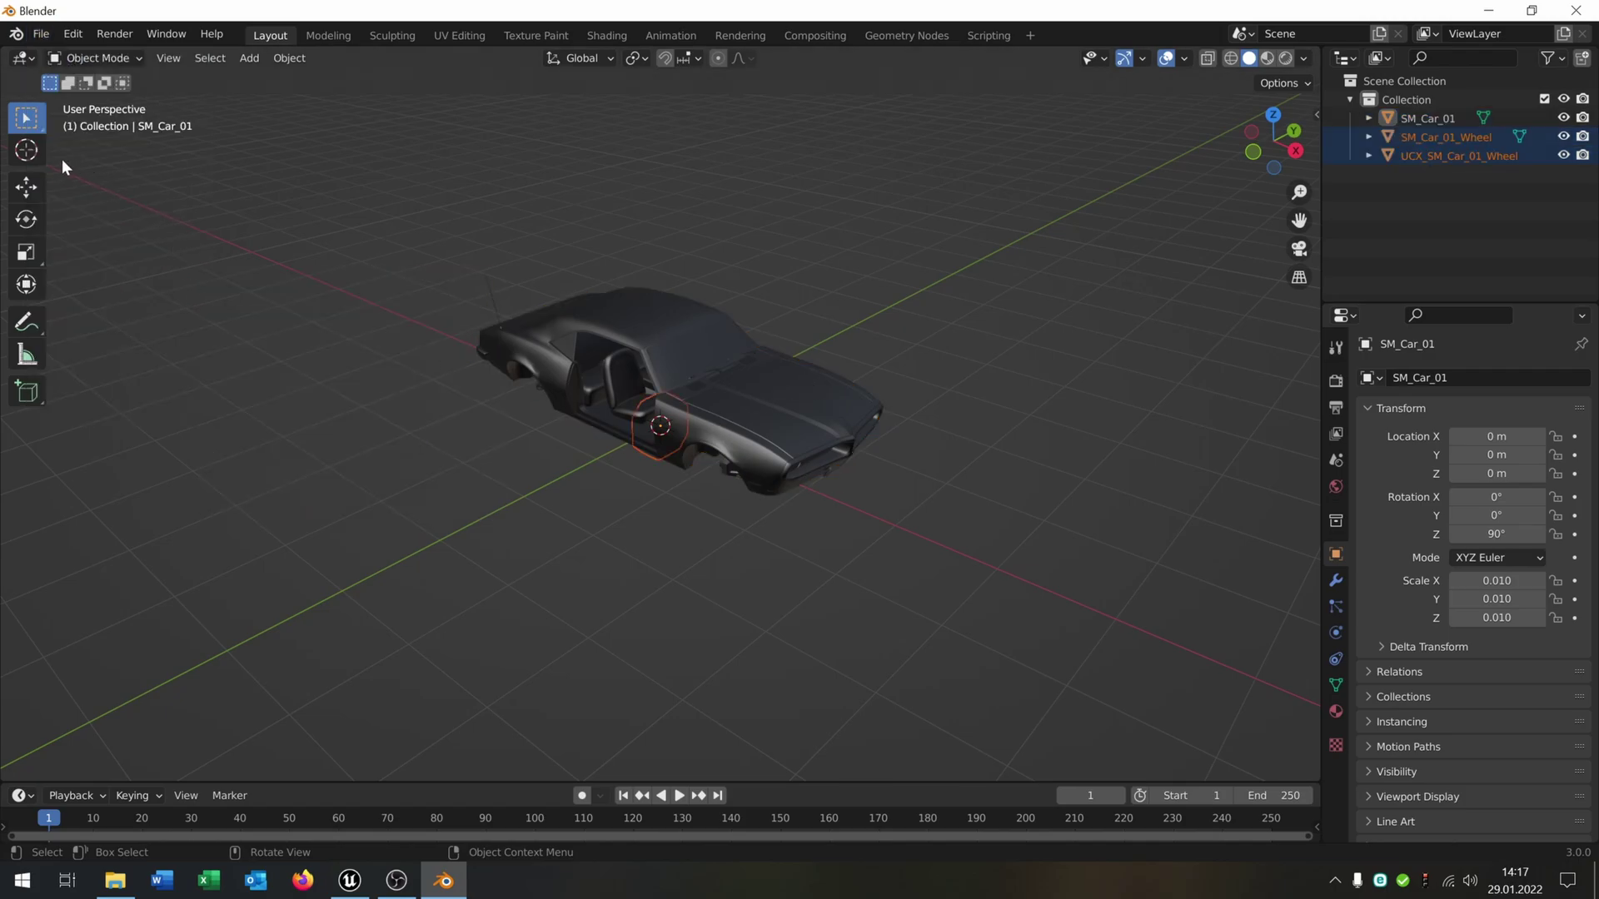
click(28, 187)
drag(705, 408, 606, 457)
scroll(607, 457, up, 3)
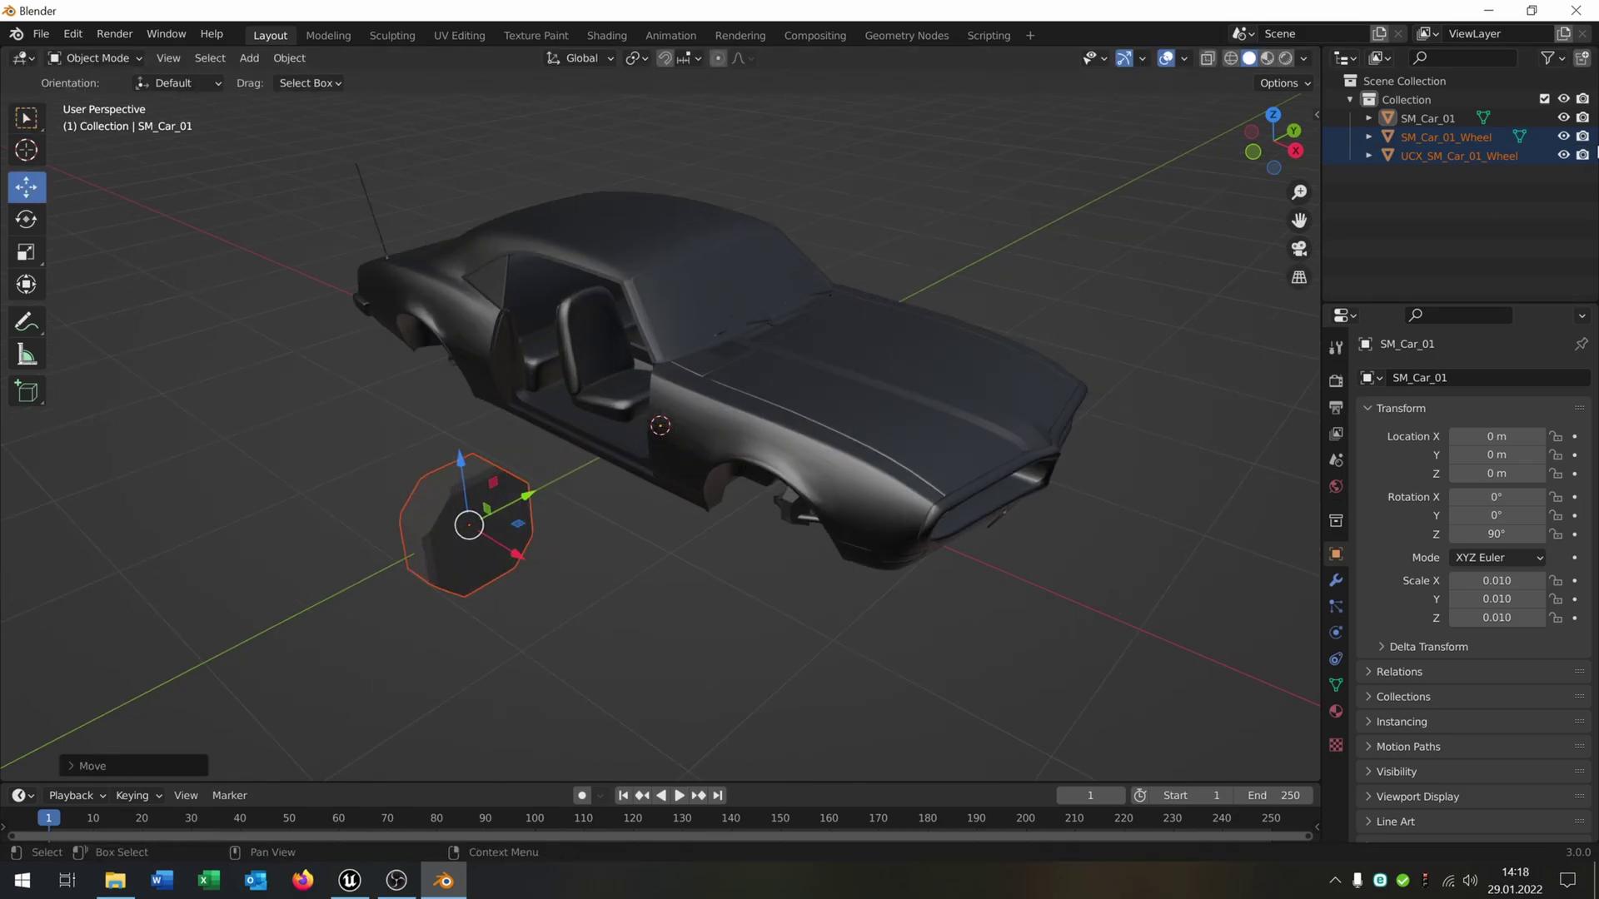
click(1491, 157)
key(Delete)
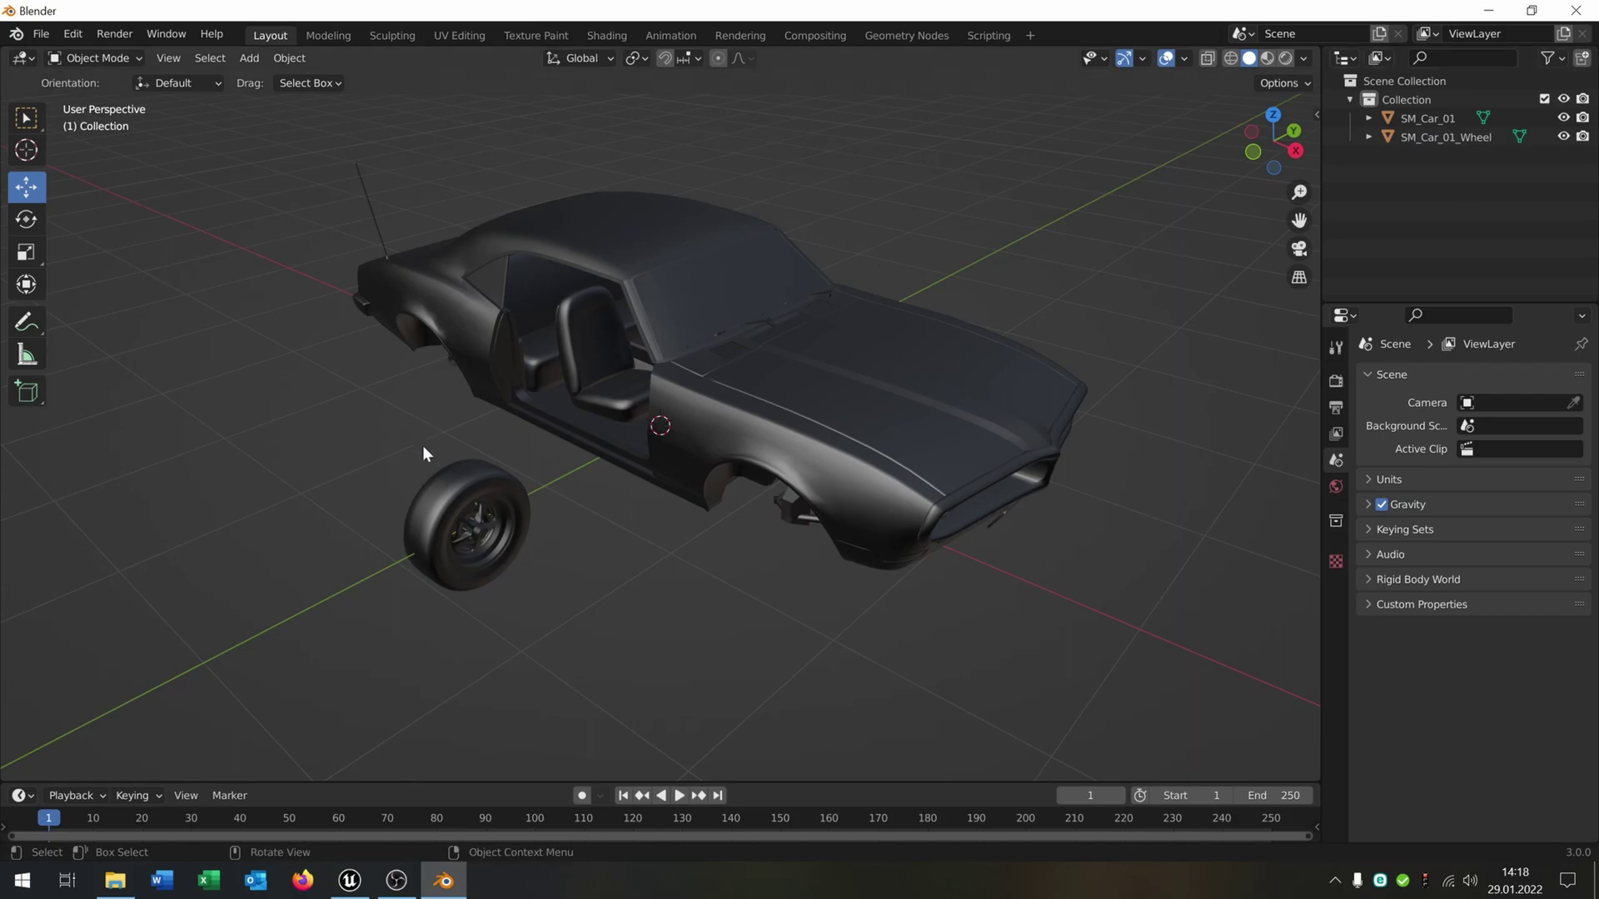
- Move the wheel under the car's front wheel arch
click(466, 521)
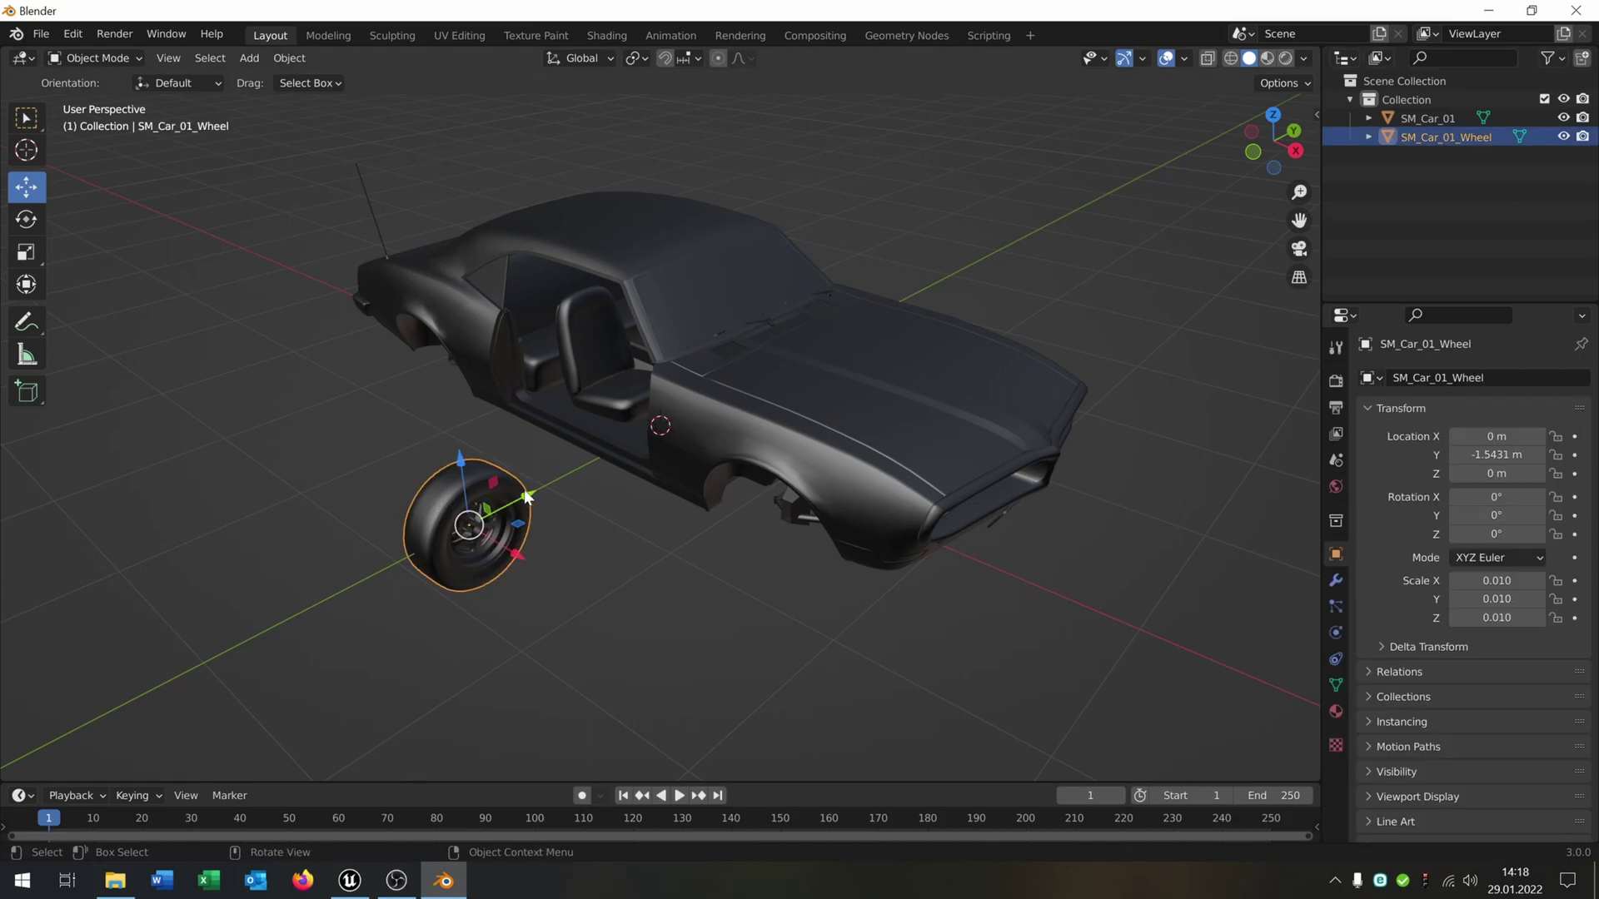
drag(530, 492, 848, 527)
middle_drag(831, 631, 751, 662)
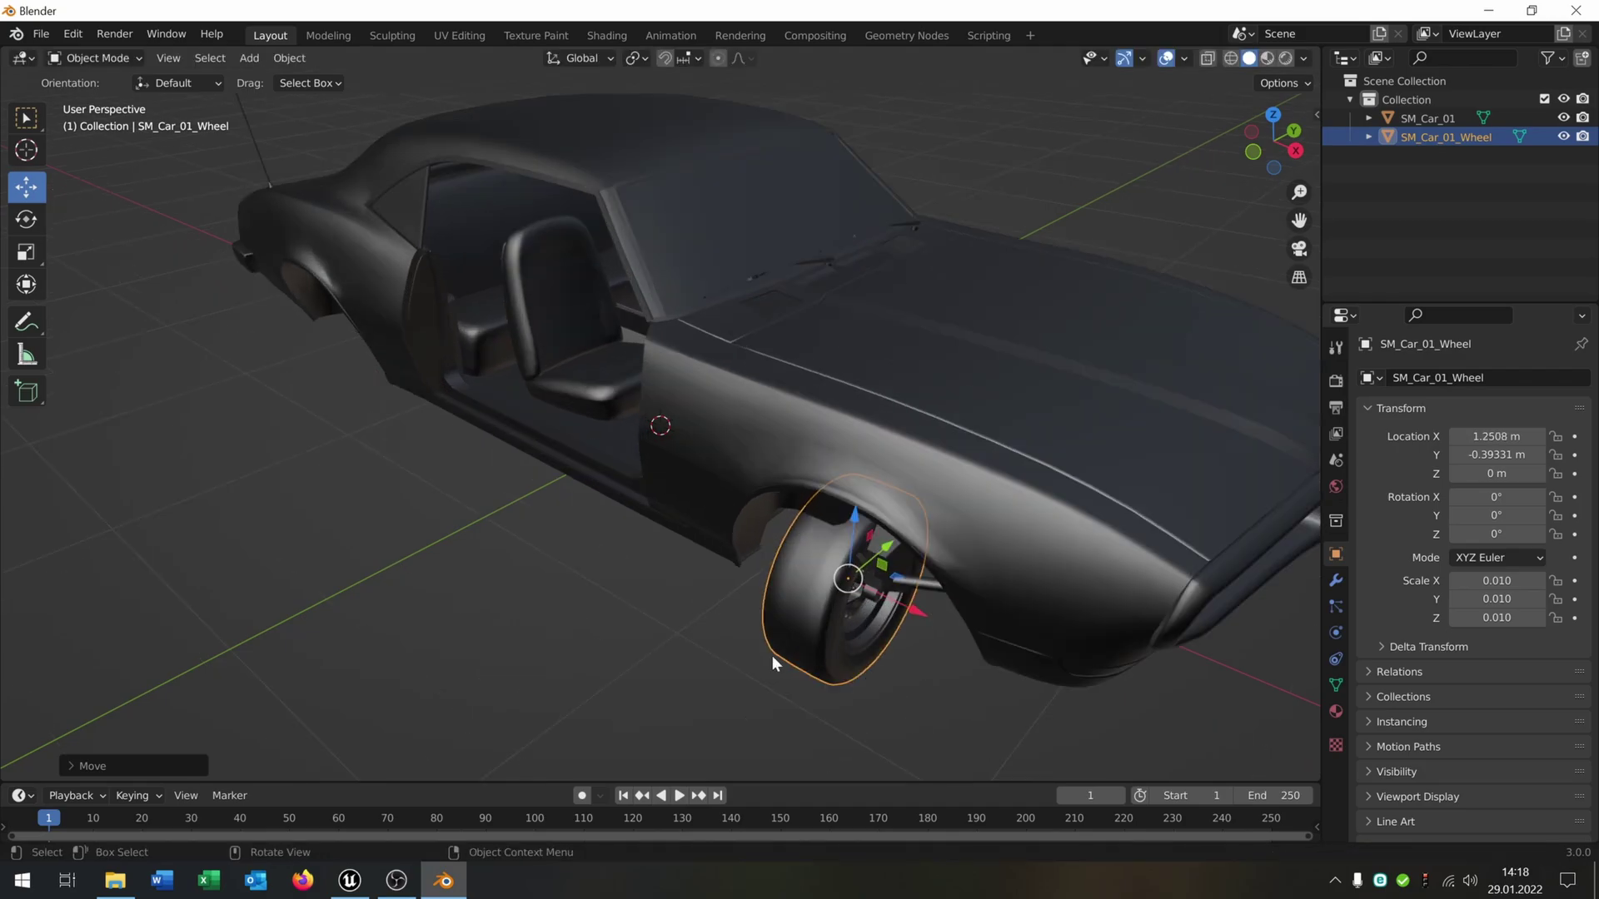
middle_drag(913, 678, 811, 593)
drag(643, 382, 544, 382)
middle_drag(543, 382, 731, 403)
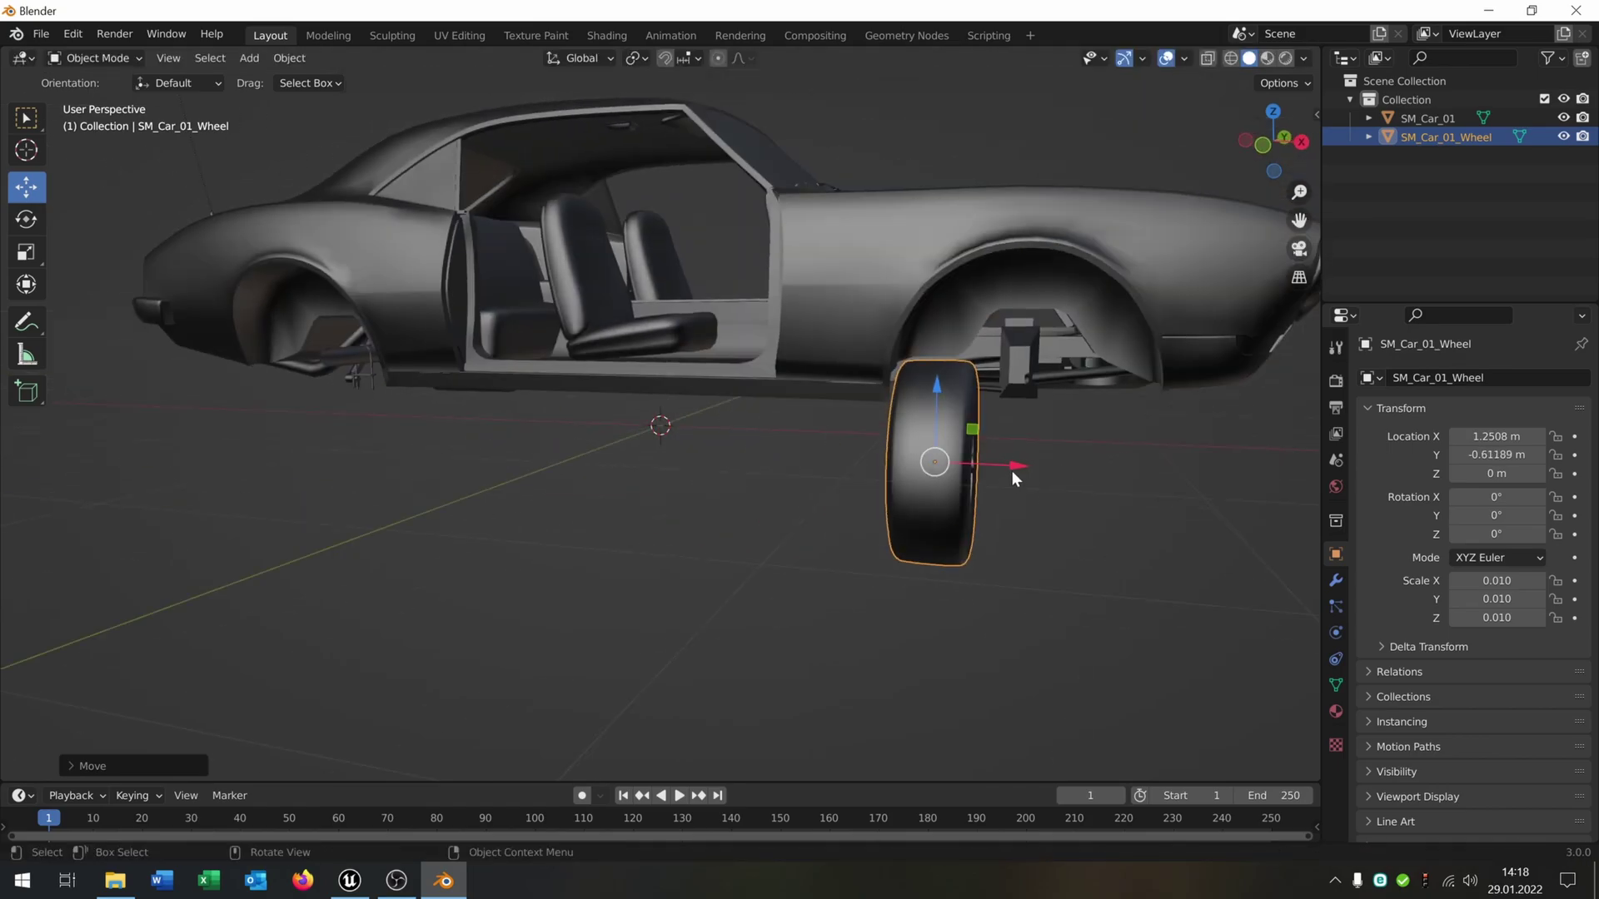
drag(1011, 471, 1124, 478)
key(space)
key(space)
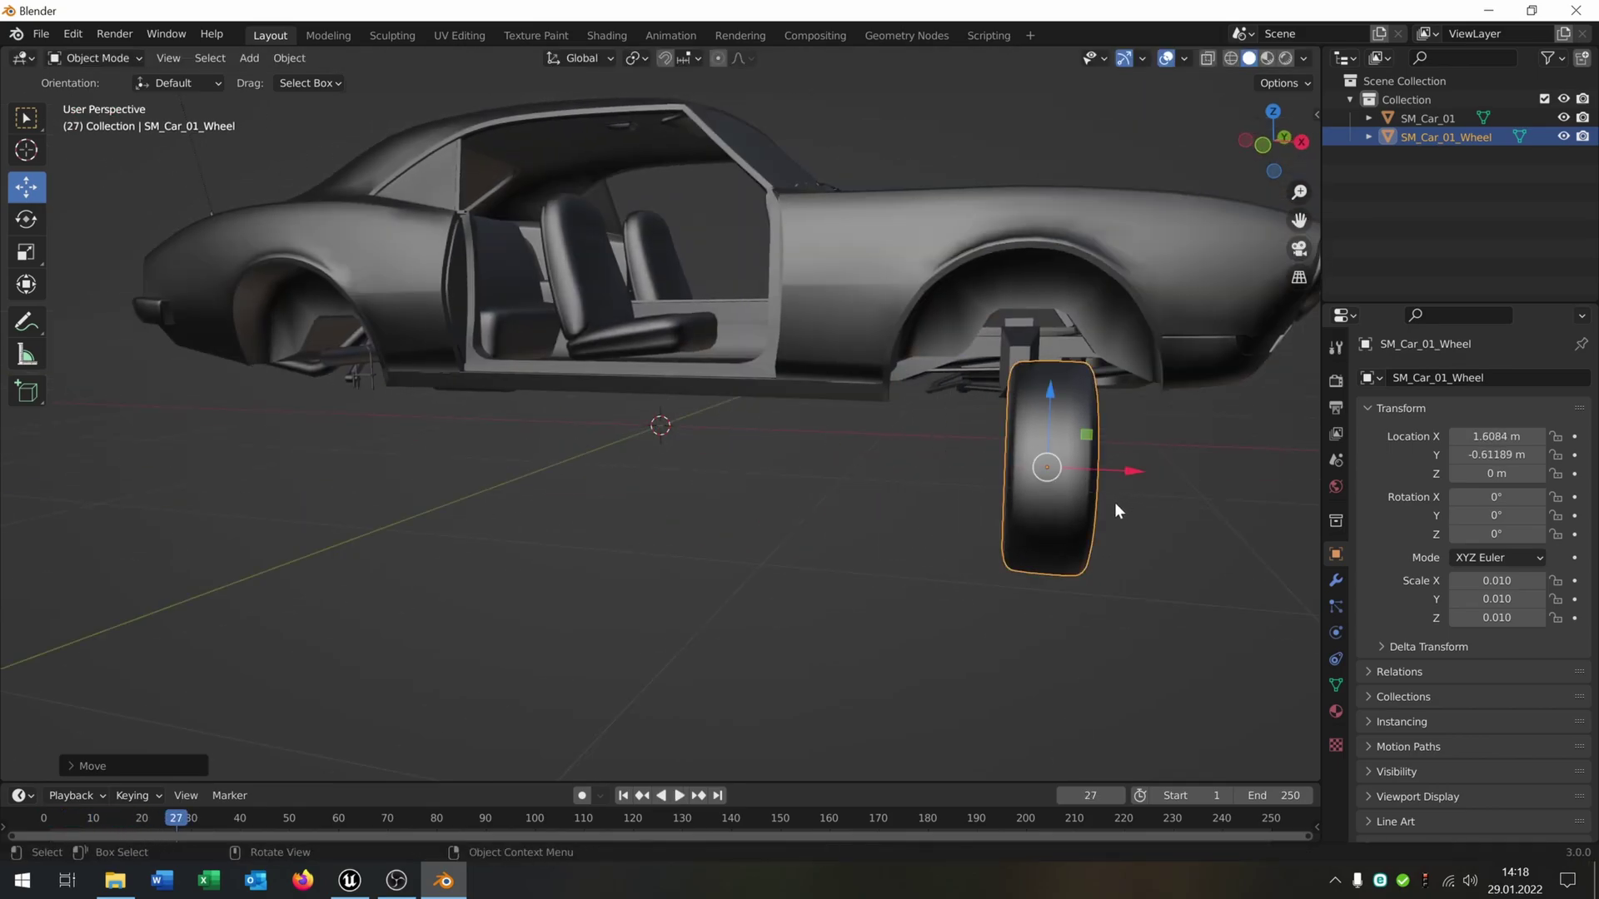
- Set the wheel's Rotation Z to -90
middle_drag(1115, 502, 1041, 517)
double_click(1497, 533)
key(BackSpace)
text(-90)
key(Return)
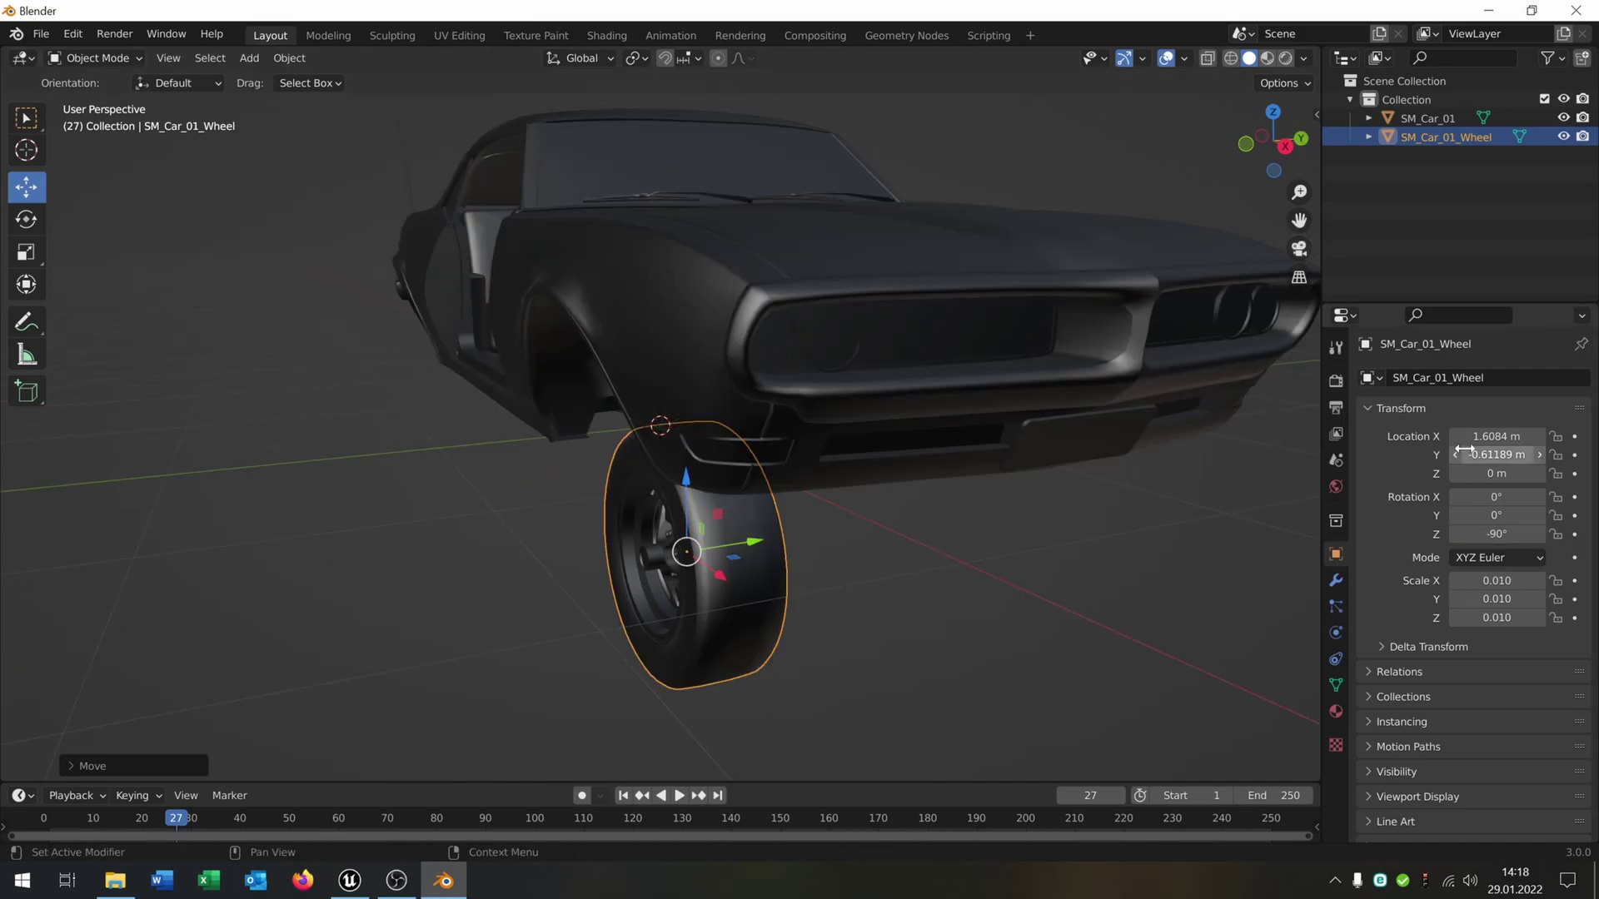
- Raise the wheel into the arch and shift it outward to align with the body
middle_drag(806, 601, 936, 458)
drag(886, 402, 951, 317)
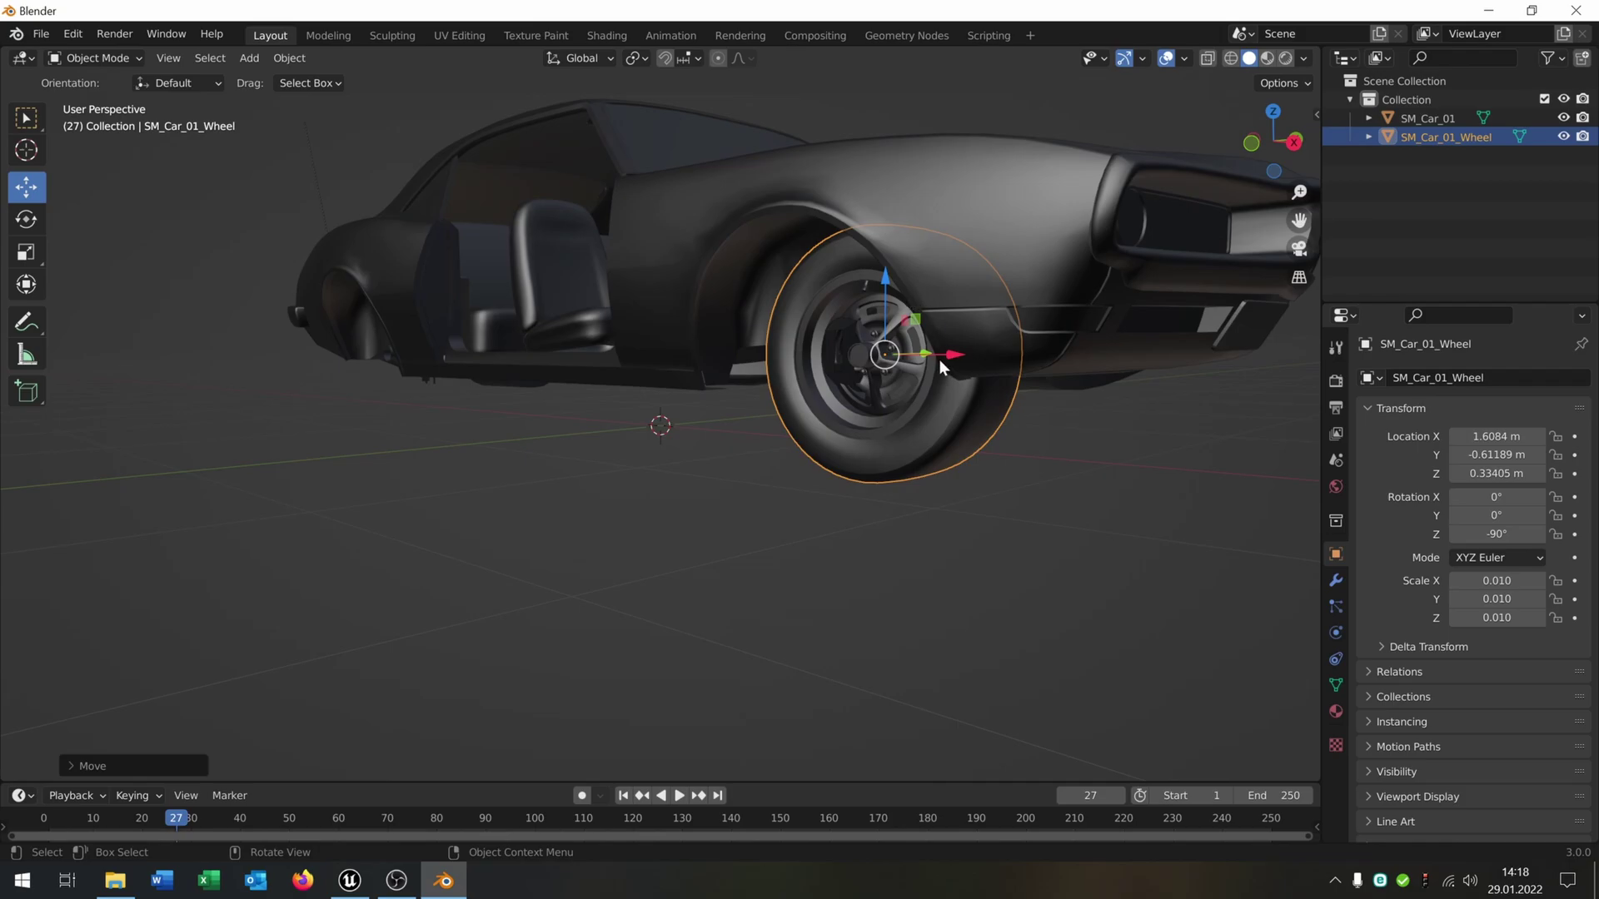
middle_drag(982, 356, 617, 360)
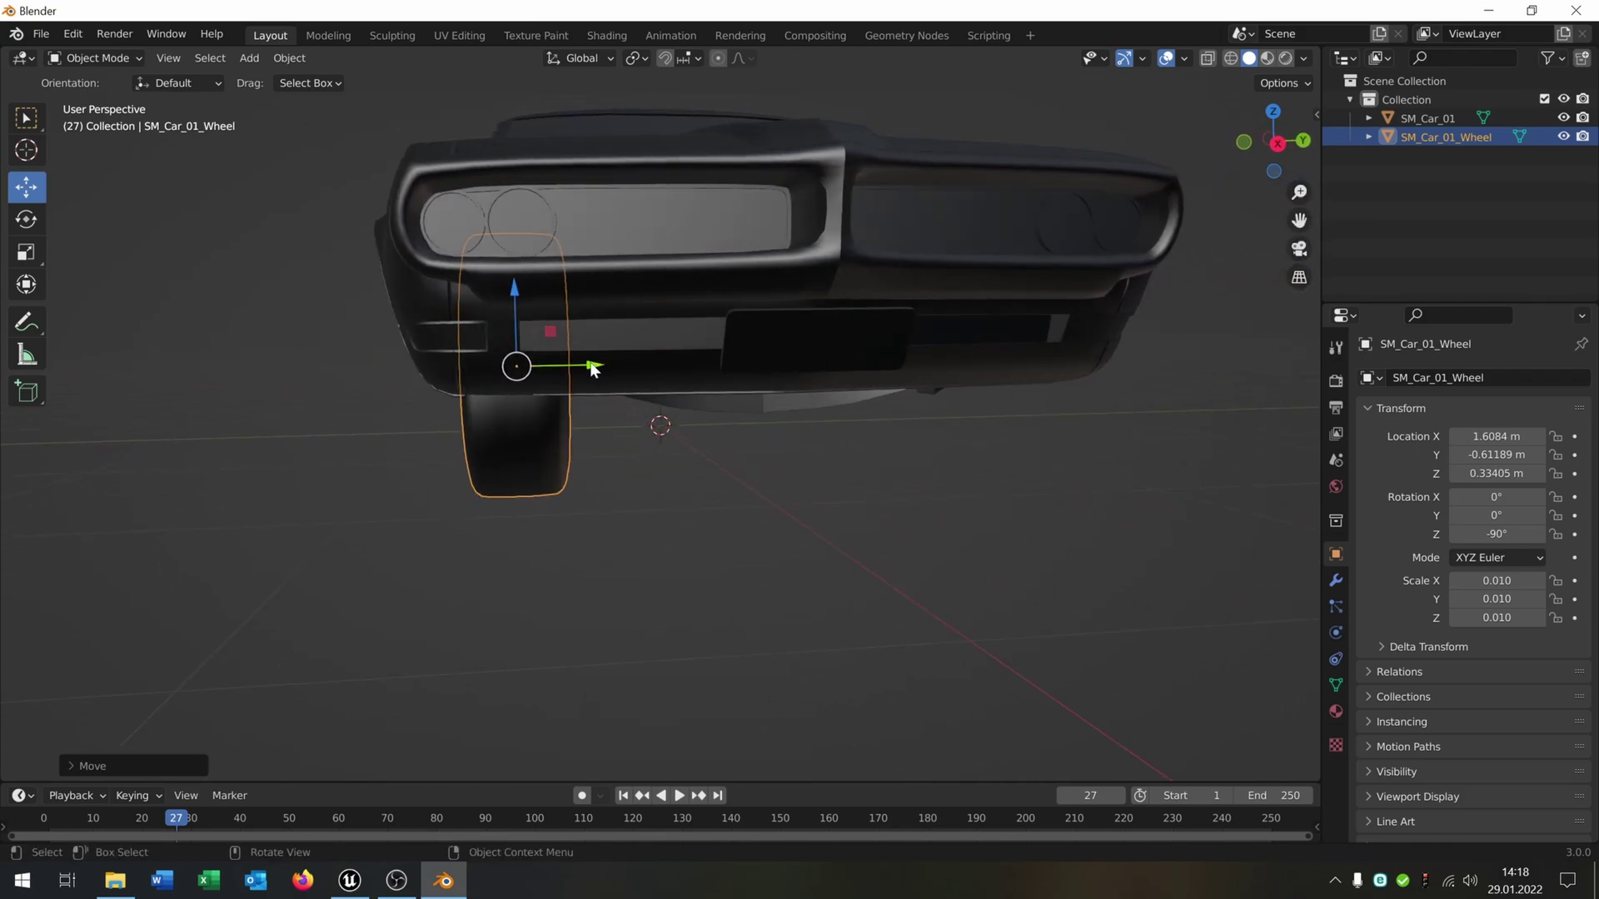
drag(596, 367, 539, 360)
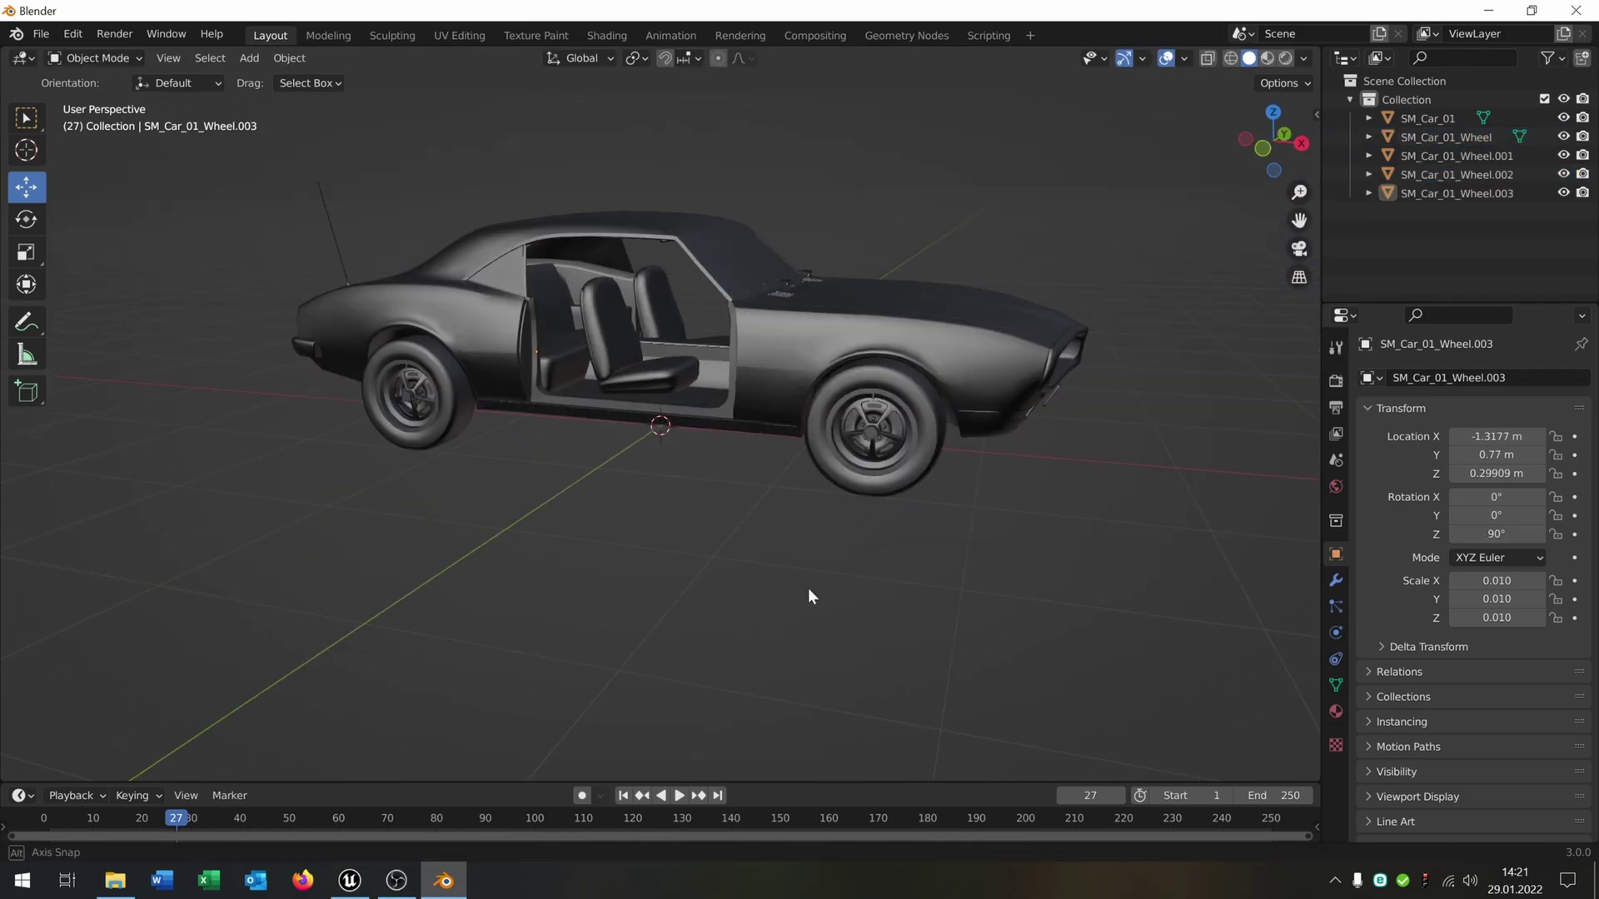
middle_drag(808, 588, 763, 618)
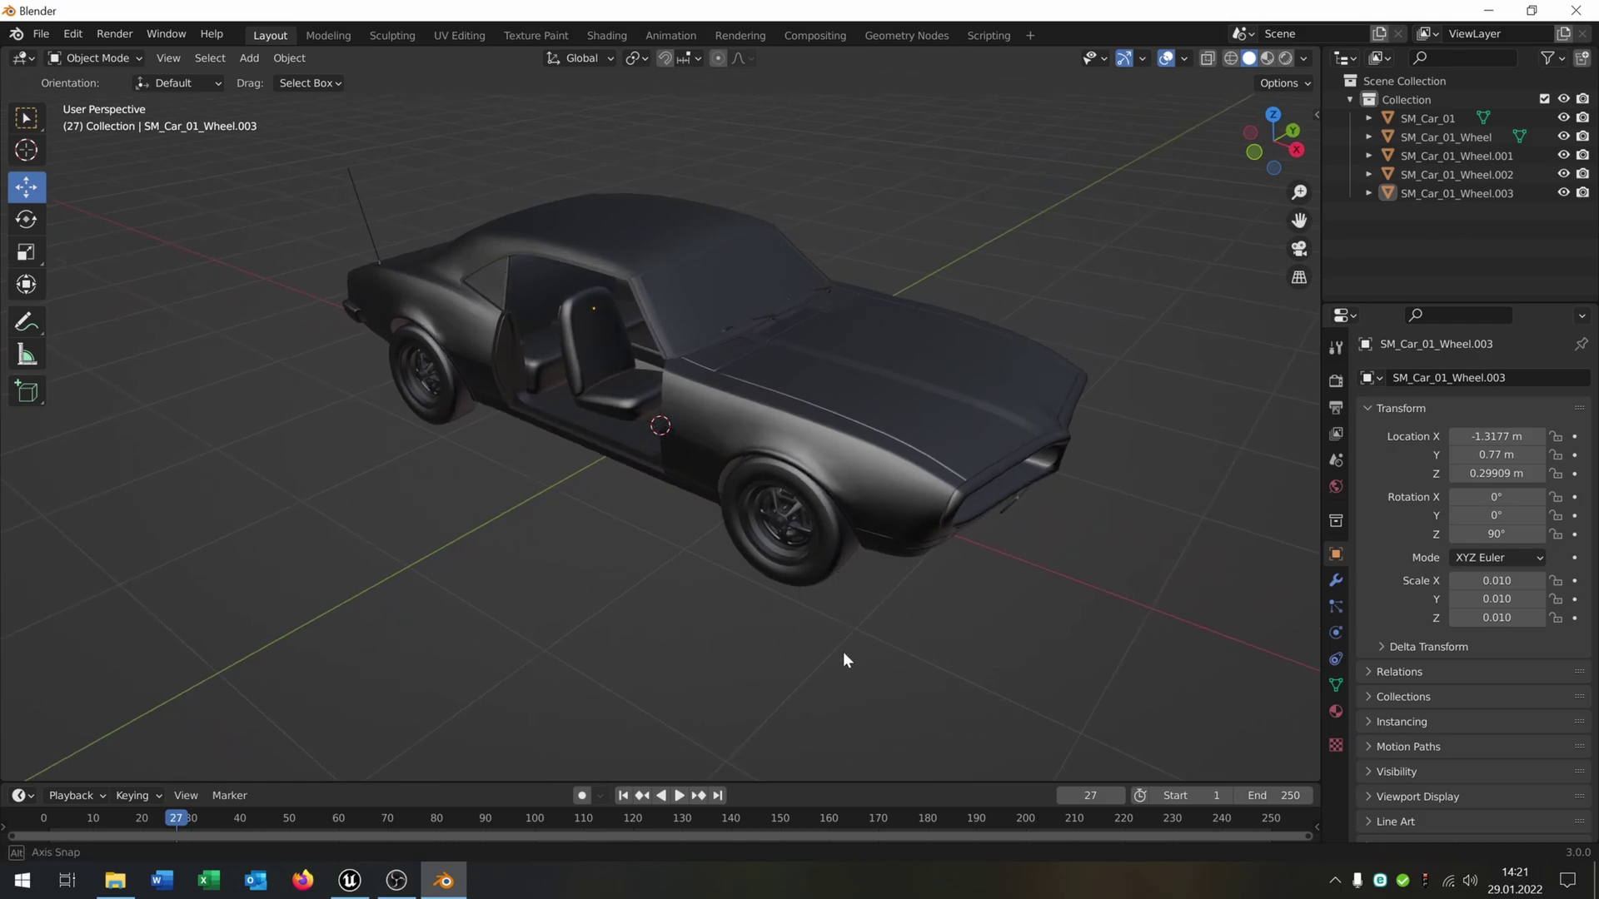
middle_drag(846, 657, 815, 654)
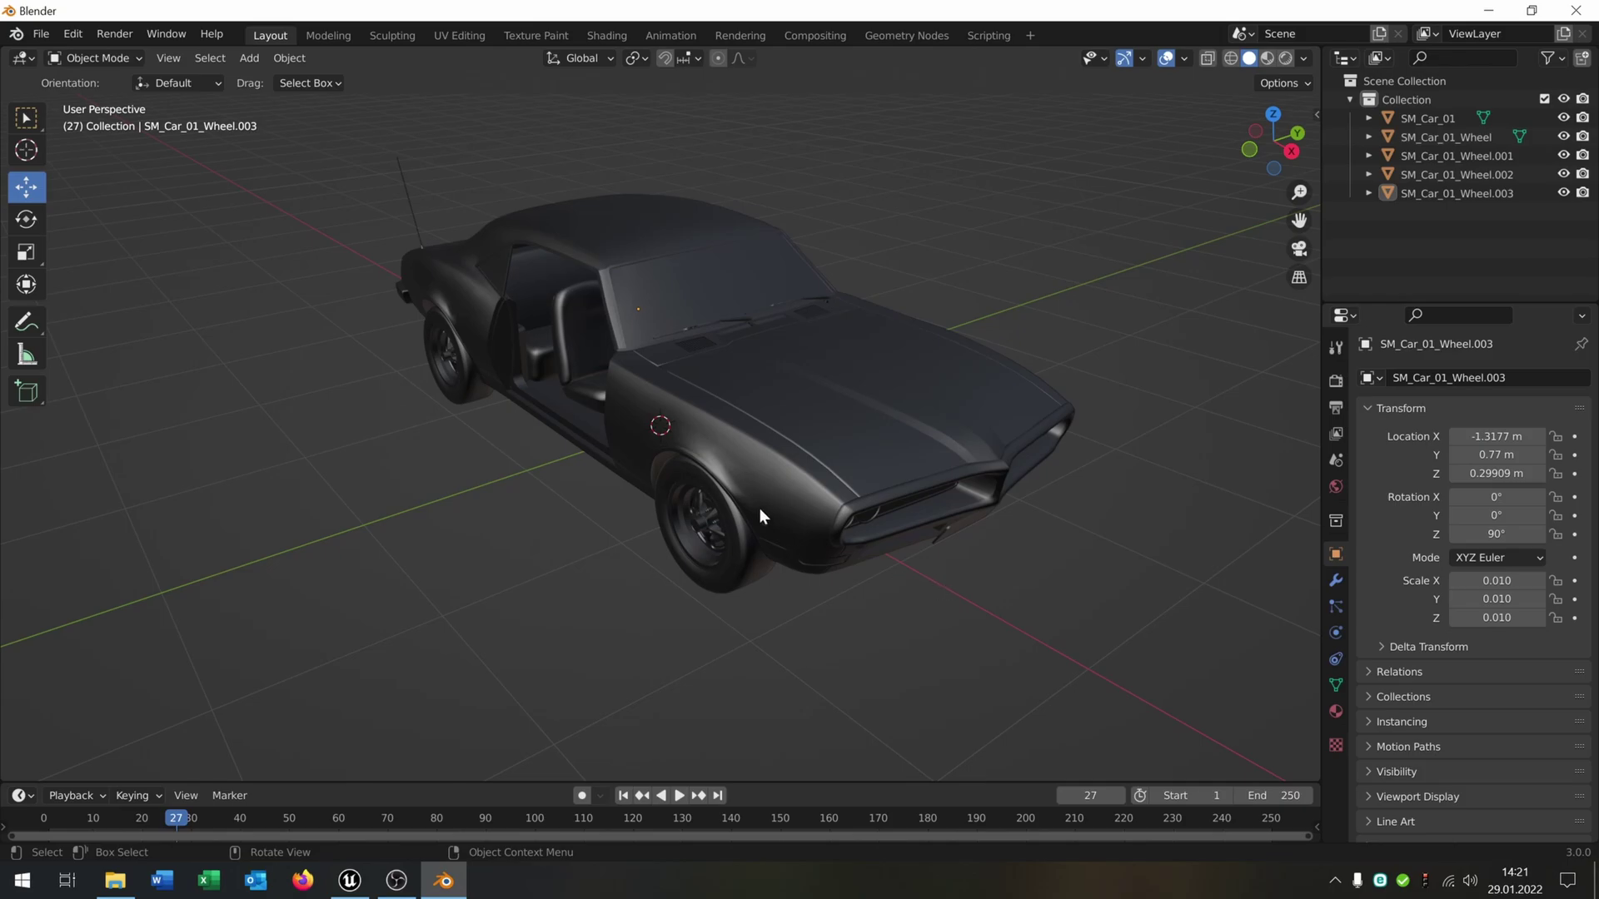
- In Preferences > Add-ons, search 'unr' and enable Generic: Unreal Engine 4 Vehicle Rigger
click(73, 34)
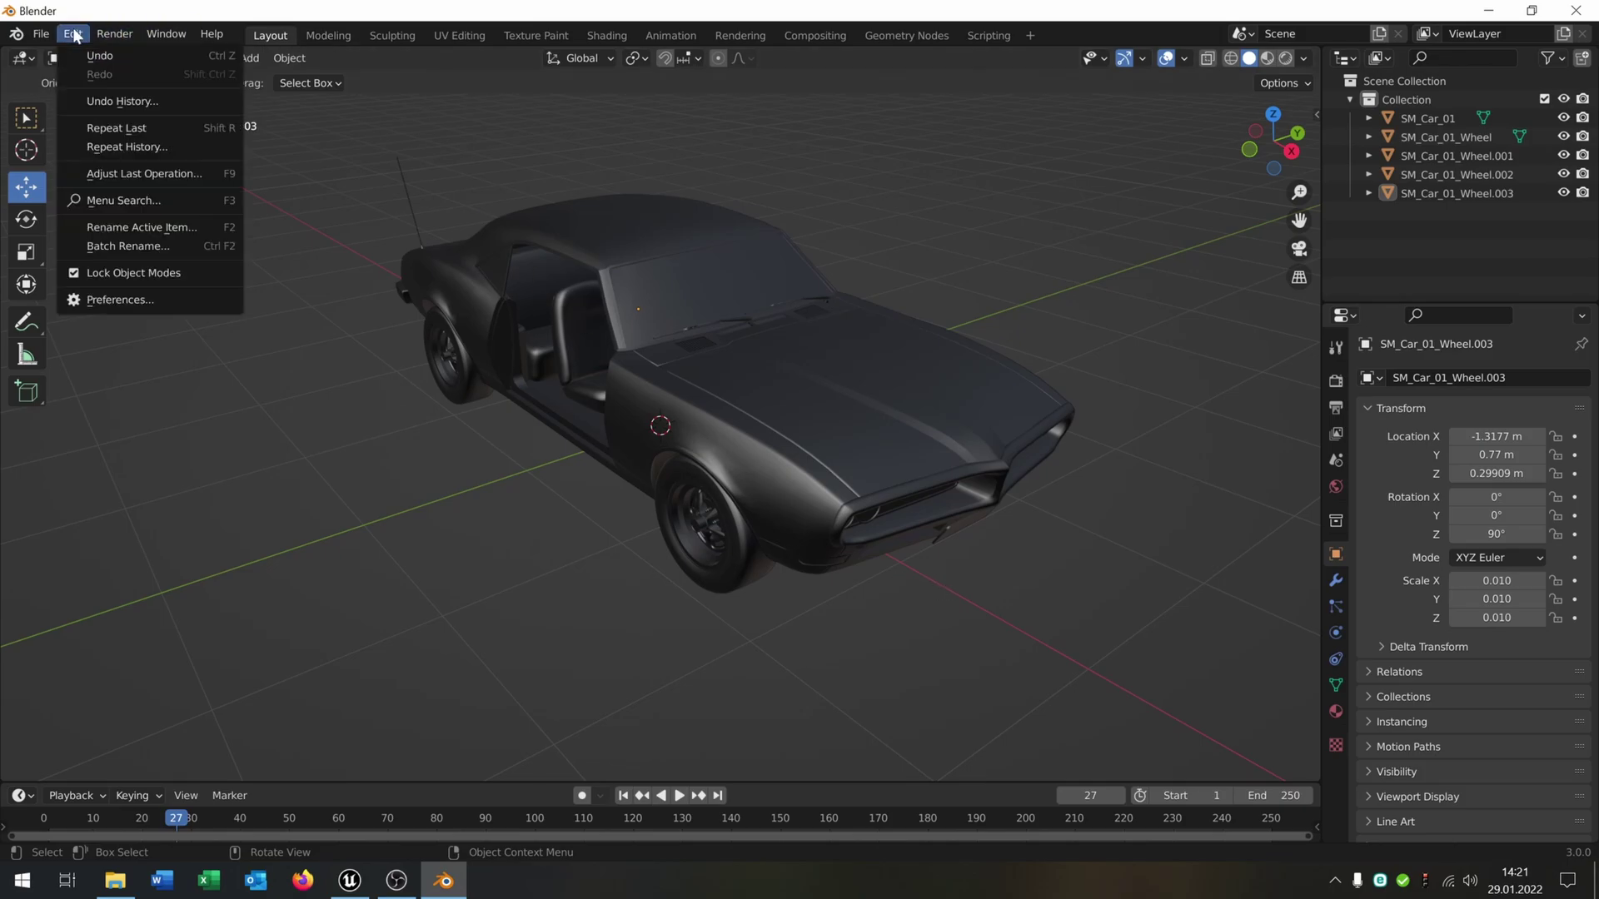
click(137, 298)
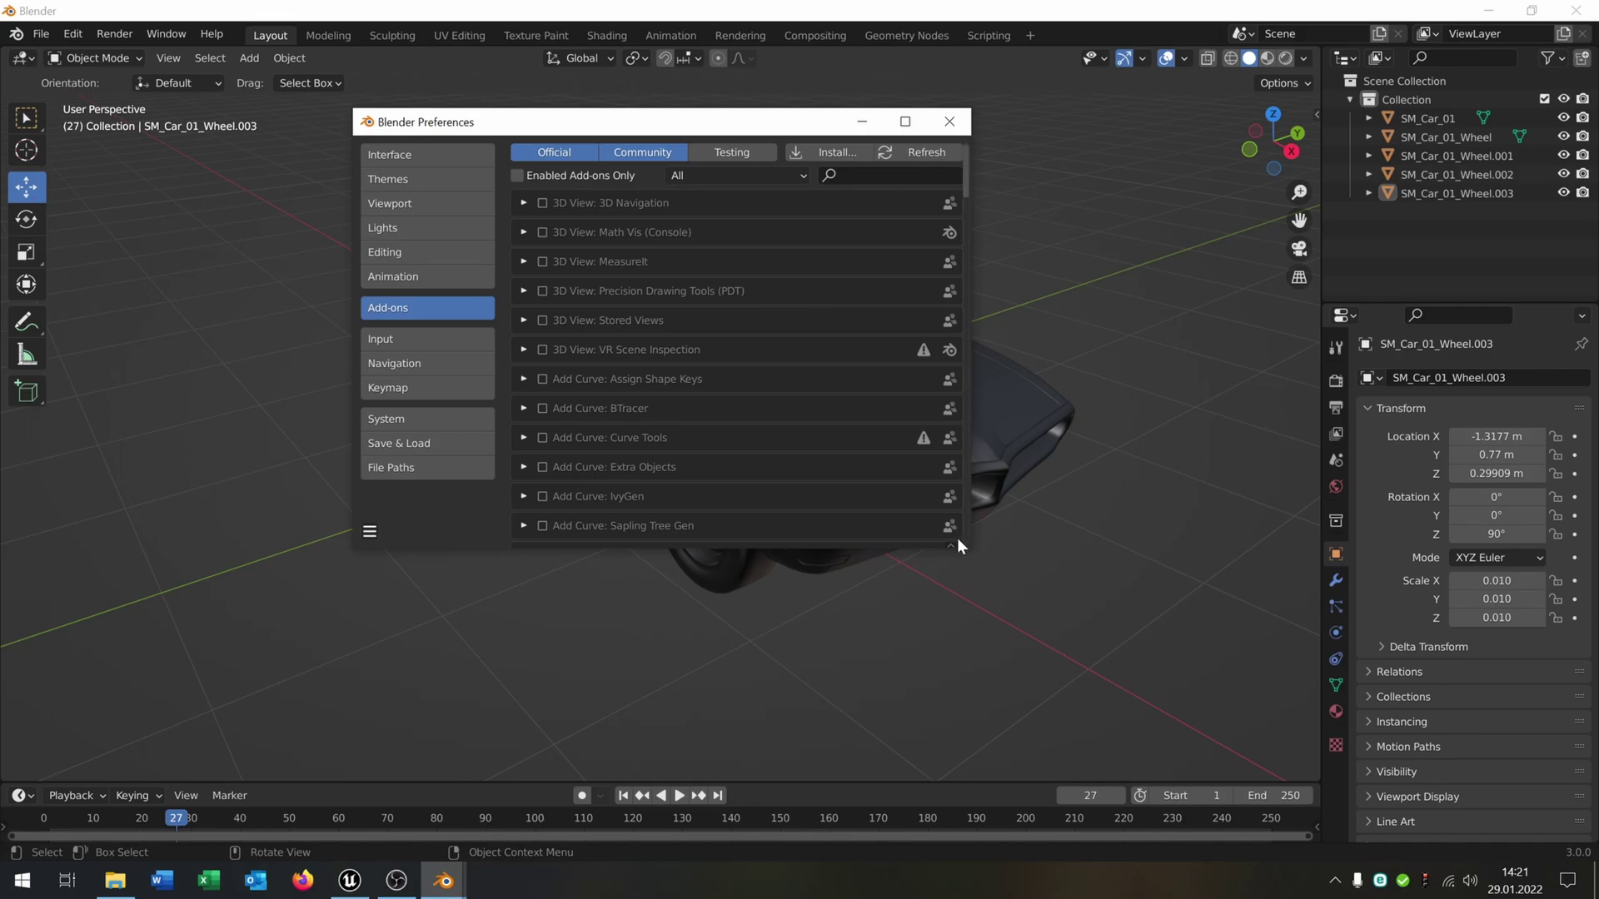
drag(969, 547, 1084, 675)
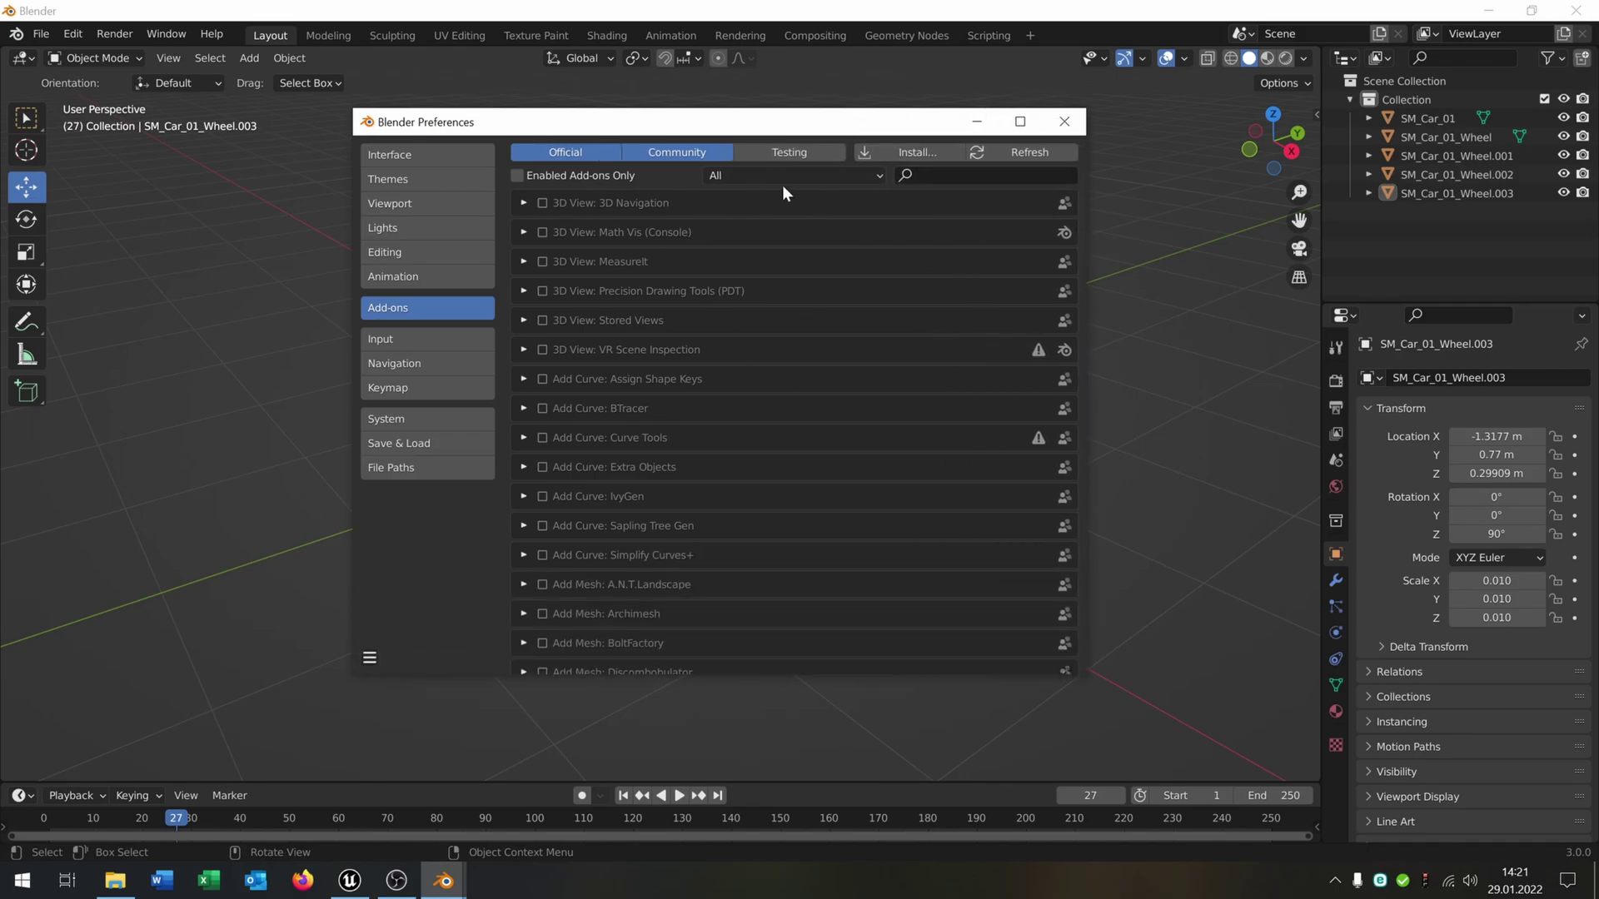
click(953, 172)
text(unreal)
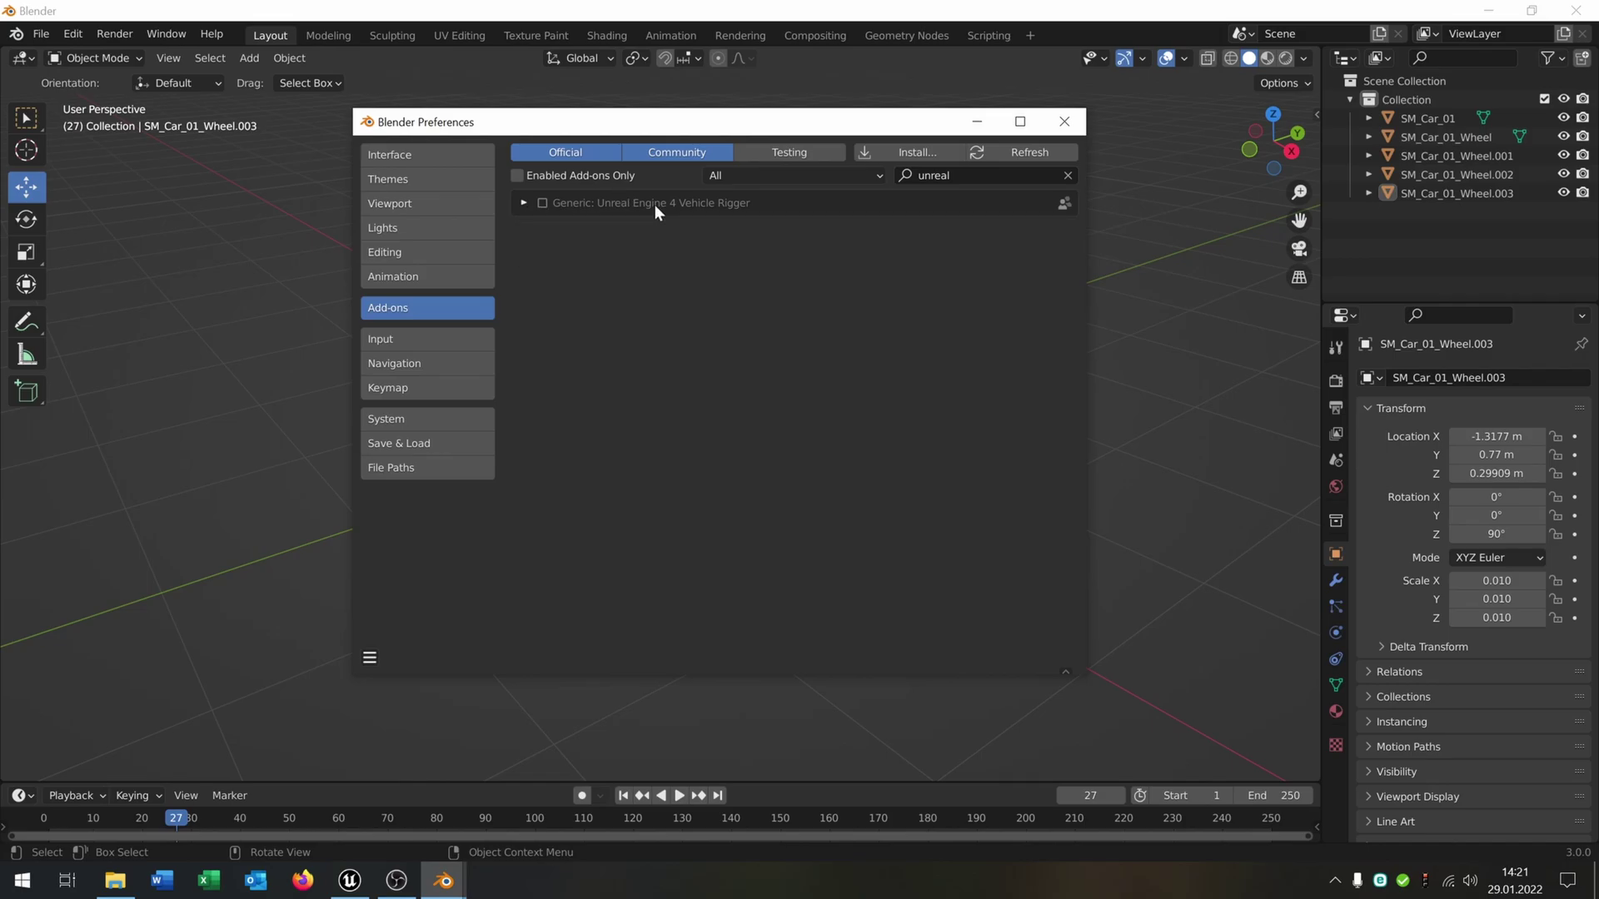
click(543, 203)
- Close Preferences, open the UE4 Vehicle side panel and set Vehicle Base to SM_Car_01
click(1065, 122)
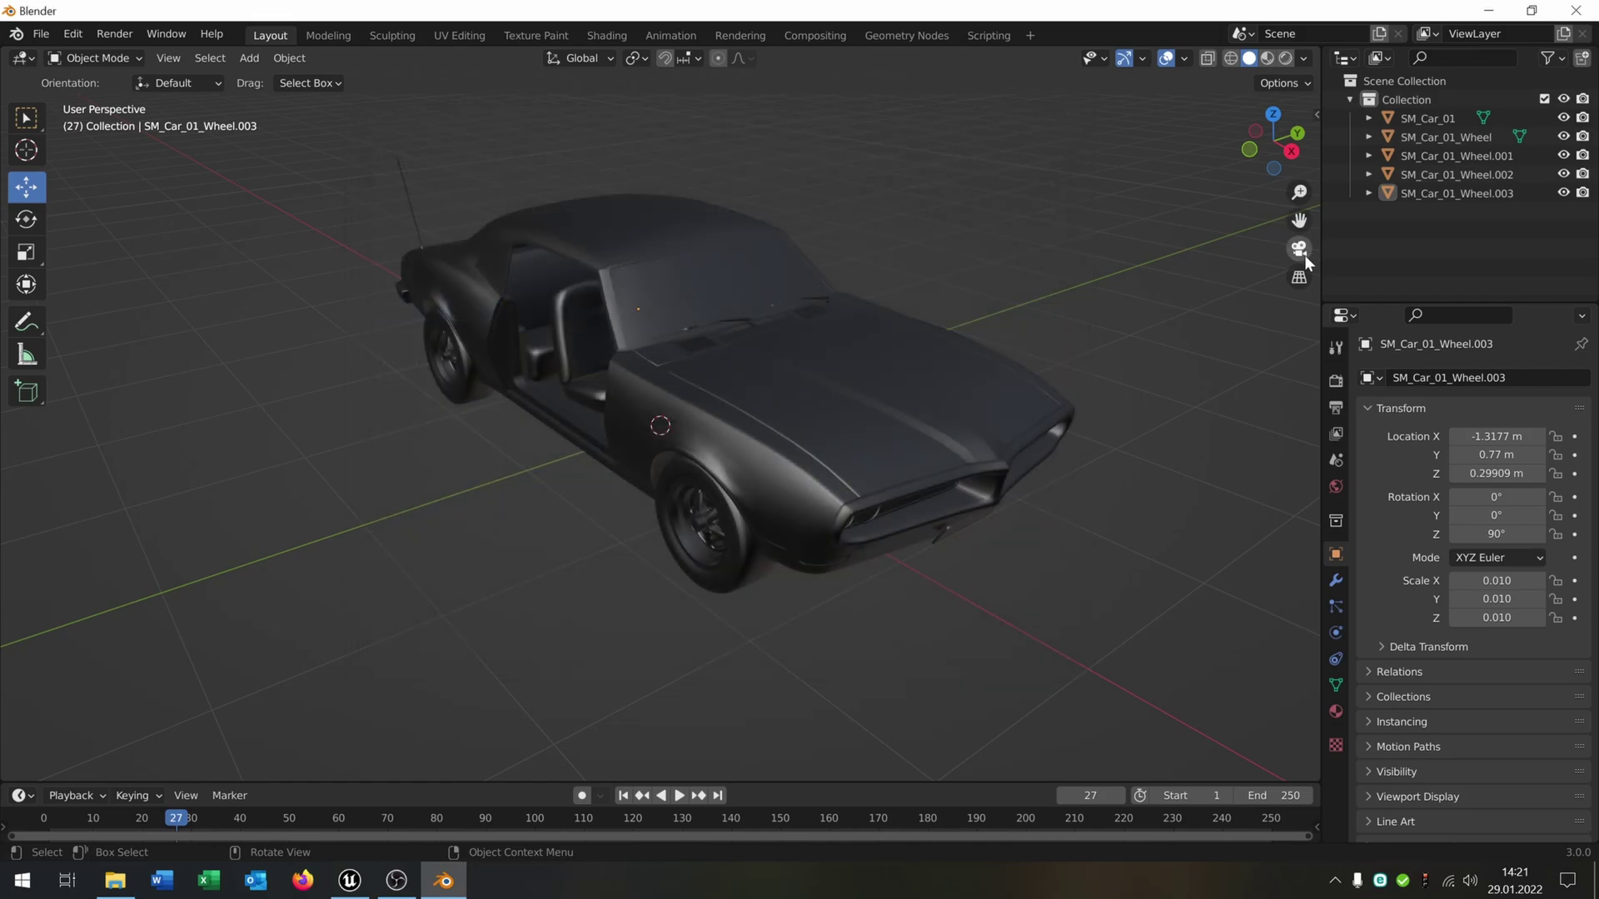
click(1316, 117)
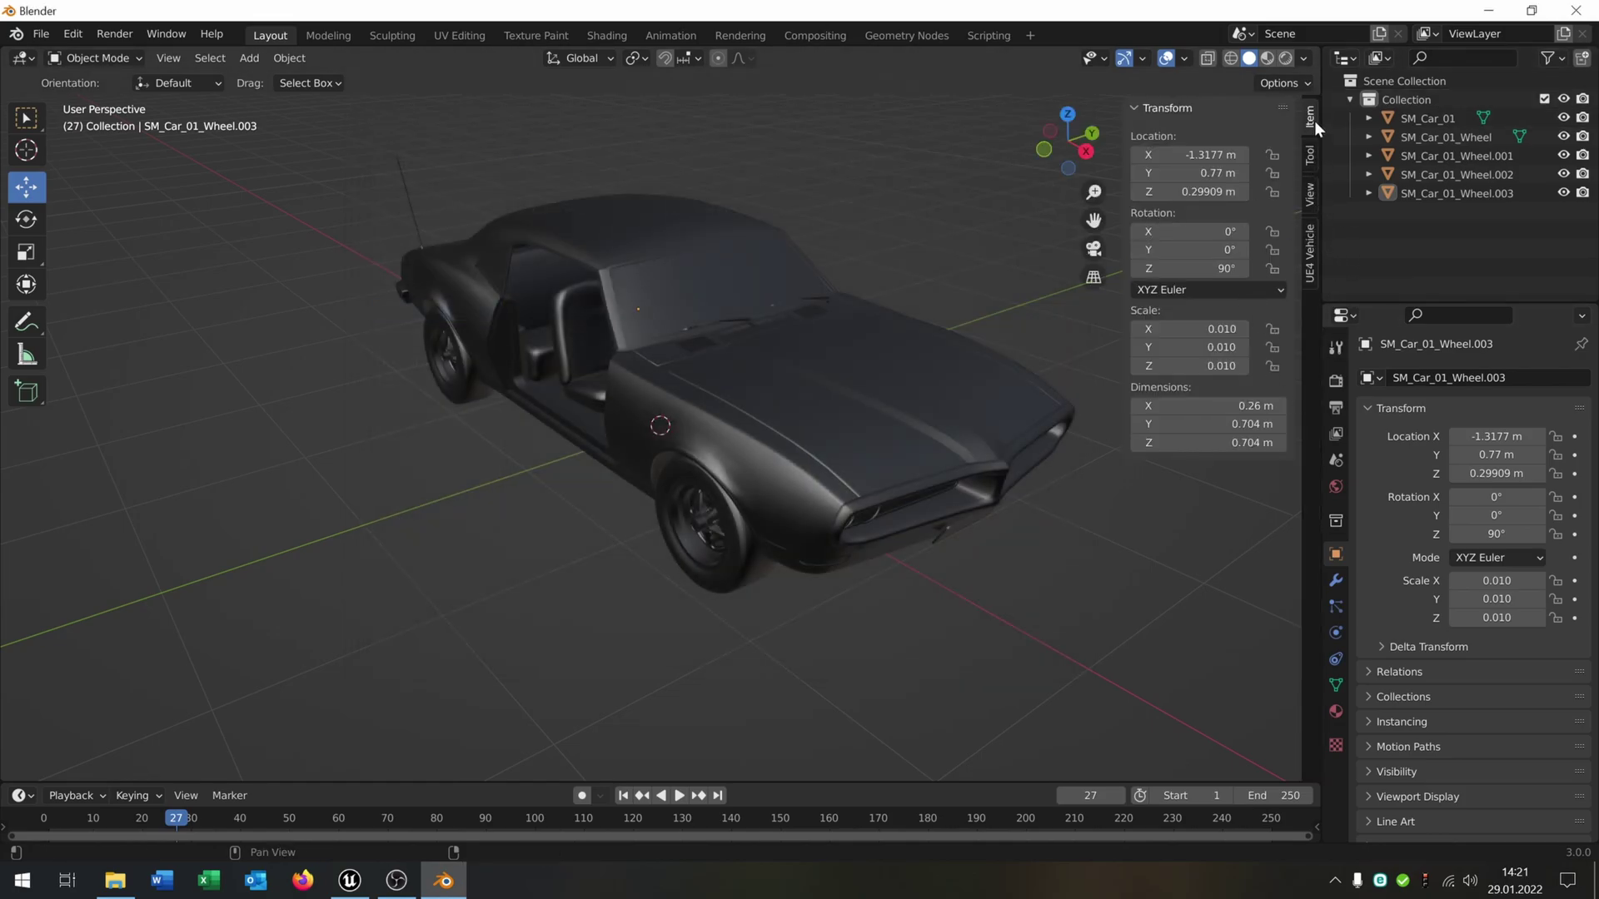
click(1312, 254)
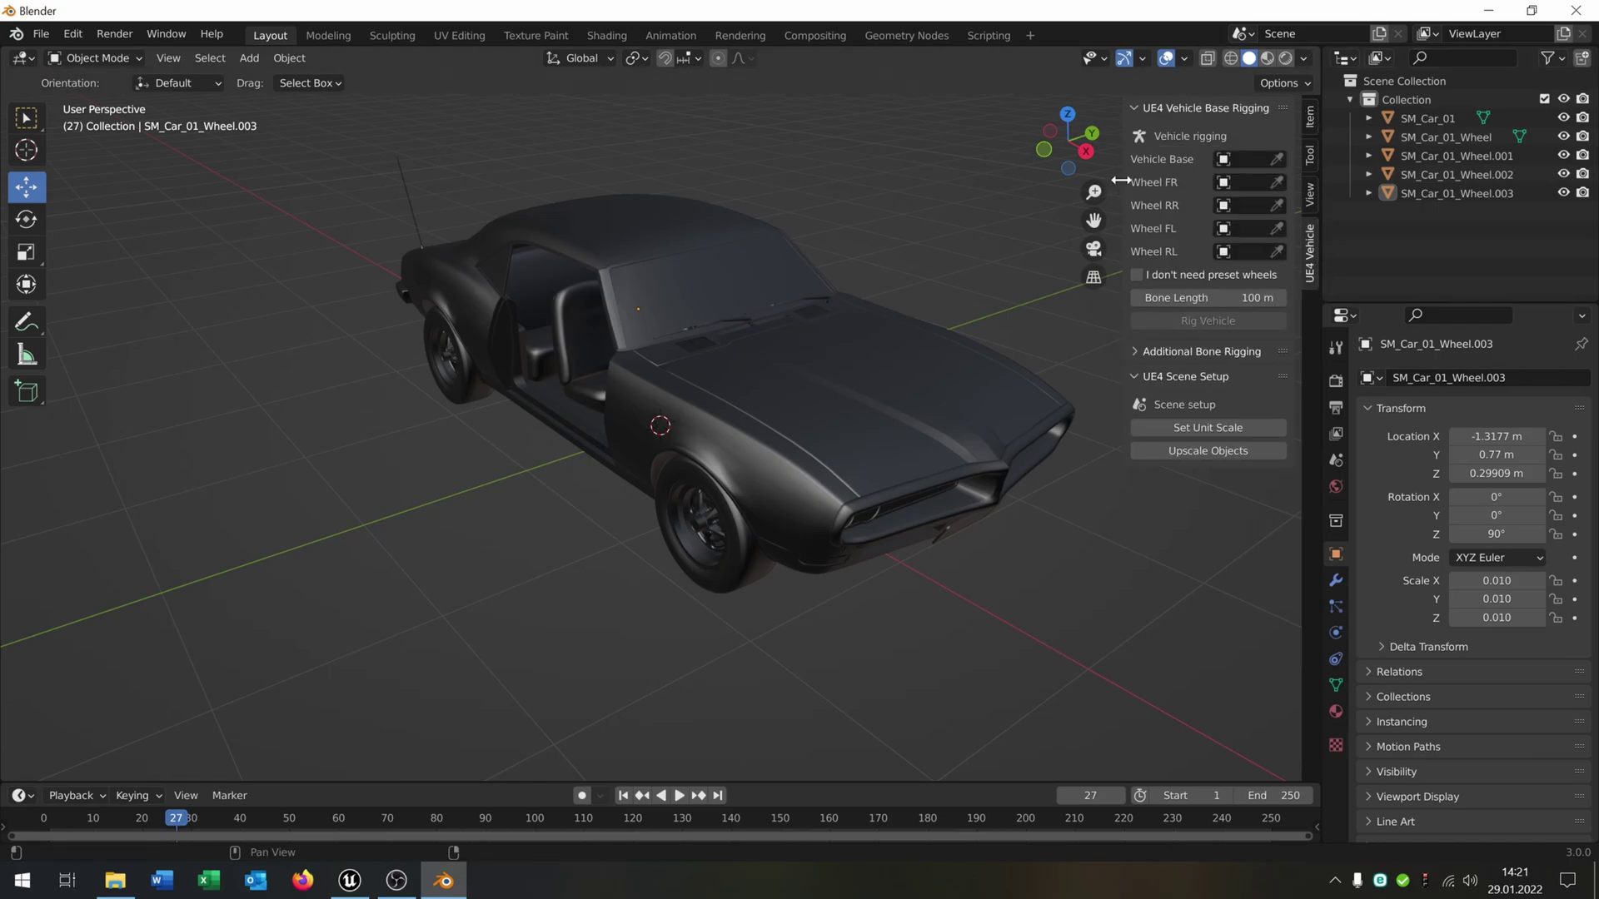
drag(1124, 177, 1044, 177)
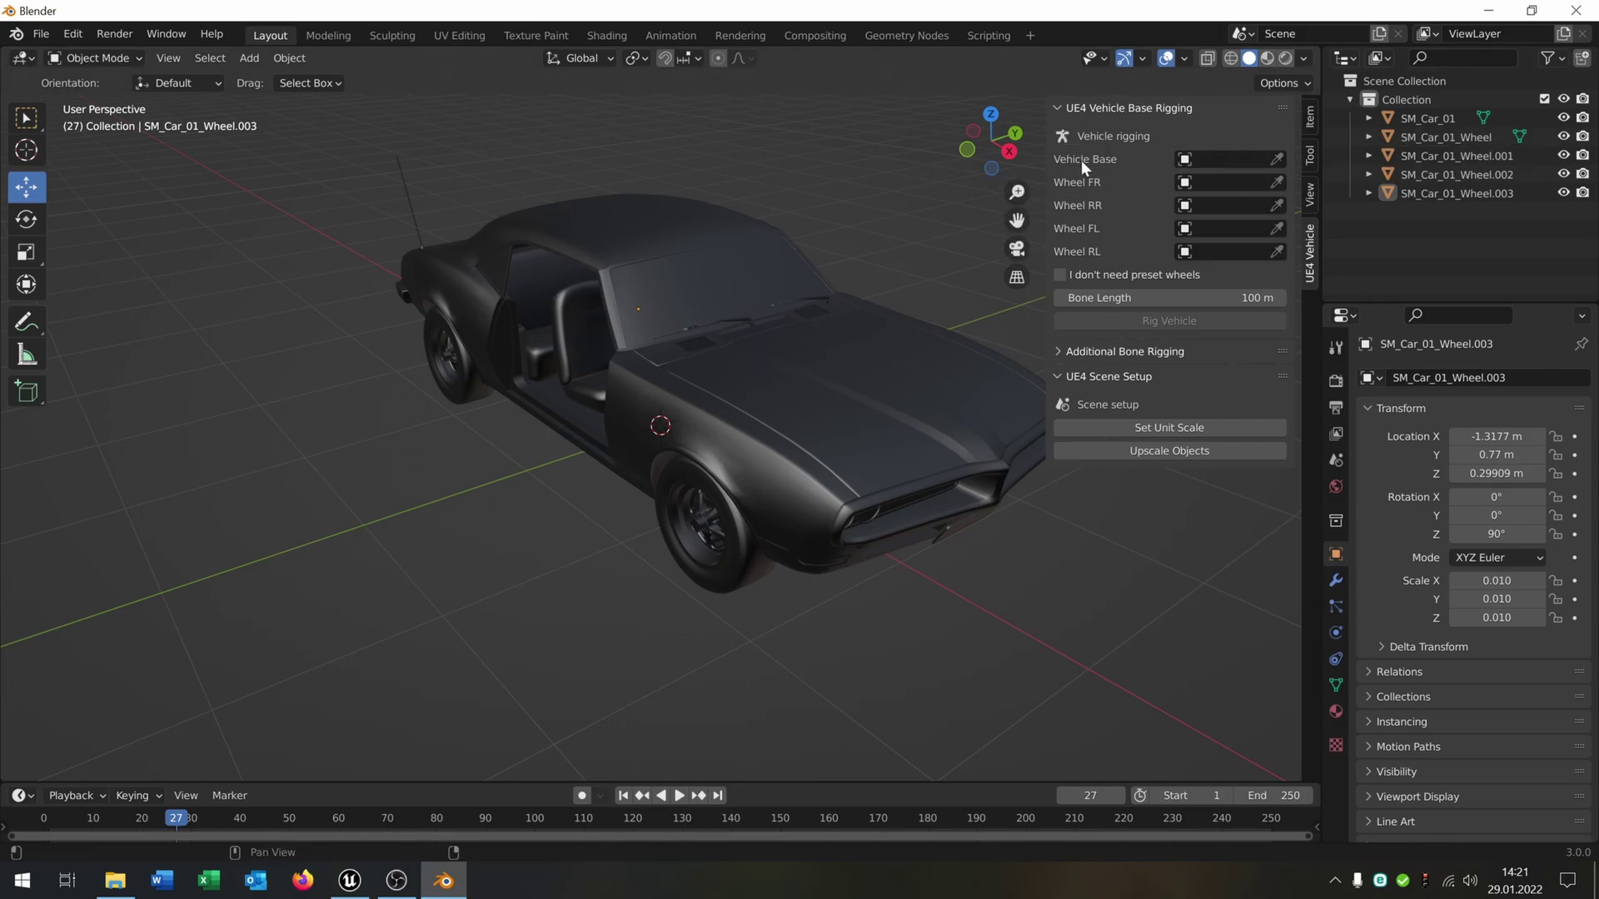
click(1277, 160)
click(814, 395)
- Assign the four wheels to Wheel FR, RR, FL and RL with the eyedroppers
middle_drag(982, 416, 305, 485)
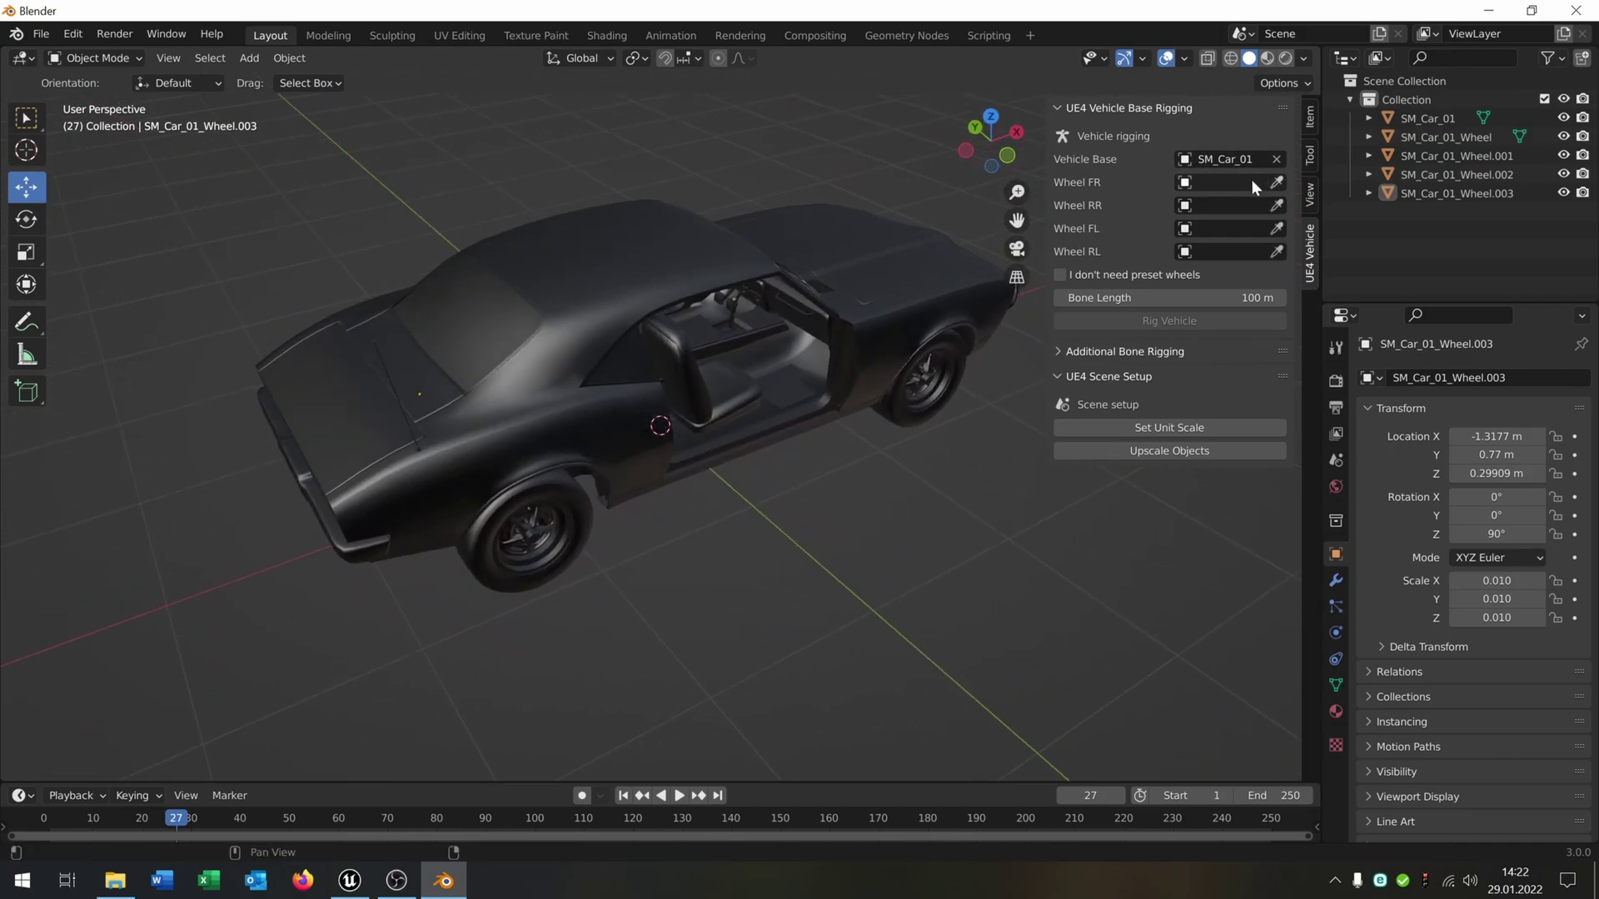
click(1276, 183)
click(950, 385)
click(1276, 206)
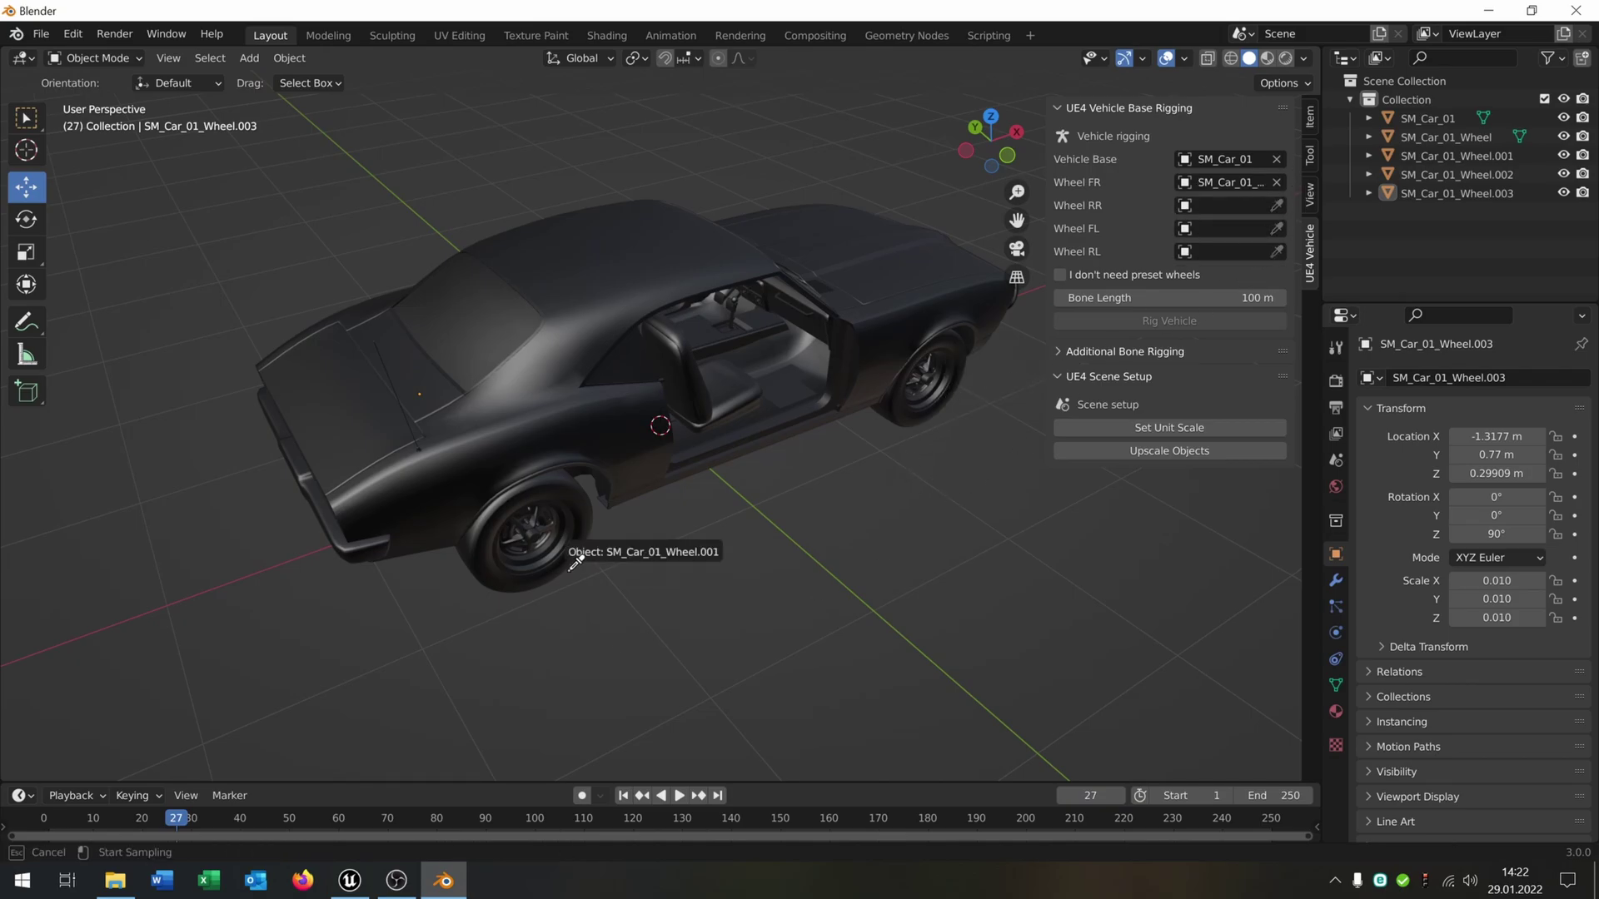
click(572, 537)
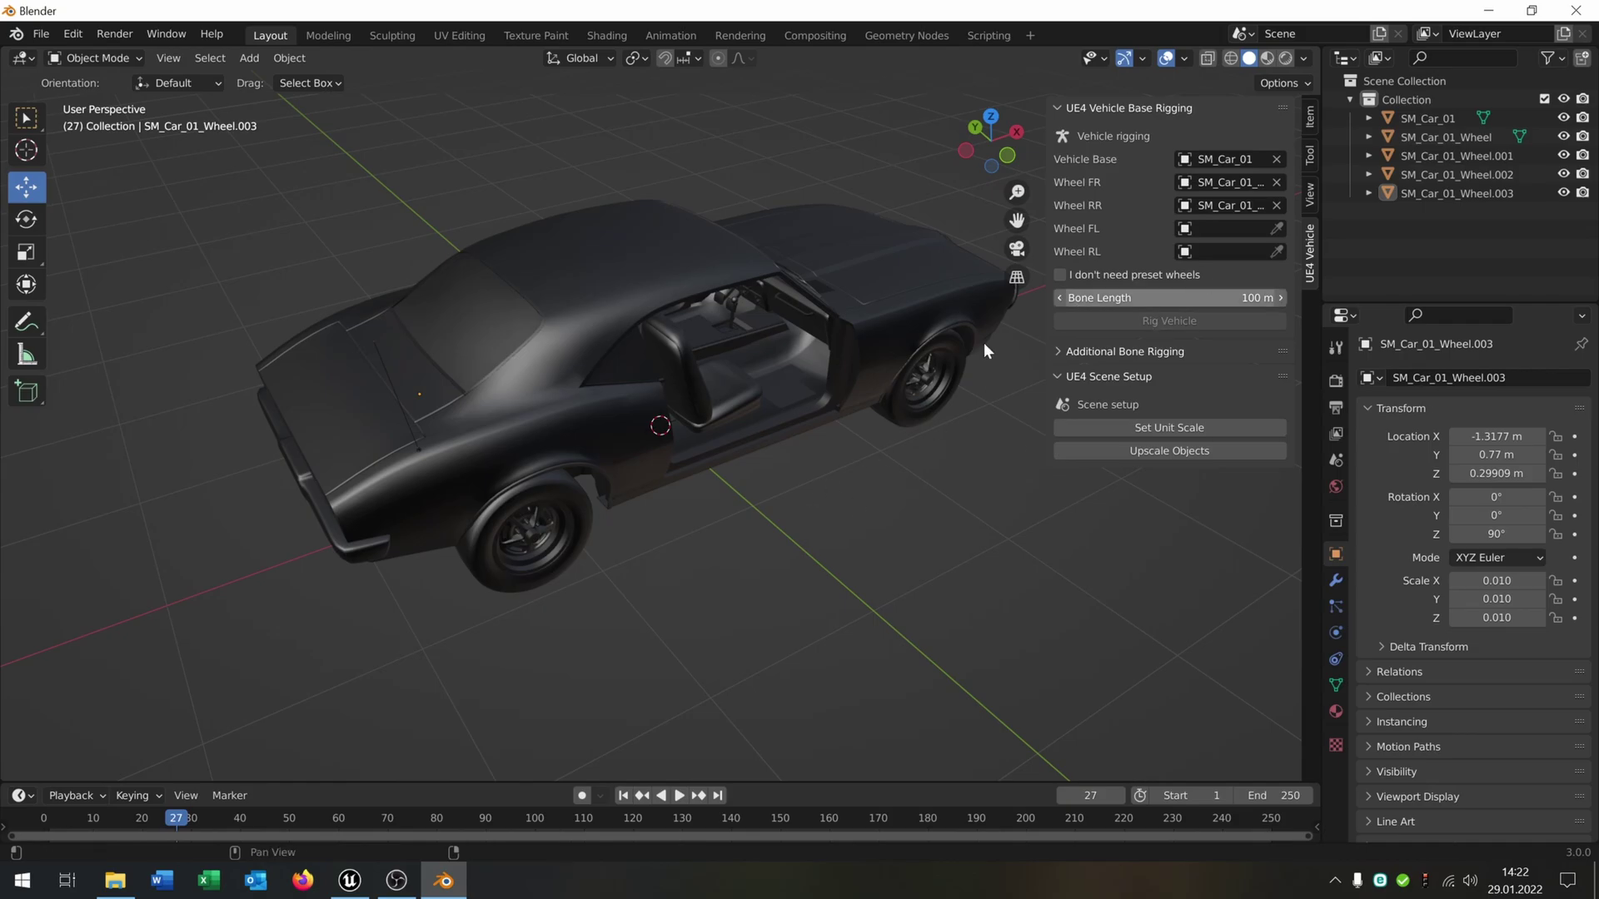
middle_drag(866, 381, 833, 400)
click(1277, 229)
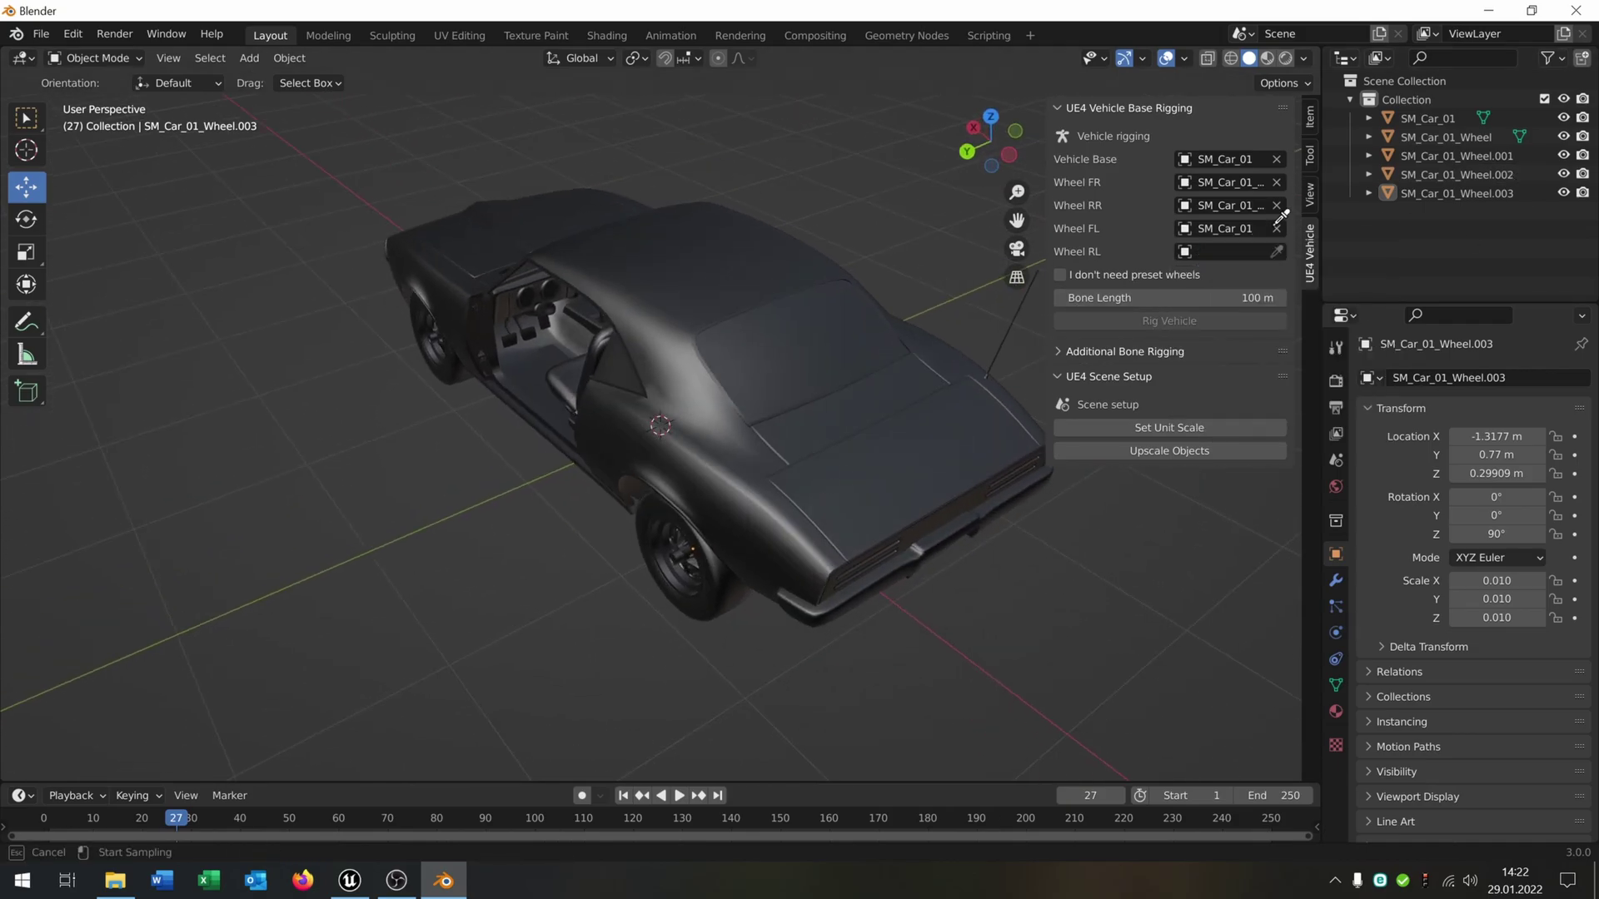
click(438, 363)
click(1277, 251)
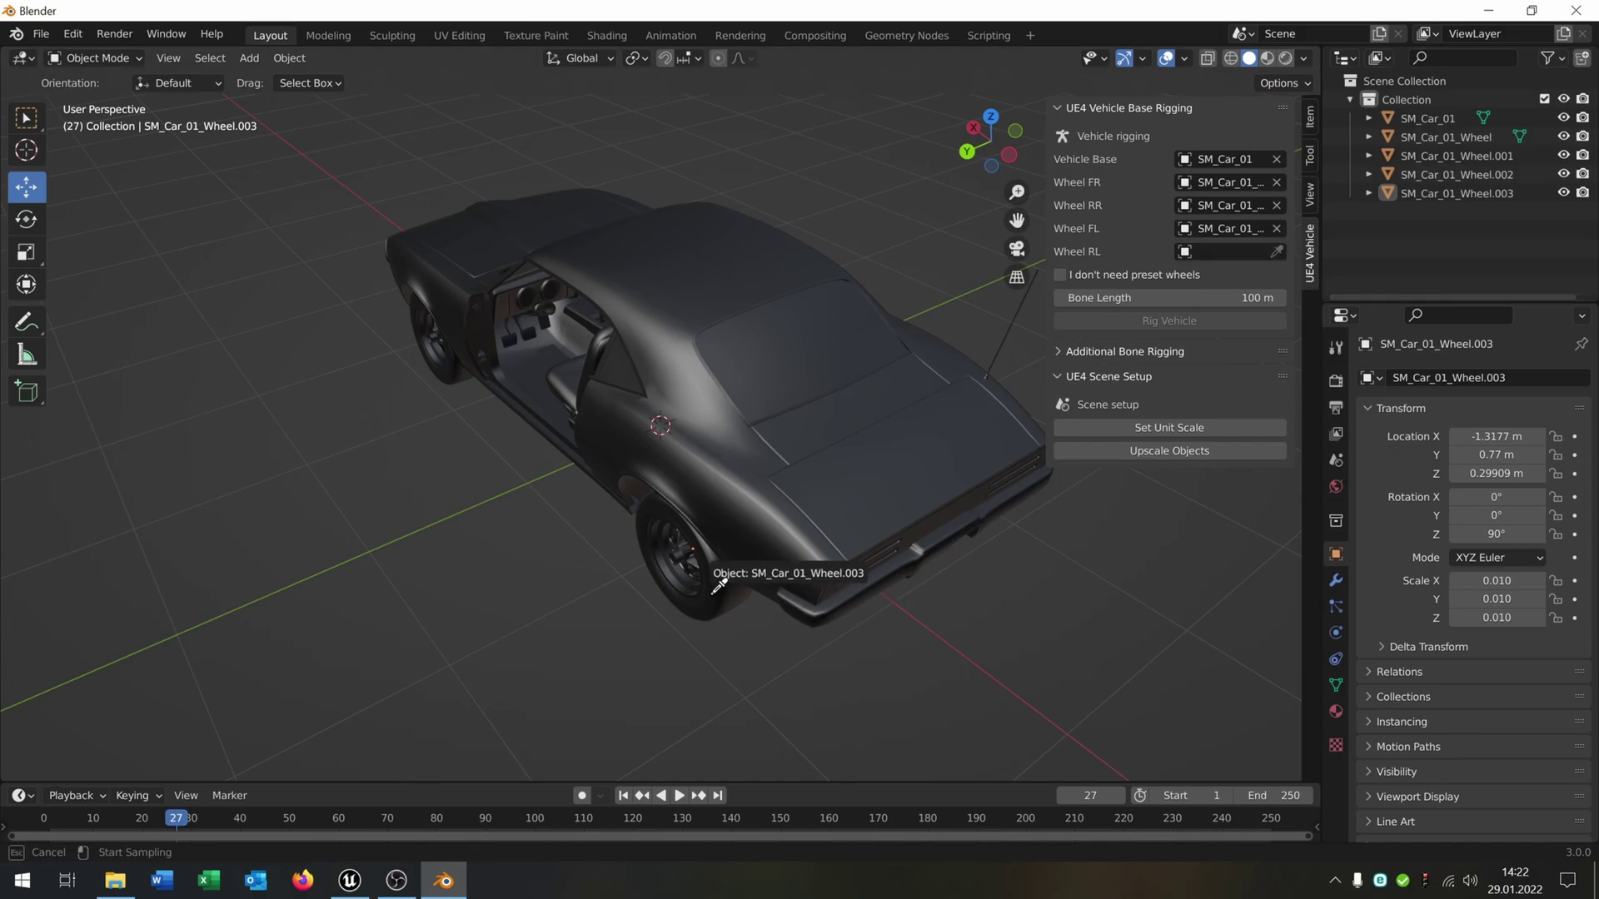
click(752, 588)
middle_drag(953, 643, 517, 550)
- Apply an Unreal-friendly unit scale and scale the car body and wheels to full size
click(633, 392)
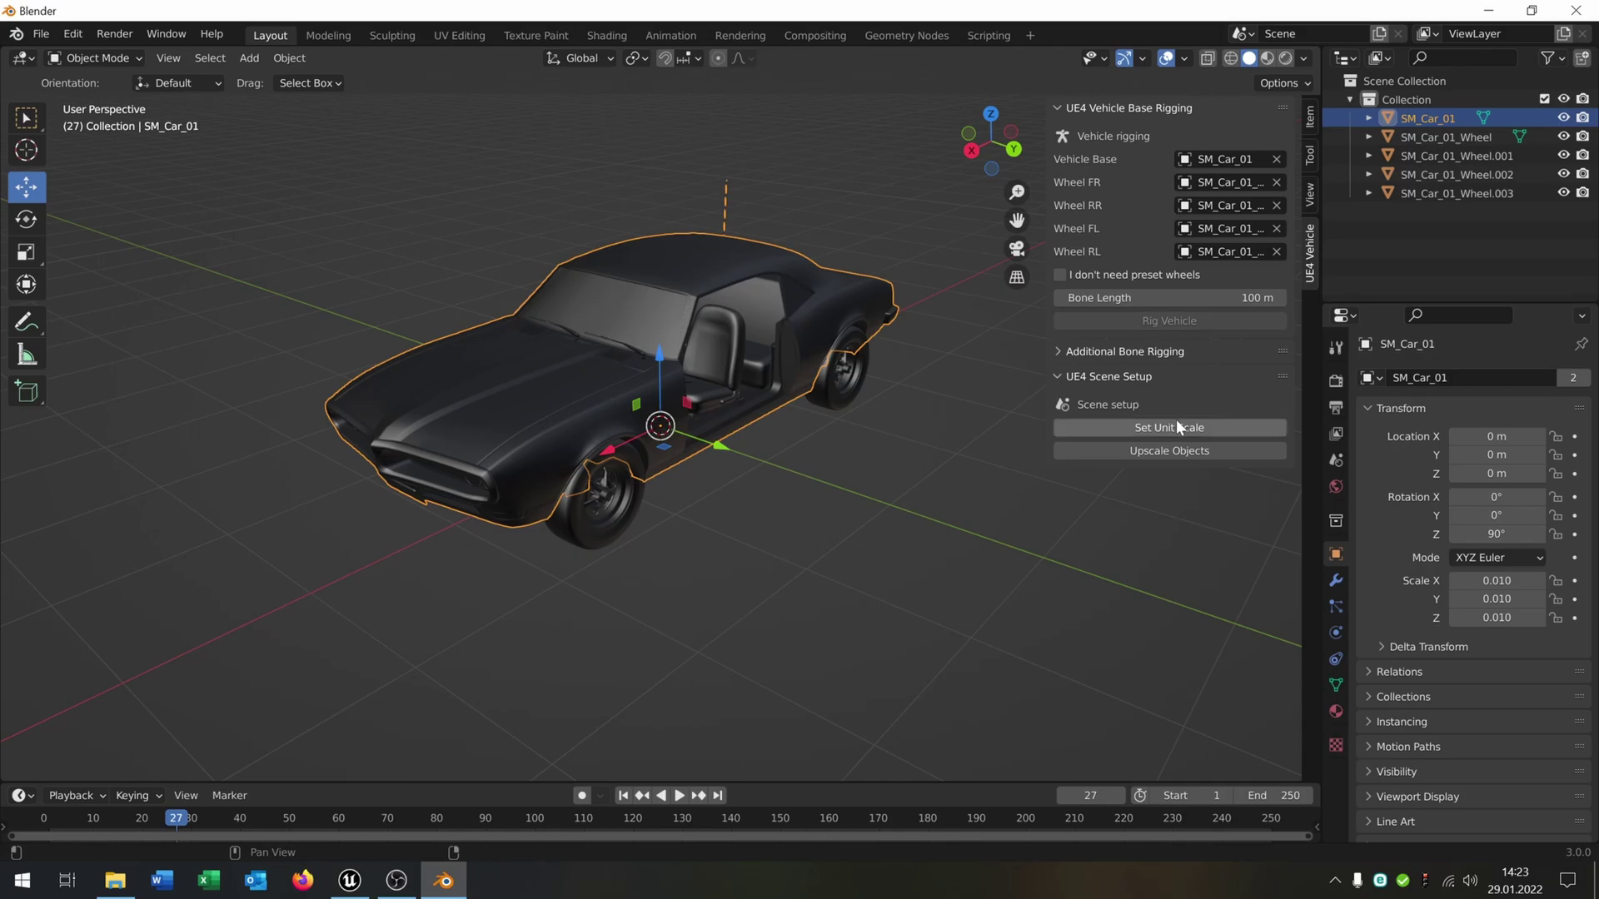
click(1150, 425)
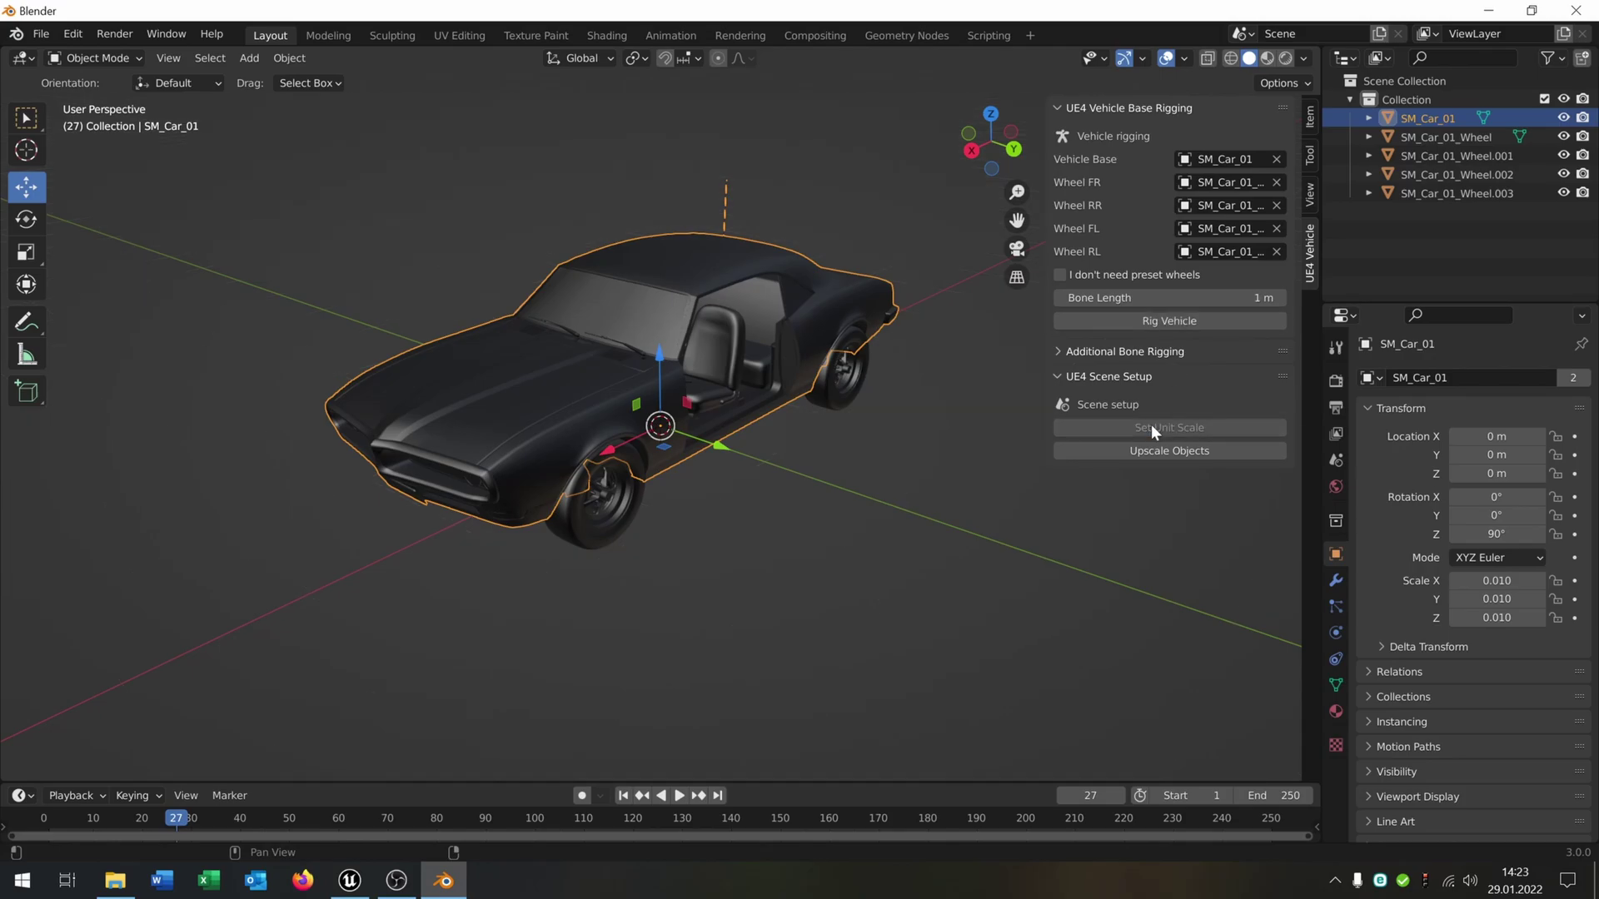
click(1148, 453)
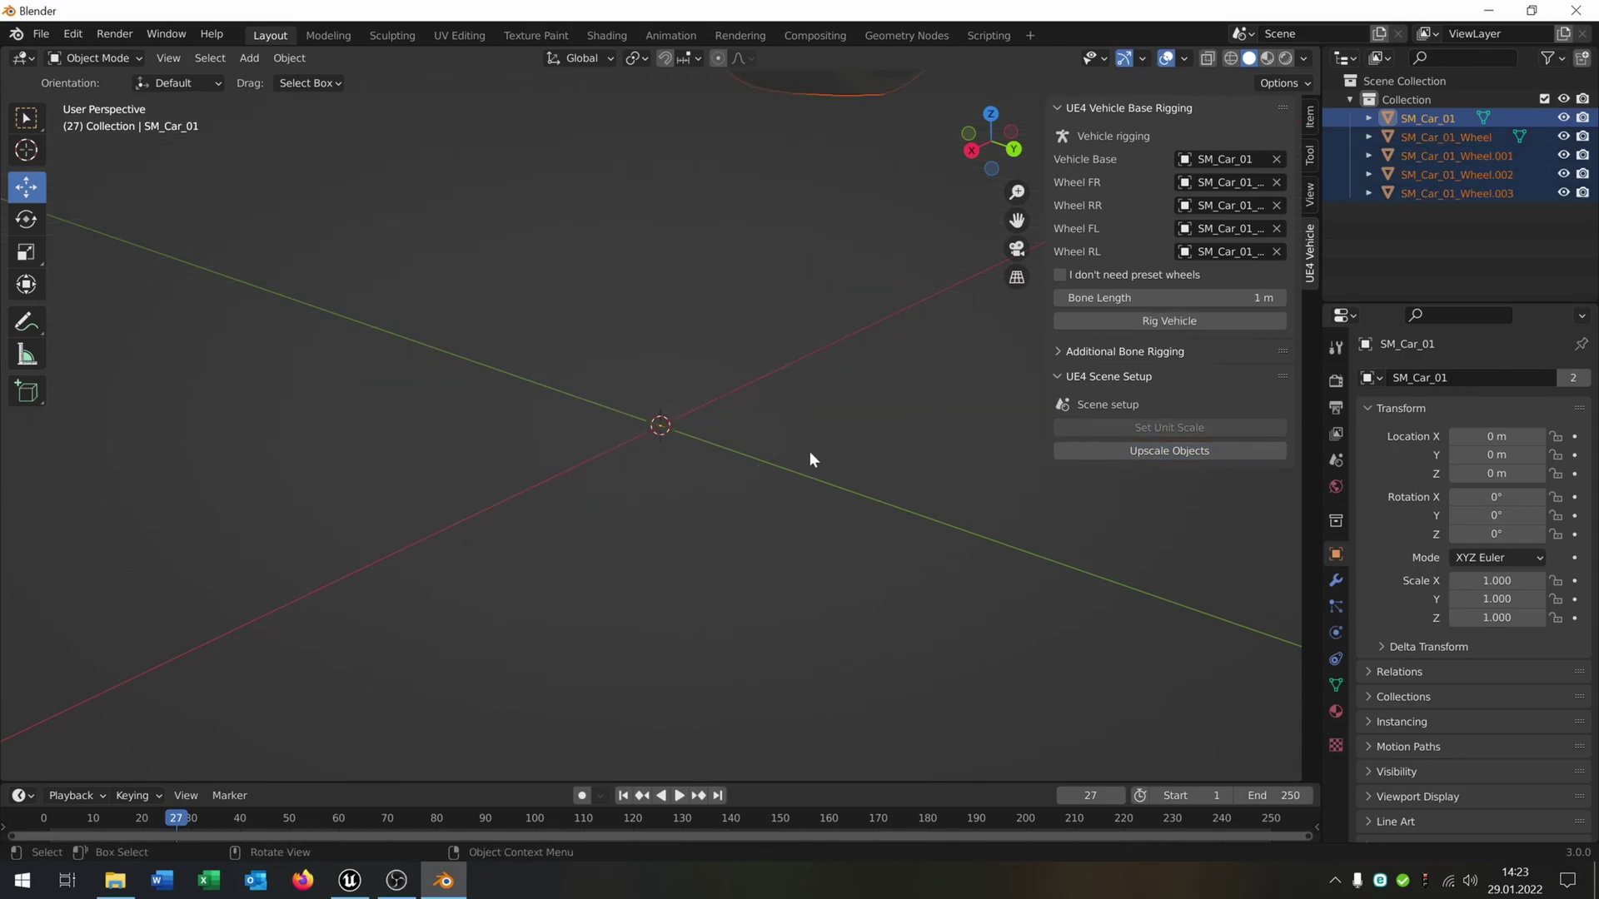
scroll(811, 448, down, 10)
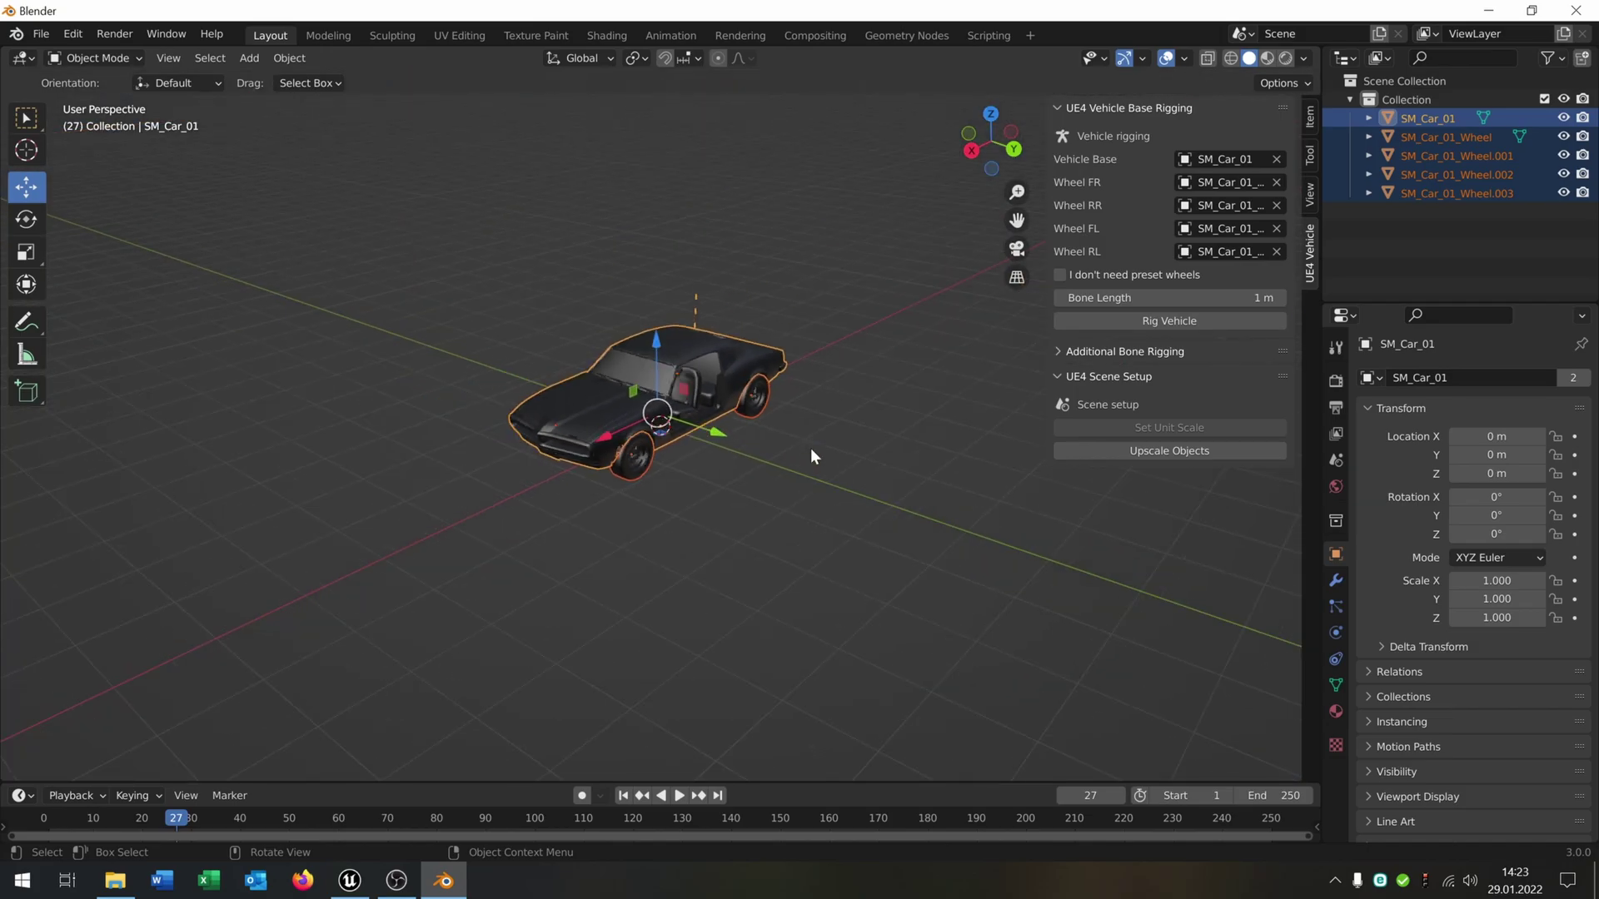
- Generate the vehicle armature with wheel bones, expand it, and view the rigged car's side
click(1152, 323)
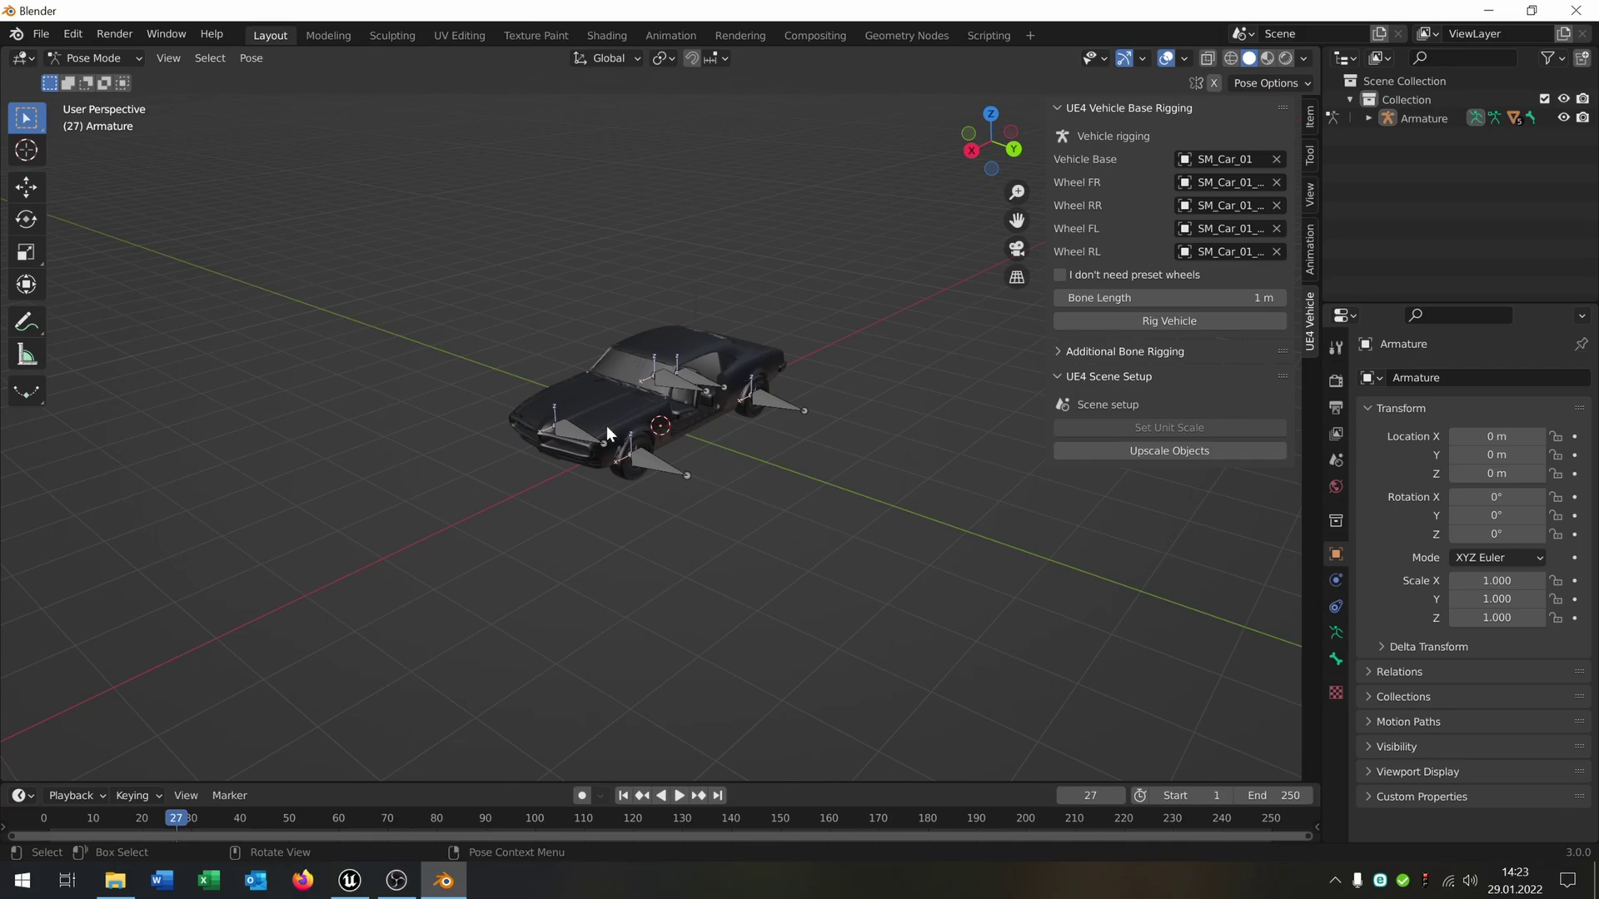
scroll(636, 466, up, 3)
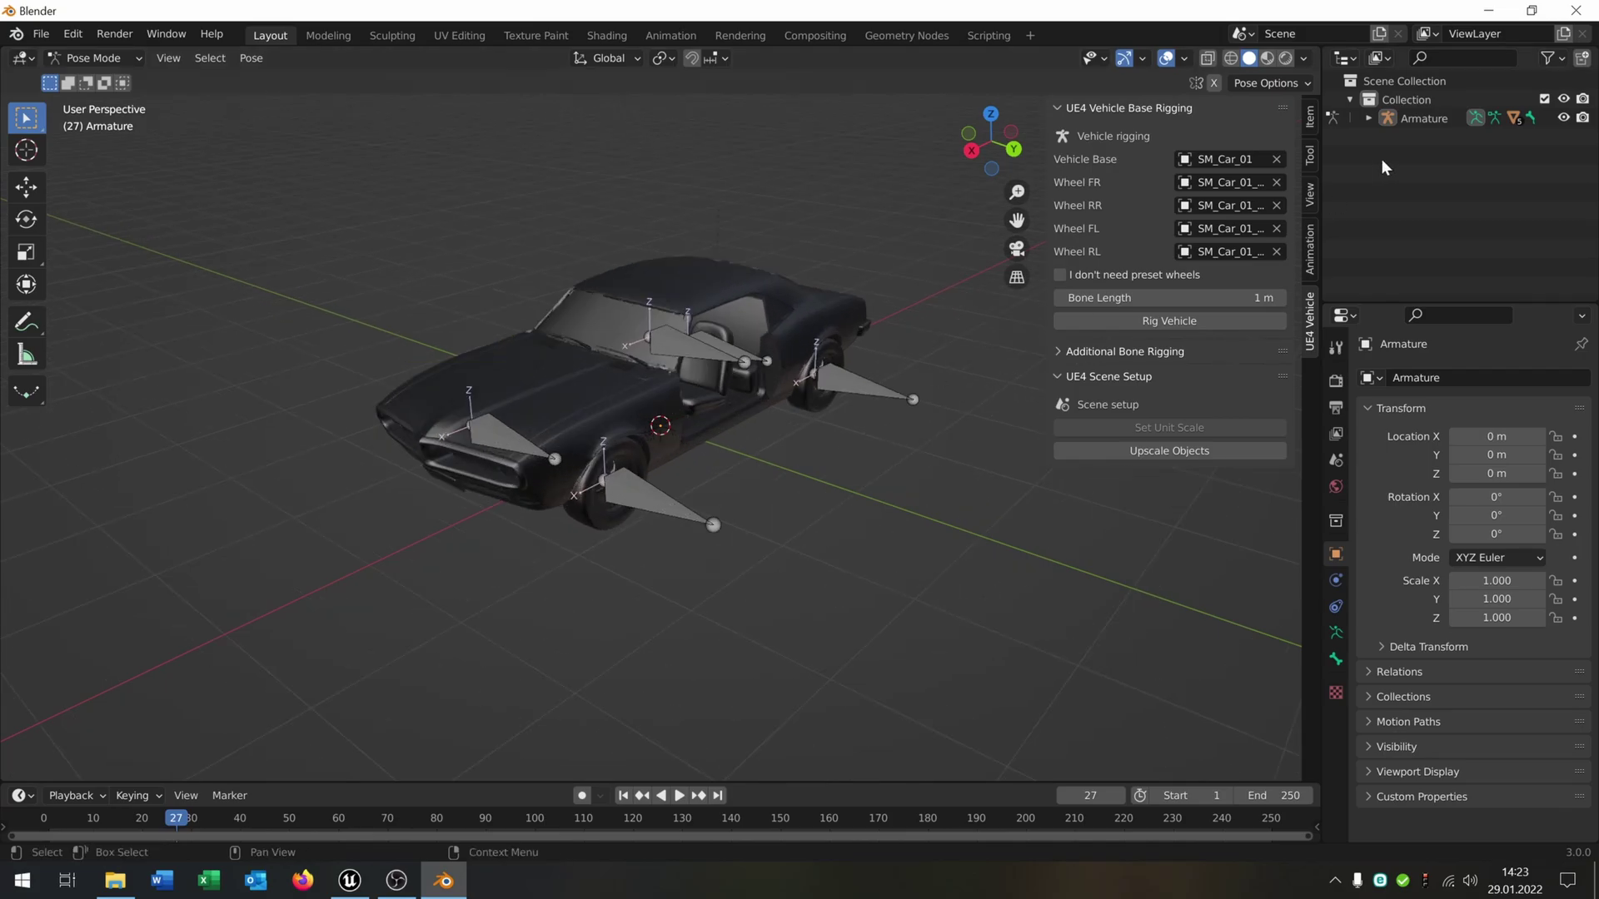
click(1368, 118)
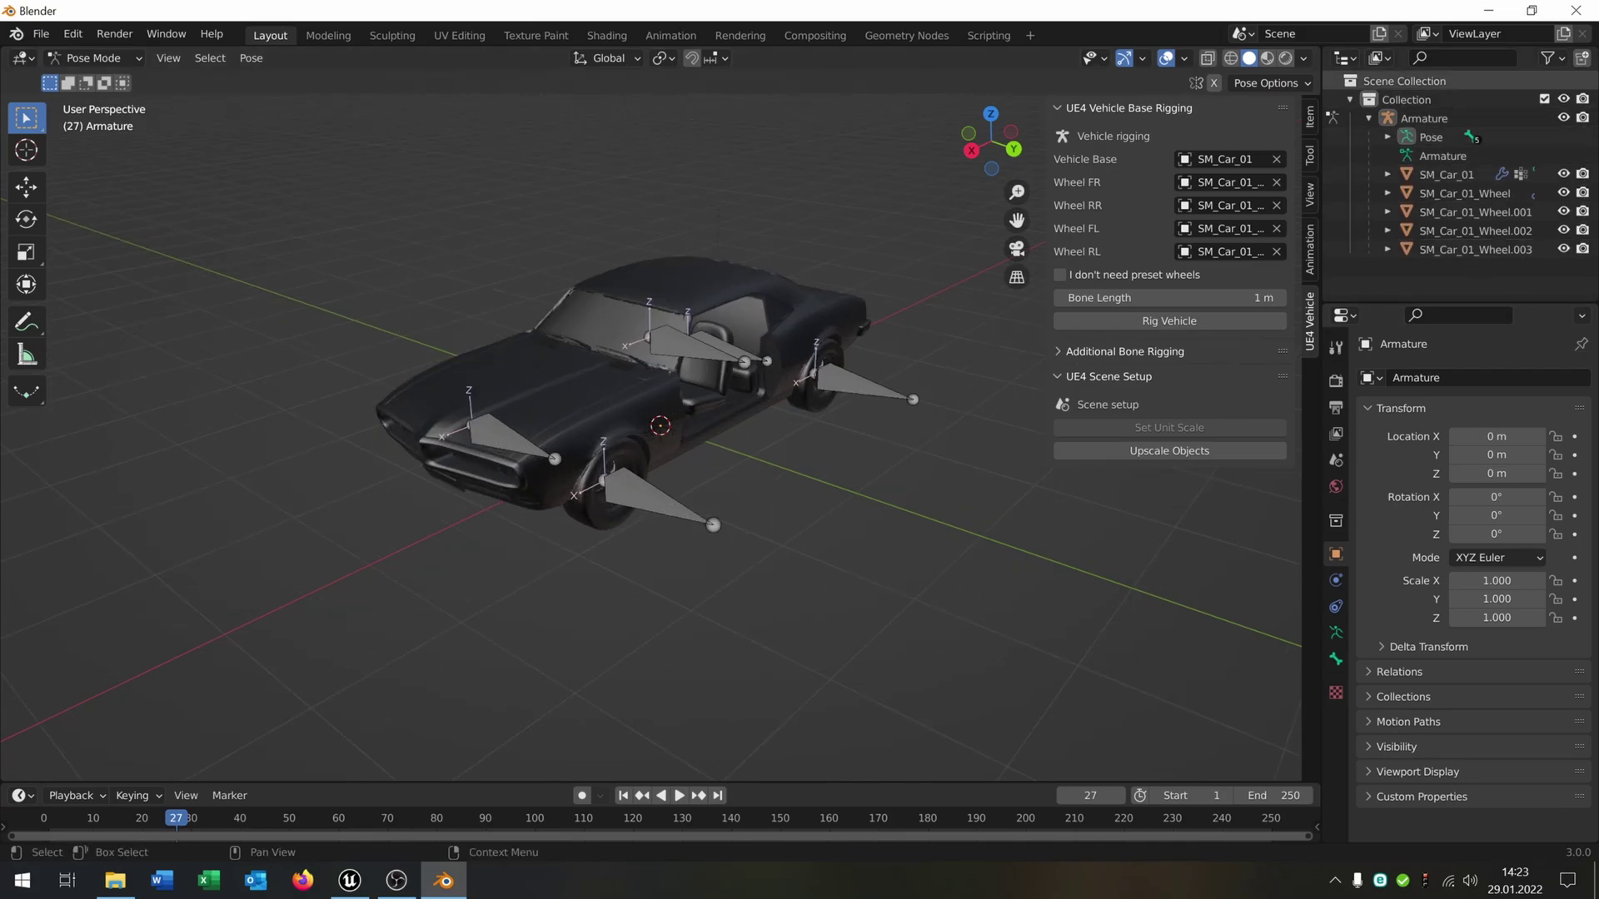
middle_drag(748, 514, 739, 547)
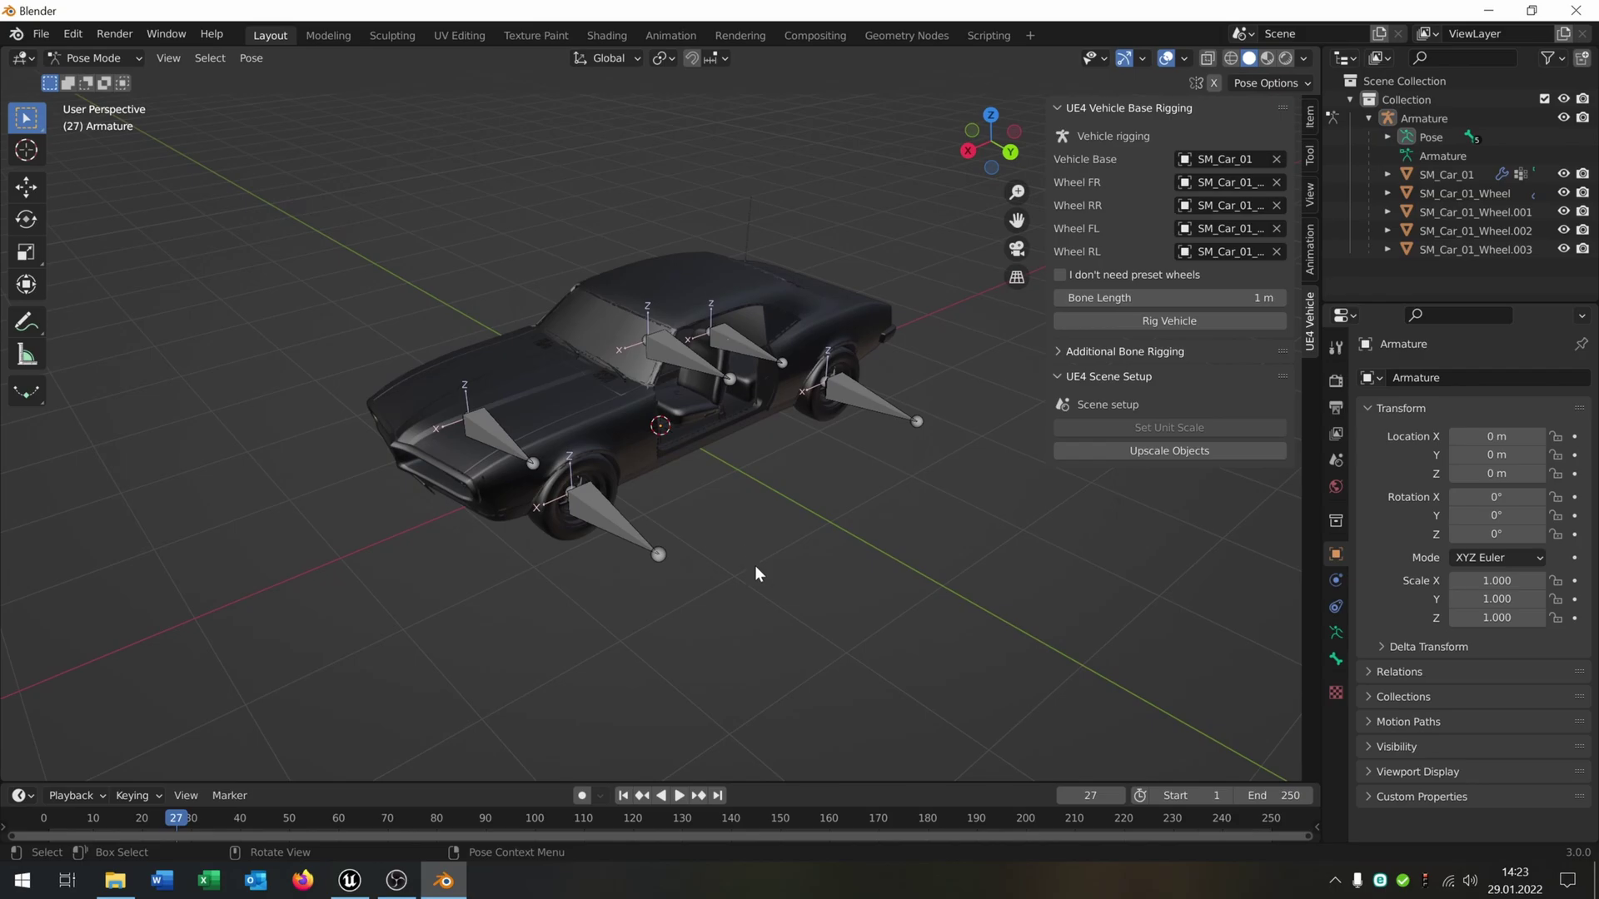
- Start an FBX export with Object Types limited to Mesh
click(41, 37)
mouse_move(130, 307)
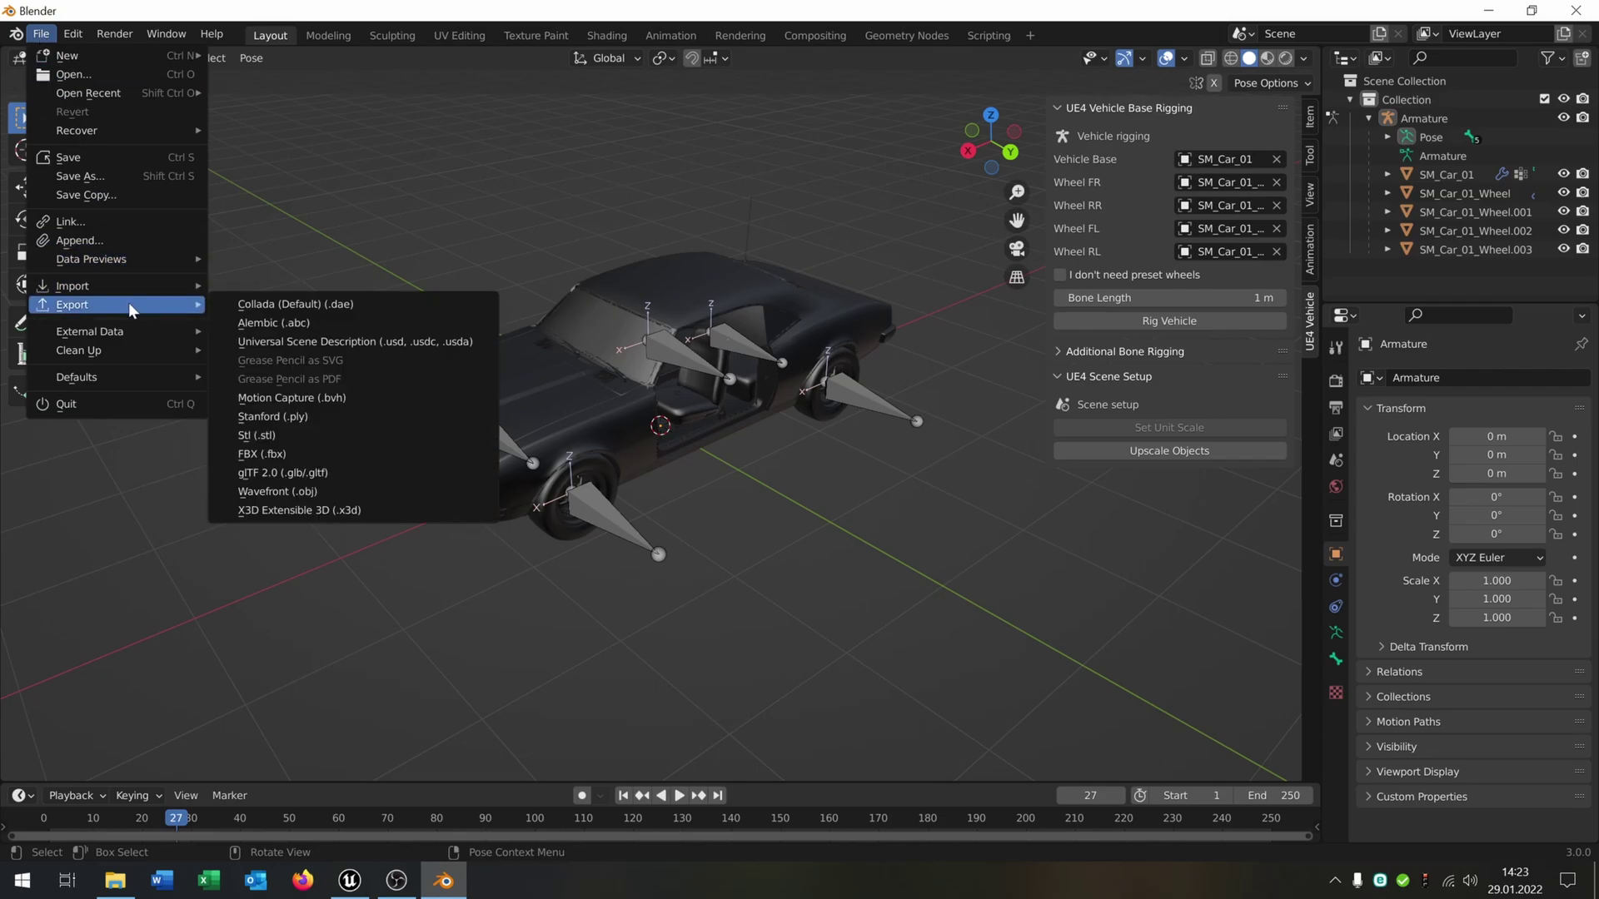
click(316, 455)
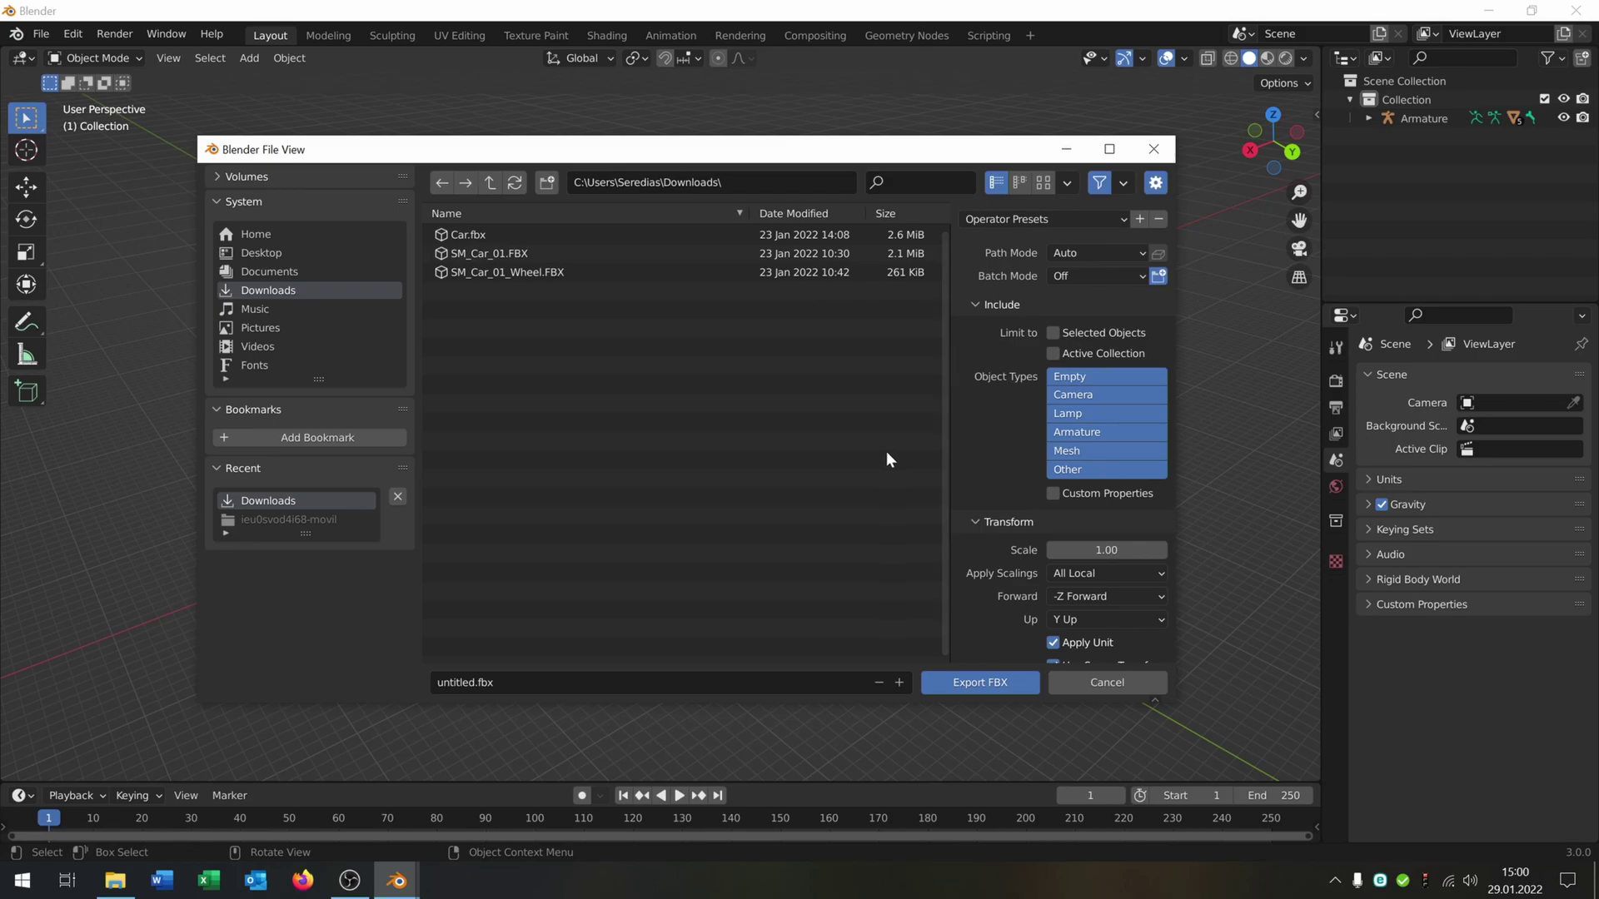
click(1110, 431)
click(1096, 454)
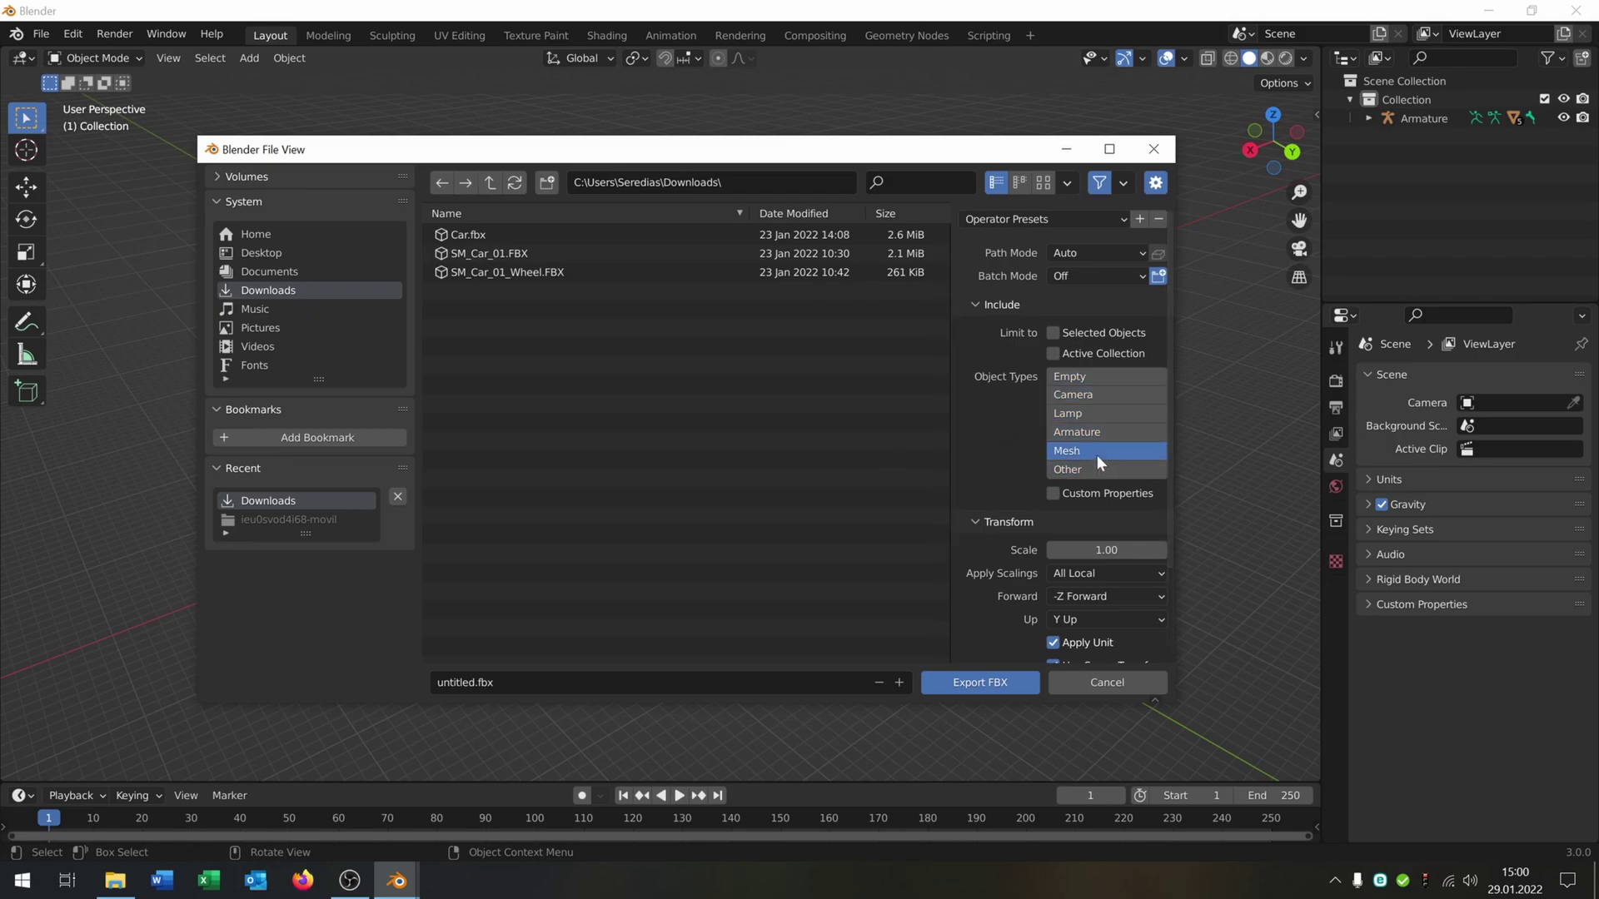
- Set the FBX export to X Forward, Z Up and Face geometry smoothing
click(1101, 599)
click(1107, 574)
click(1111, 619)
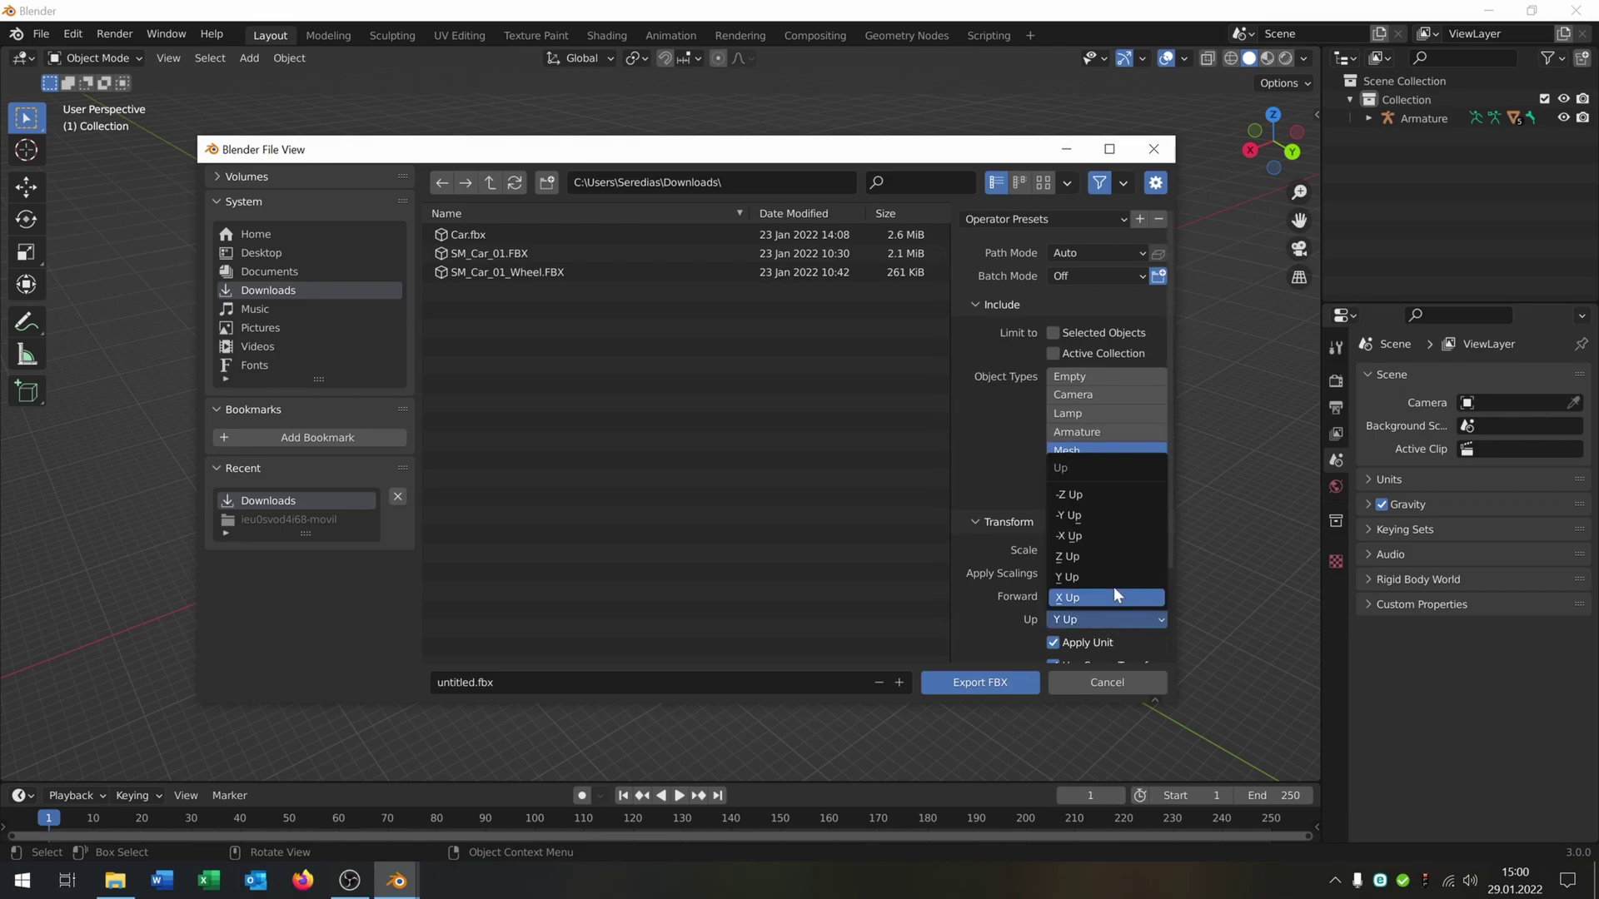
click(1103, 543)
scroll(1127, 612, down, 3)
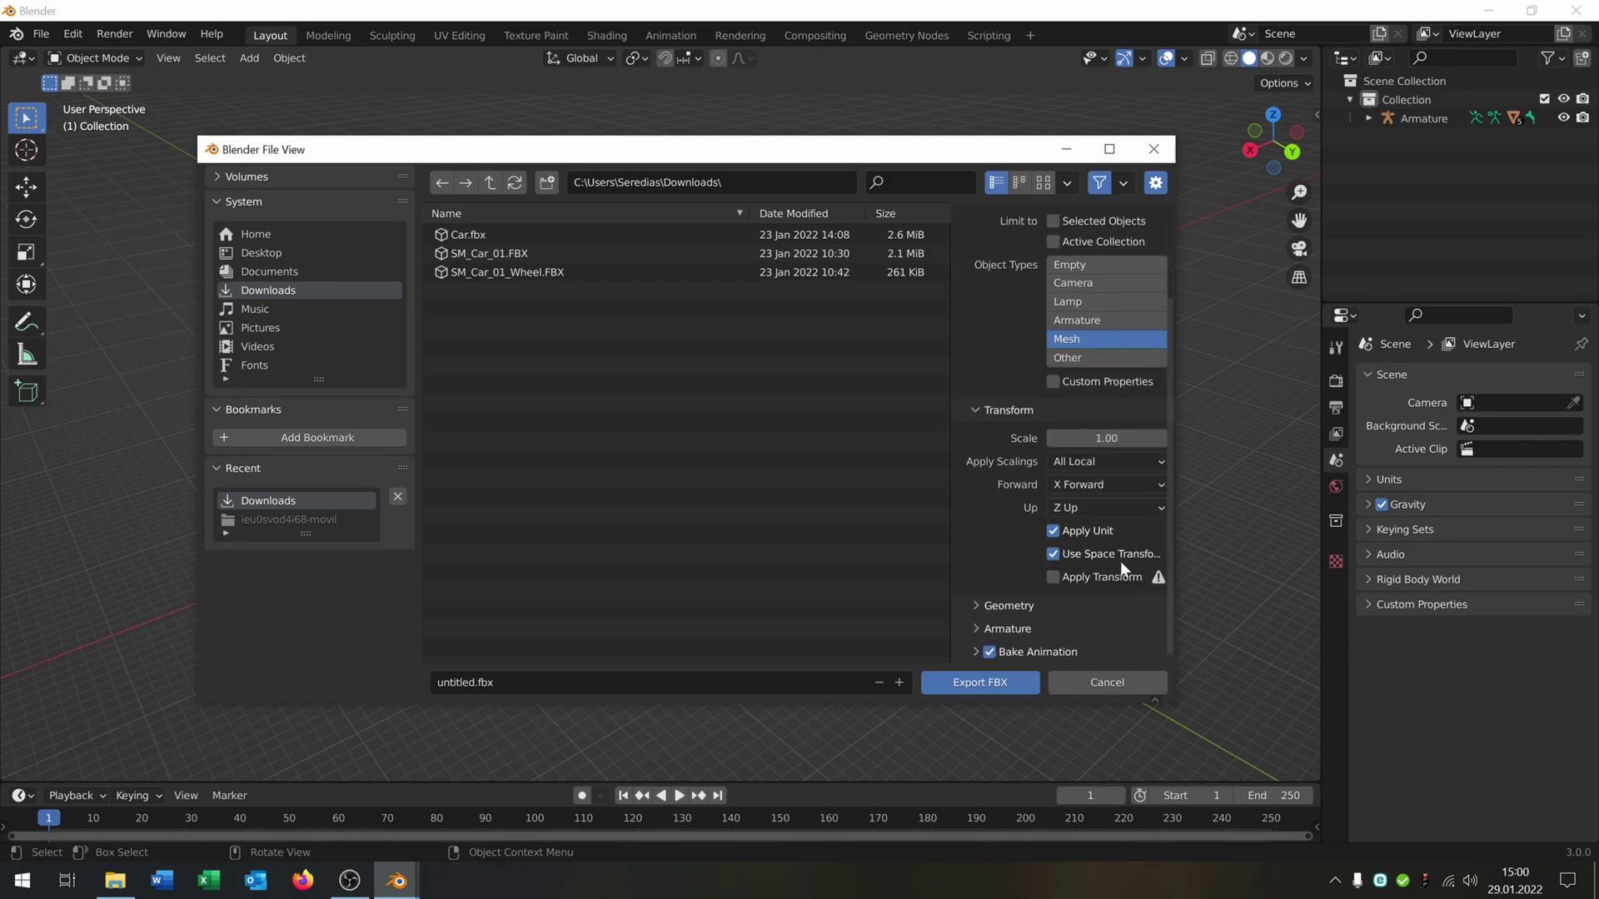
click(1028, 606)
scroll(1083, 596, down, 3)
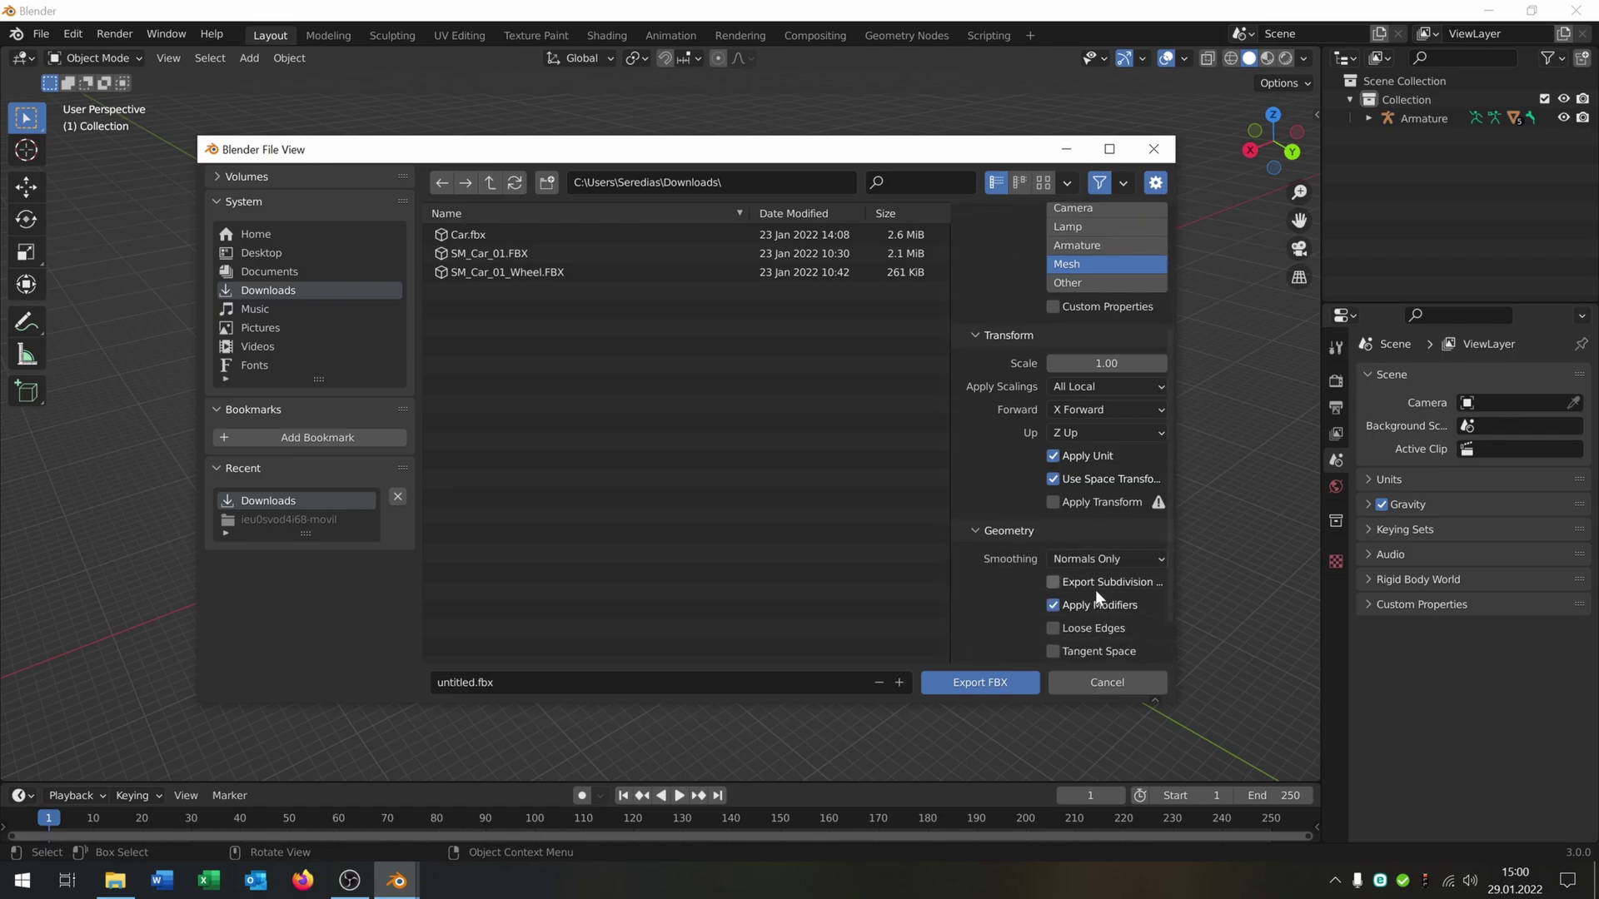
scroll(1096, 589, down, 1)
click(1112, 513)
click(1111, 550)
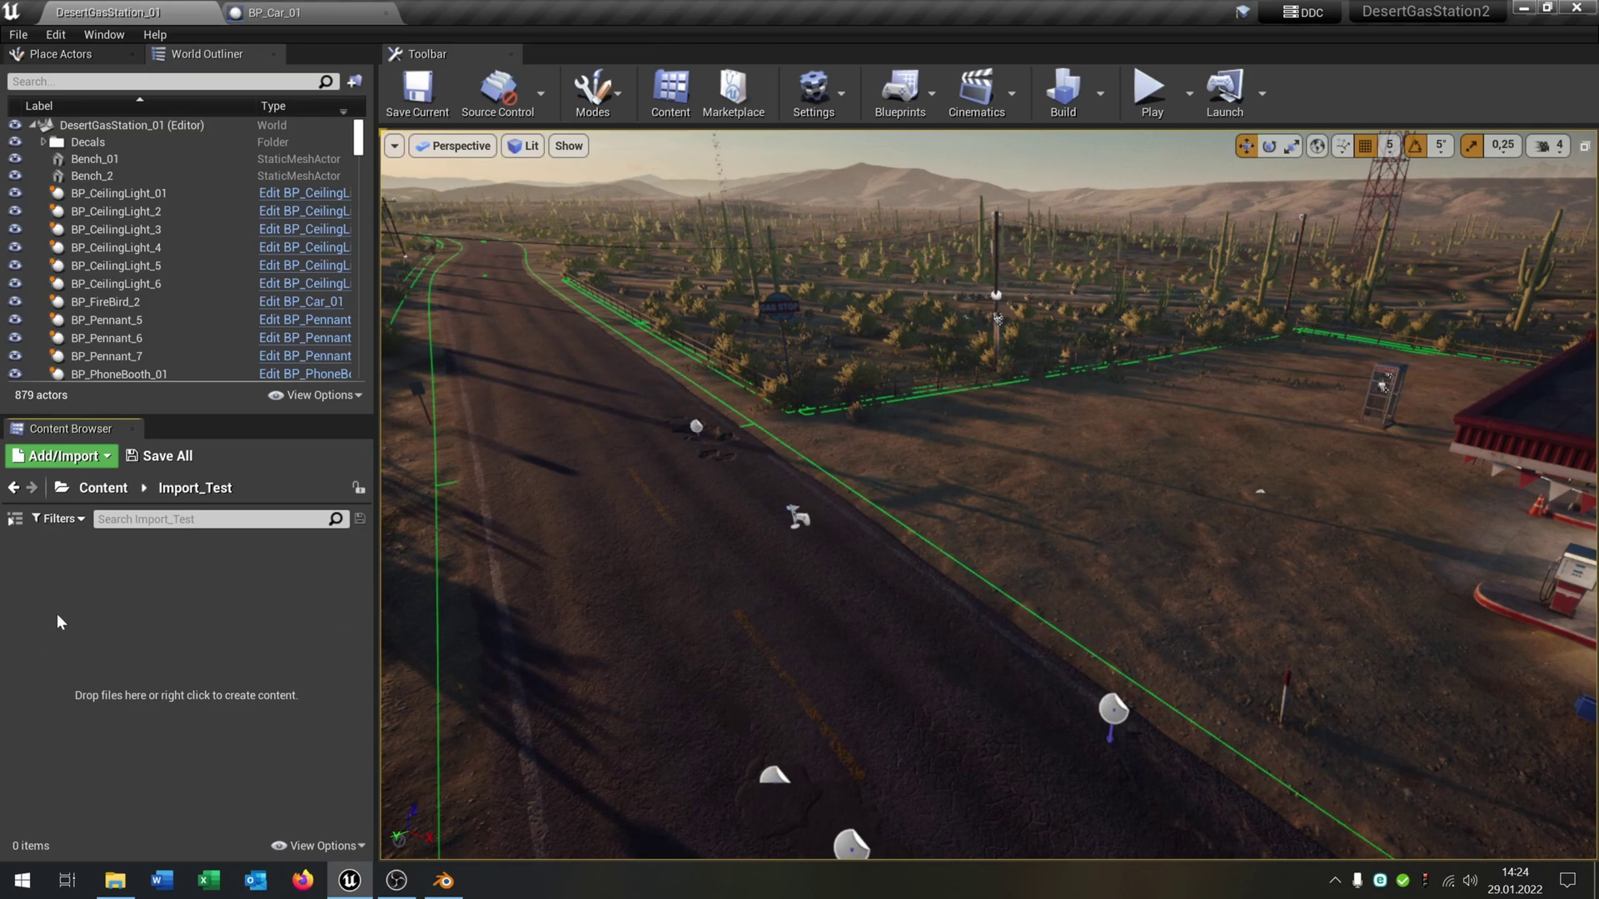
- Import the car FBX into /Game/Import_Test as a skeletal mesh with the current settings
right_click(80, 593)
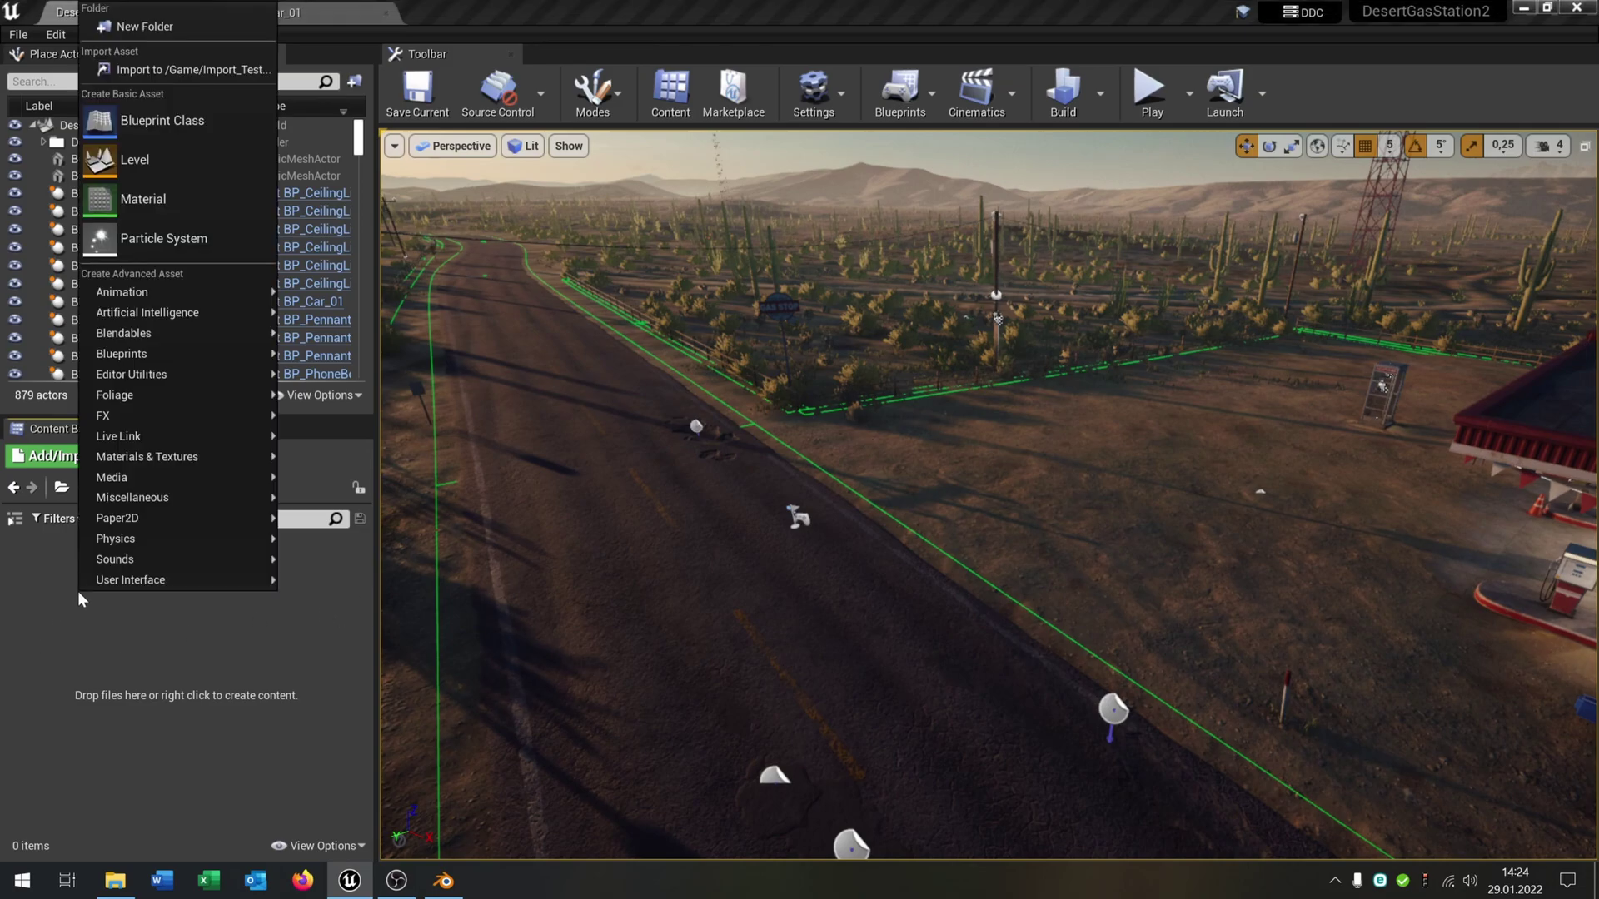
click(241, 73)
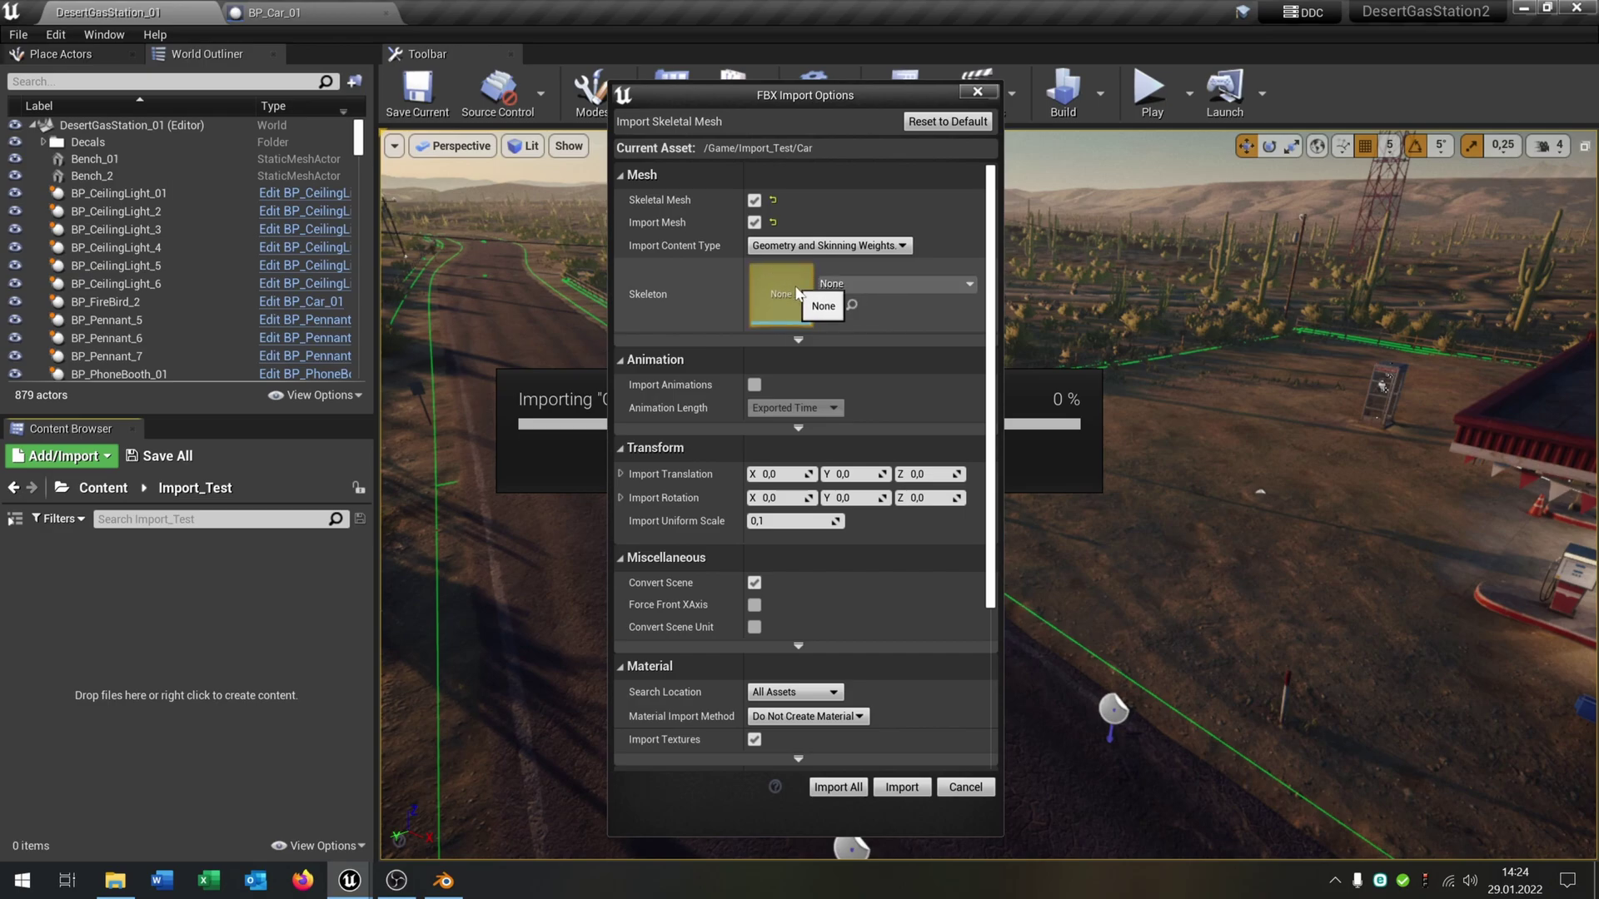
scroll(953, 553, down, 5)
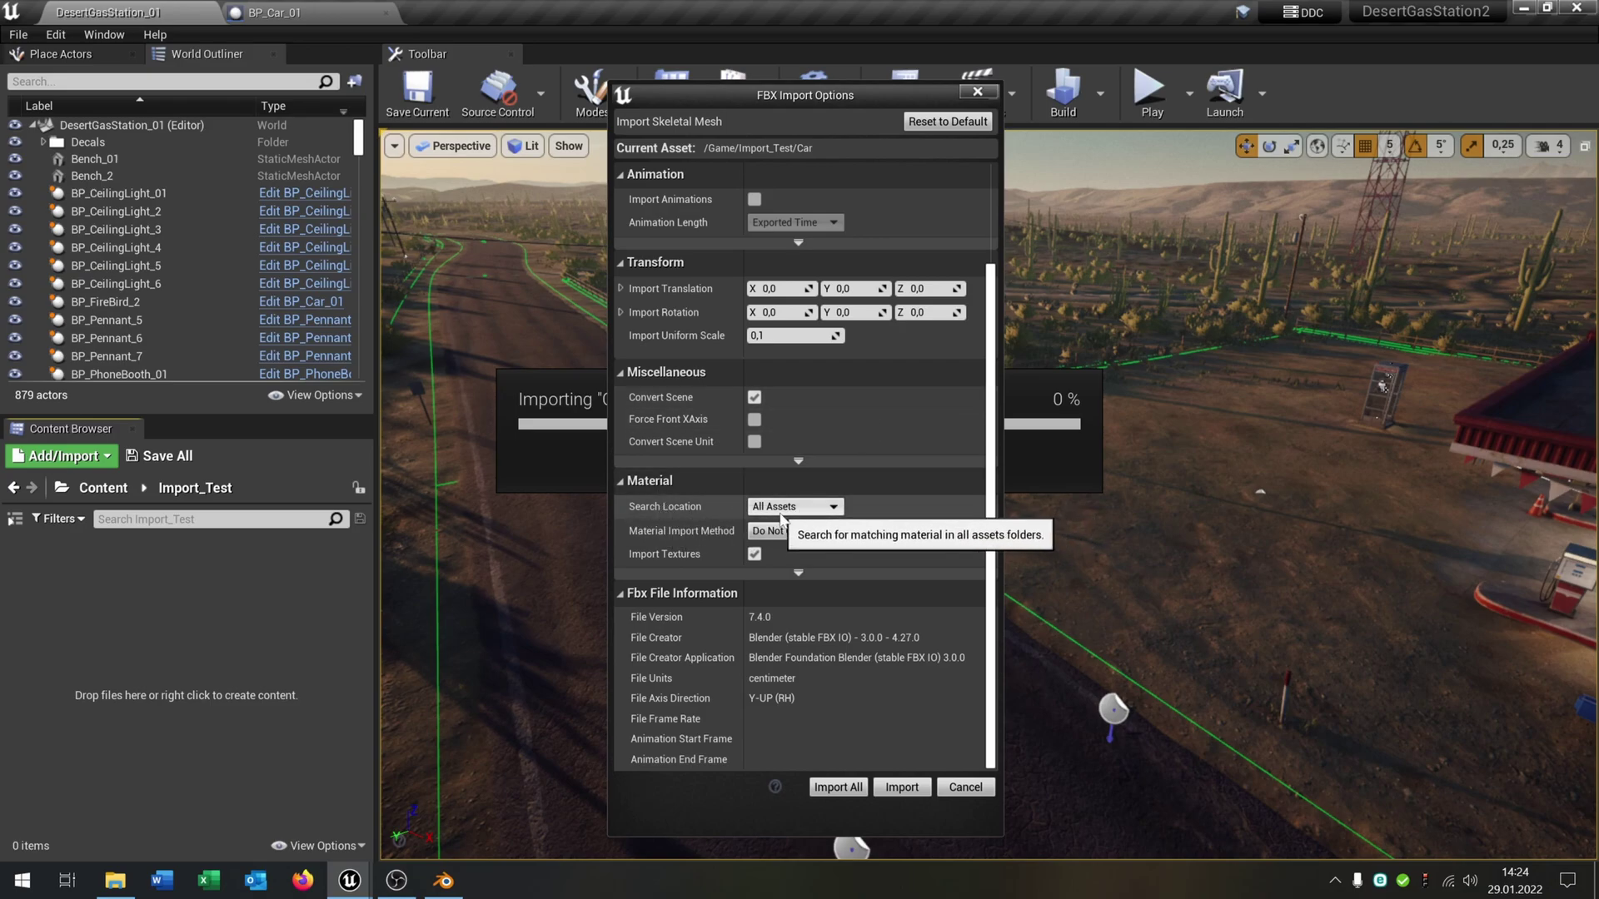
scroll(847, 402, up, 5)
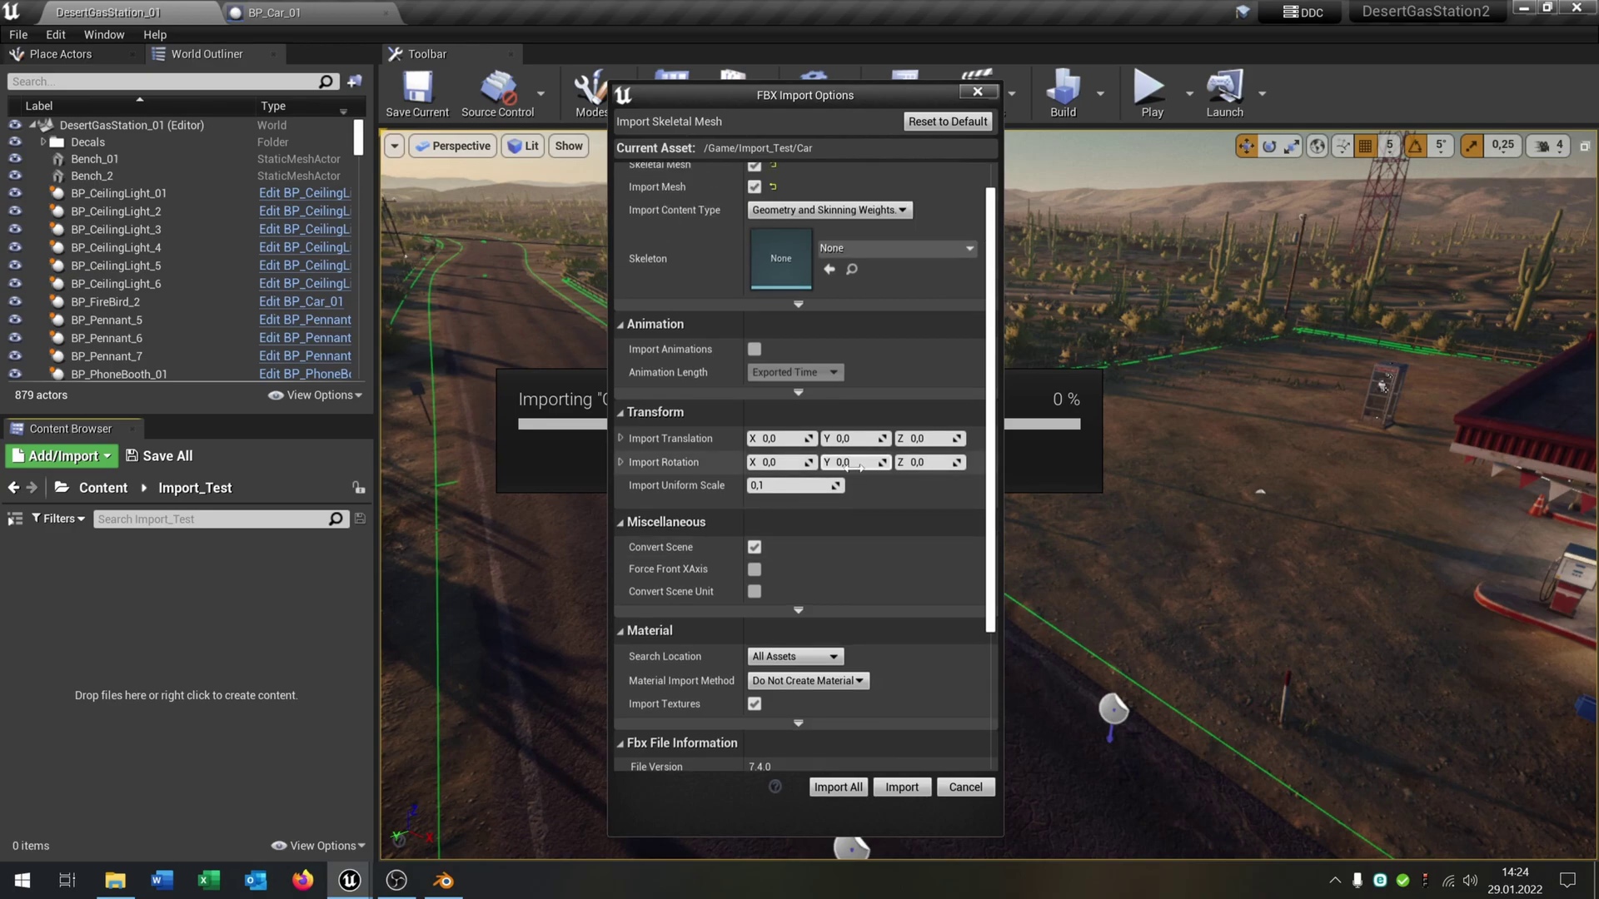
click(844, 787)
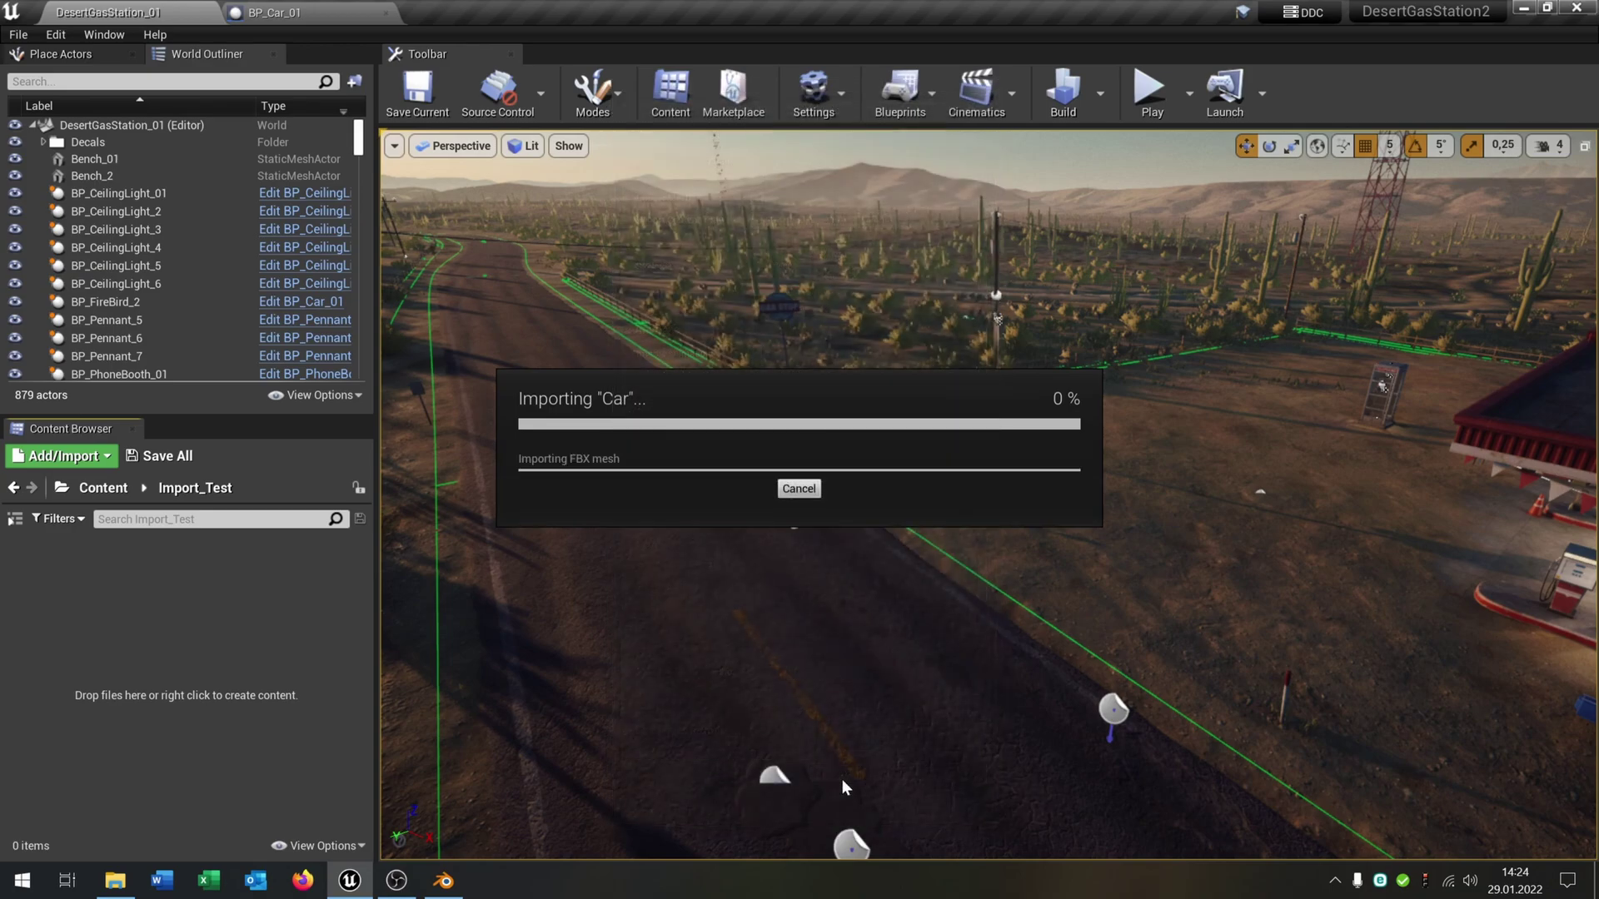
- Open the Car skeletal mesh and SM_Car_01 from BP_Car_01 to review the original materials
double_click(74, 588)
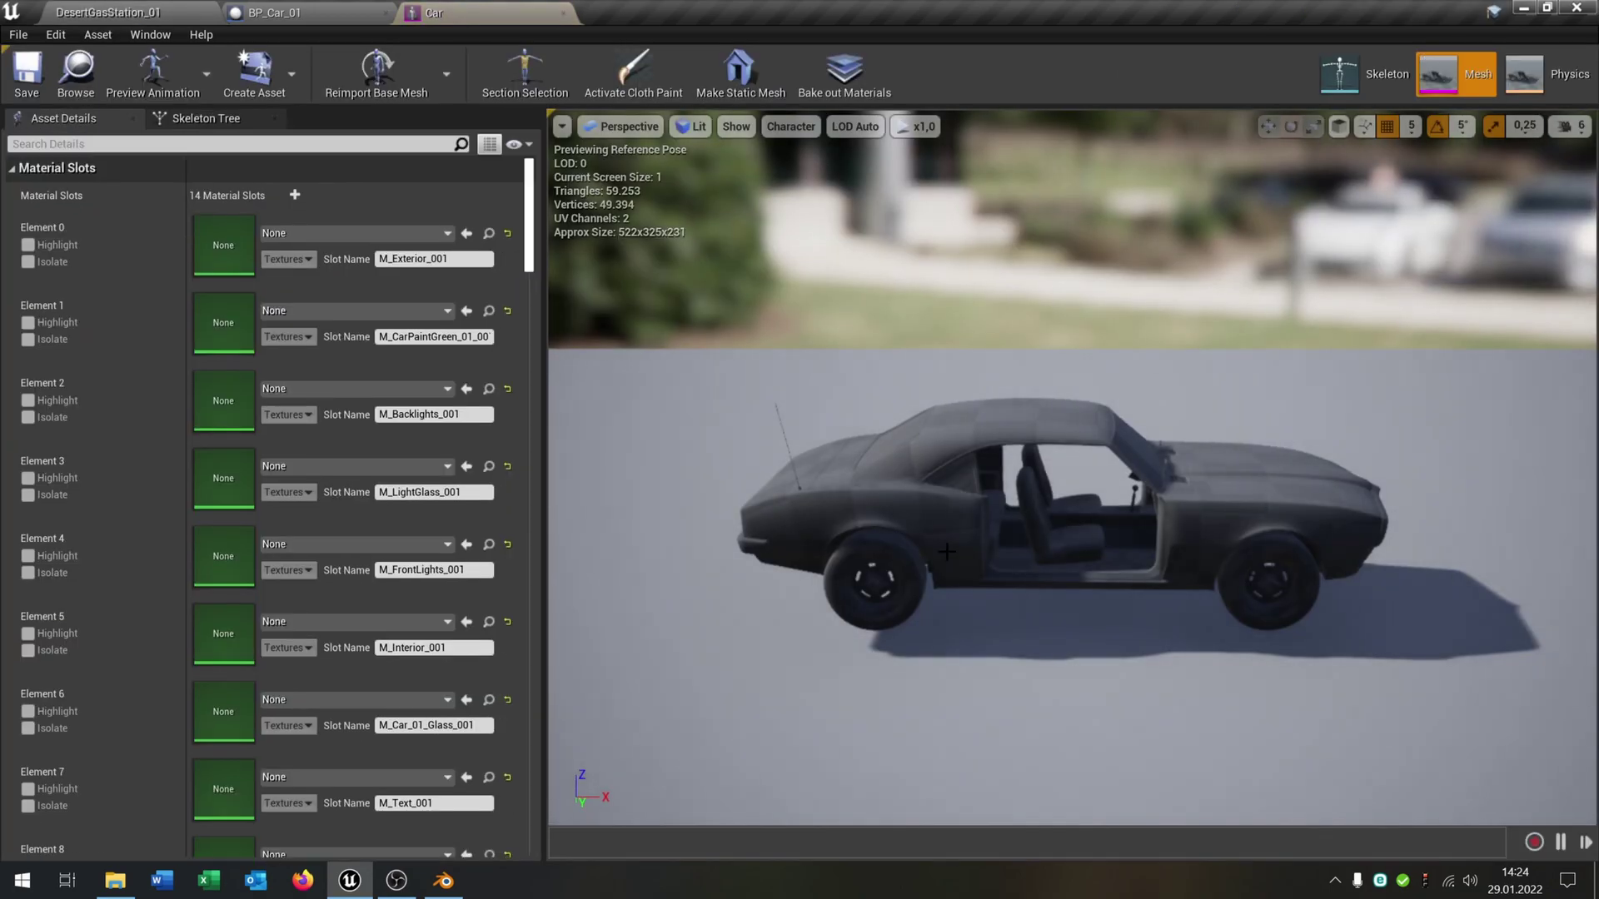
middle_drag(1262, 521, 1133, 542)
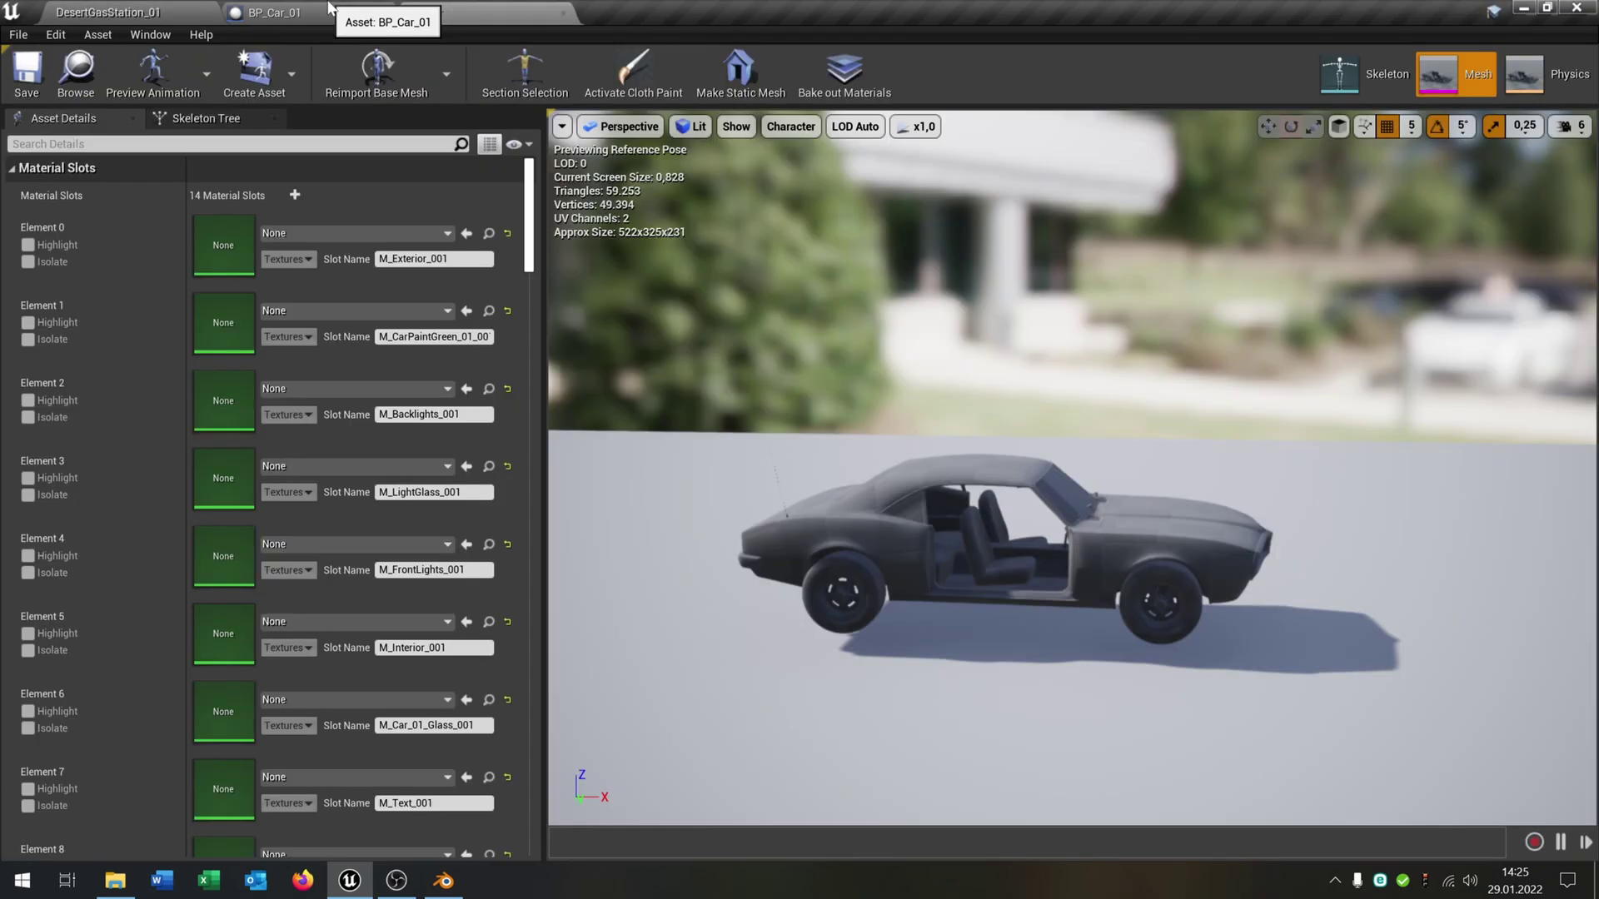
click(275, 12)
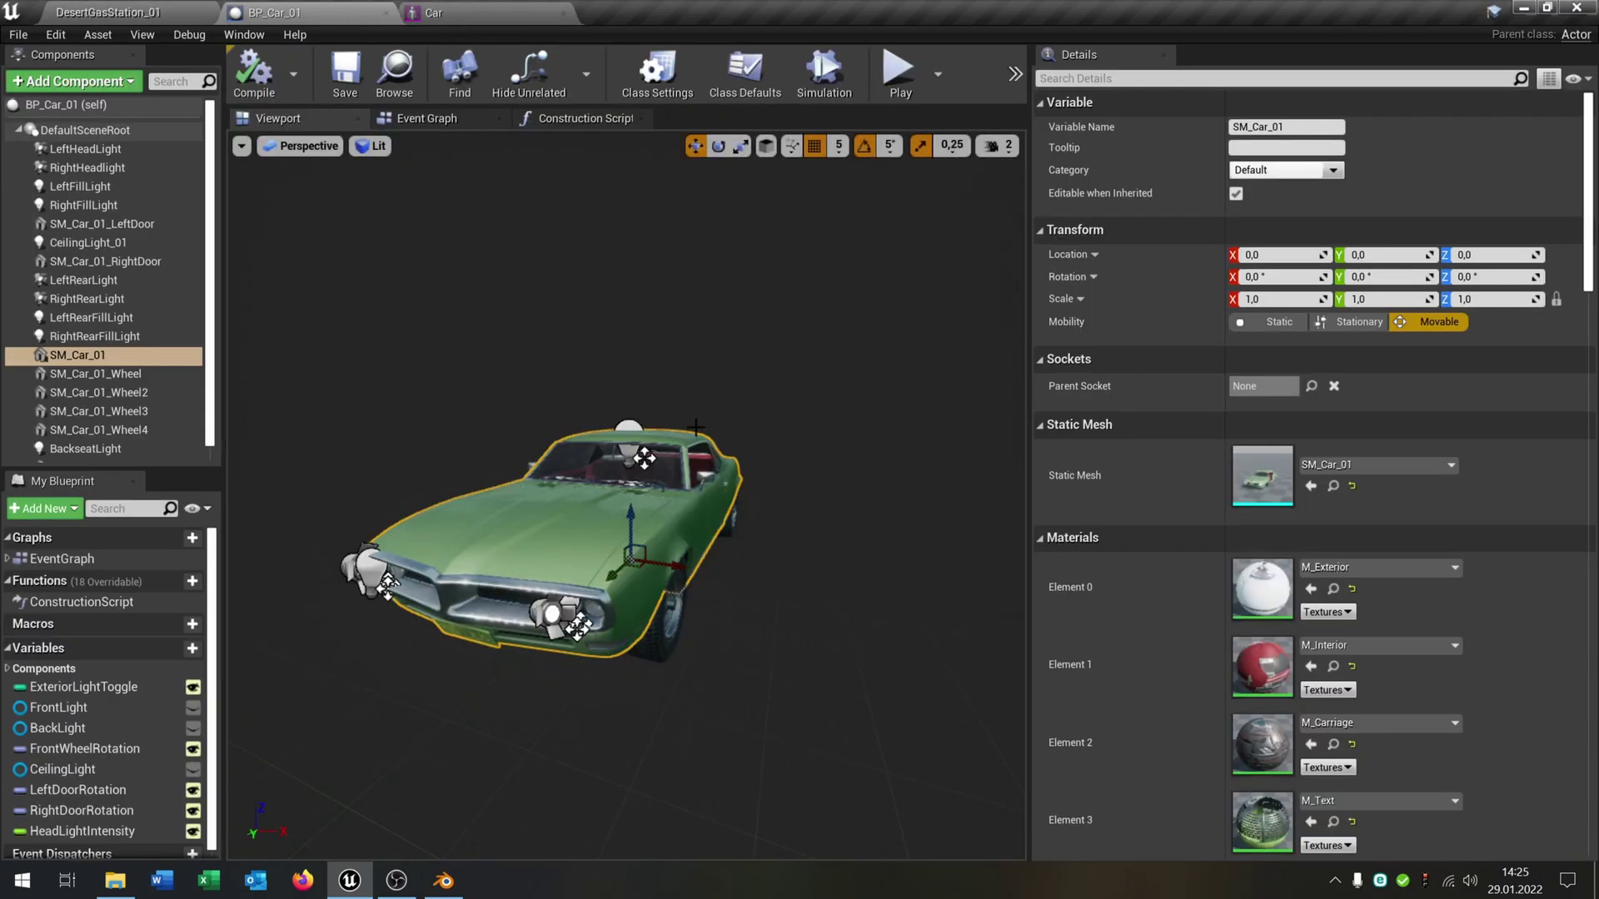
middle_drag(697, 424, 806, 477)
scroll(1299, 633, down, 3)
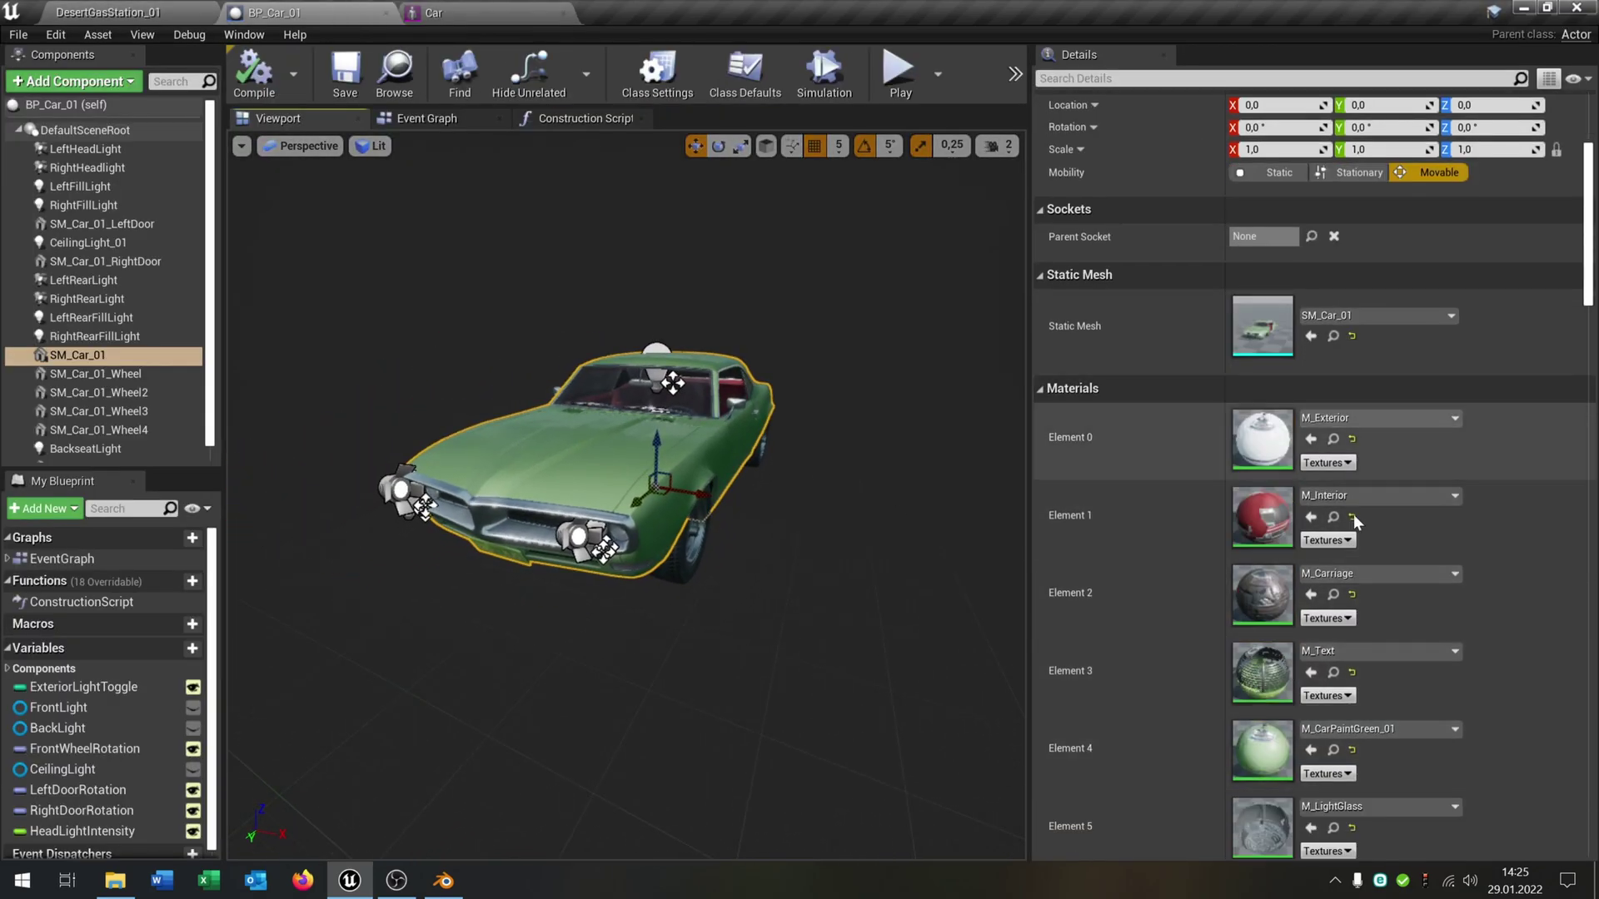
click(1333, 336)
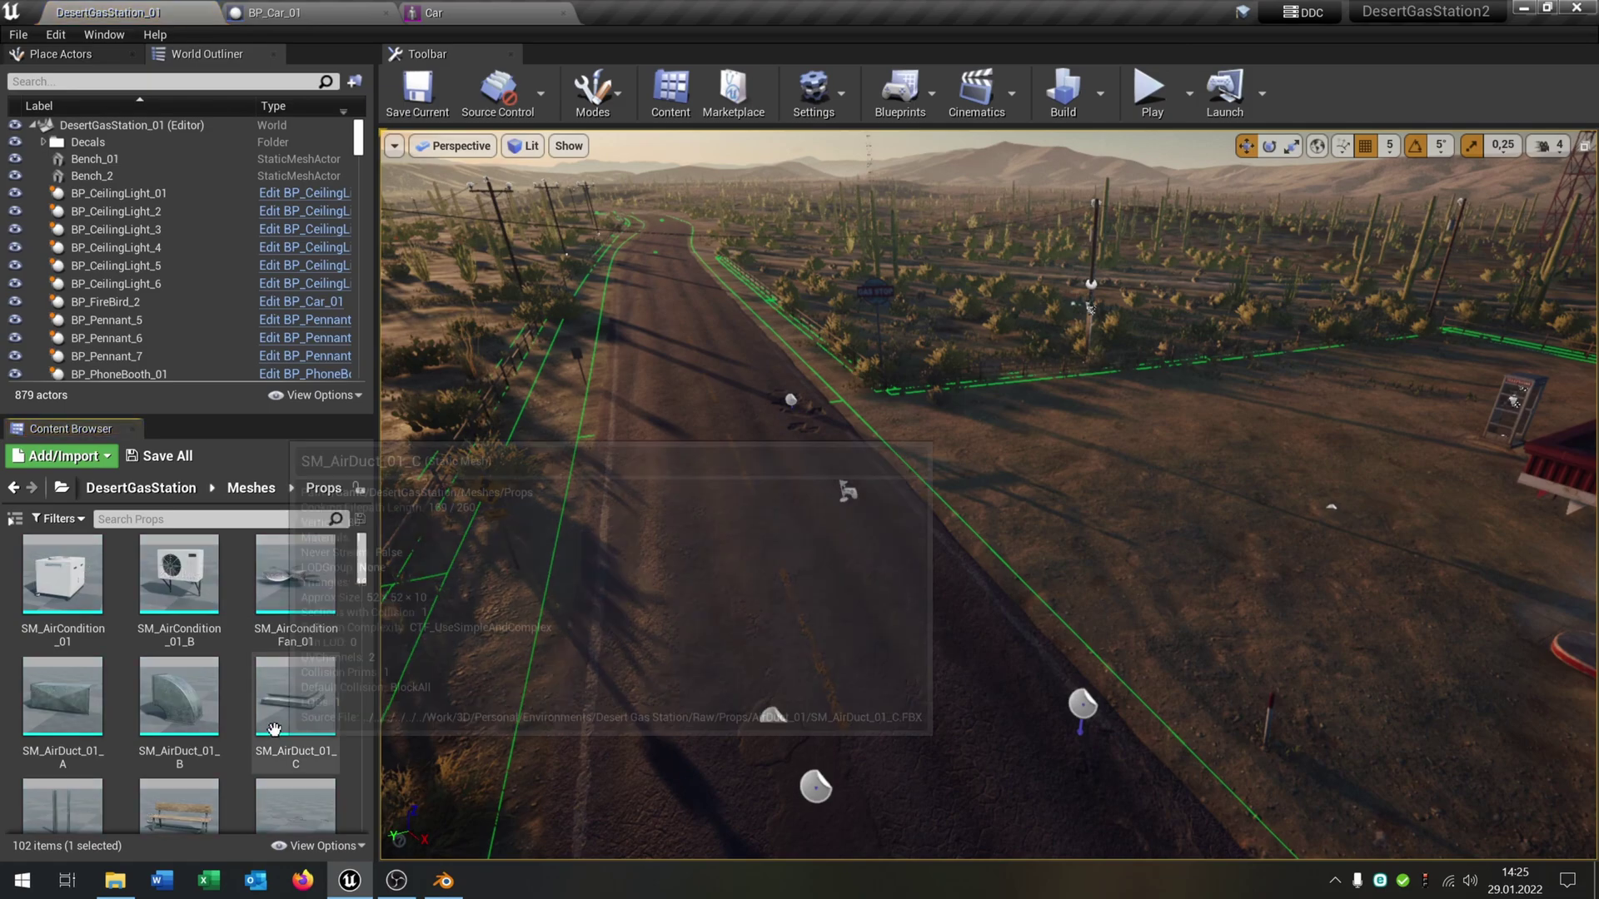
scroll(274, 729, down, 5)
double_click(296, 639)
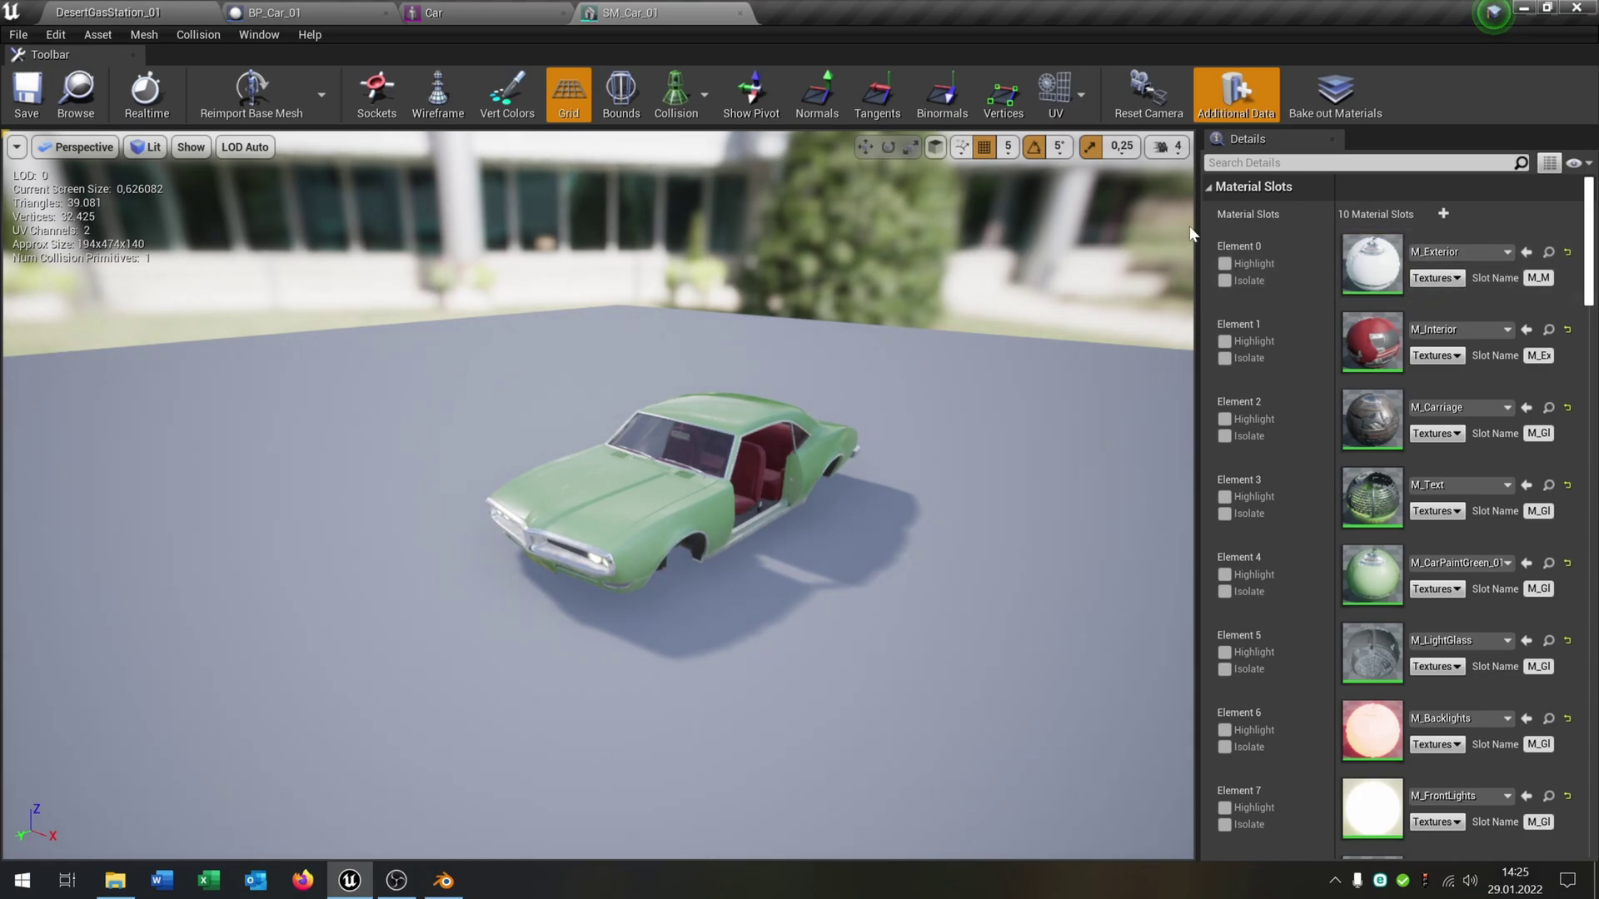
- Assign M_Exterior to the Car mesh's first material slot
drag(1191, 233, 1018, 235)
click(1549, 252)
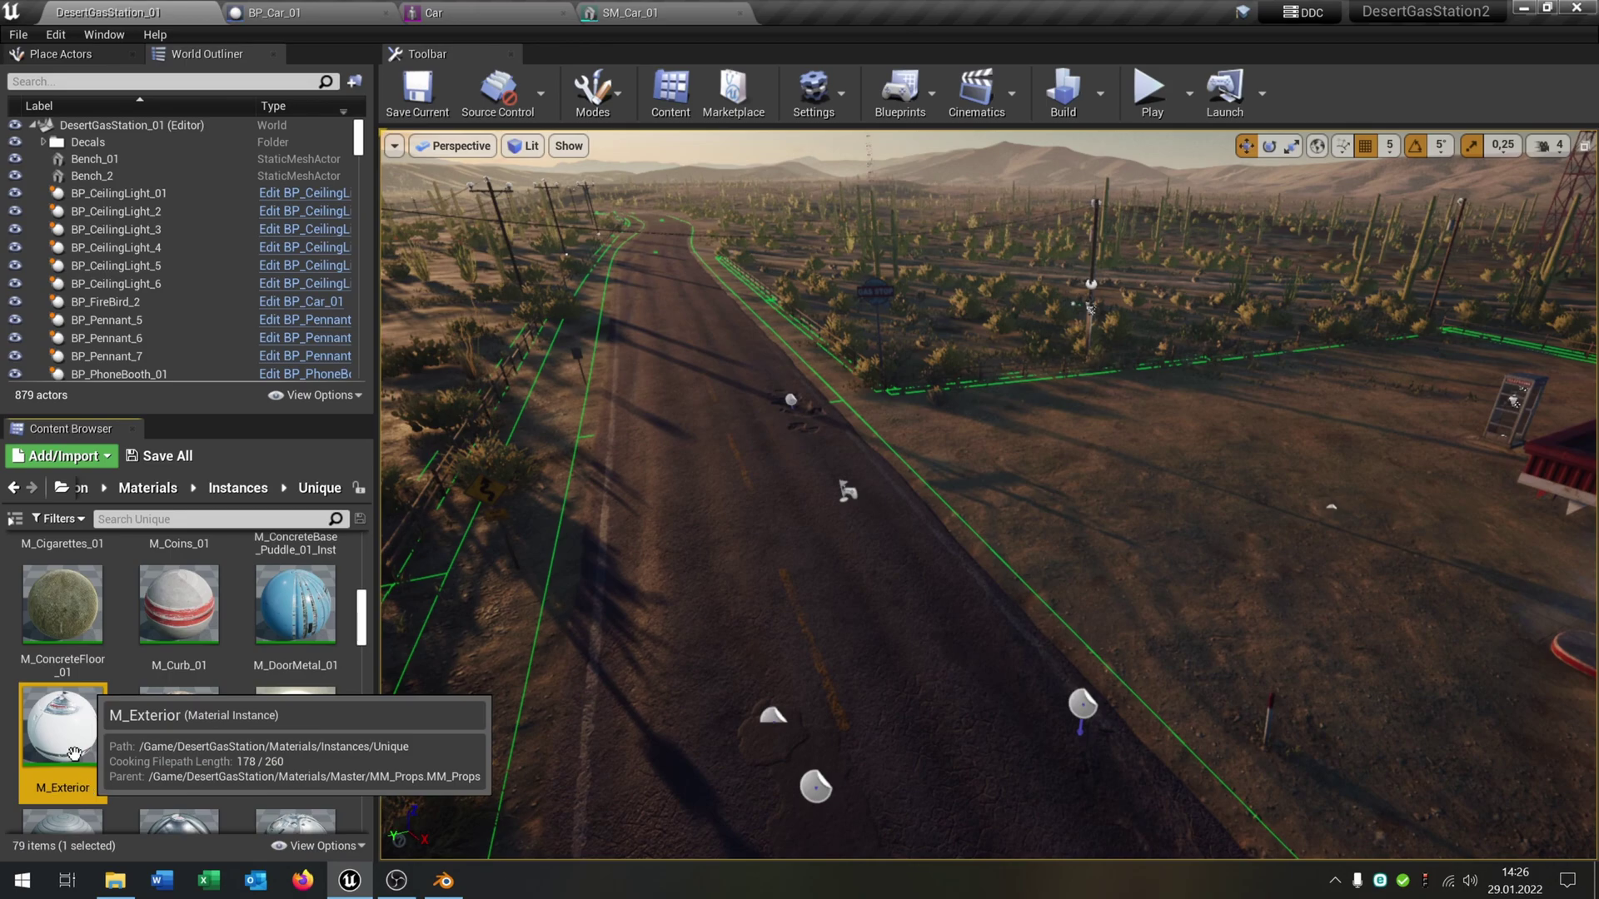
click(516, 13)
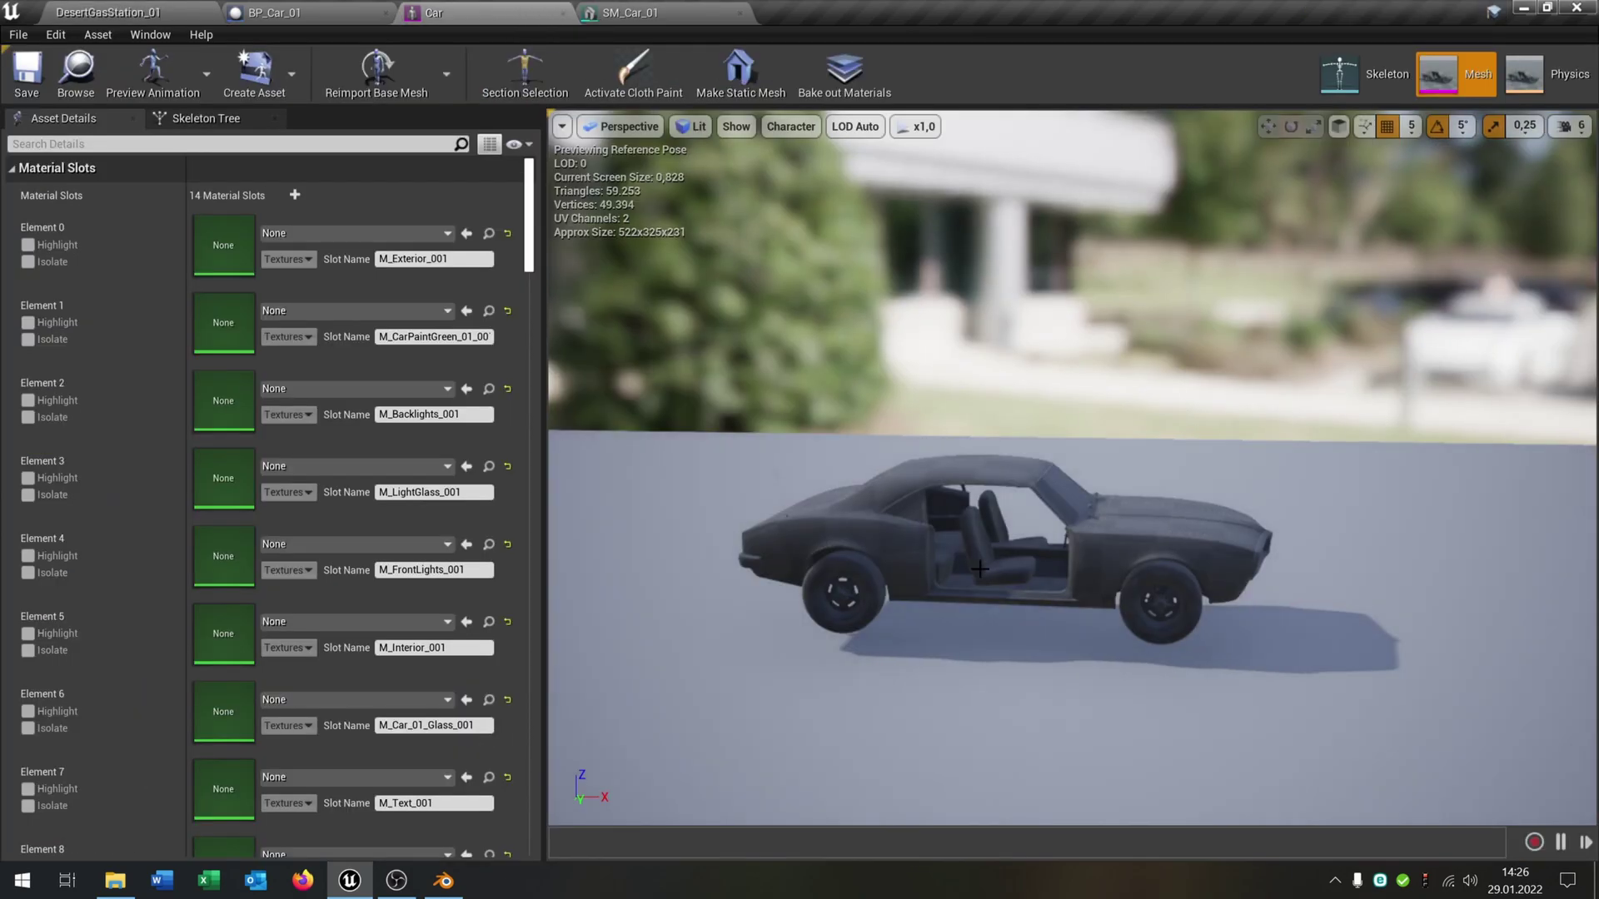
click(468, 234)
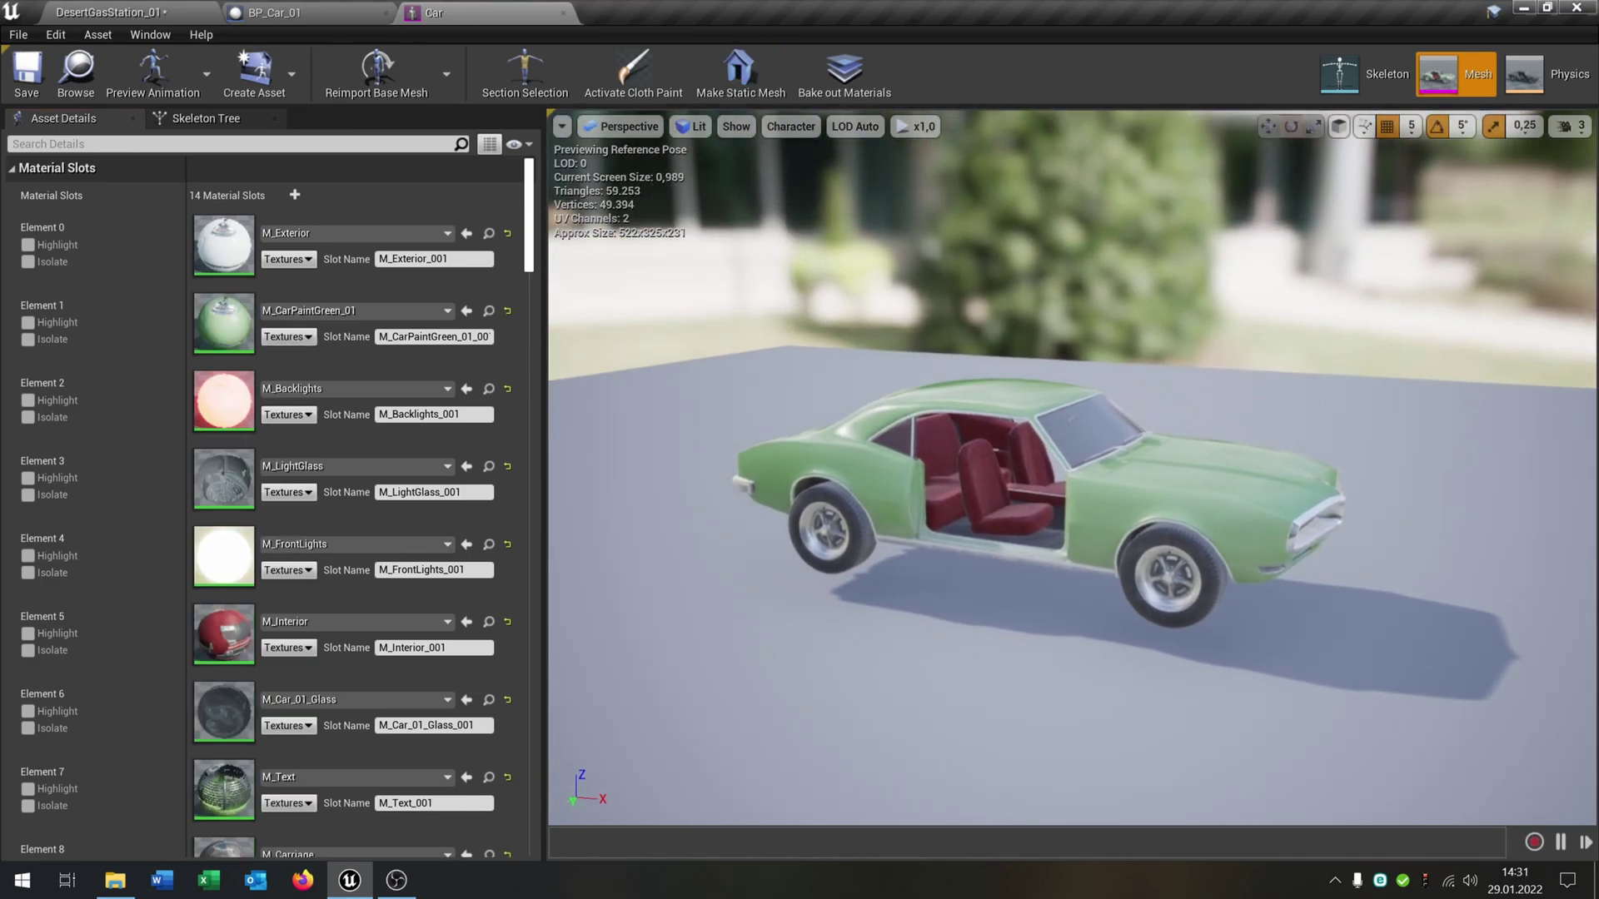
scroll(1065, 531, down, 3)
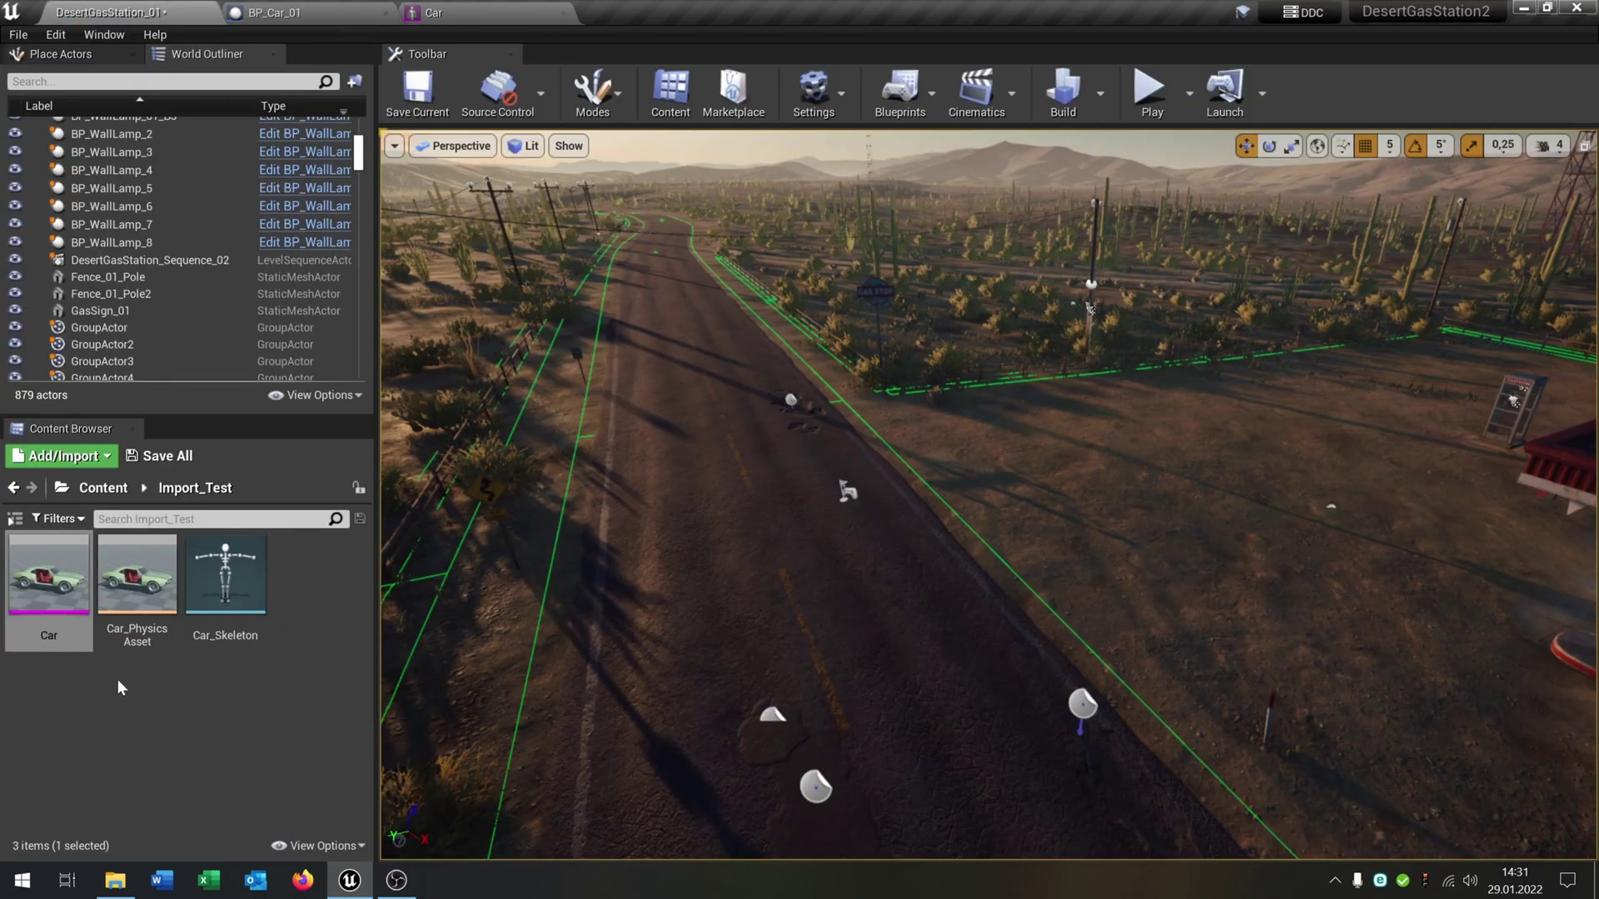
- Open the car's physics asset and delete all five generated bodies
click(120, 683)
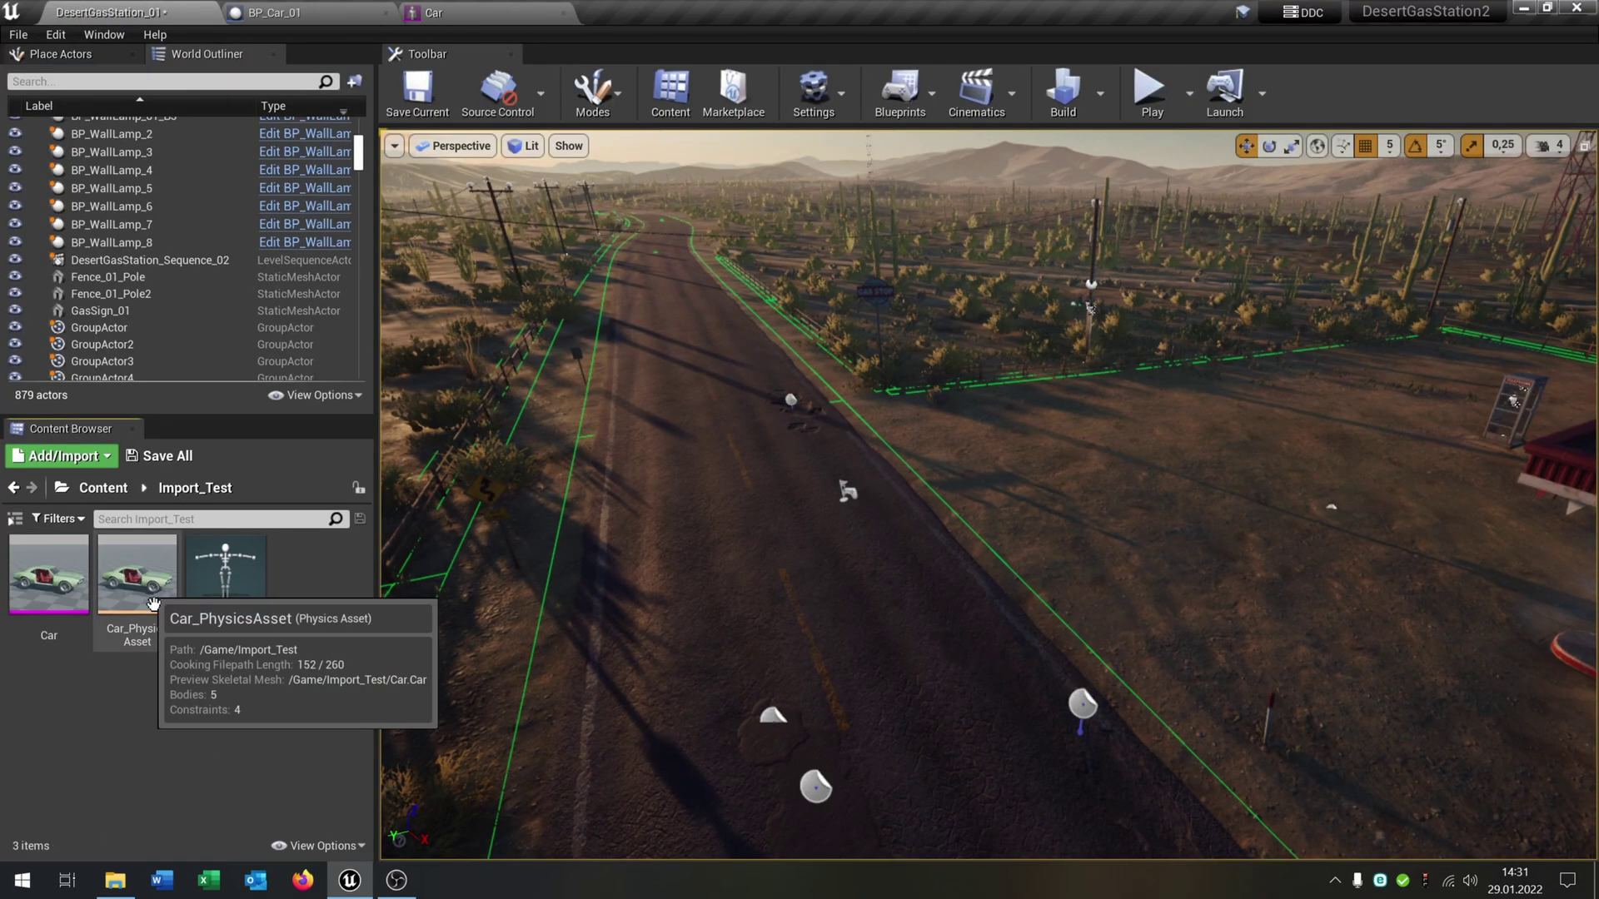
double_click(141, 633)
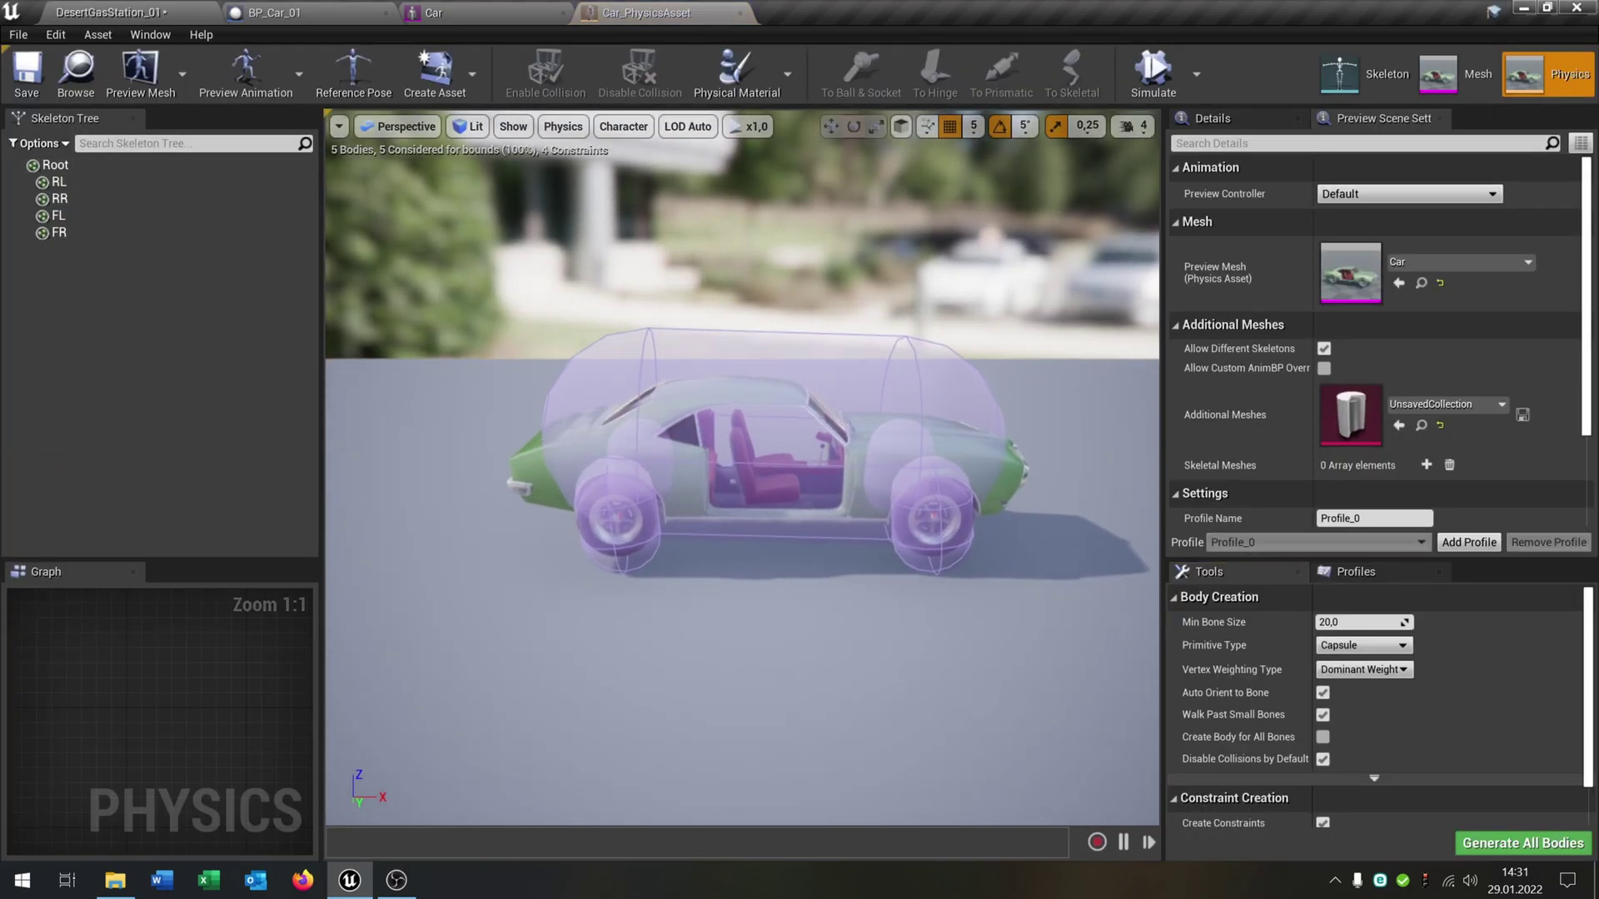
click(98, 163)
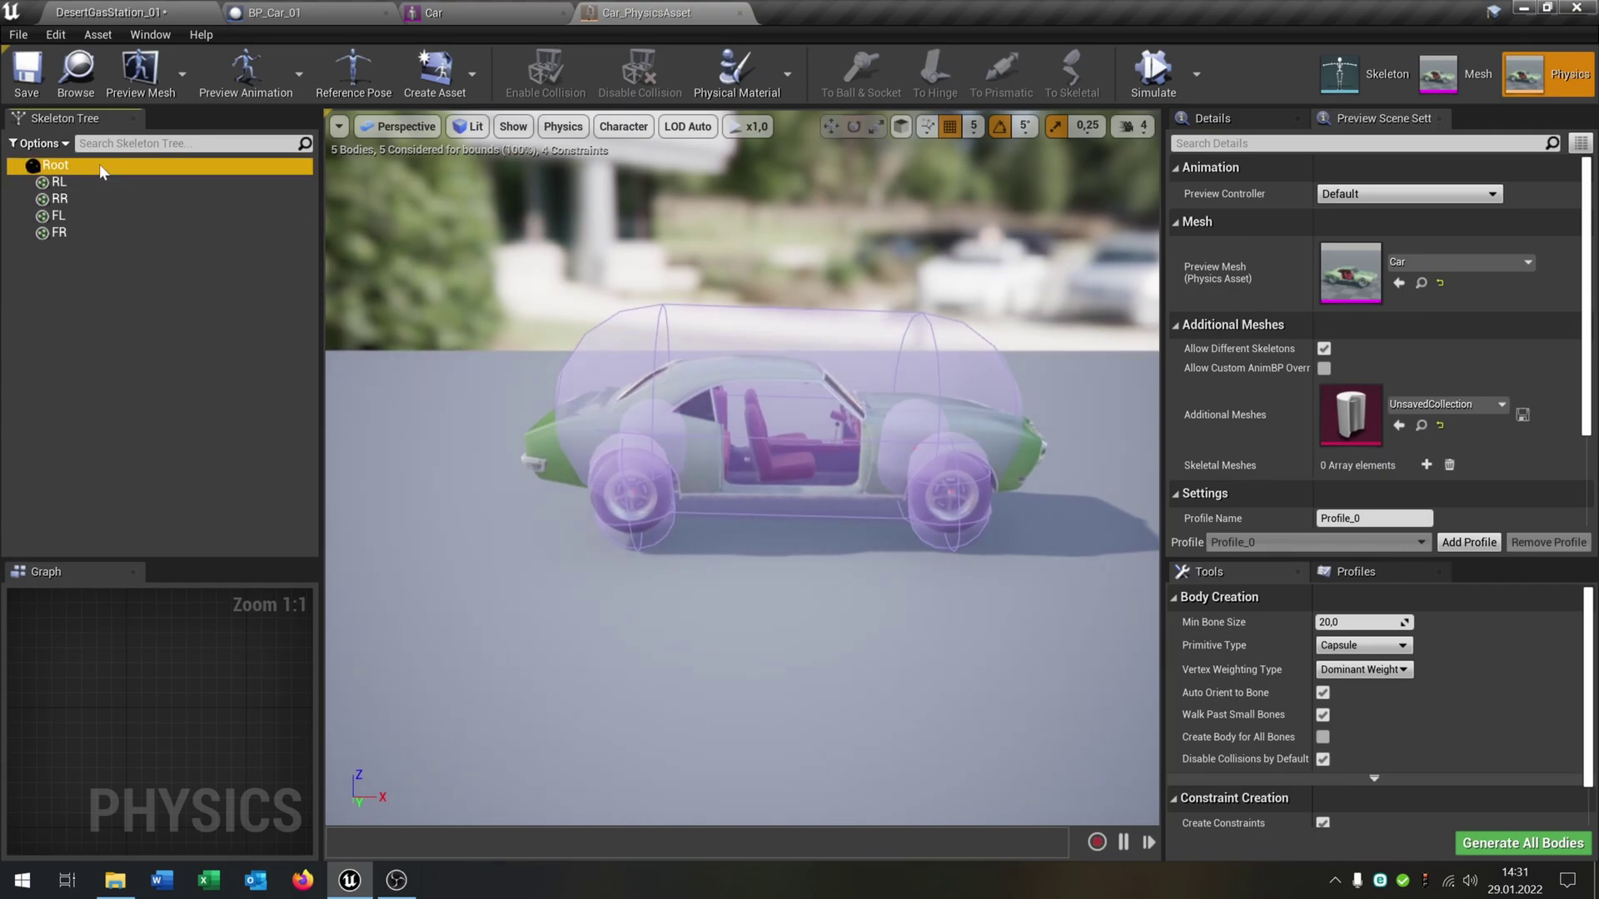
shift+click(100, 234)
key(Delete)
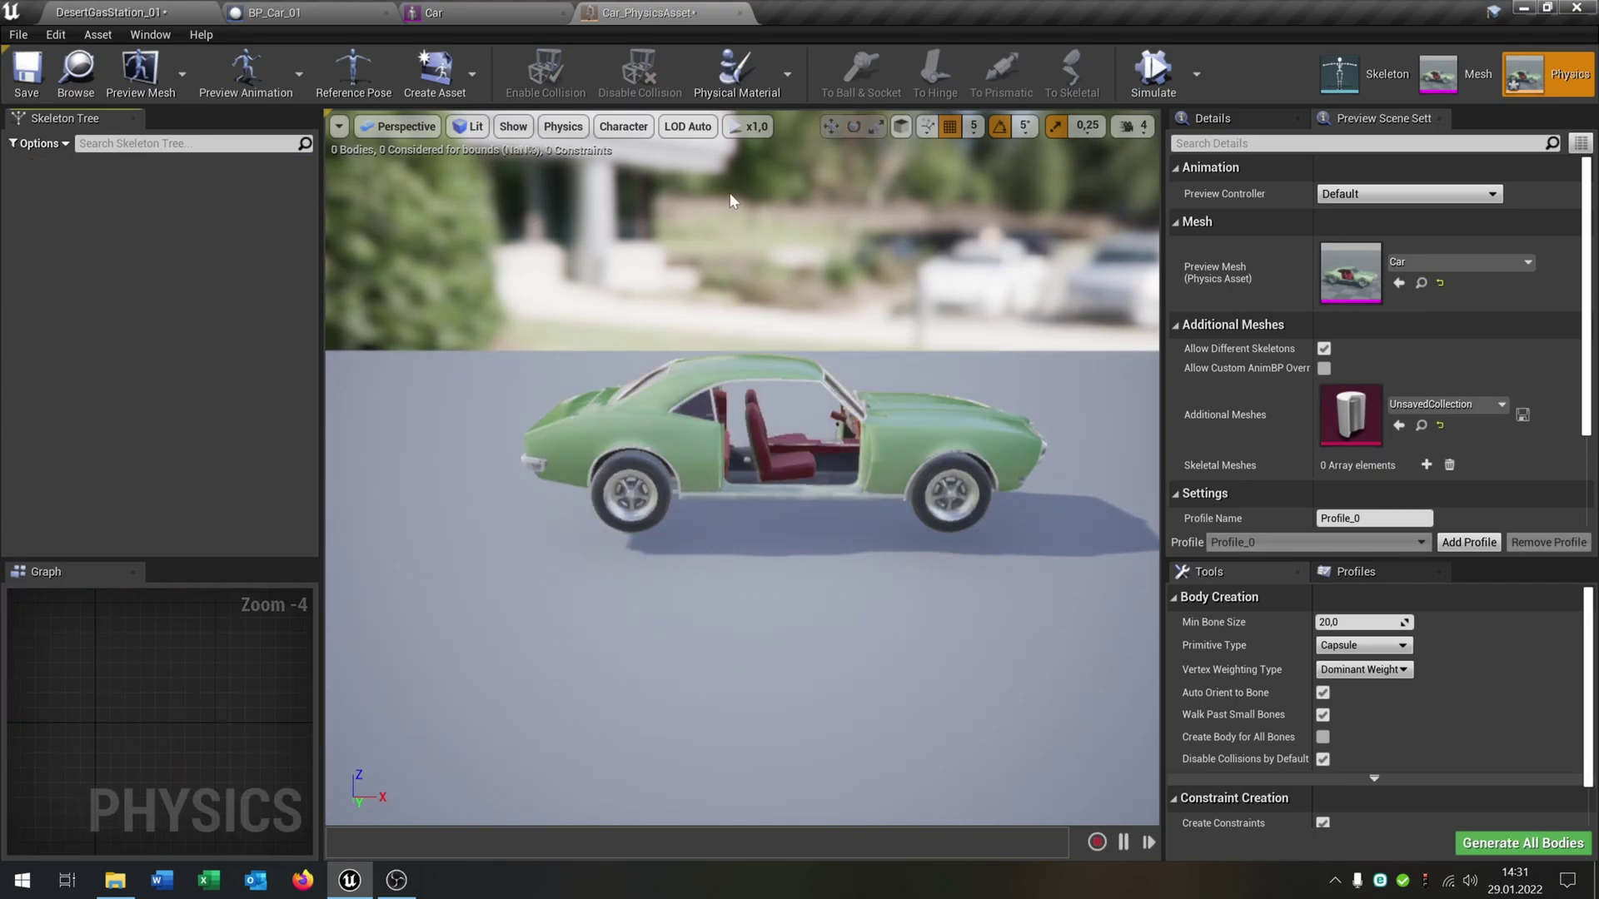
- Show all bones and add a Multi Convex Hull body to the Root bone
click(61, 147)
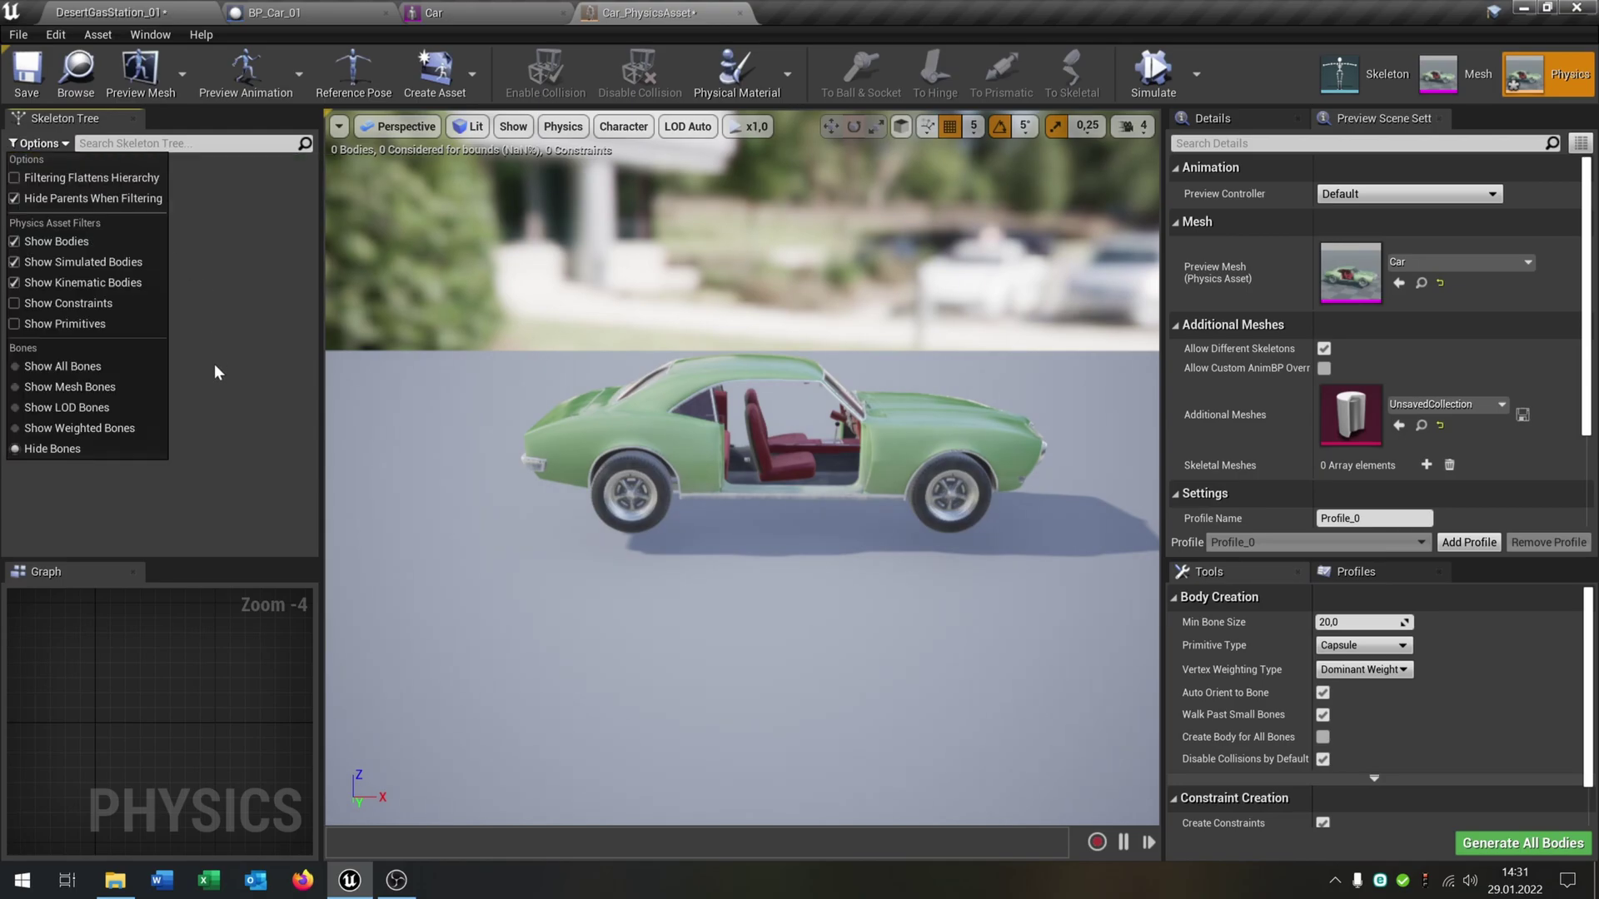
click(121, 361)
click(127, 168)
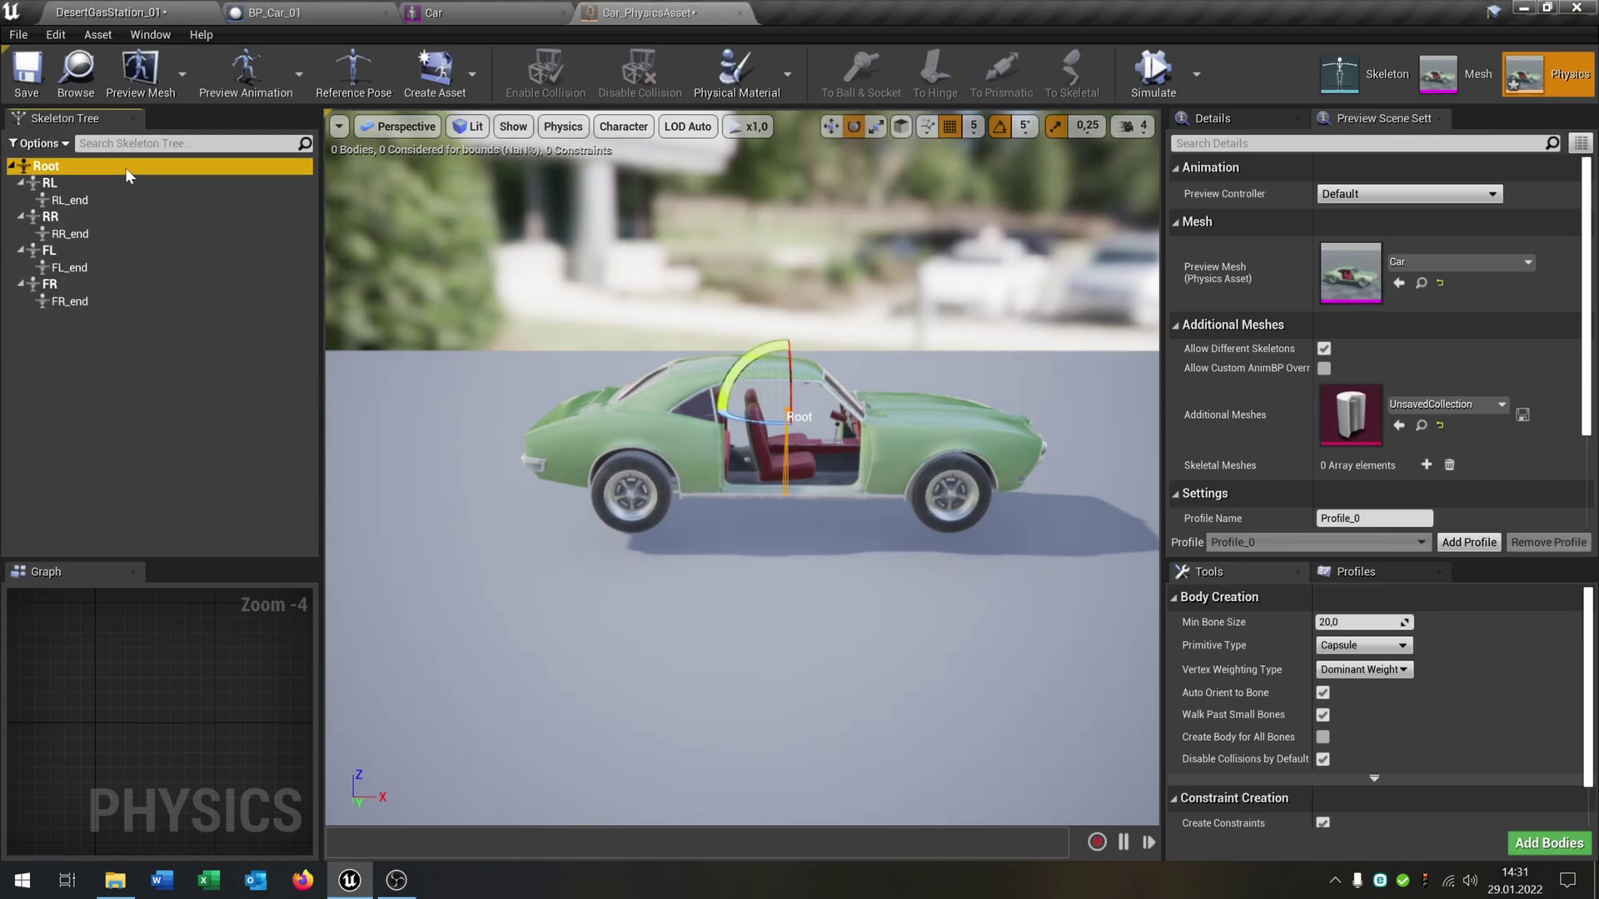
click(1389, 648)
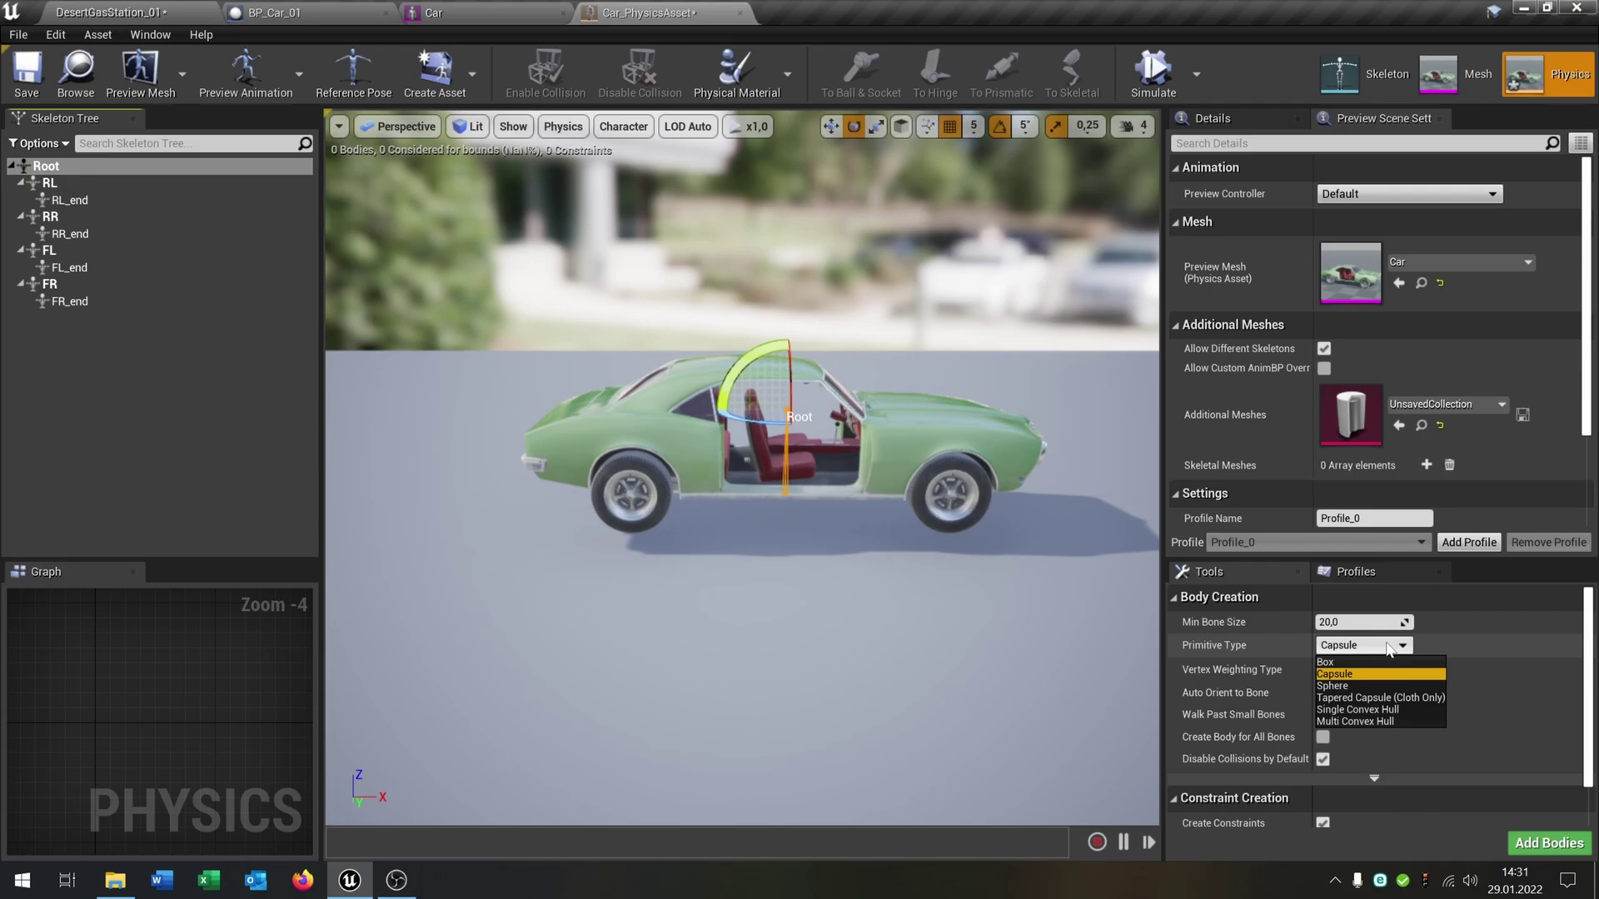
click(1392, 721)
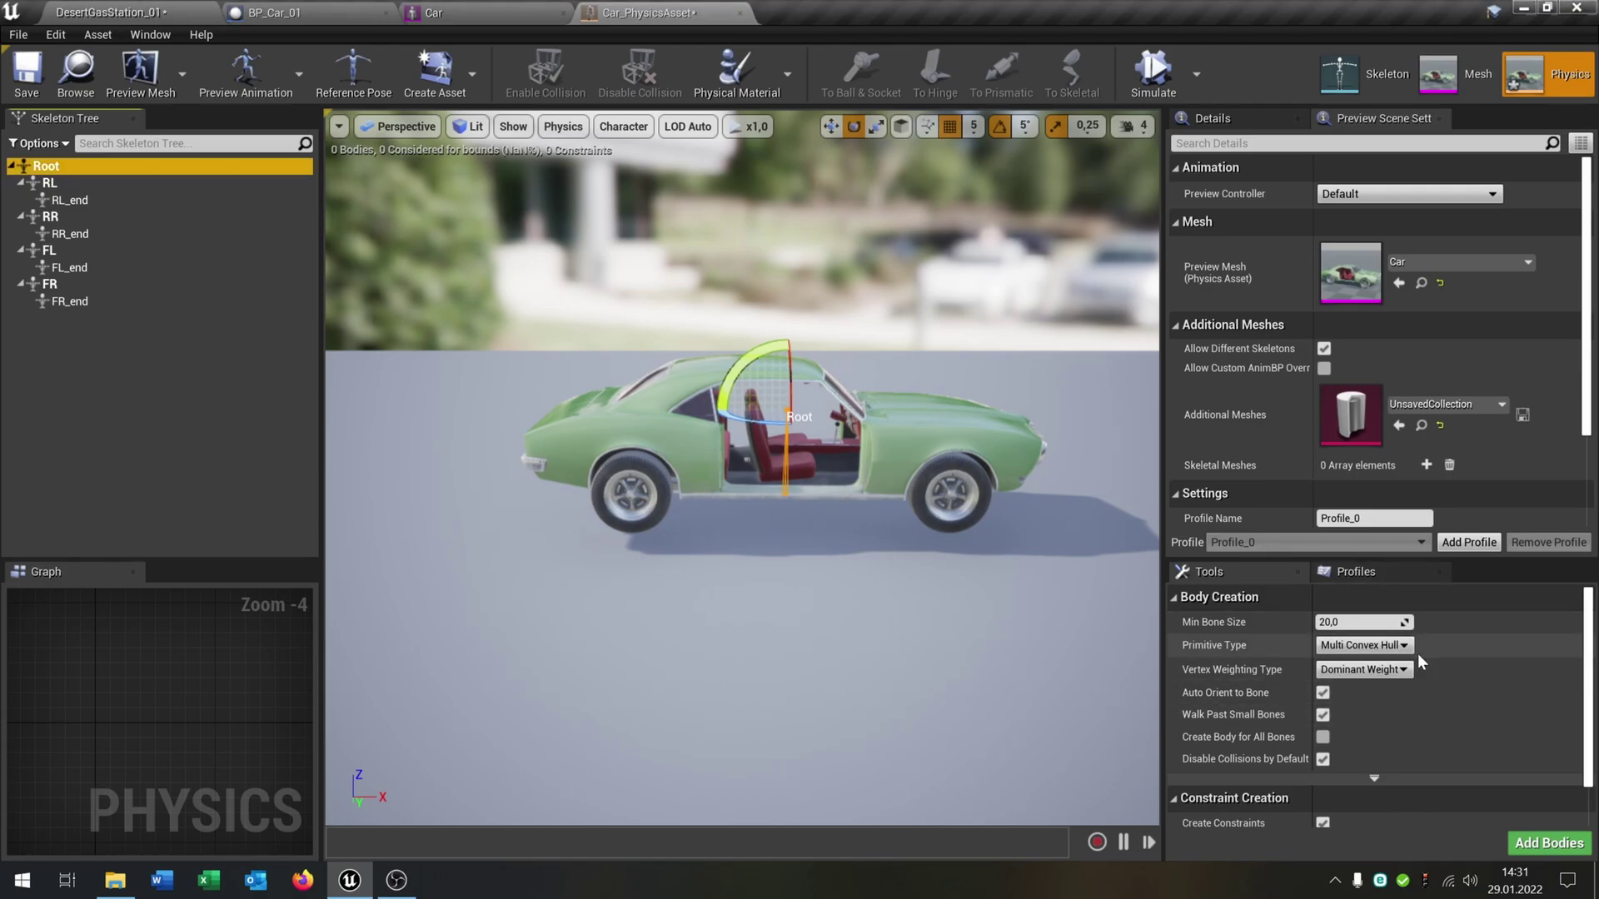
click(1549, 843)
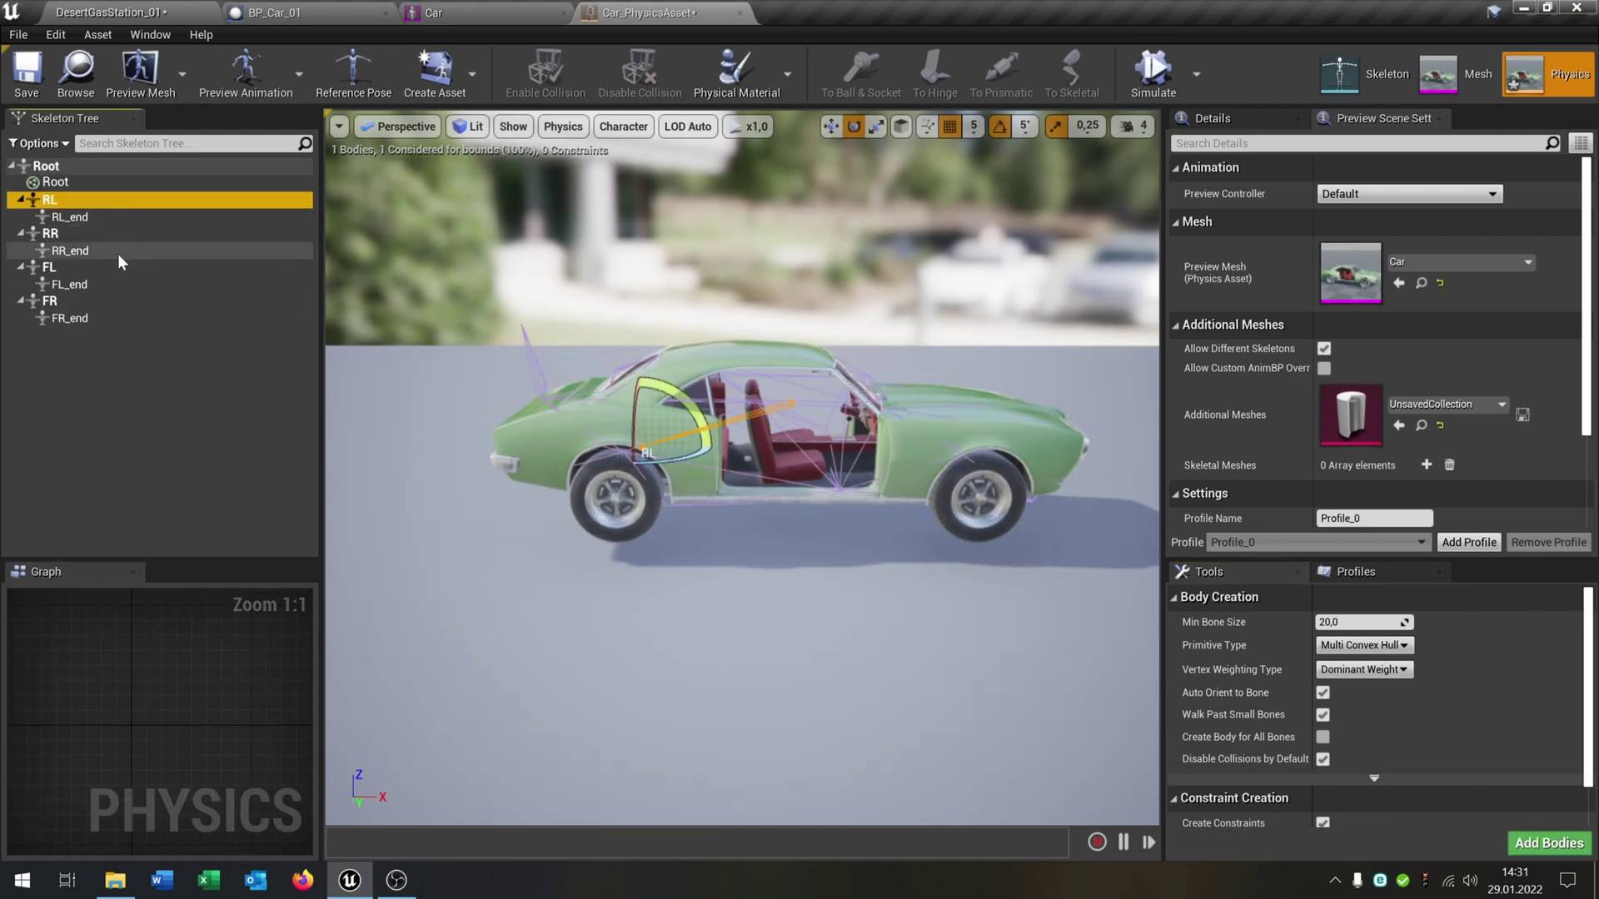
- Select the RL, RR, FL and FR wheel bones and add Sphere bodies to them
click(103, 234)
ctrl+click(87, 265)
ctrl+click(92, 206)
ctrl+click(65, 302)
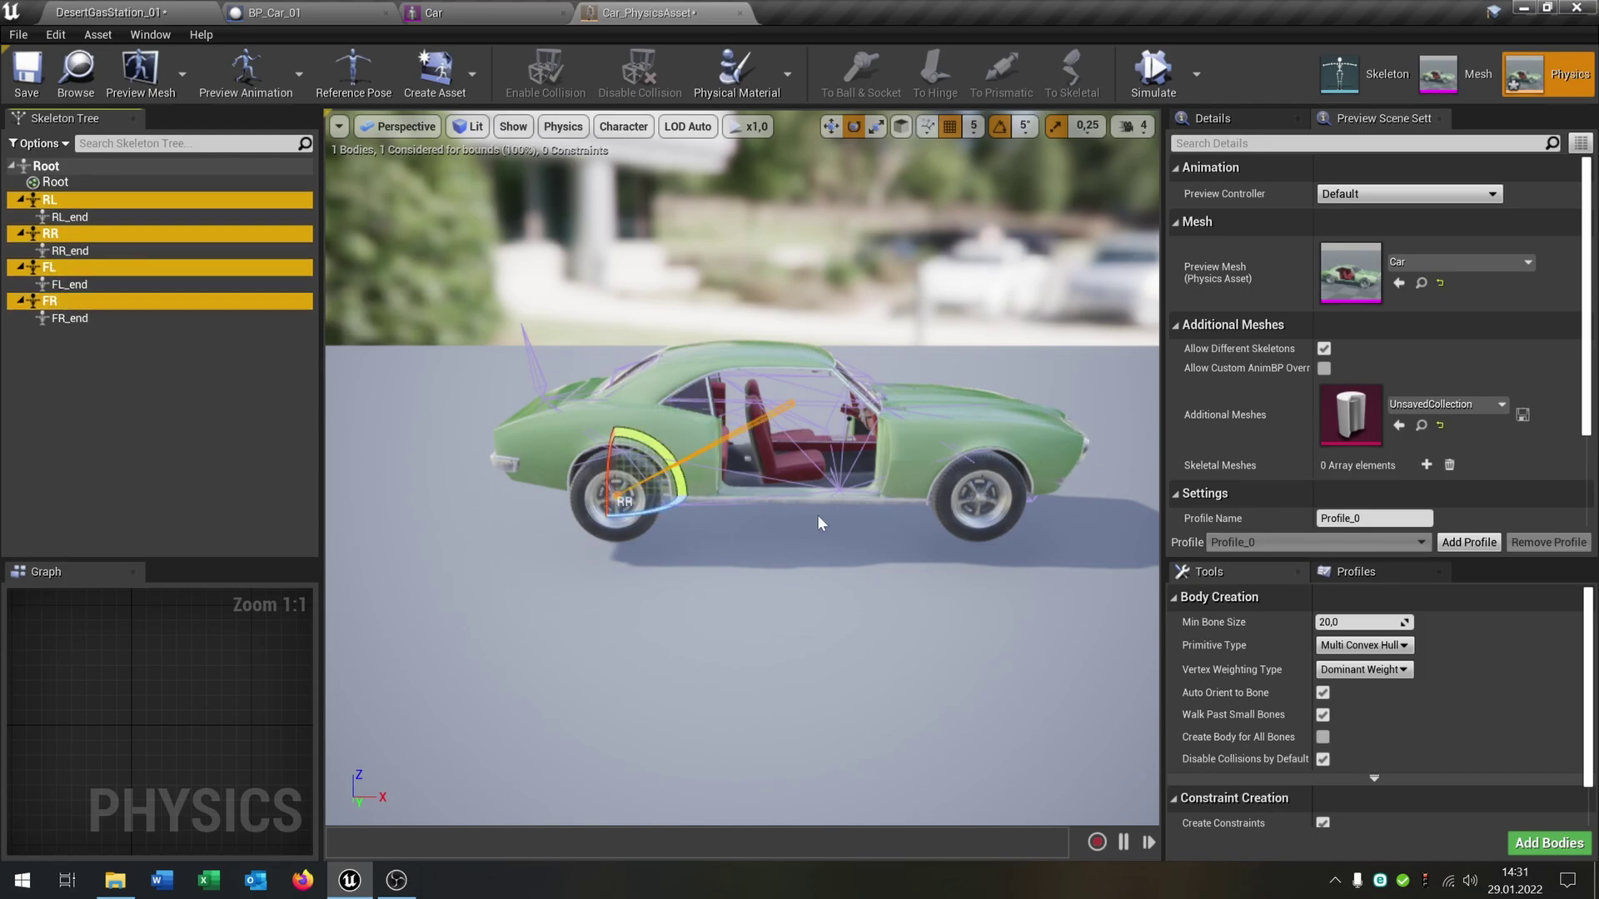
click(1363, 646)
click(1406, 686)
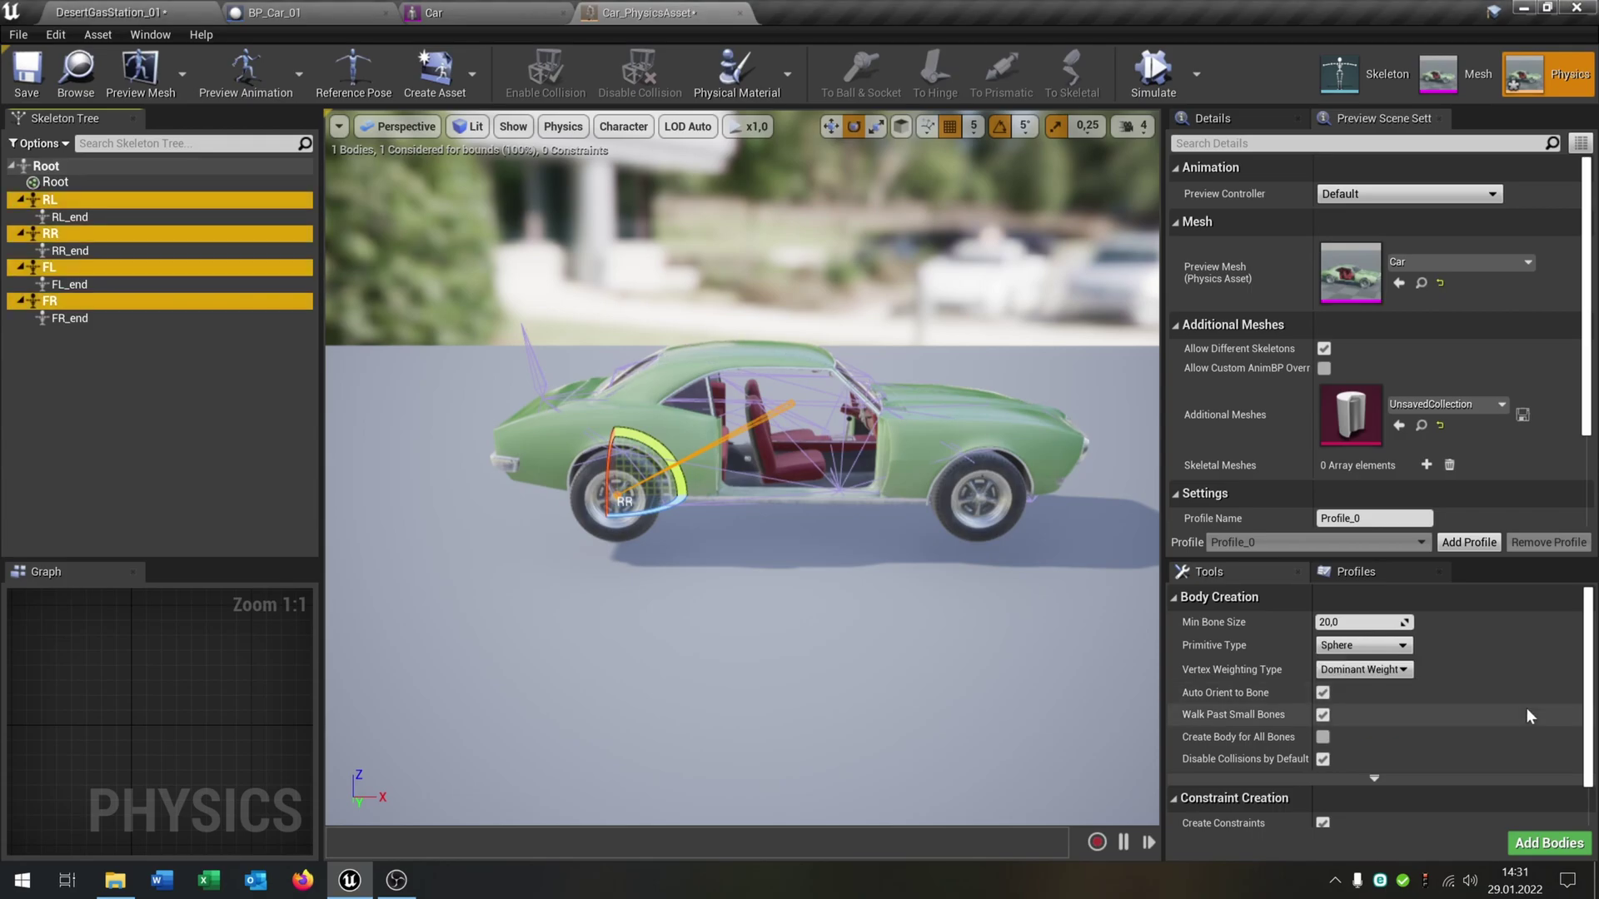
click(1525, 845)
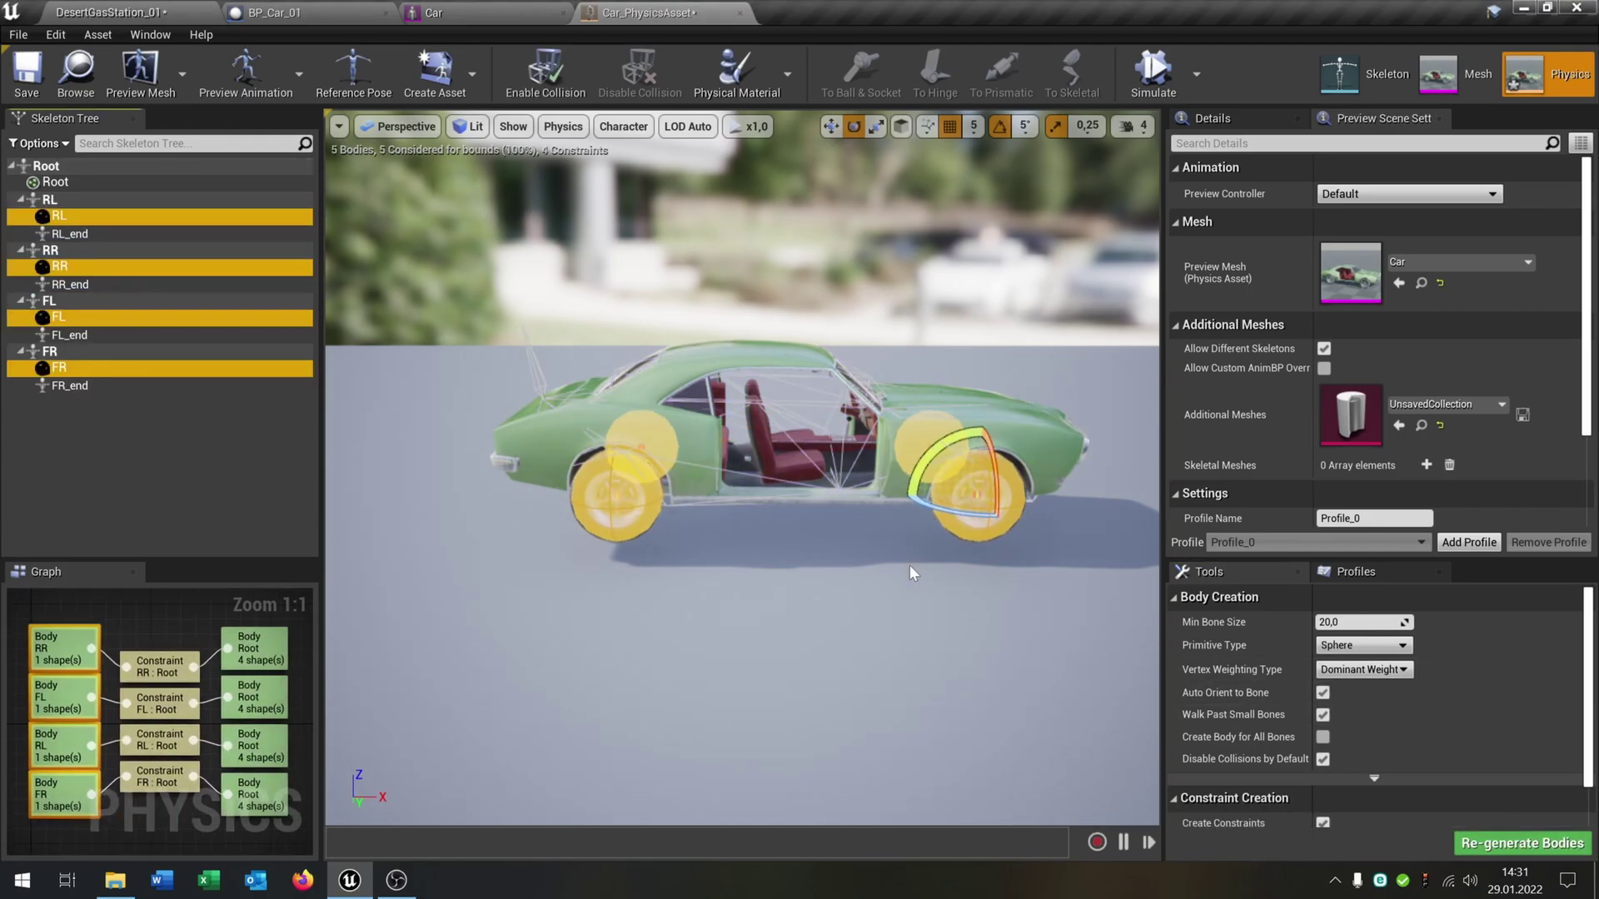
scroll(832, 582, up, 4)
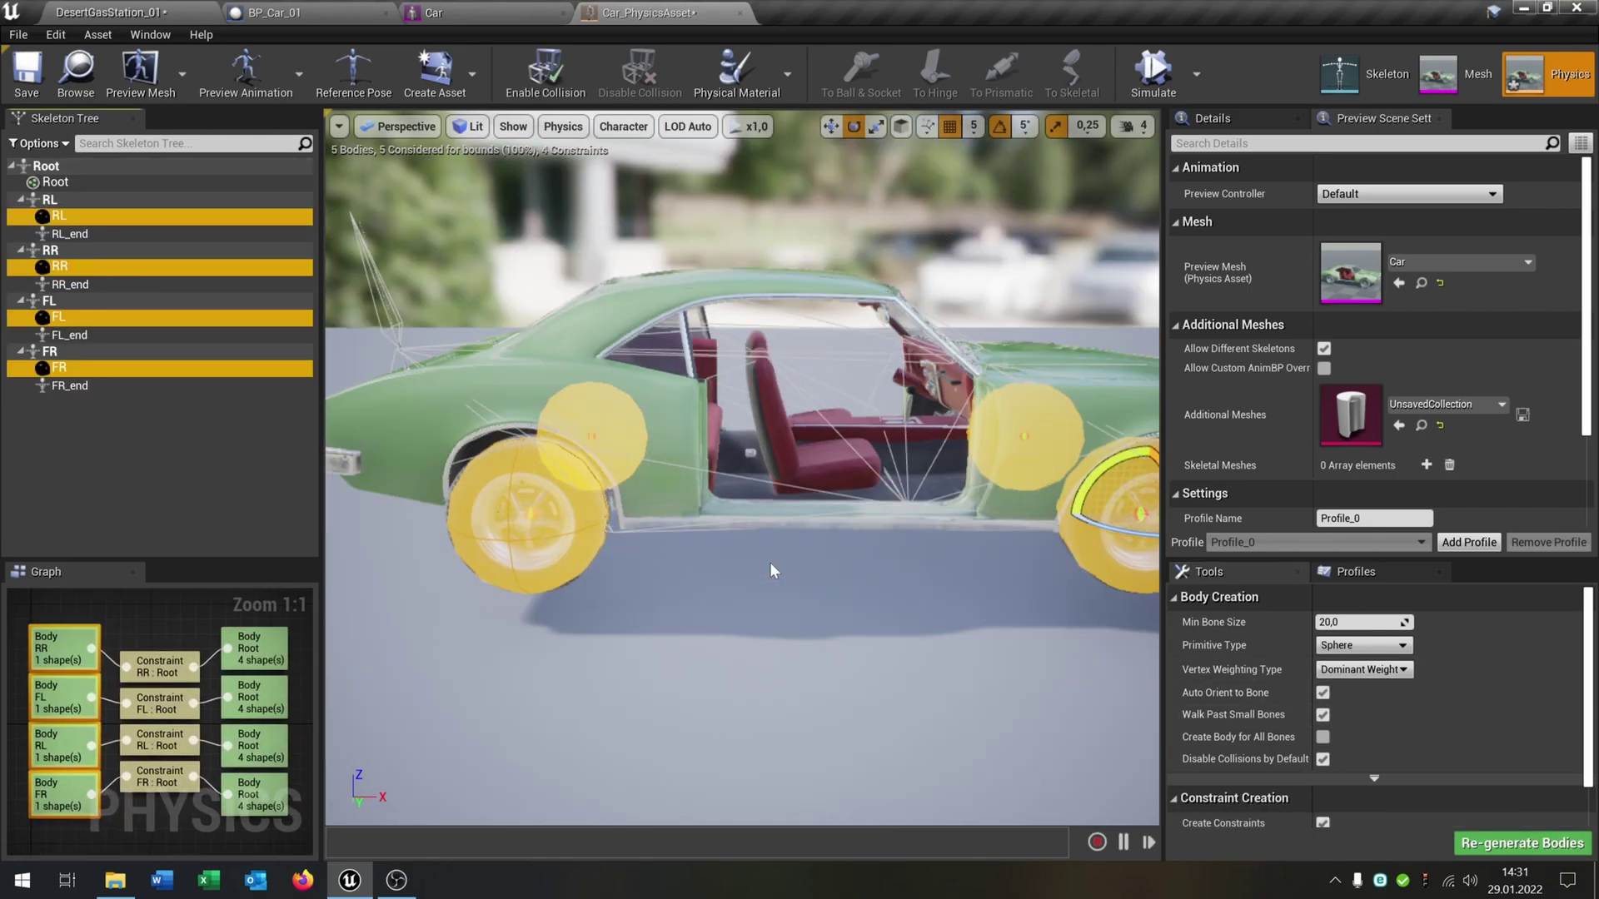
scroll(770, 562, down, 4)
- Save and close Car_PhysicsAsset, returning to the DesertGasStation_01 level
click(27, 71)
click(740, 15)
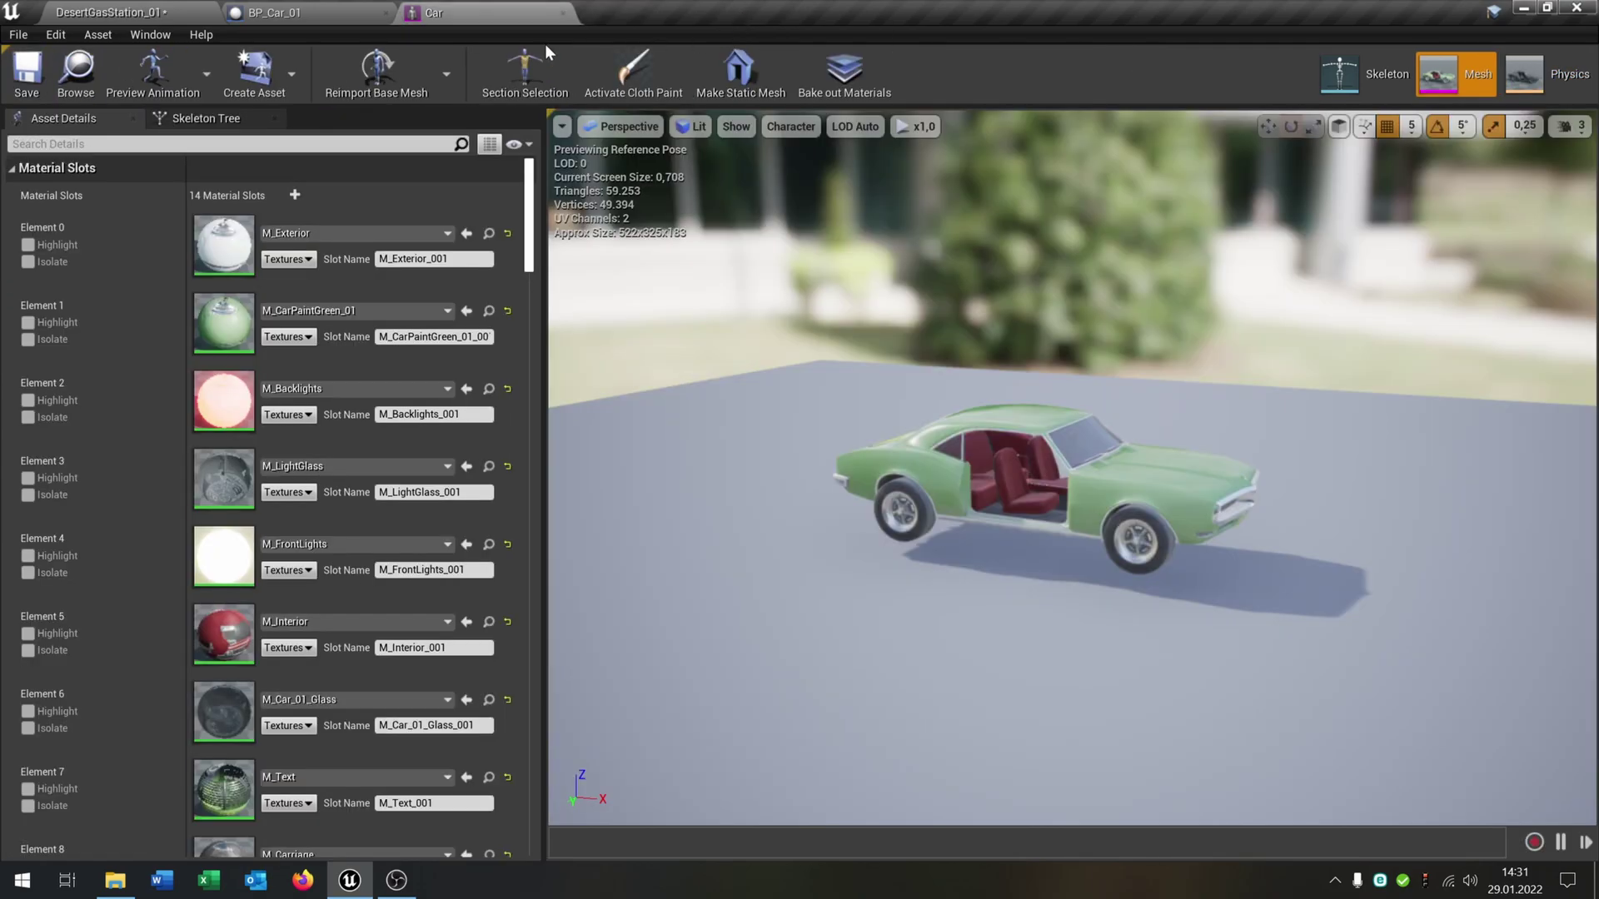
click(143, 12)
click(222, 702)
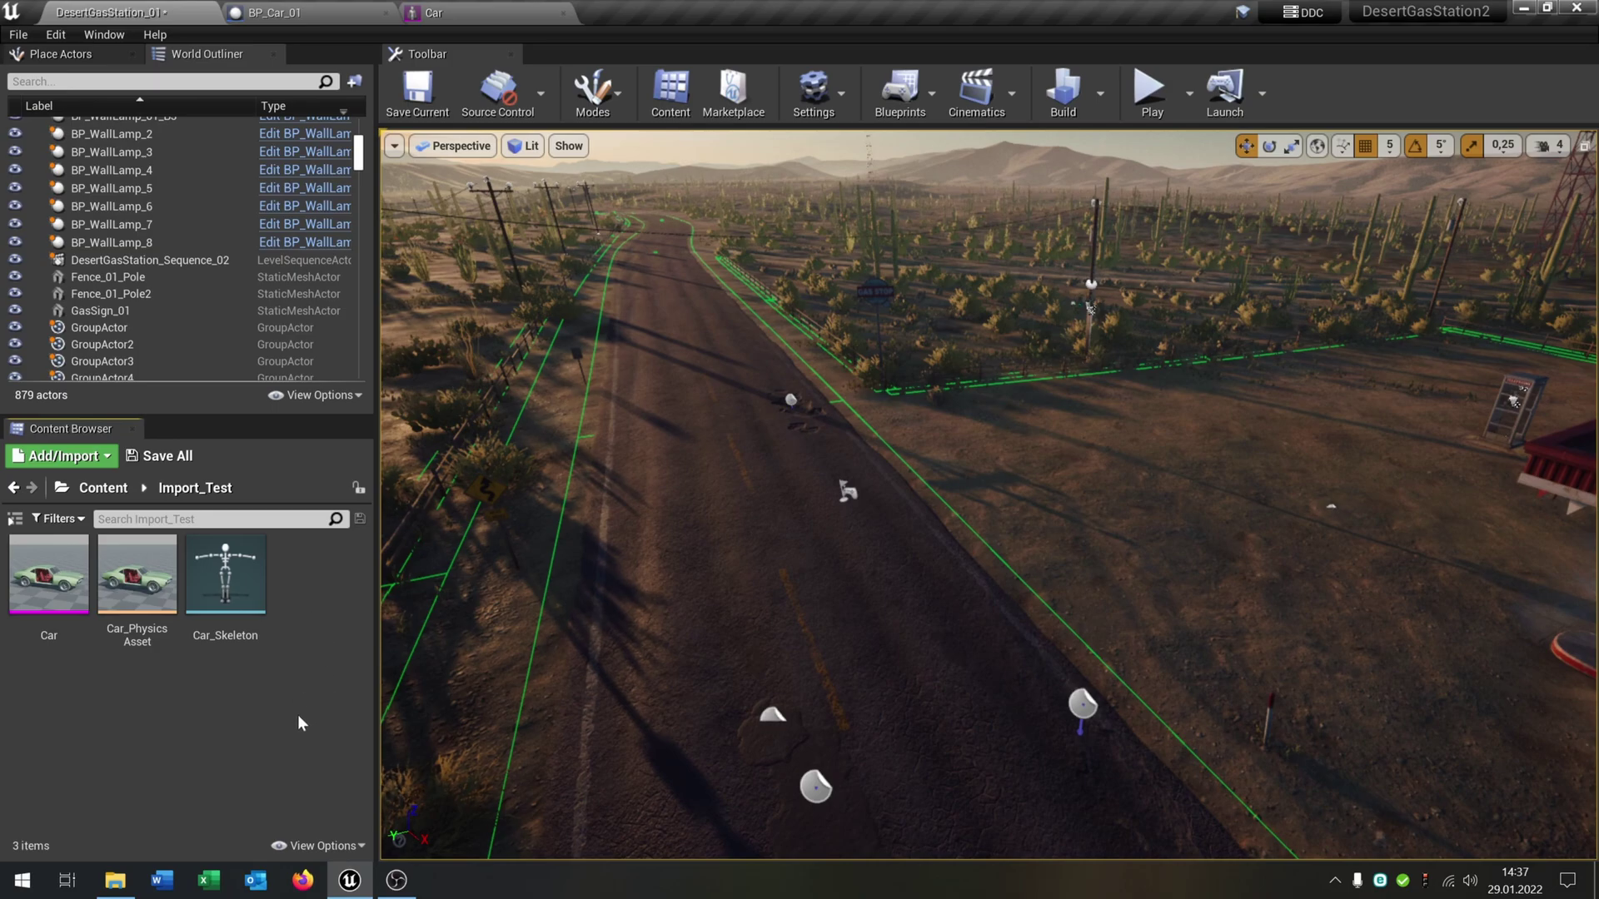
- Create Firebird_AB from VehicleAnimInstance with Car_Skeleton in Import_Test and open it
right_click(294, 618)
mouse_move(386, 318)
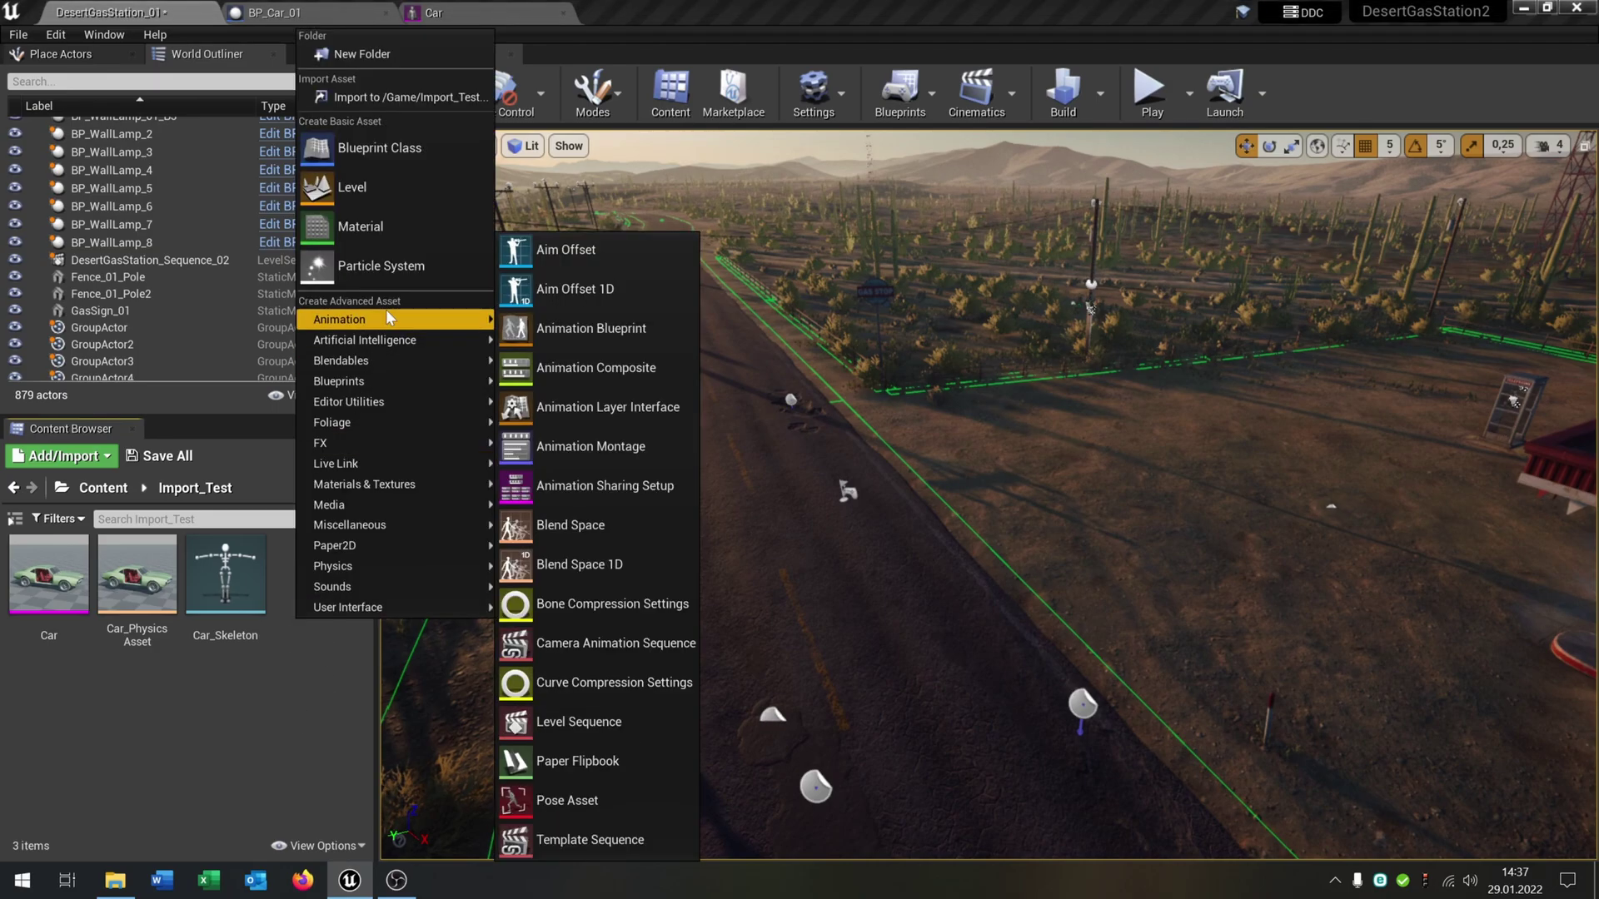
click(632, 326)
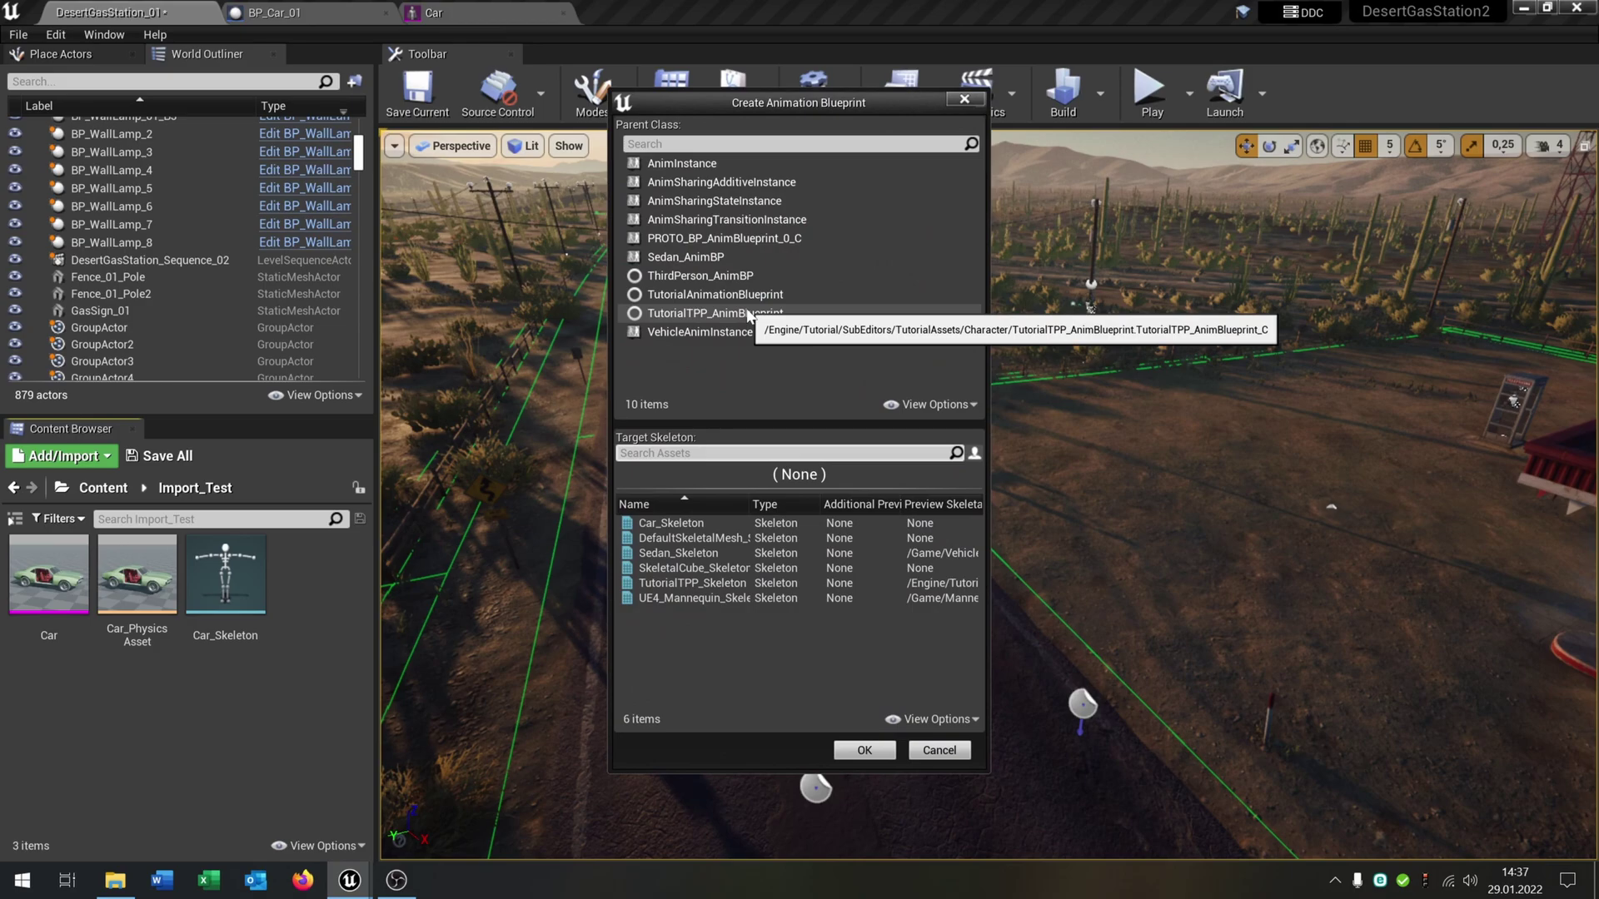
click(821, 335)
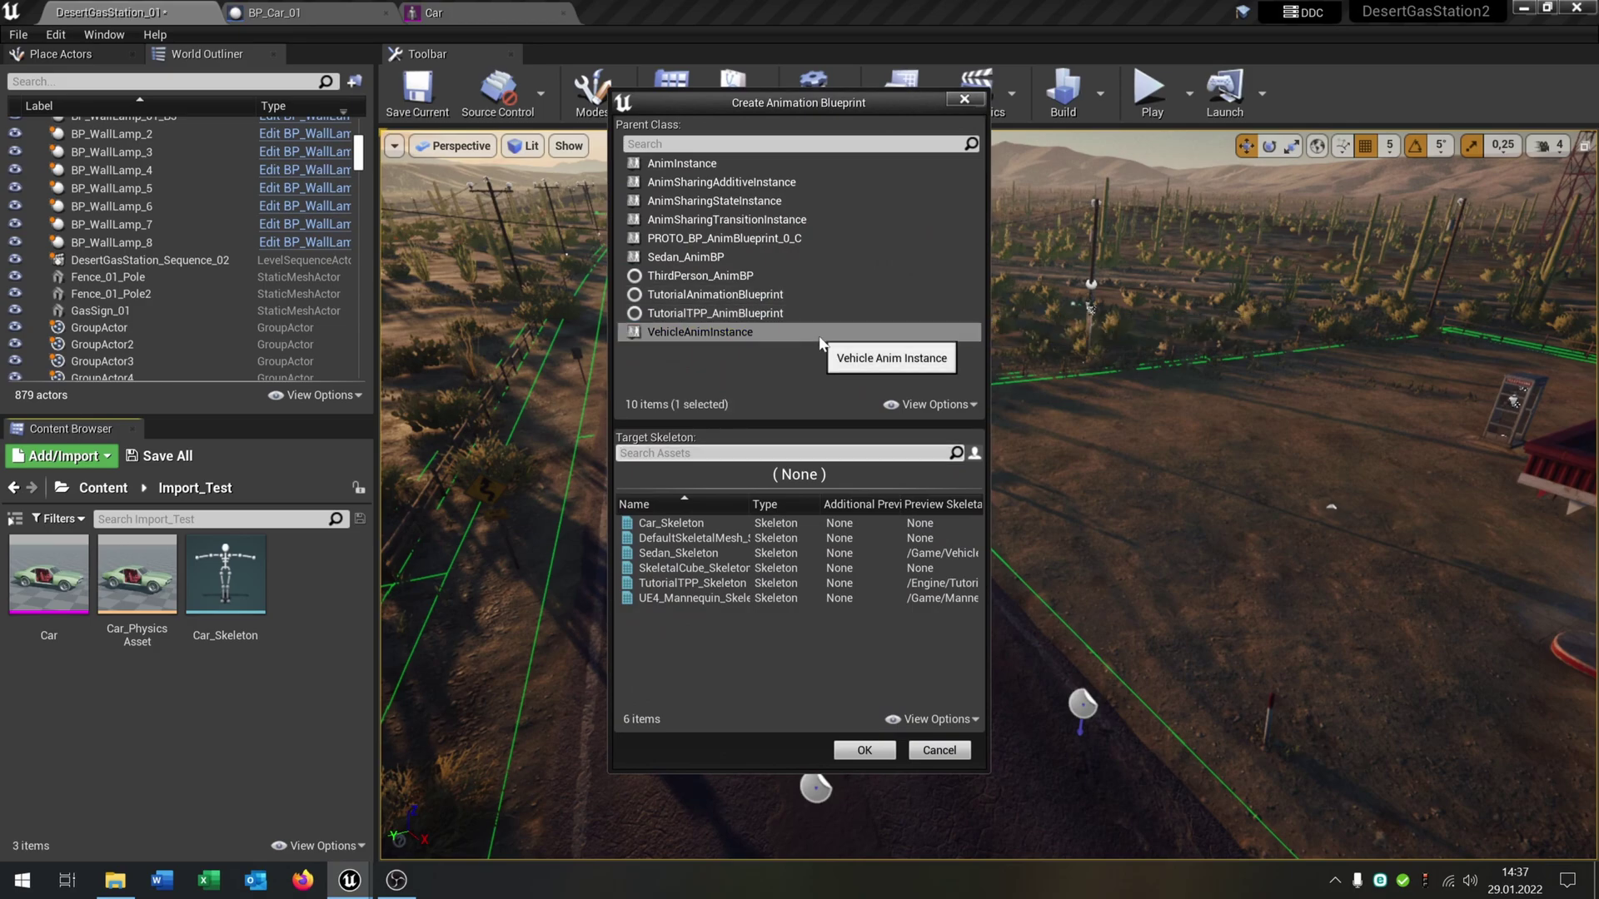
click(699, 524)
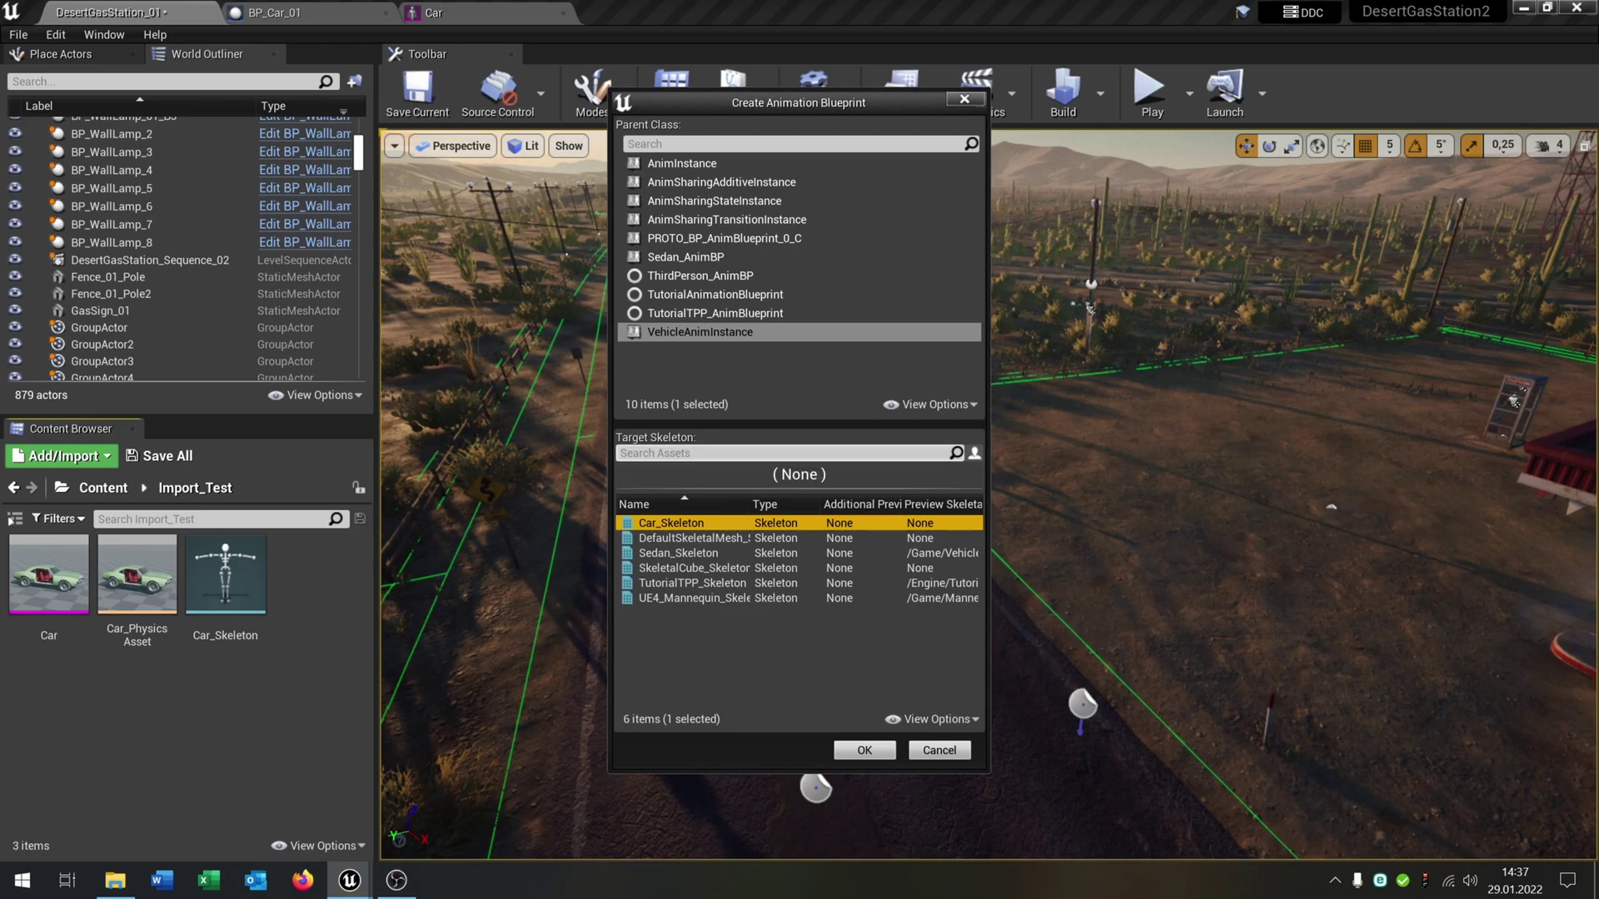
click(865, 750)
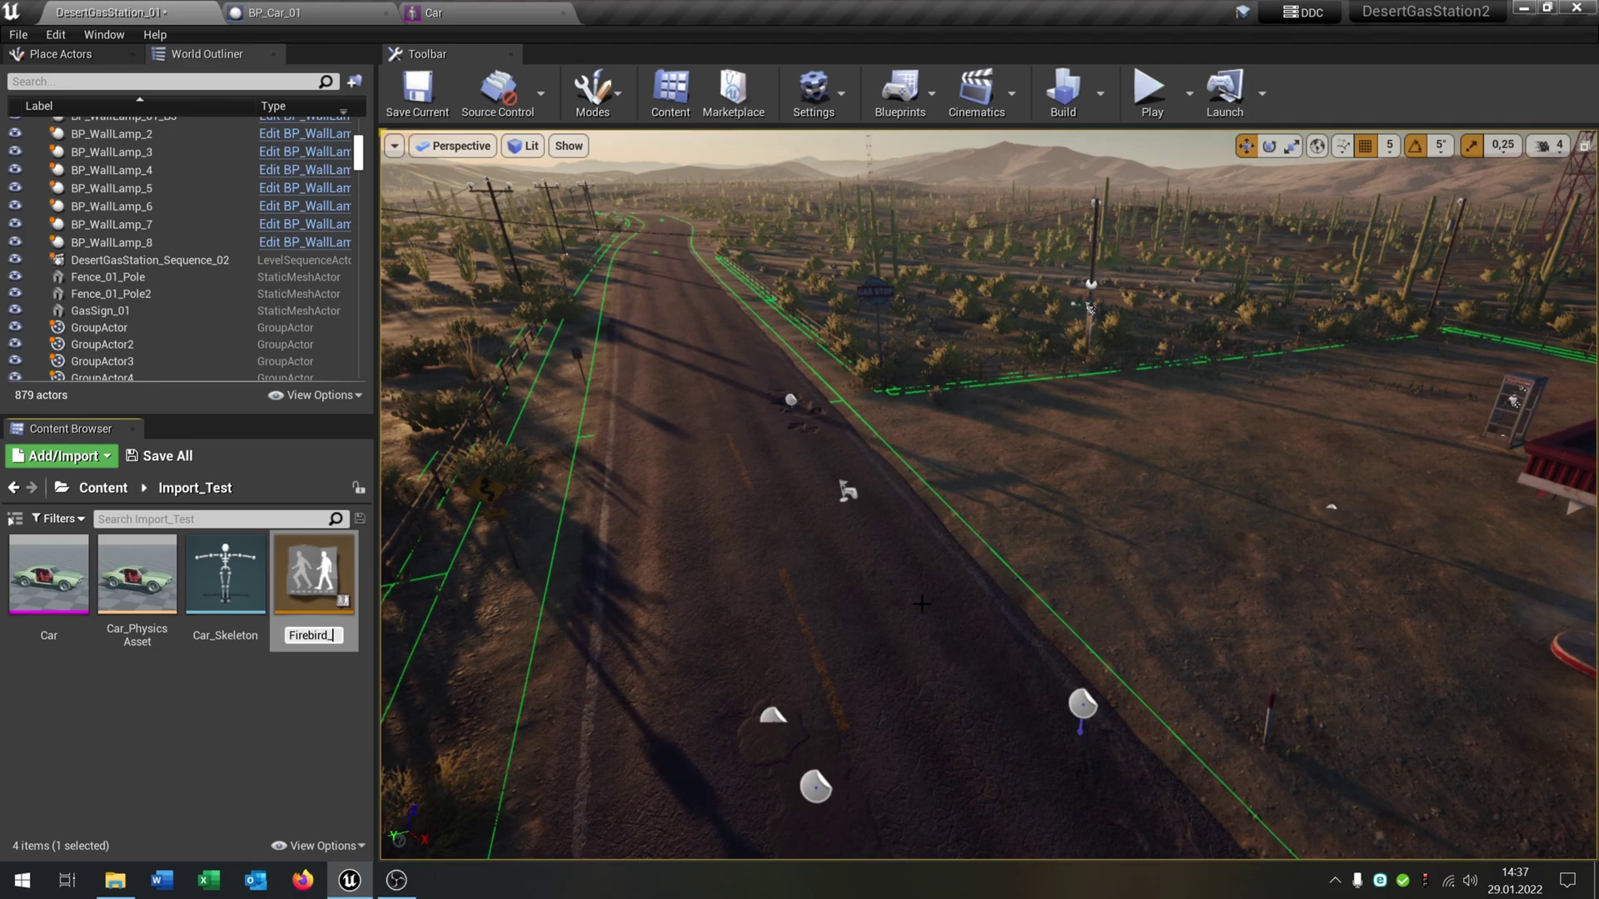
key(Return)
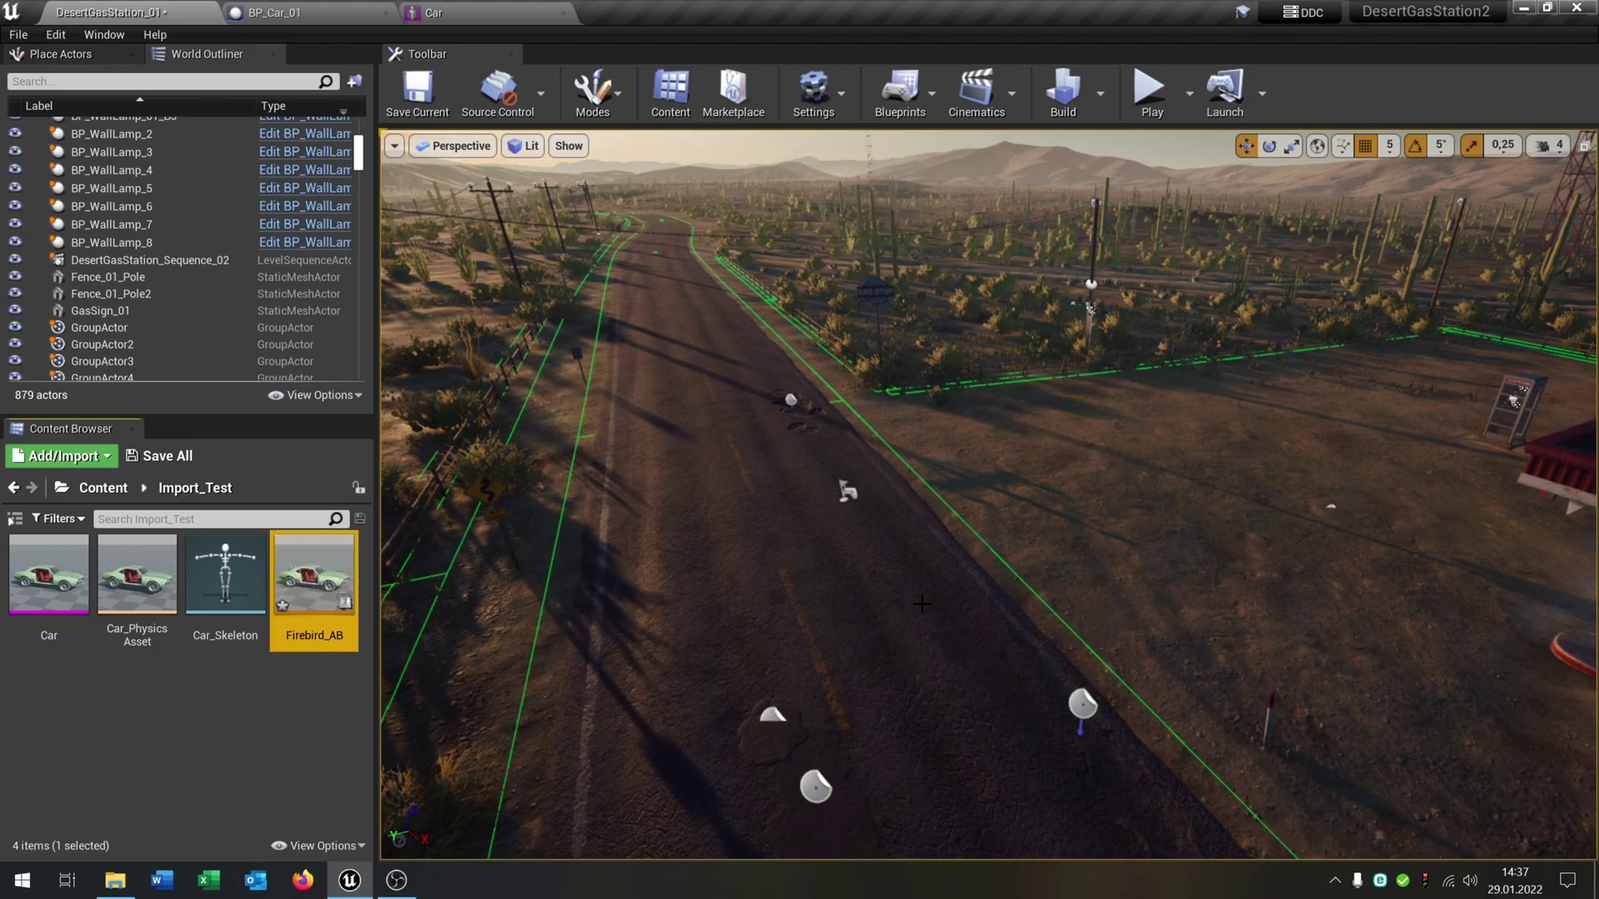
double_click(315, 574)
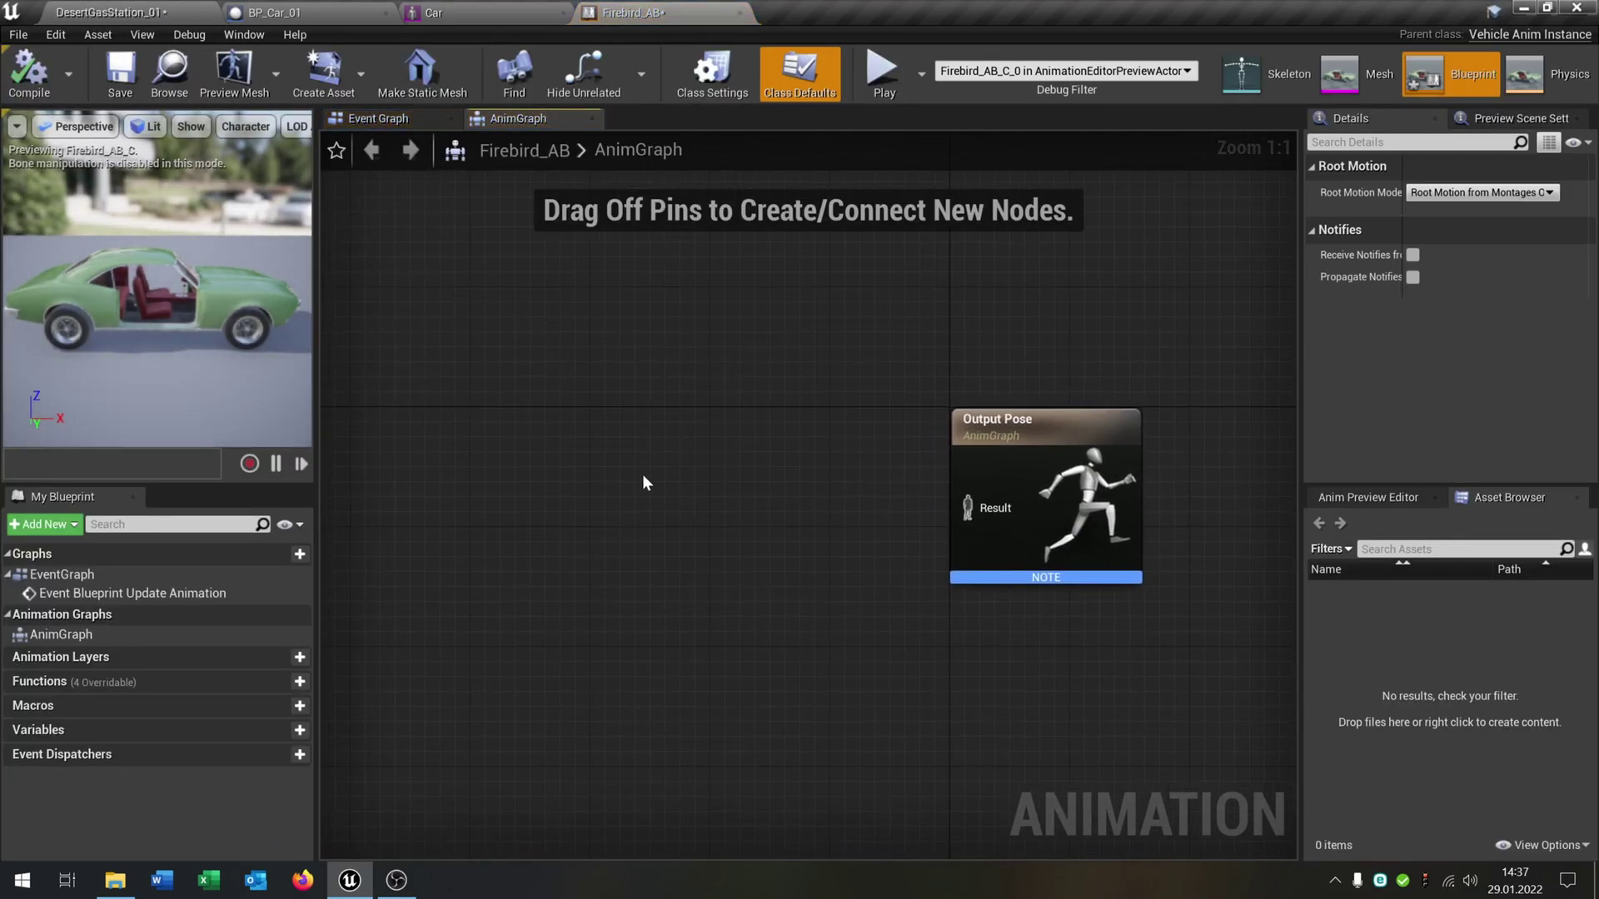
- Add a Wheel Handler node and wire it through Component To Local into Output Pose
right_click(643, 477)
text(whee)
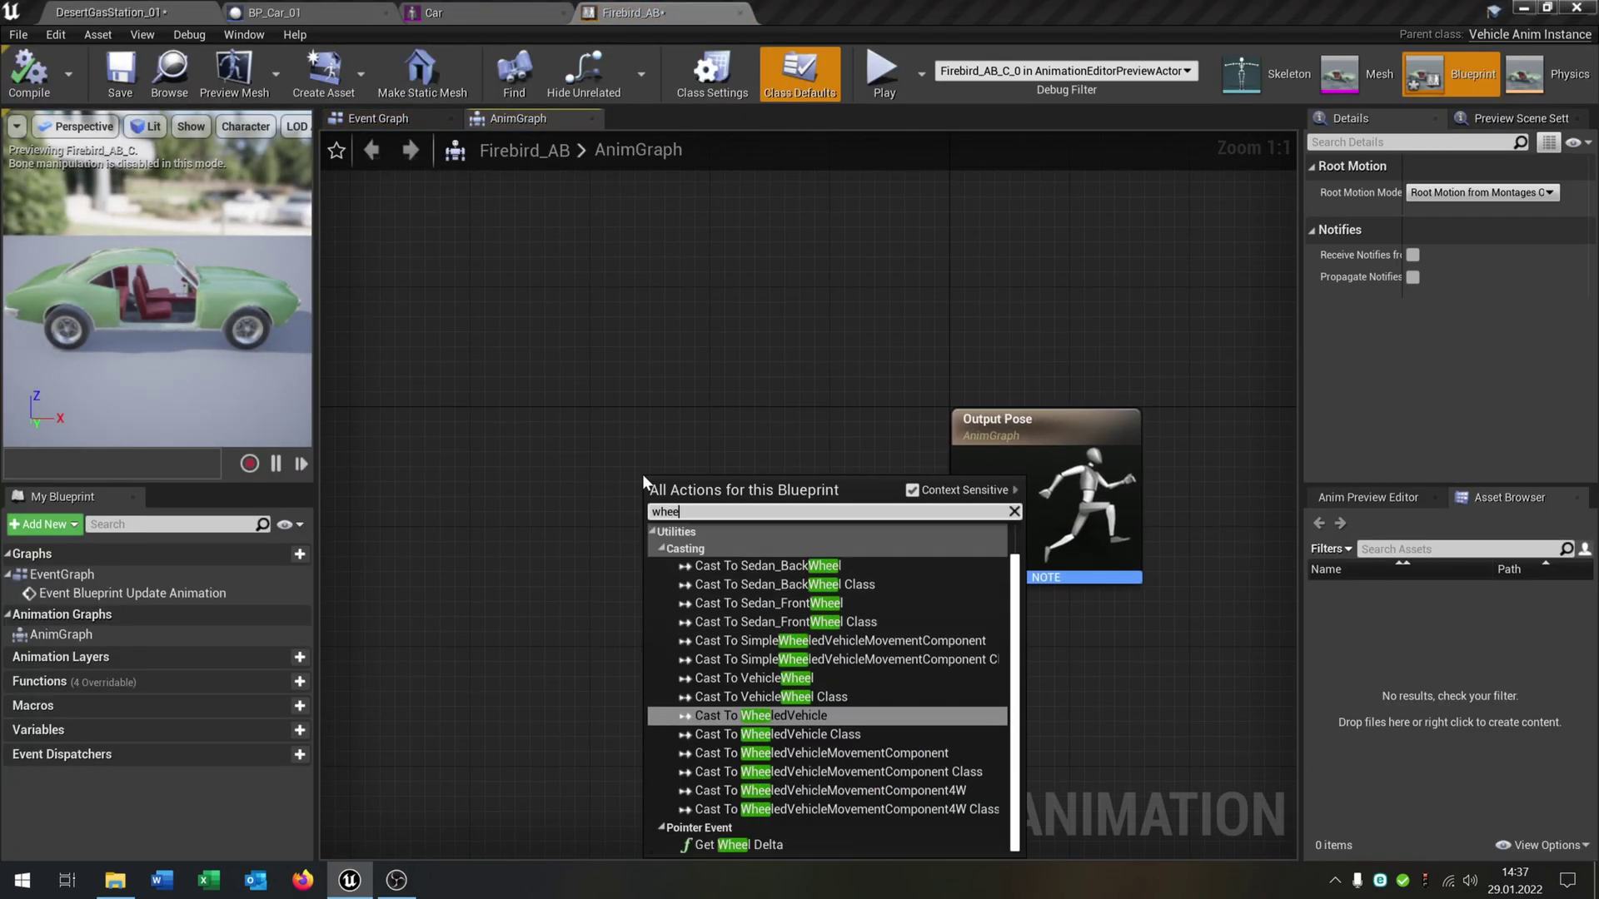
text(l hand)
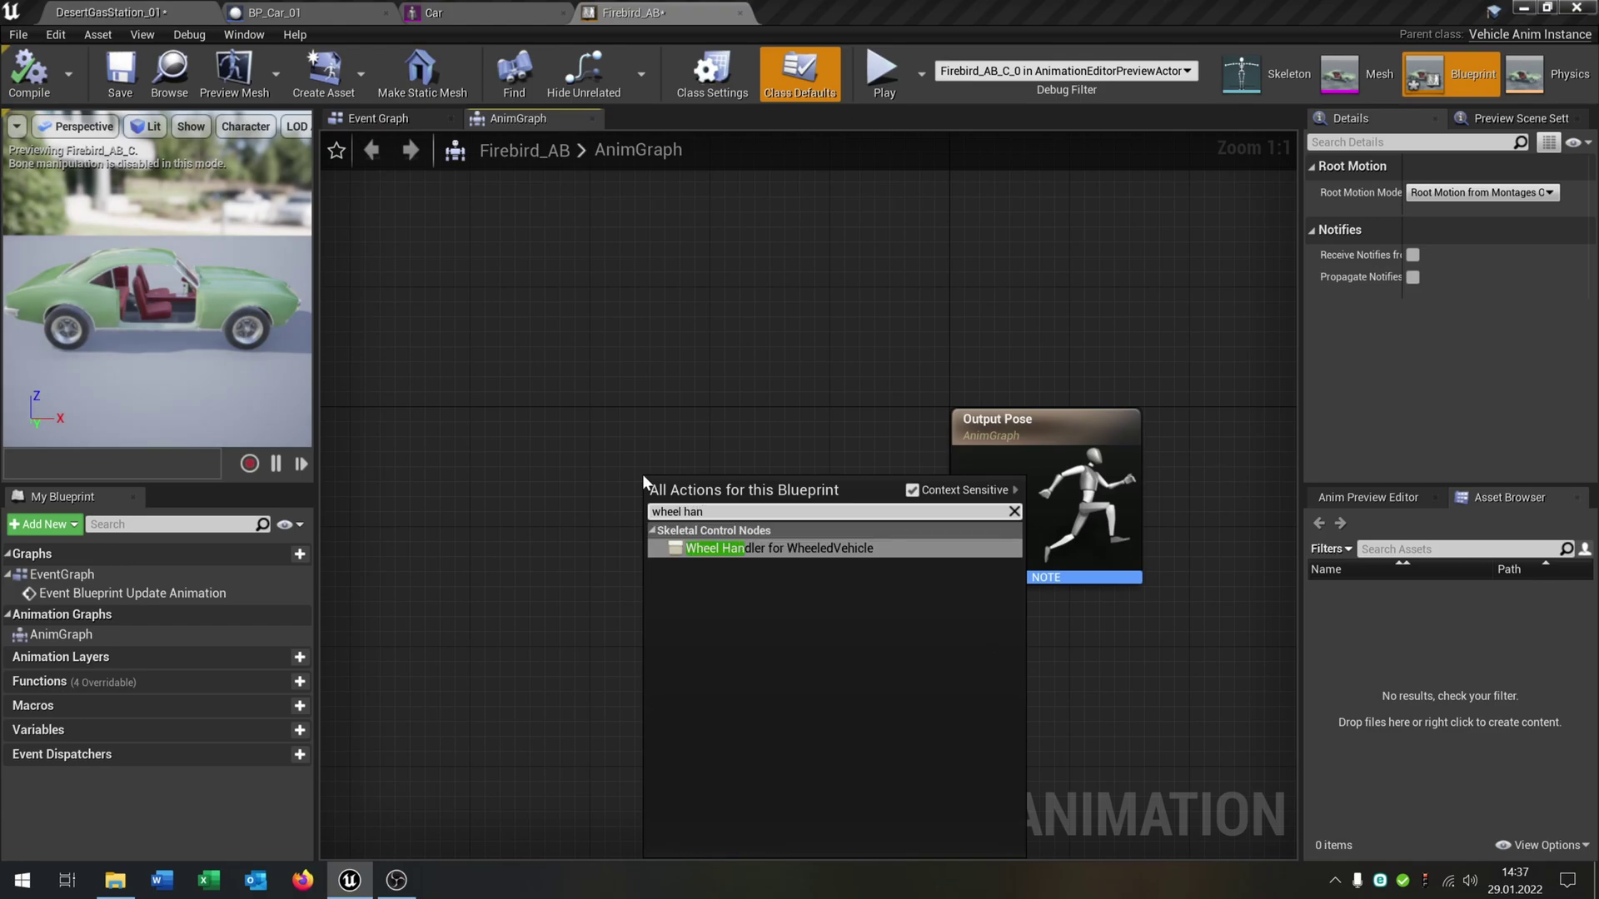
key(Return)
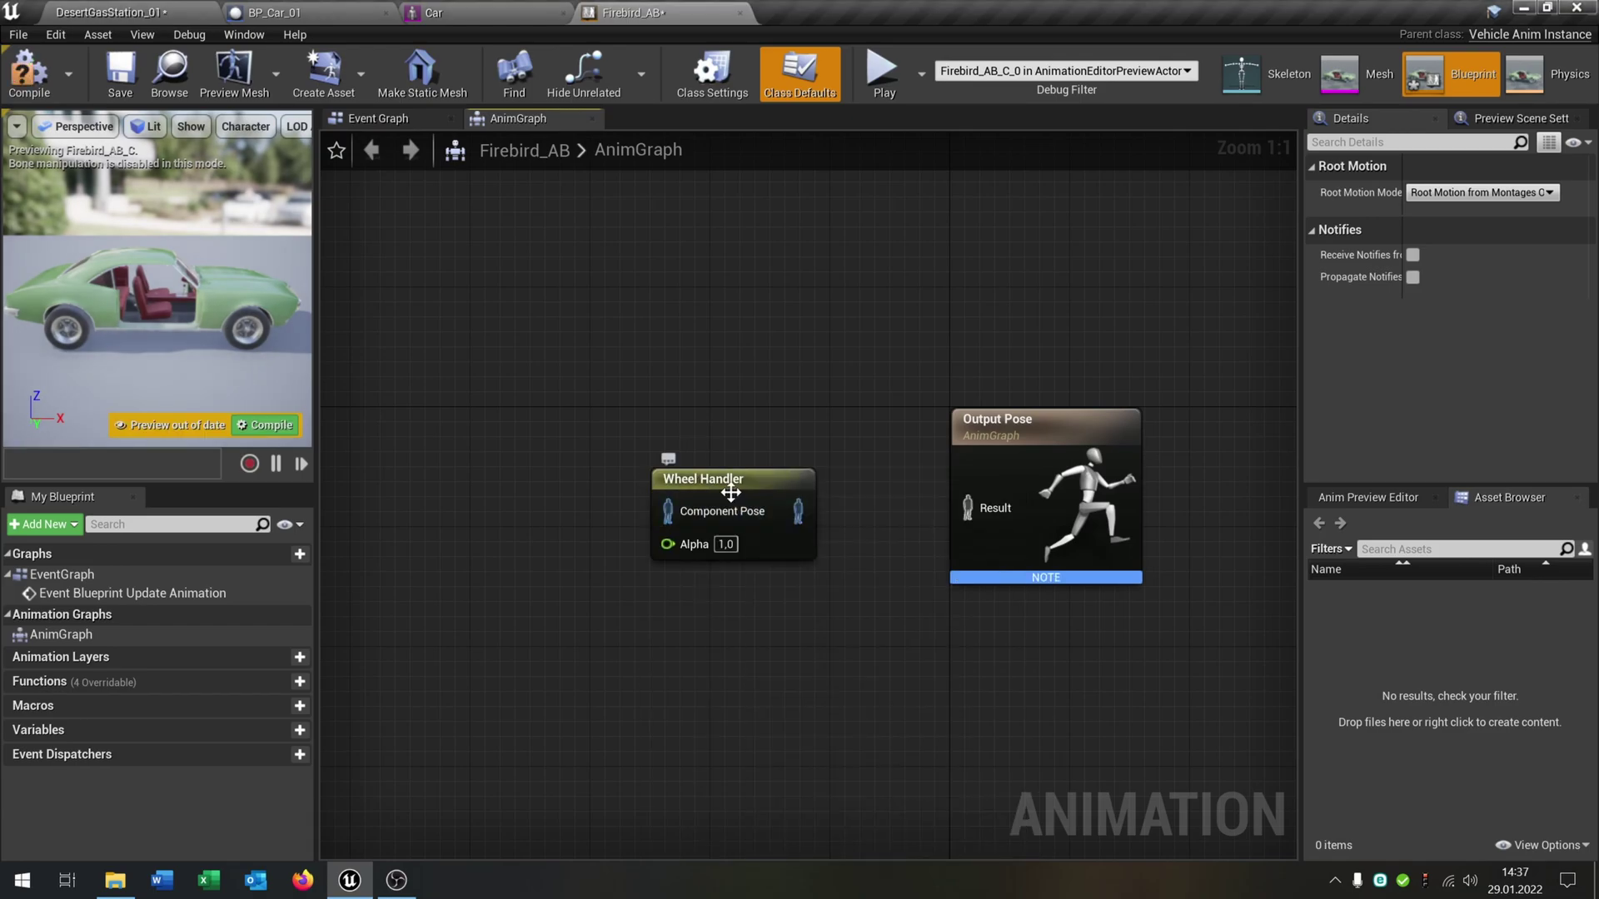
drag(736, 503, 968, 508)
drag(1033, 447, 1166, 429)
drag(904, 434, 963, 448)
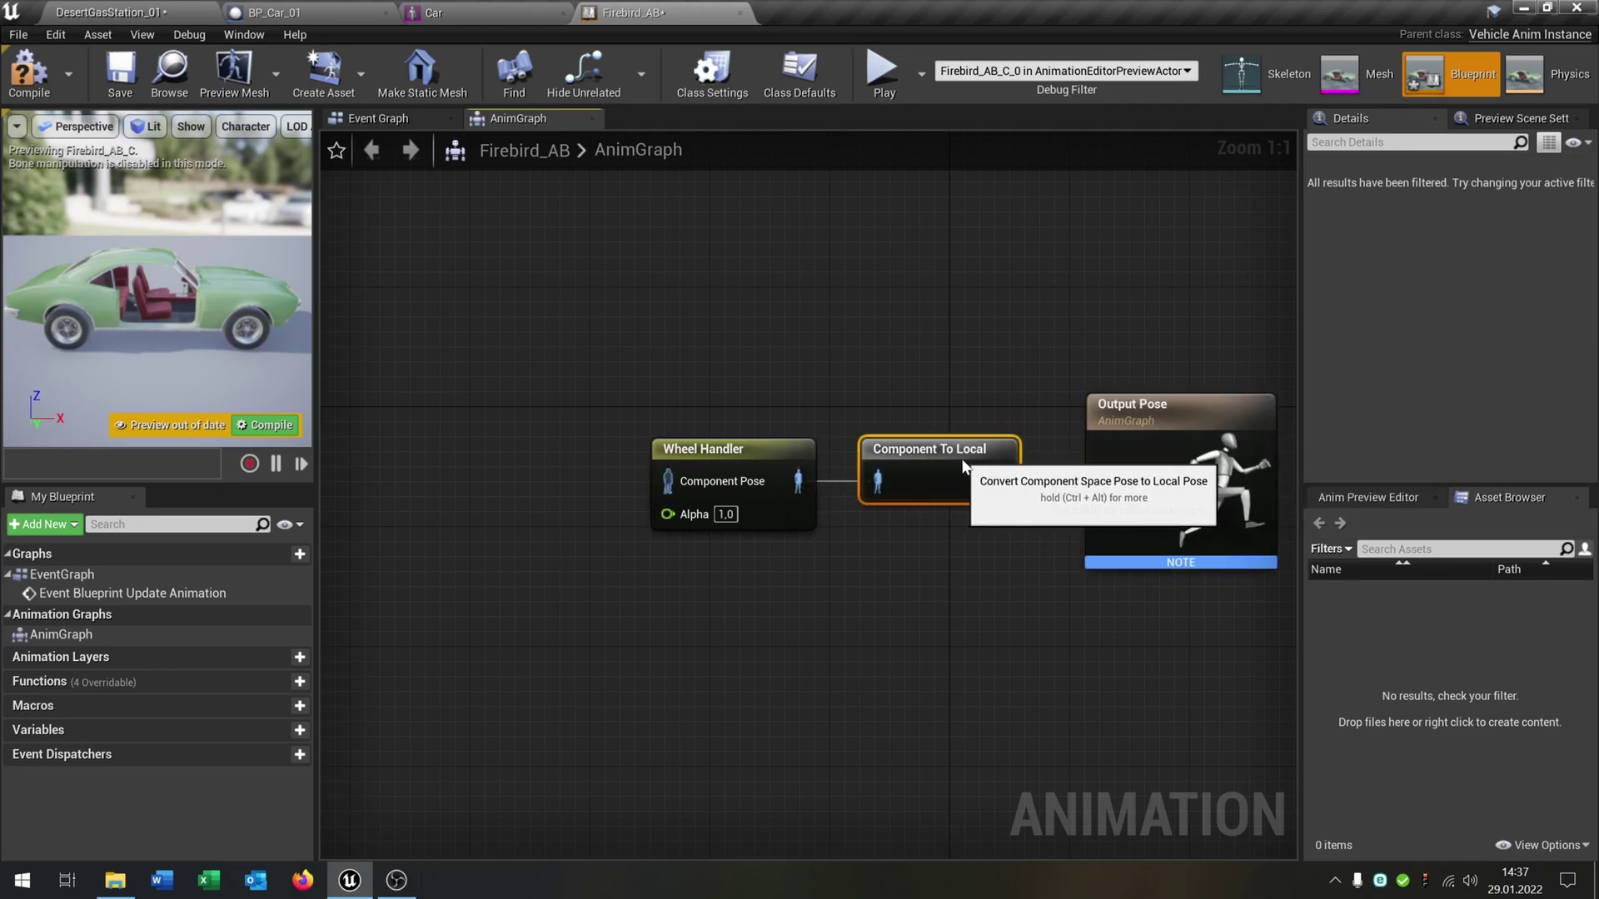
drag(1167, 415, 1139, 400)
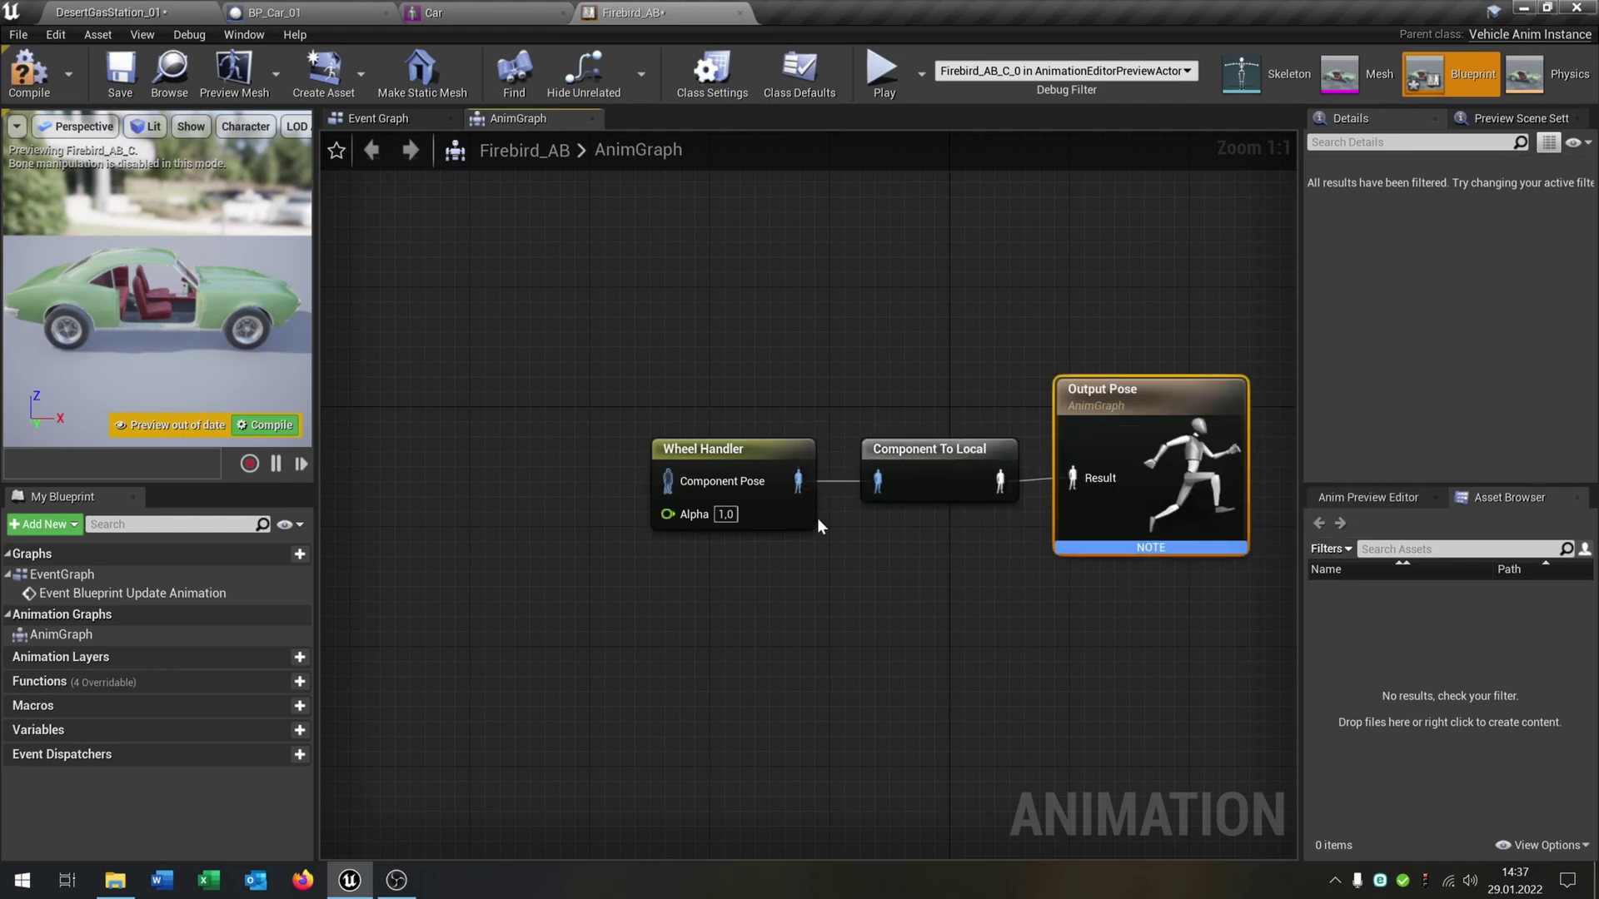
right_drag(751, 545, 970, 547)
- Feed a Mesh Space Ref Pose node into Wheel Handler, then compile and save Firebird_AB
right_click(604, 456)
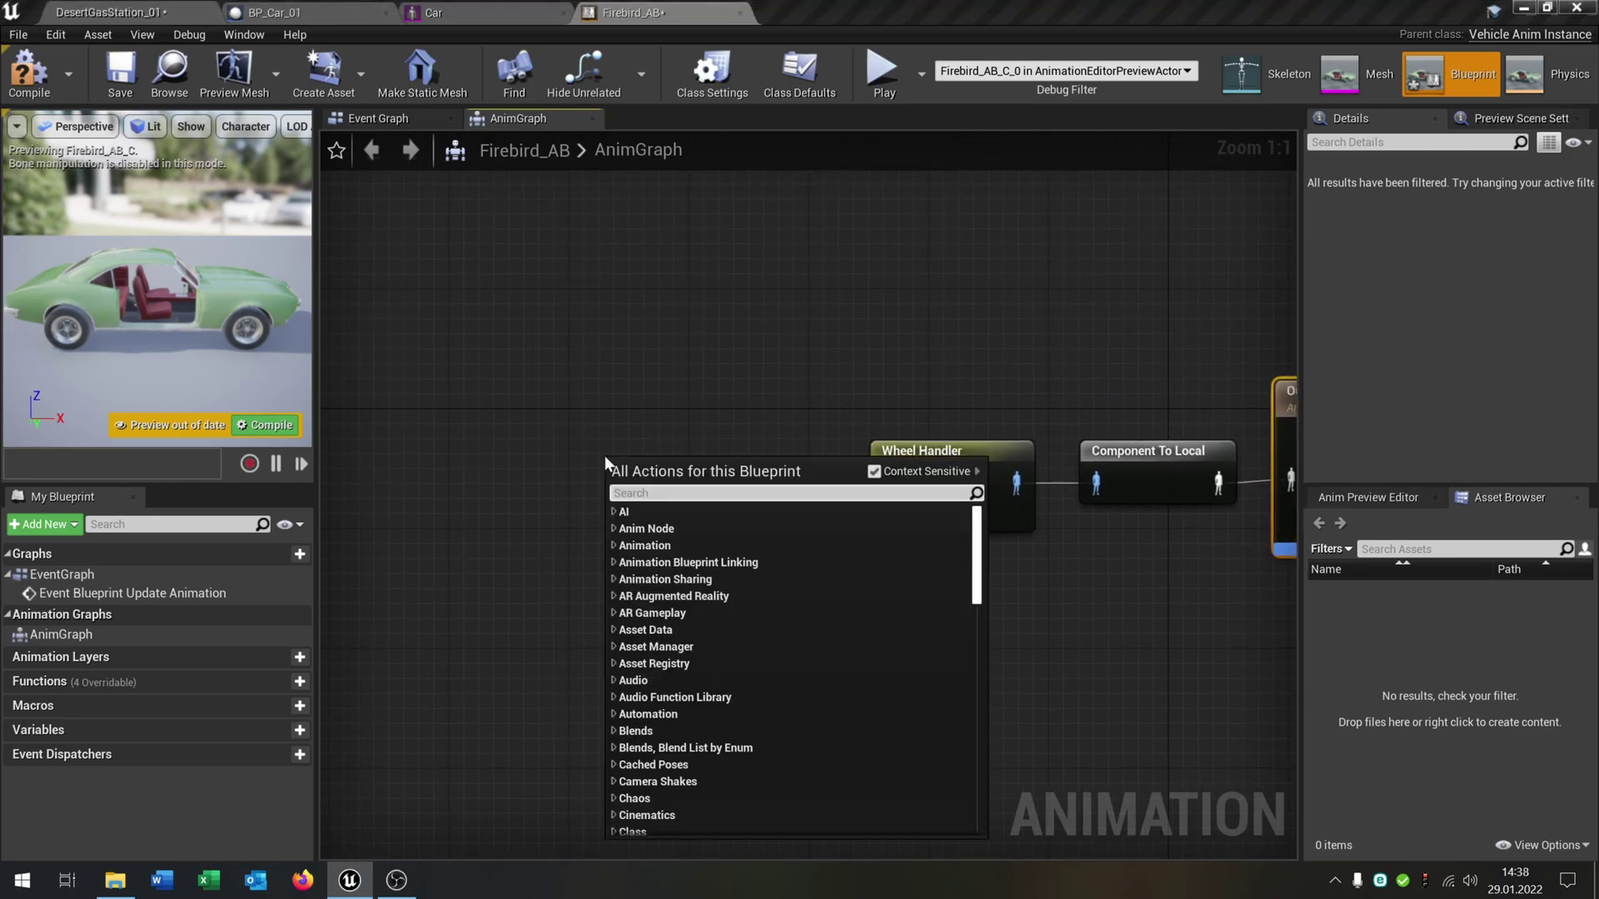
text(mesh re)
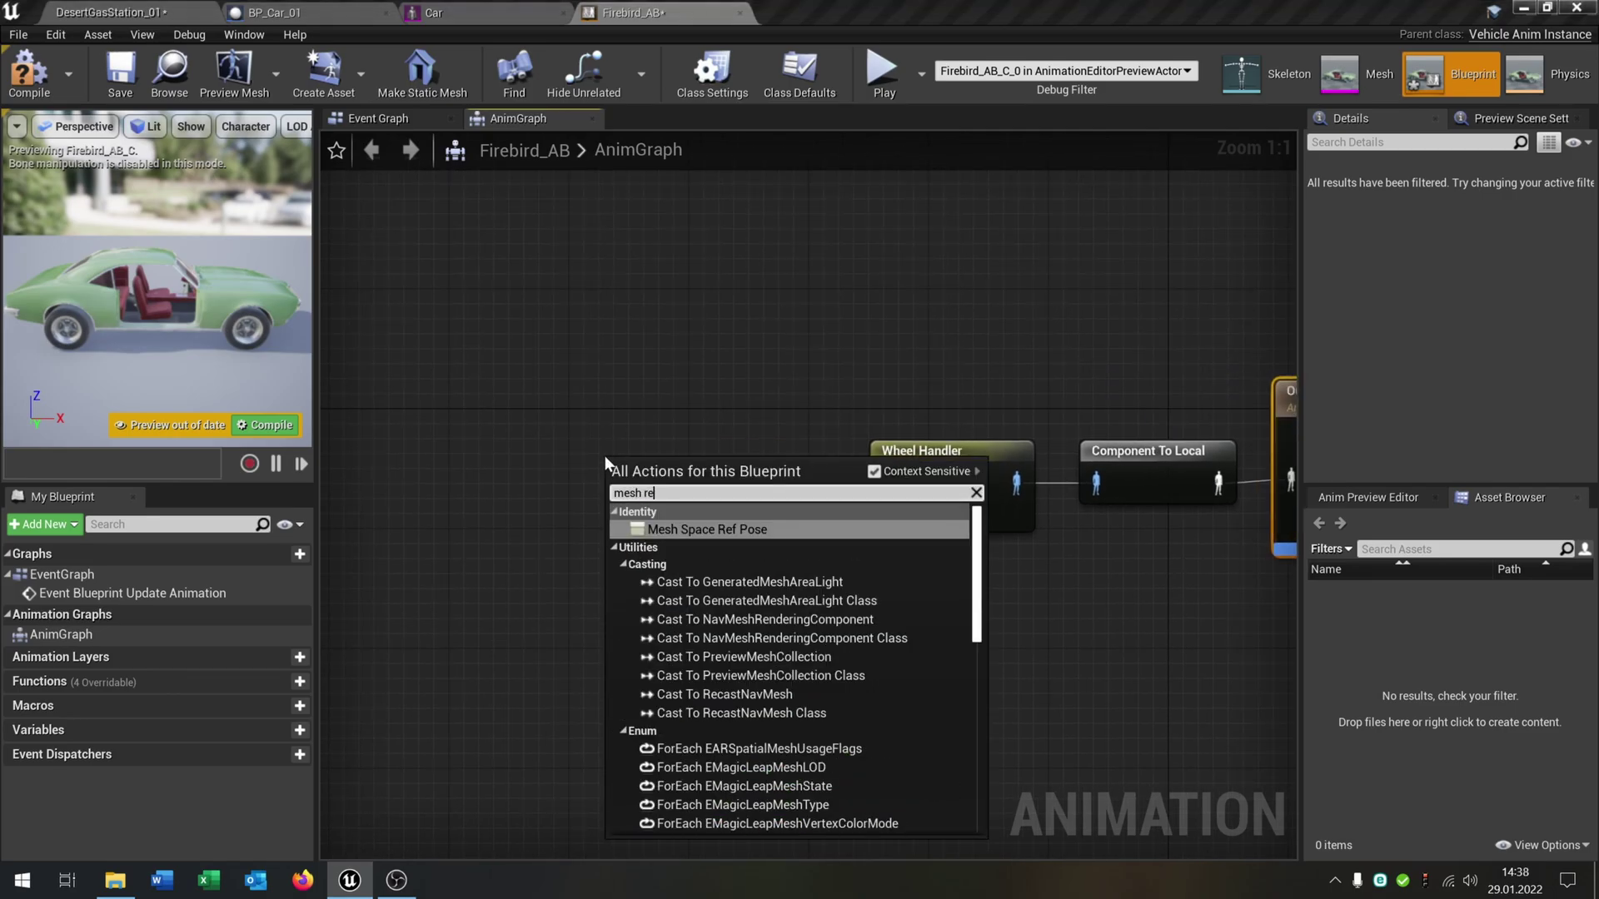
key(Return)
drag(745, 498, 886, 483)
drag(698, 472, 727, 456)
right_drag(955, 672, 672, 645)
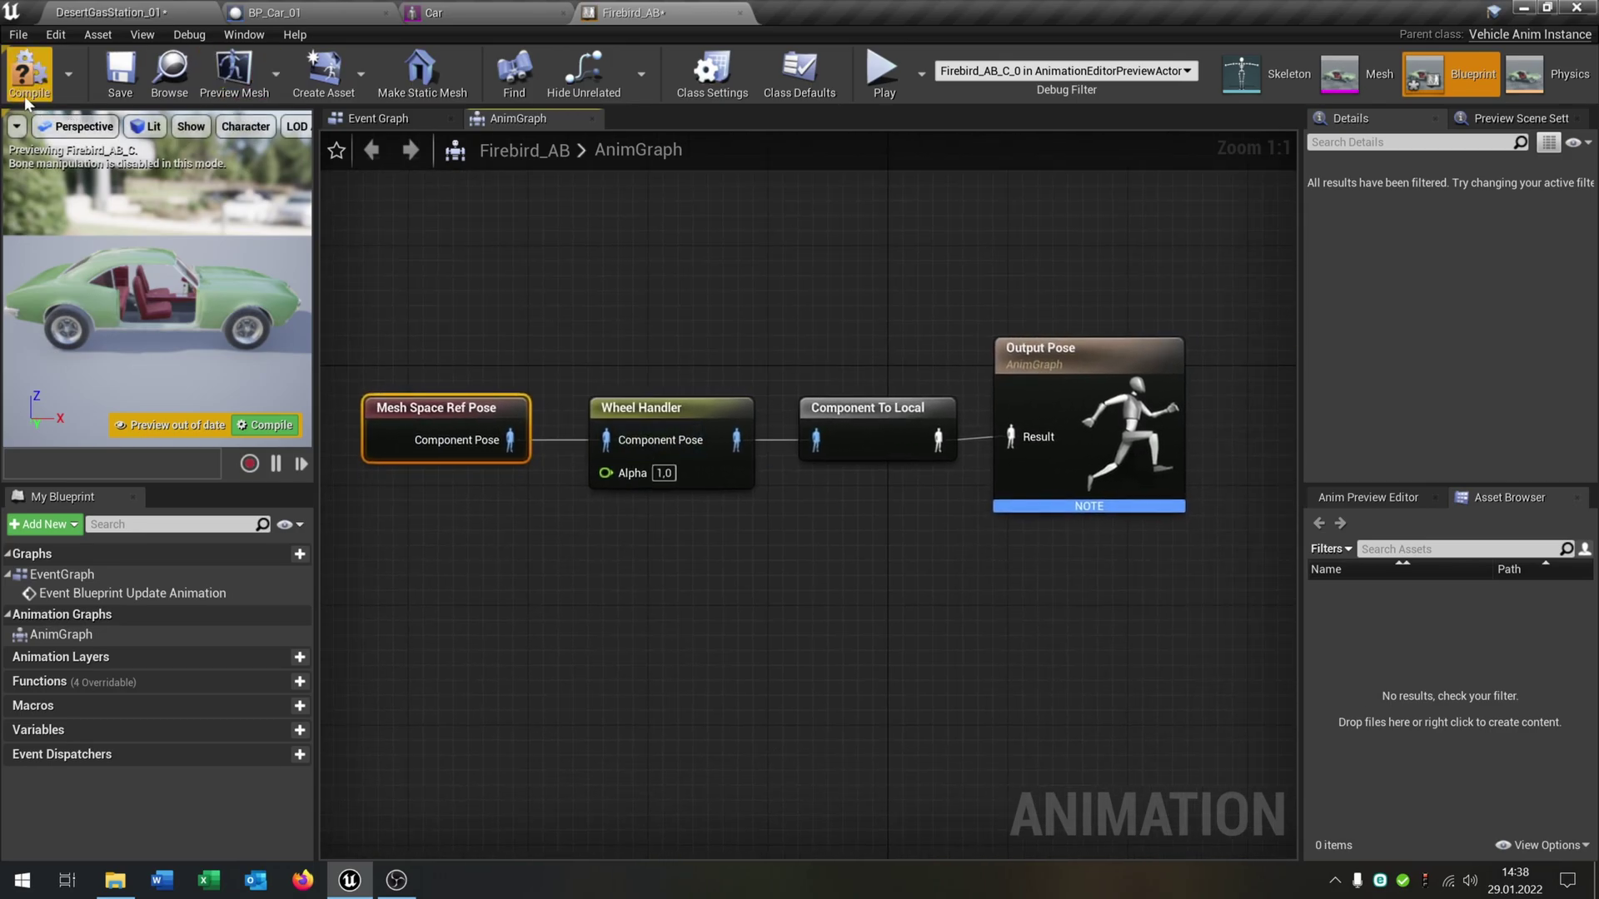
click(29, 71)
click(121, 71)
- Close Firebird_AB and create a WheeledVehicle Blueprint Class named Firebird in Import_Test
click(739, 12)
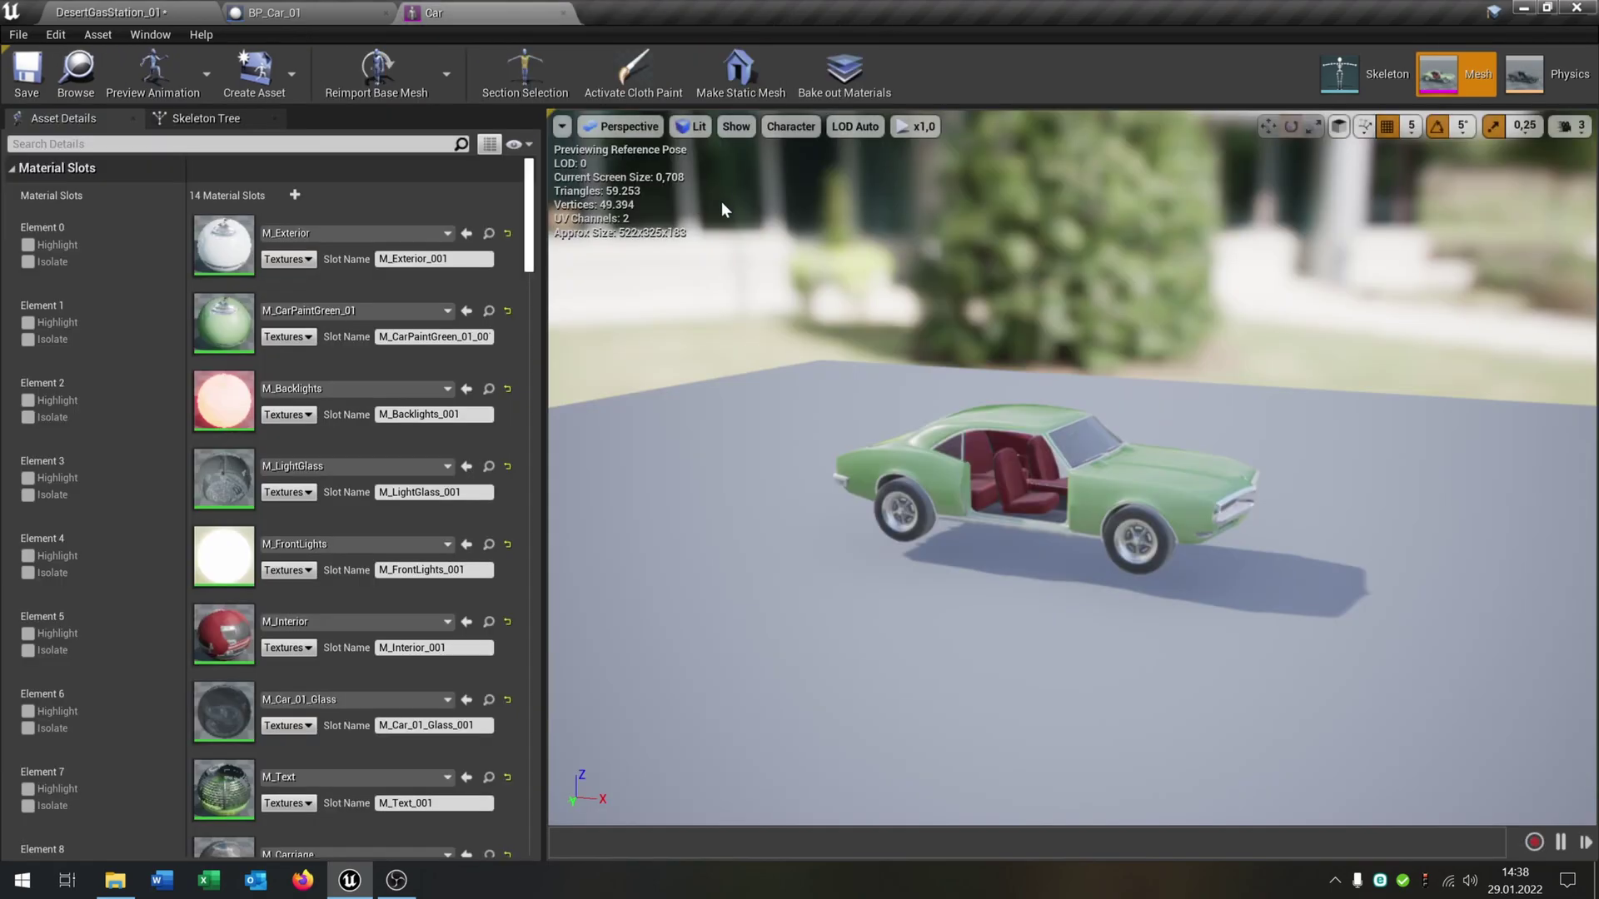
click(95, 9)
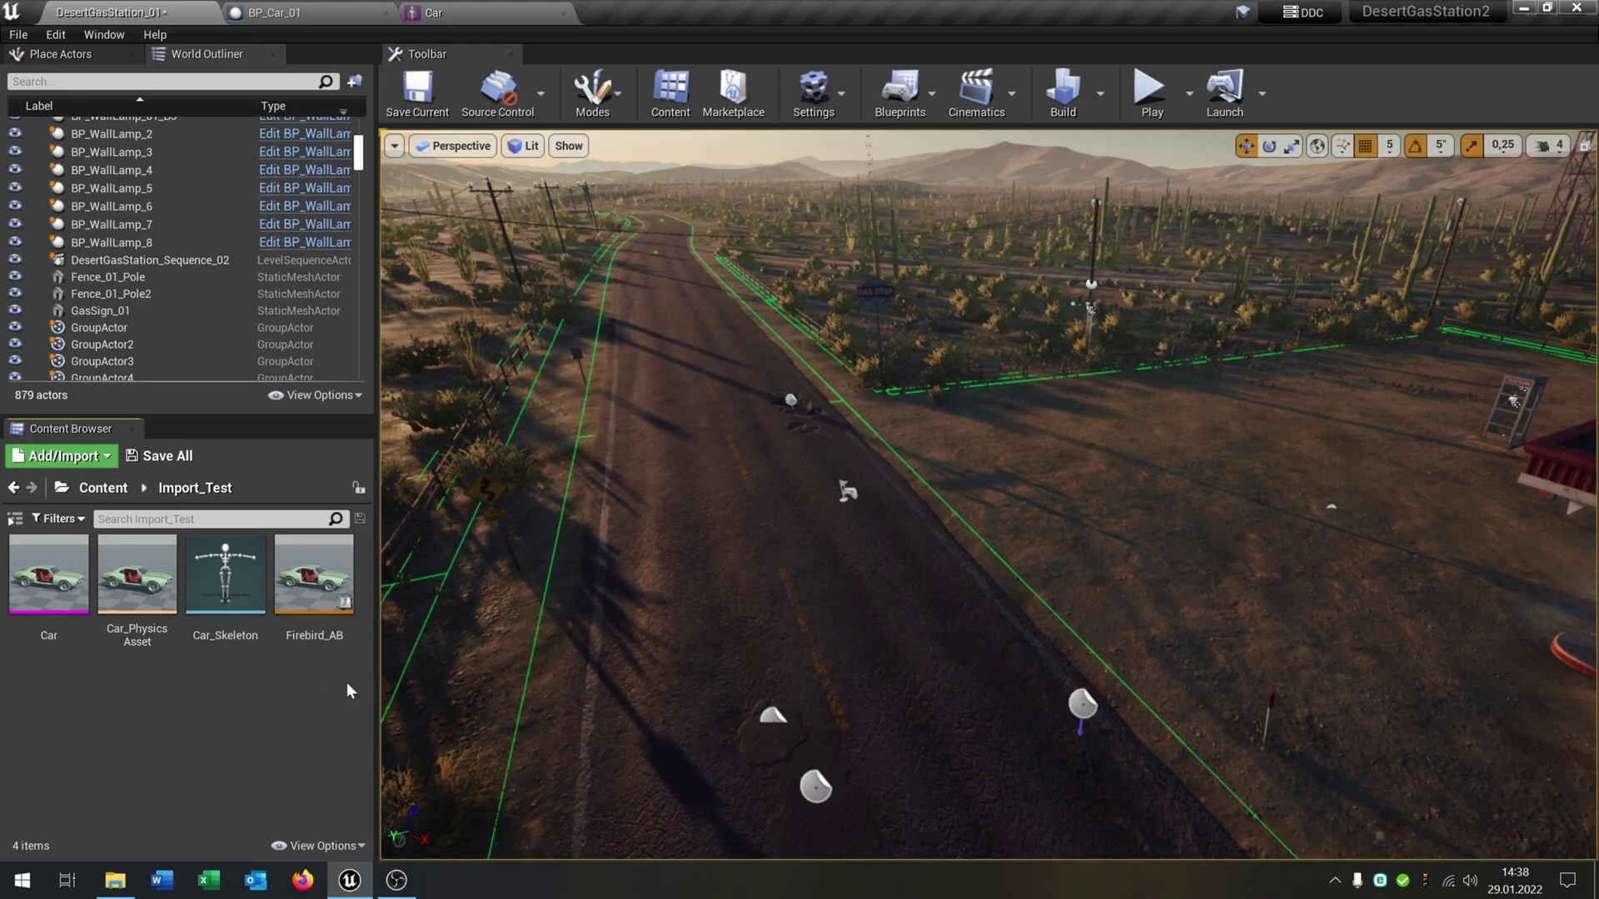
right_click(202, 711)
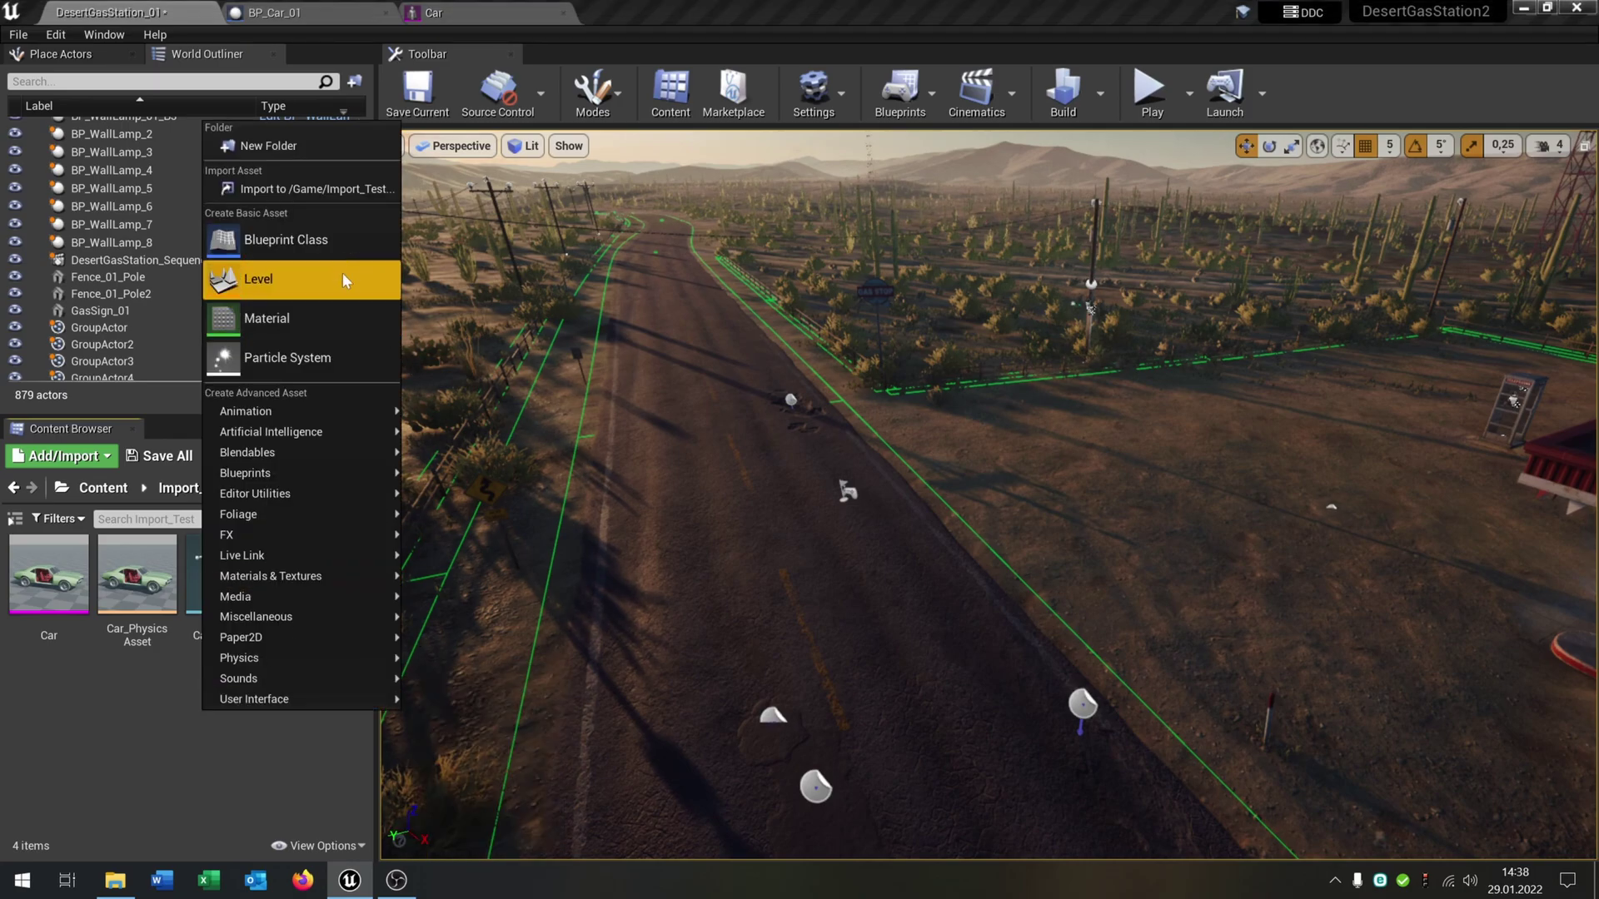
click(333, 237)
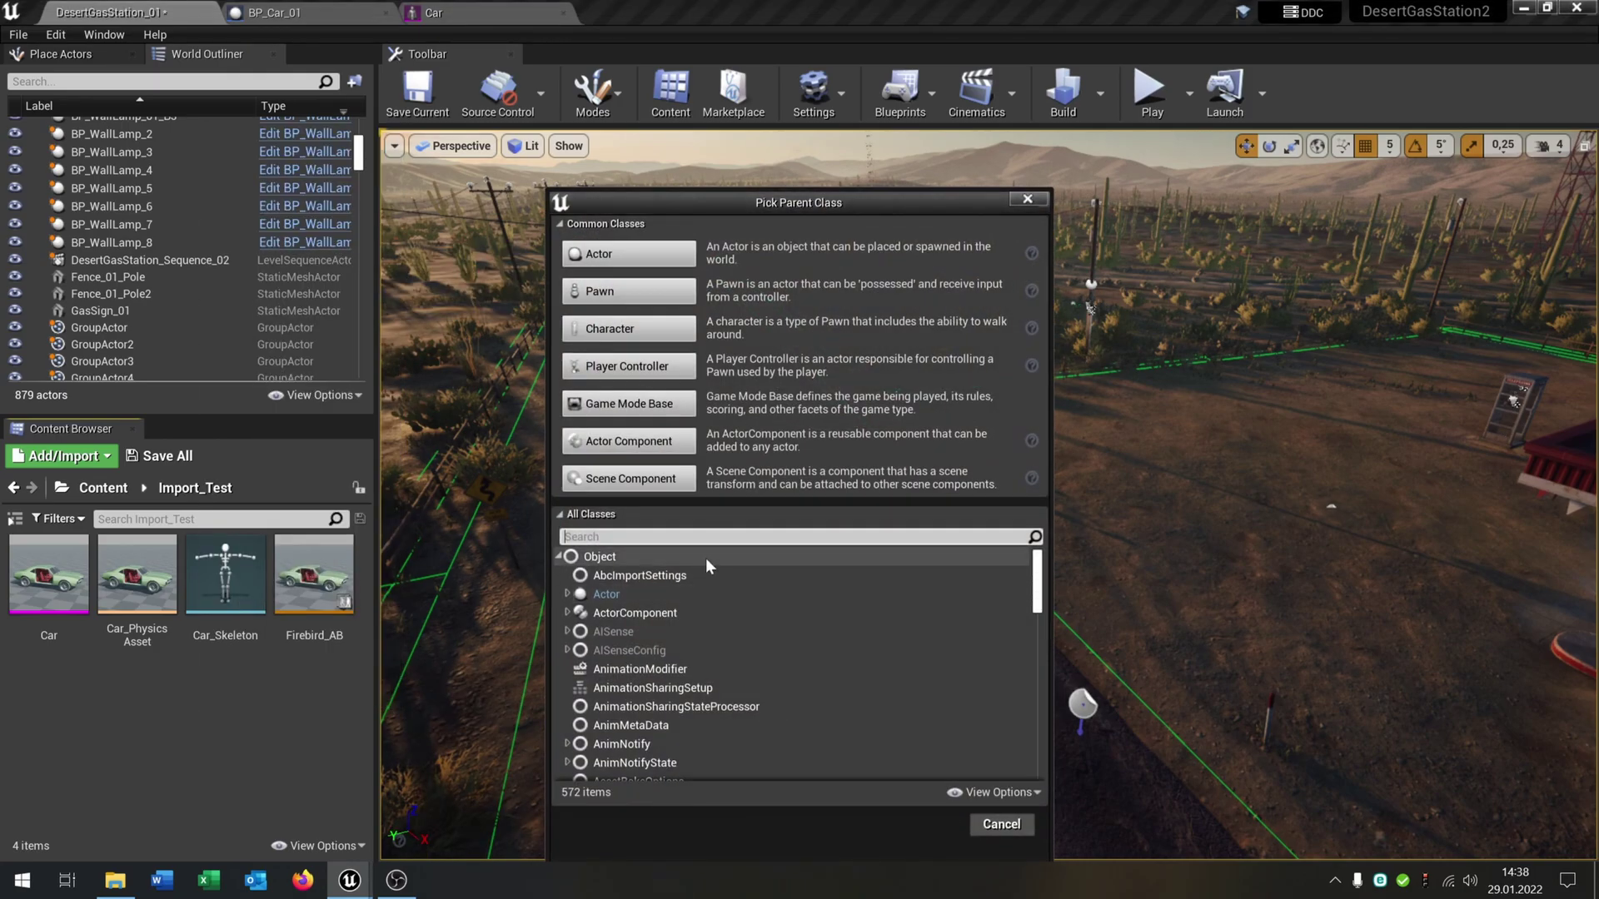
text(whee)
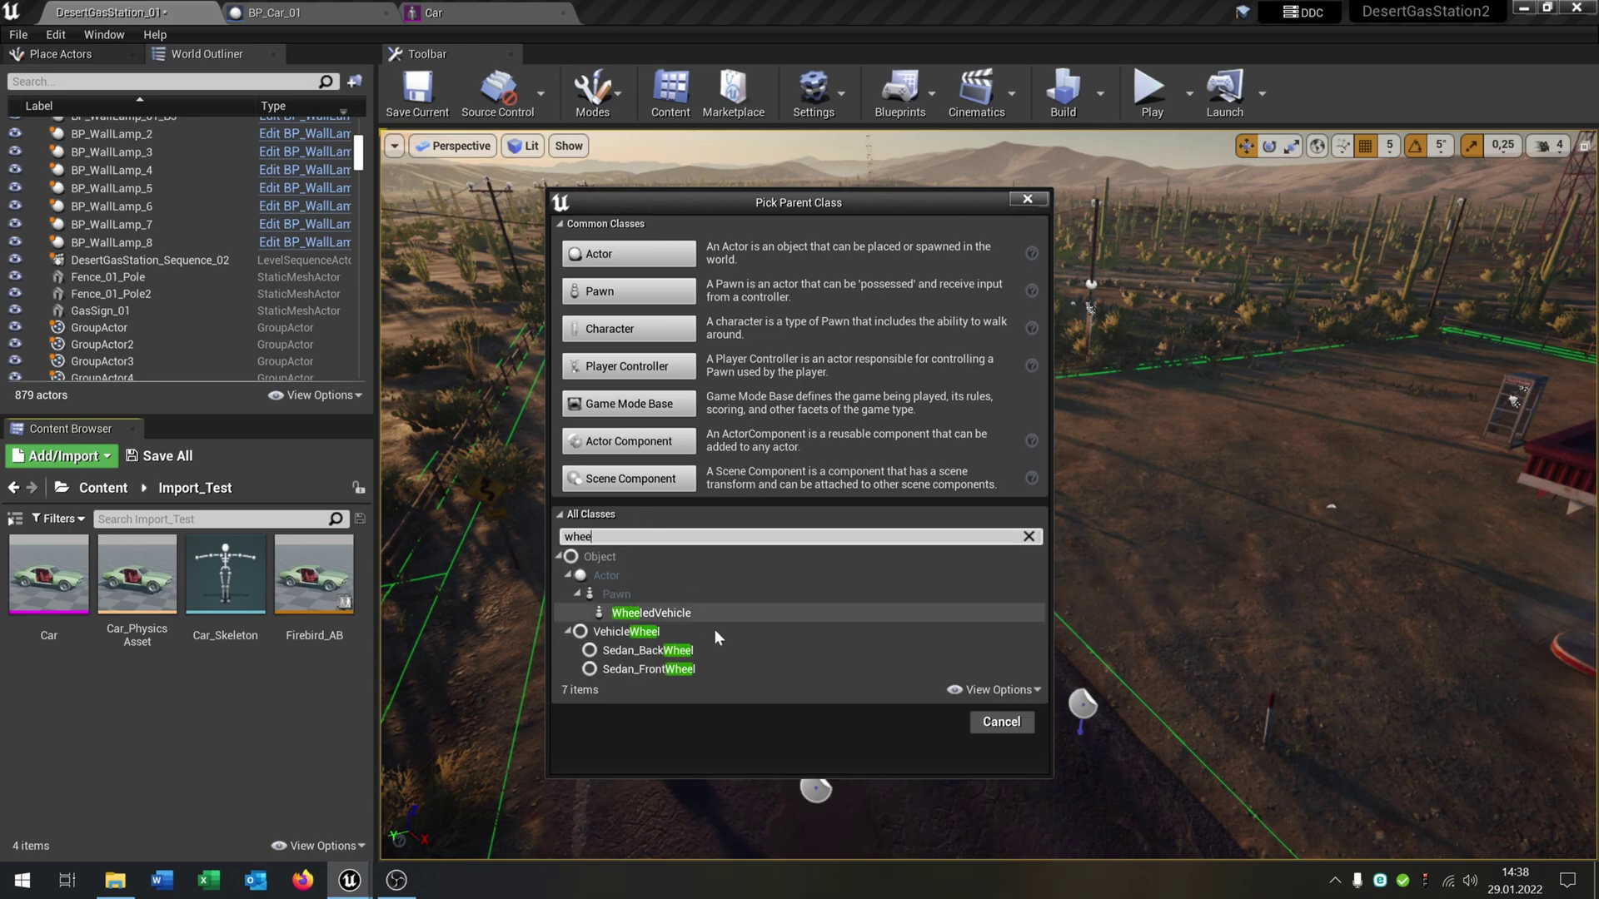
click(707, 618)
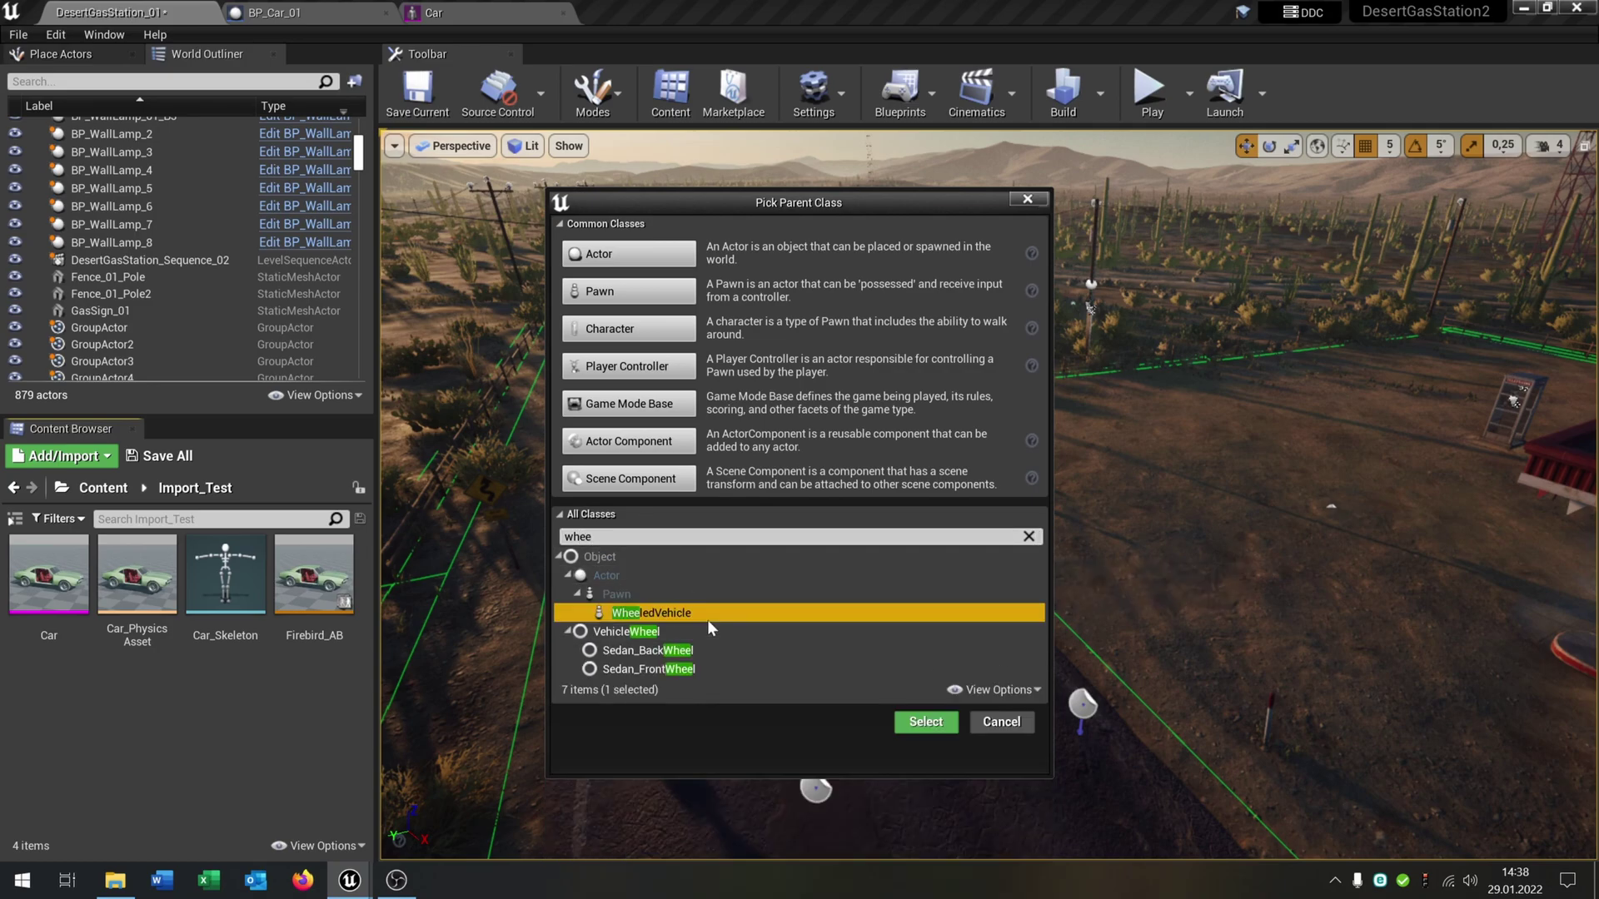
click(915, 724)
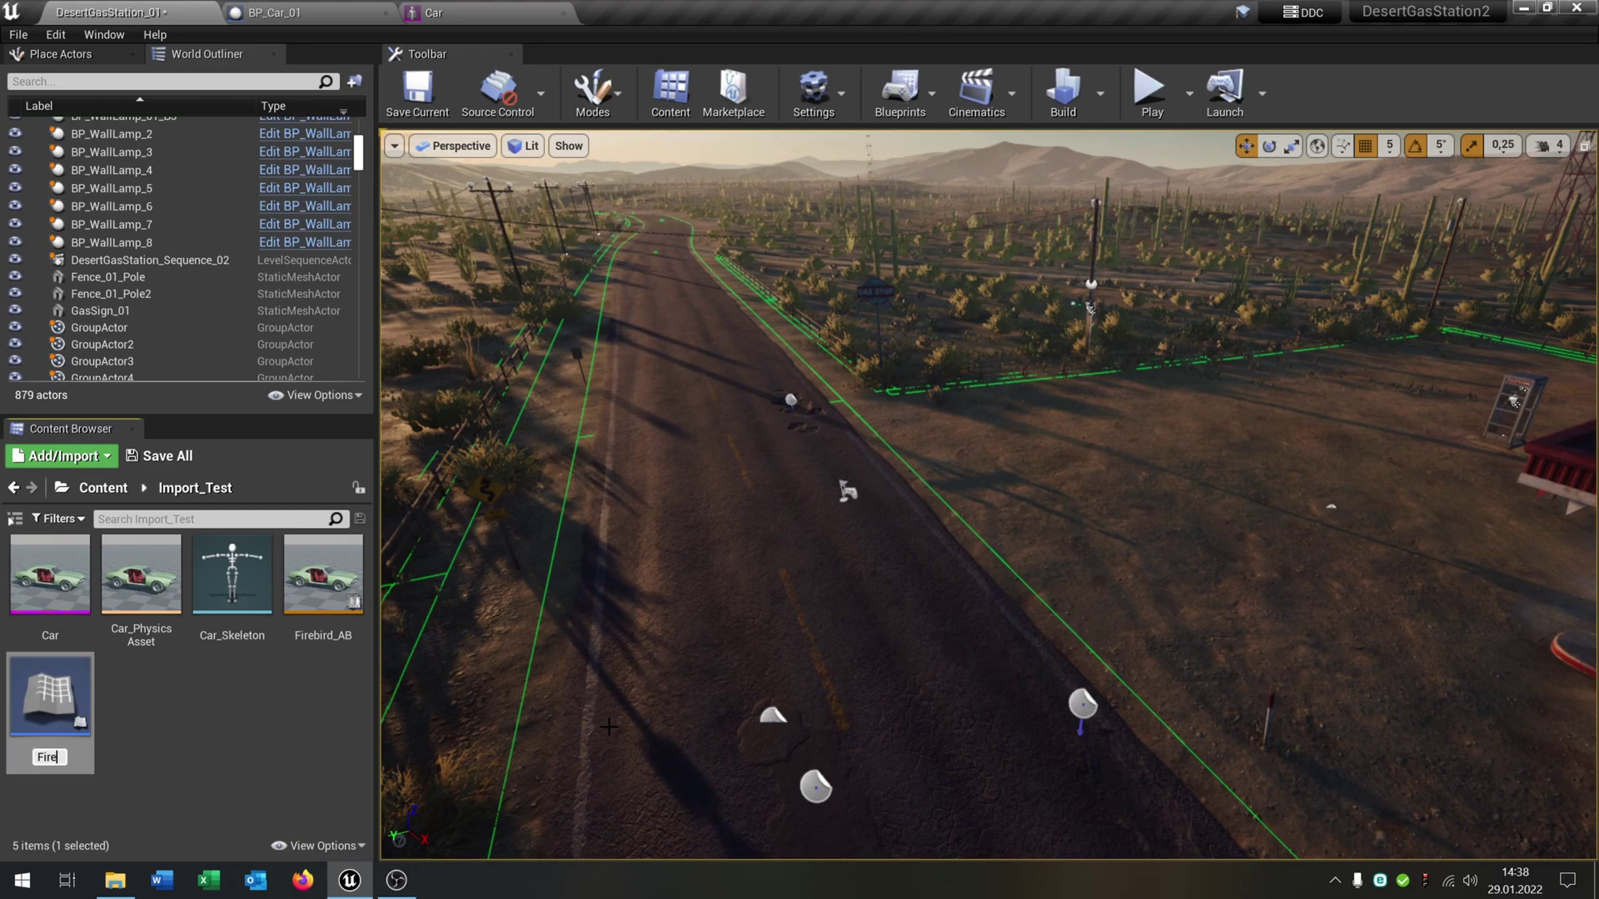
key(Return)
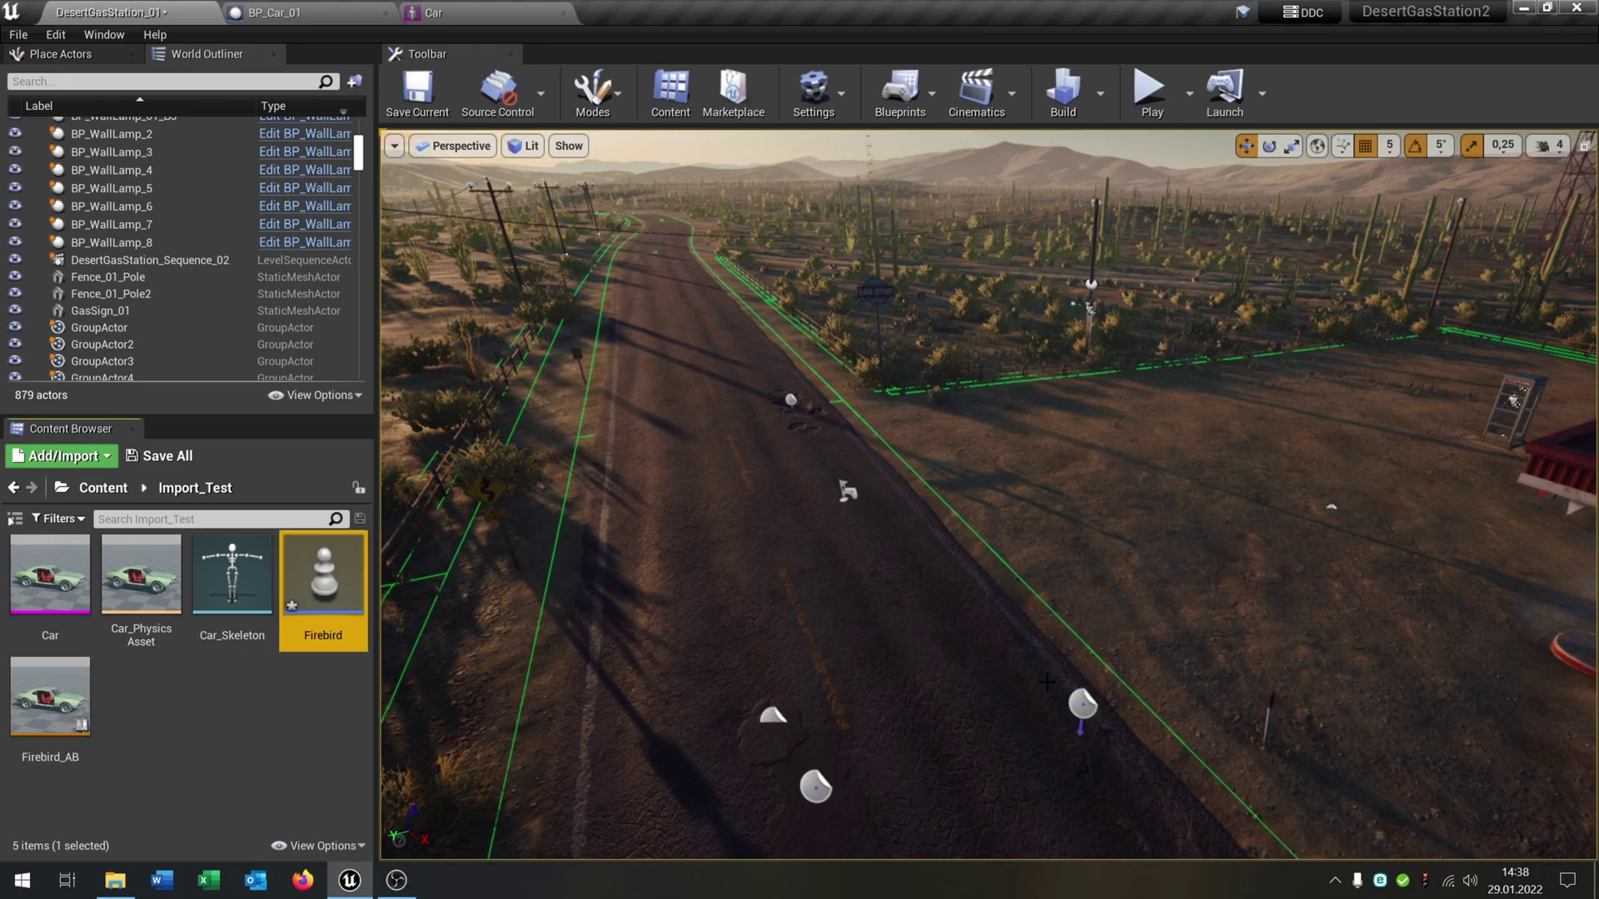
- Open the Firebird blueprint and set its Mesh component's skeletal mesh to Car
double_click(323, 583)
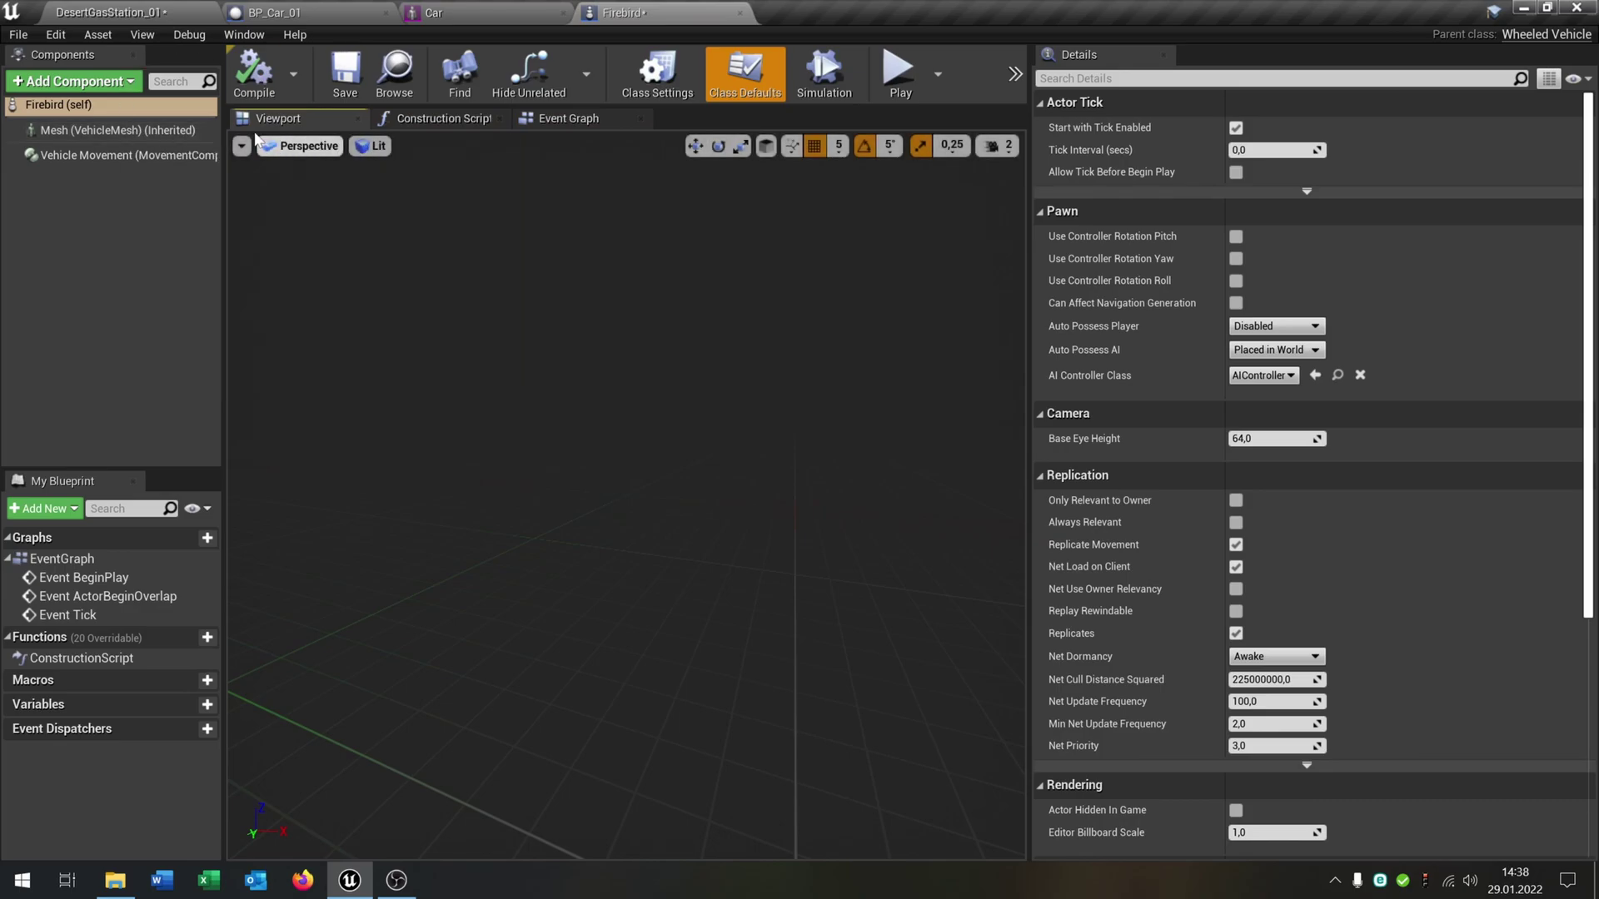
click(155, 130)
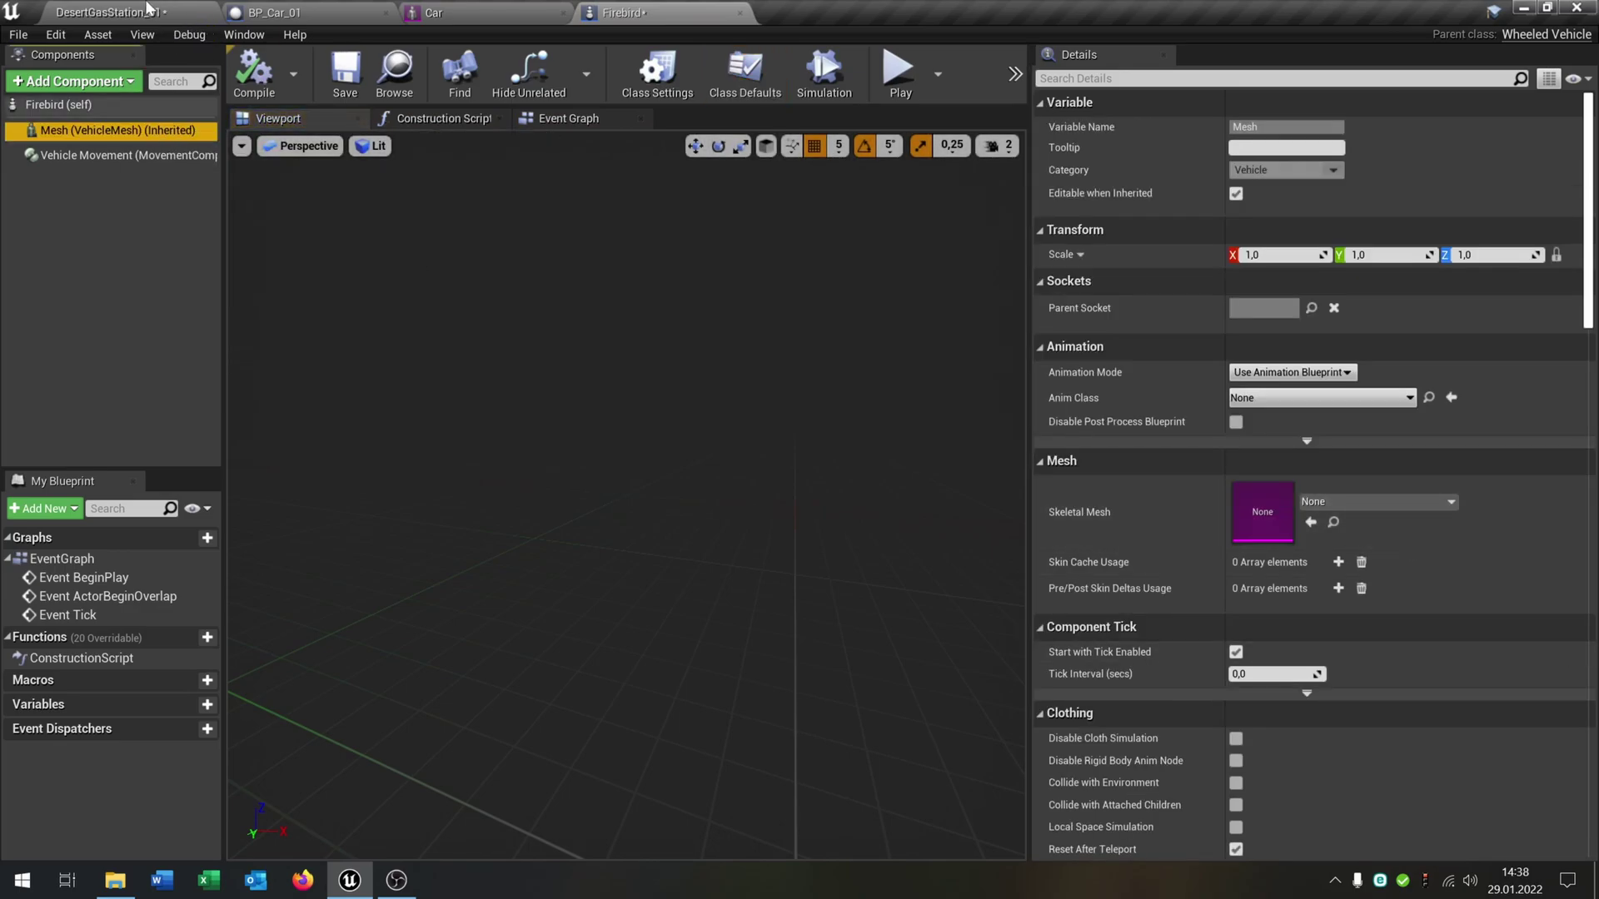
click(108, 12)
click(50, 583)
click(616, 10)
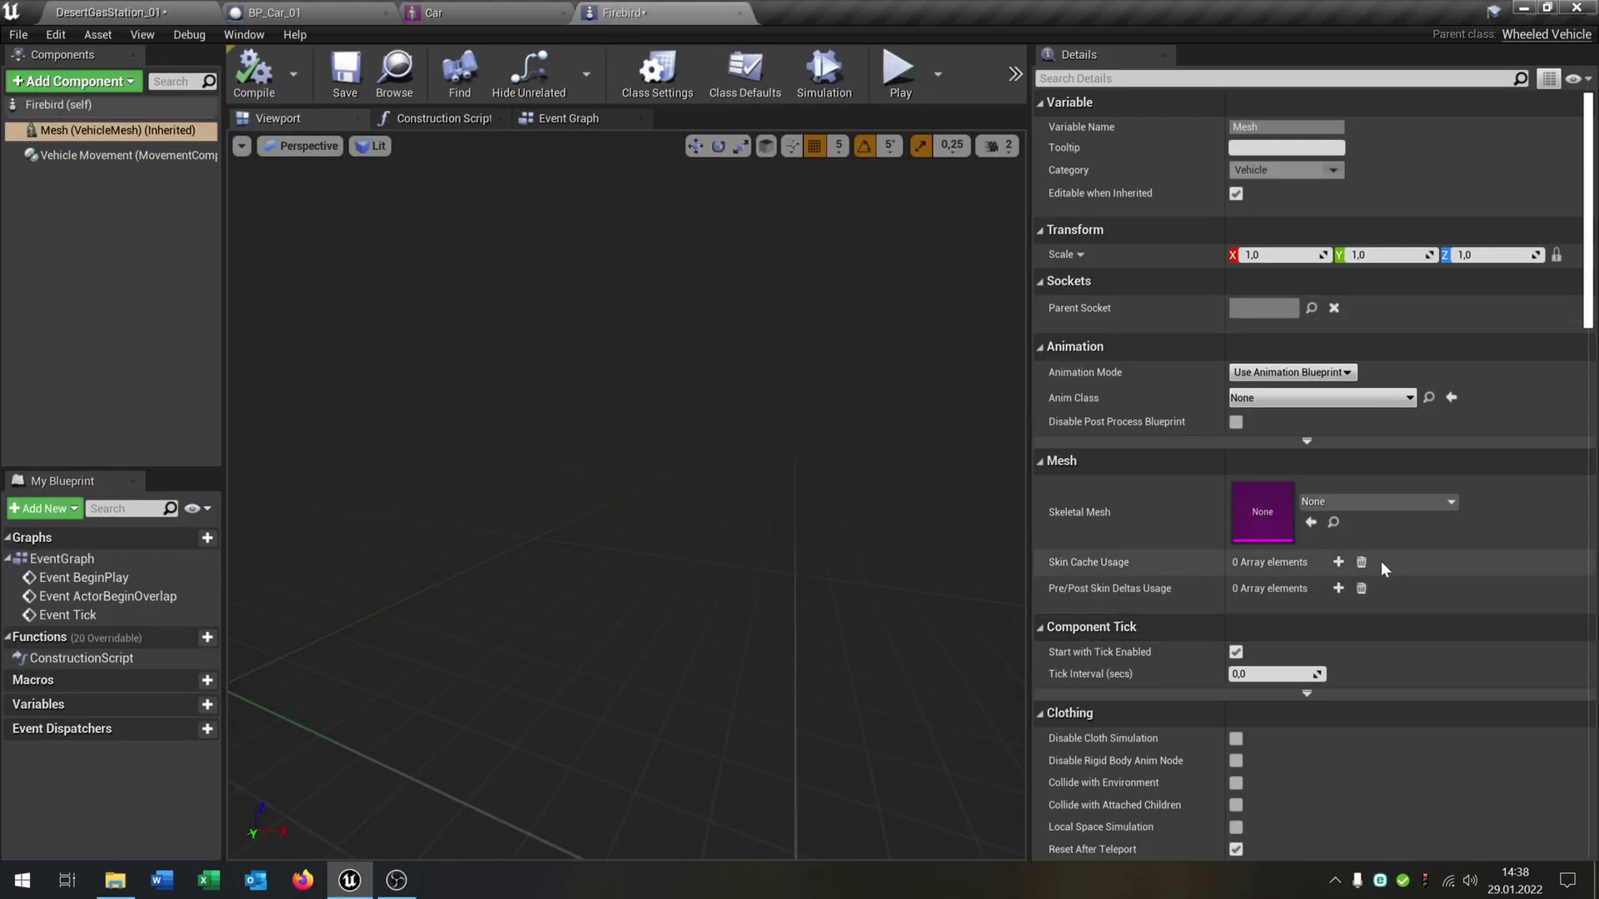
click(1310, 522)
drag(859, 571, 851, 437)
- Set the Mesh component's Anim Class to Firebird_AB
click(108, 12)
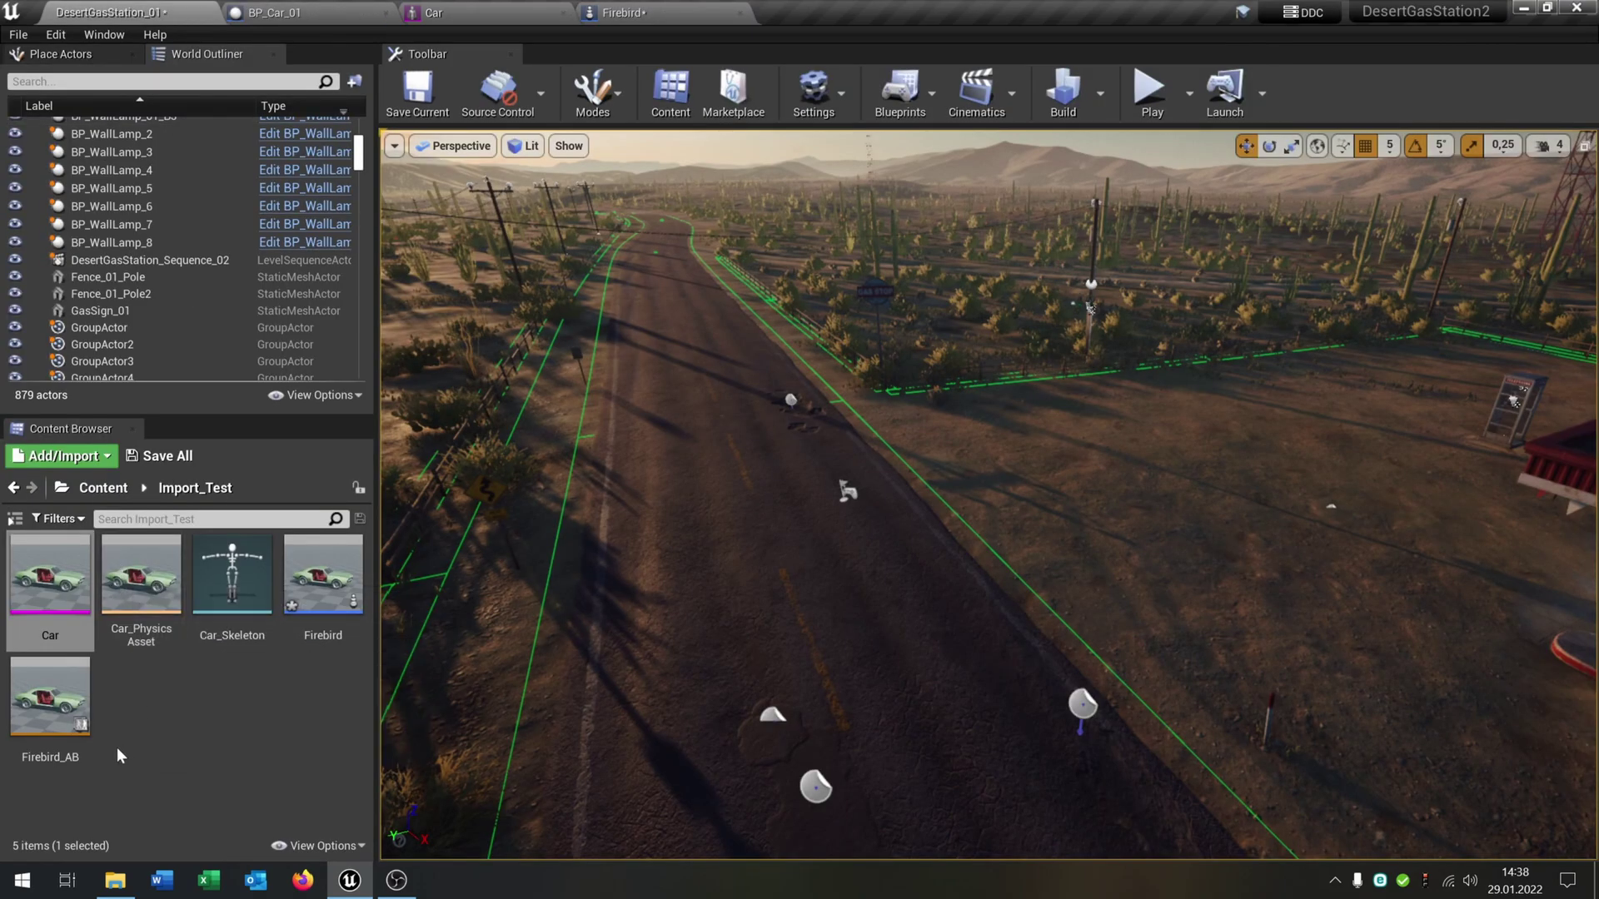
click(50, 700)
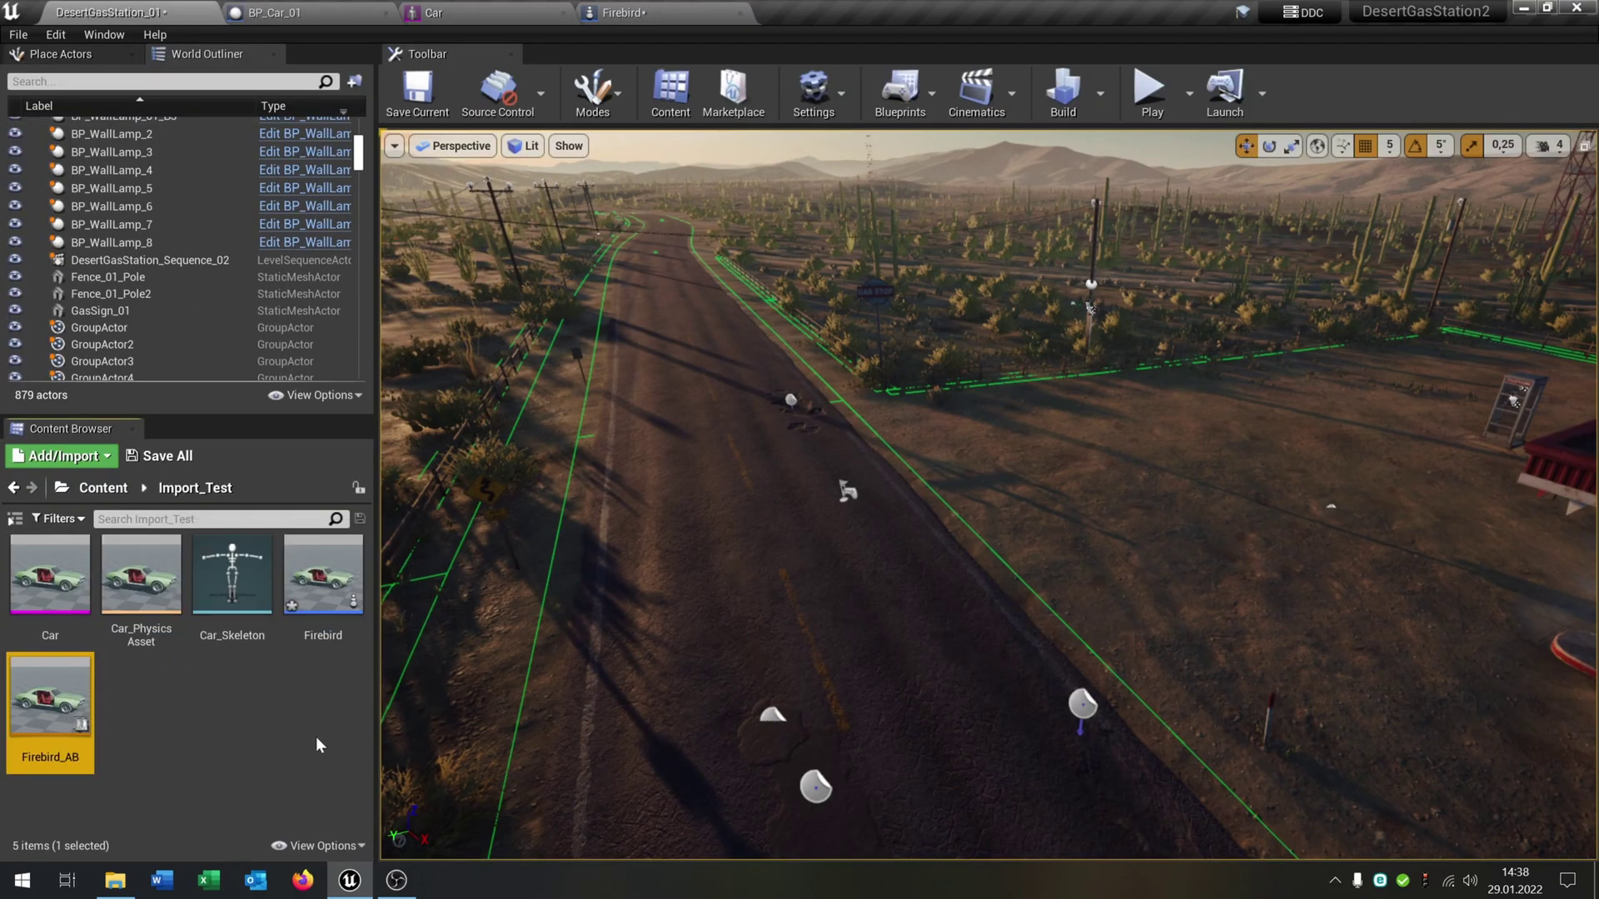
click(633, 11)
click(1451, 397)
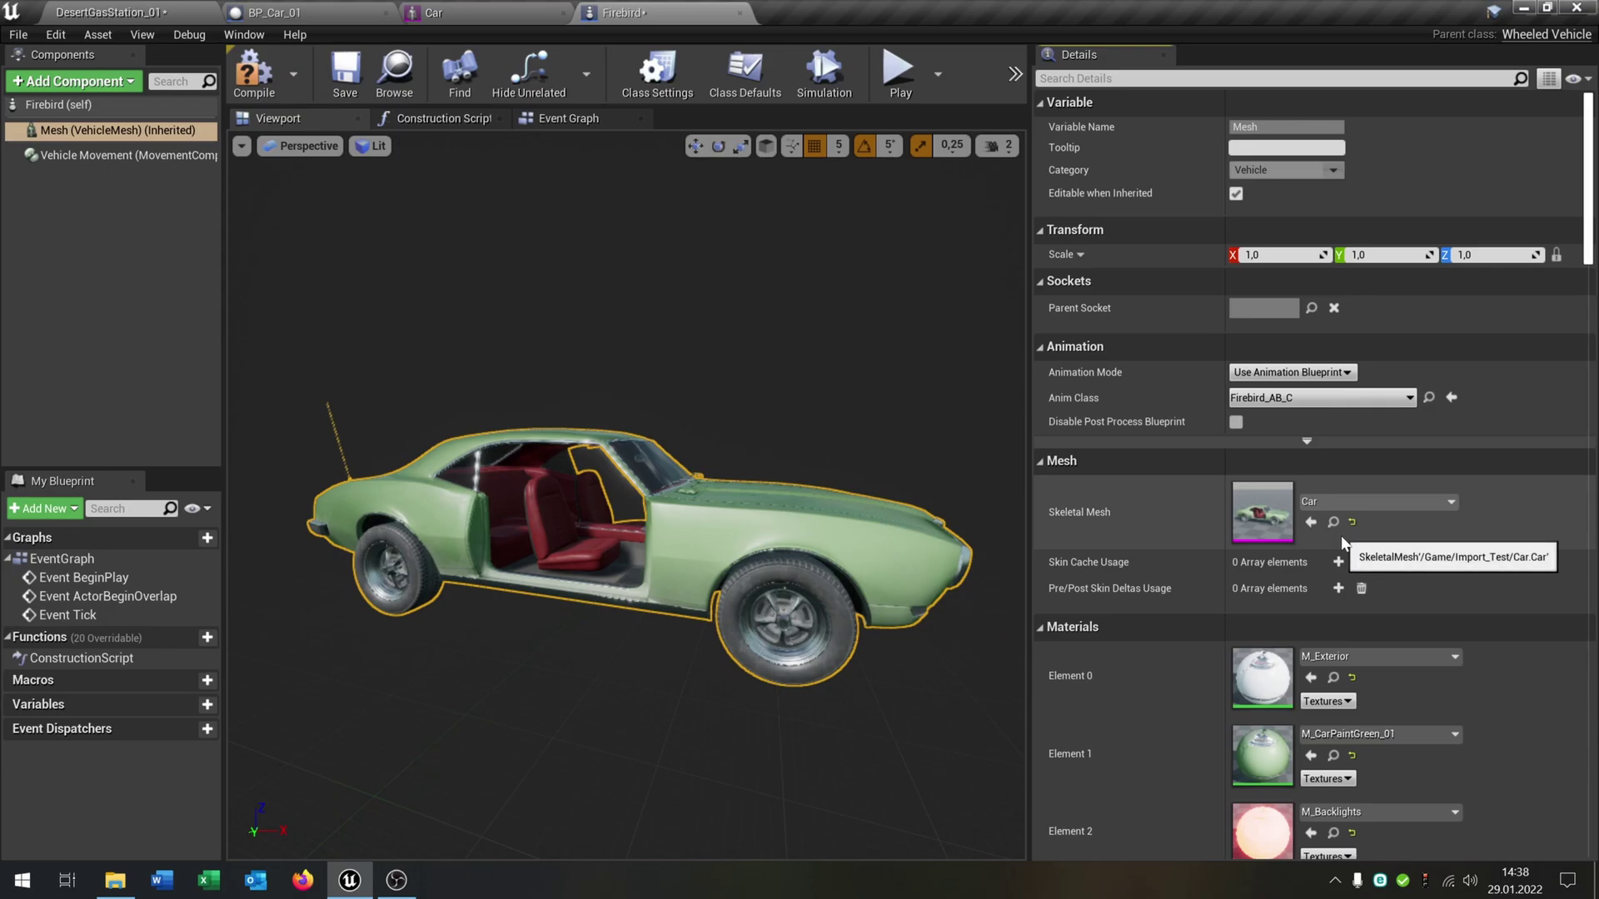
- Set the Bone Names of wheel setups 0–3 to FL, FR, RL and RR in Vehicle Movement
click(129, 161)
scroll(1155, 497, down, 3)
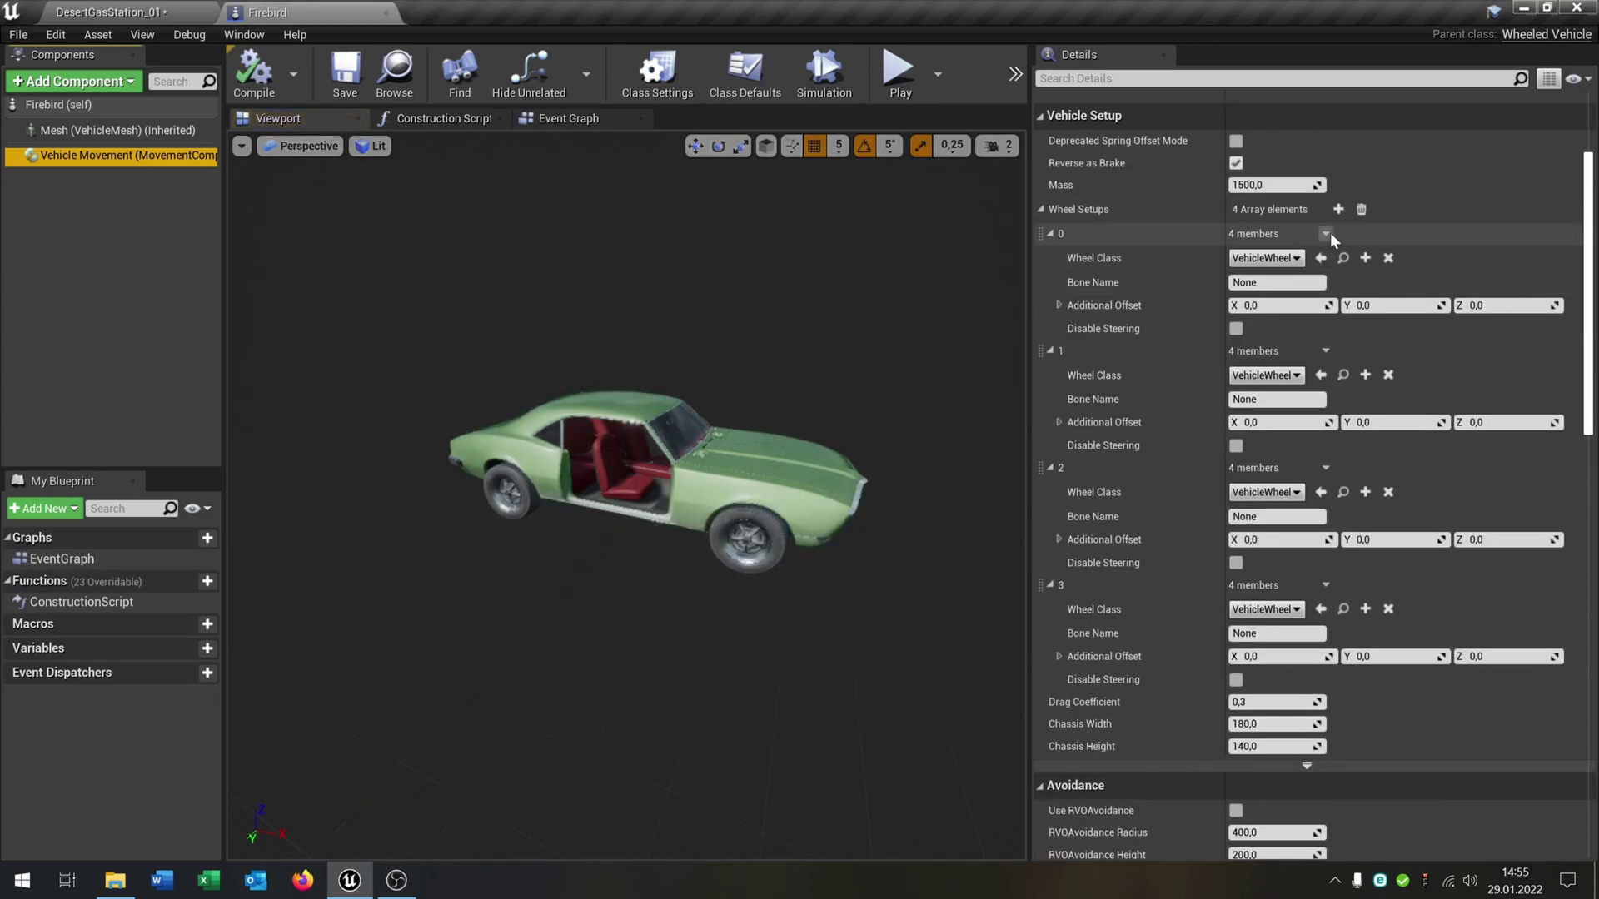
click(1276, 282)
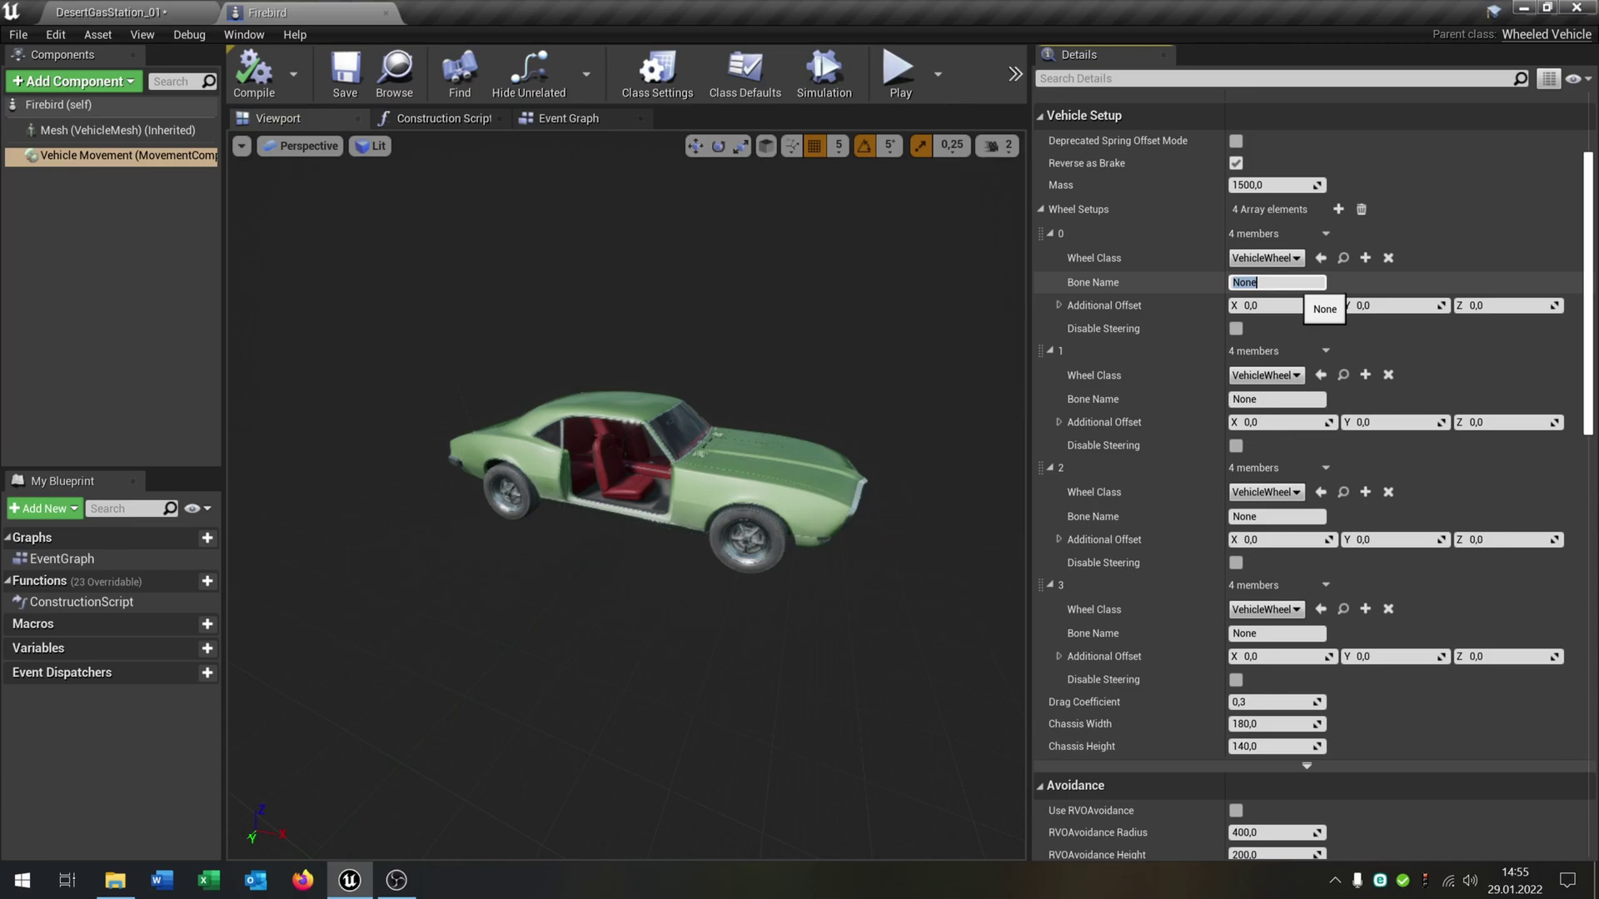
text(FL)
key(Return)
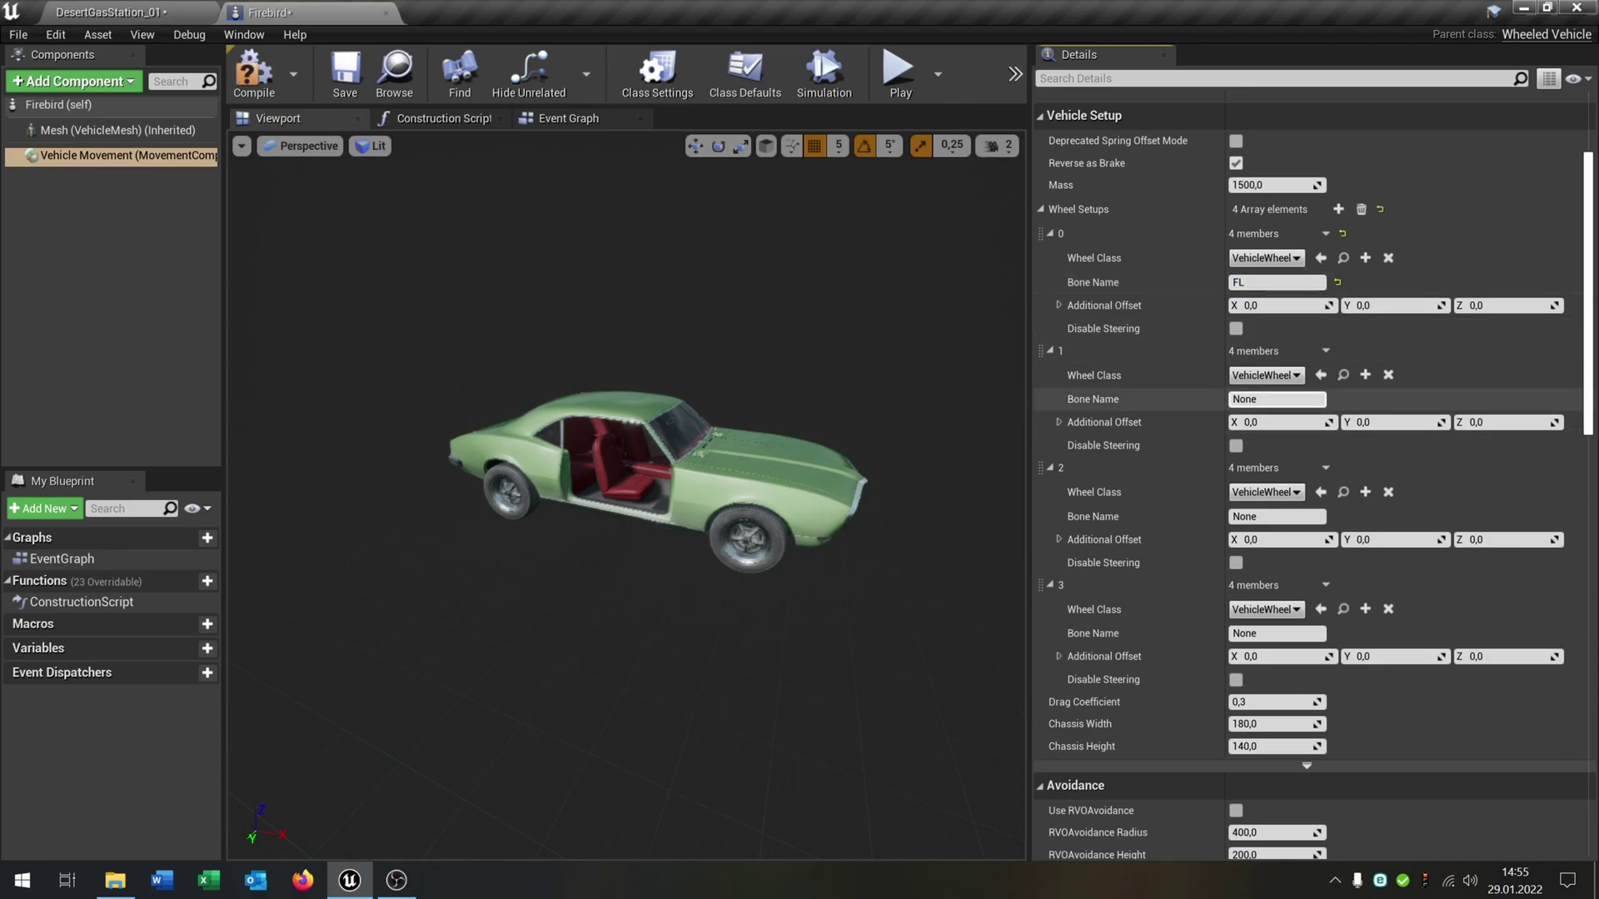
text(FR)
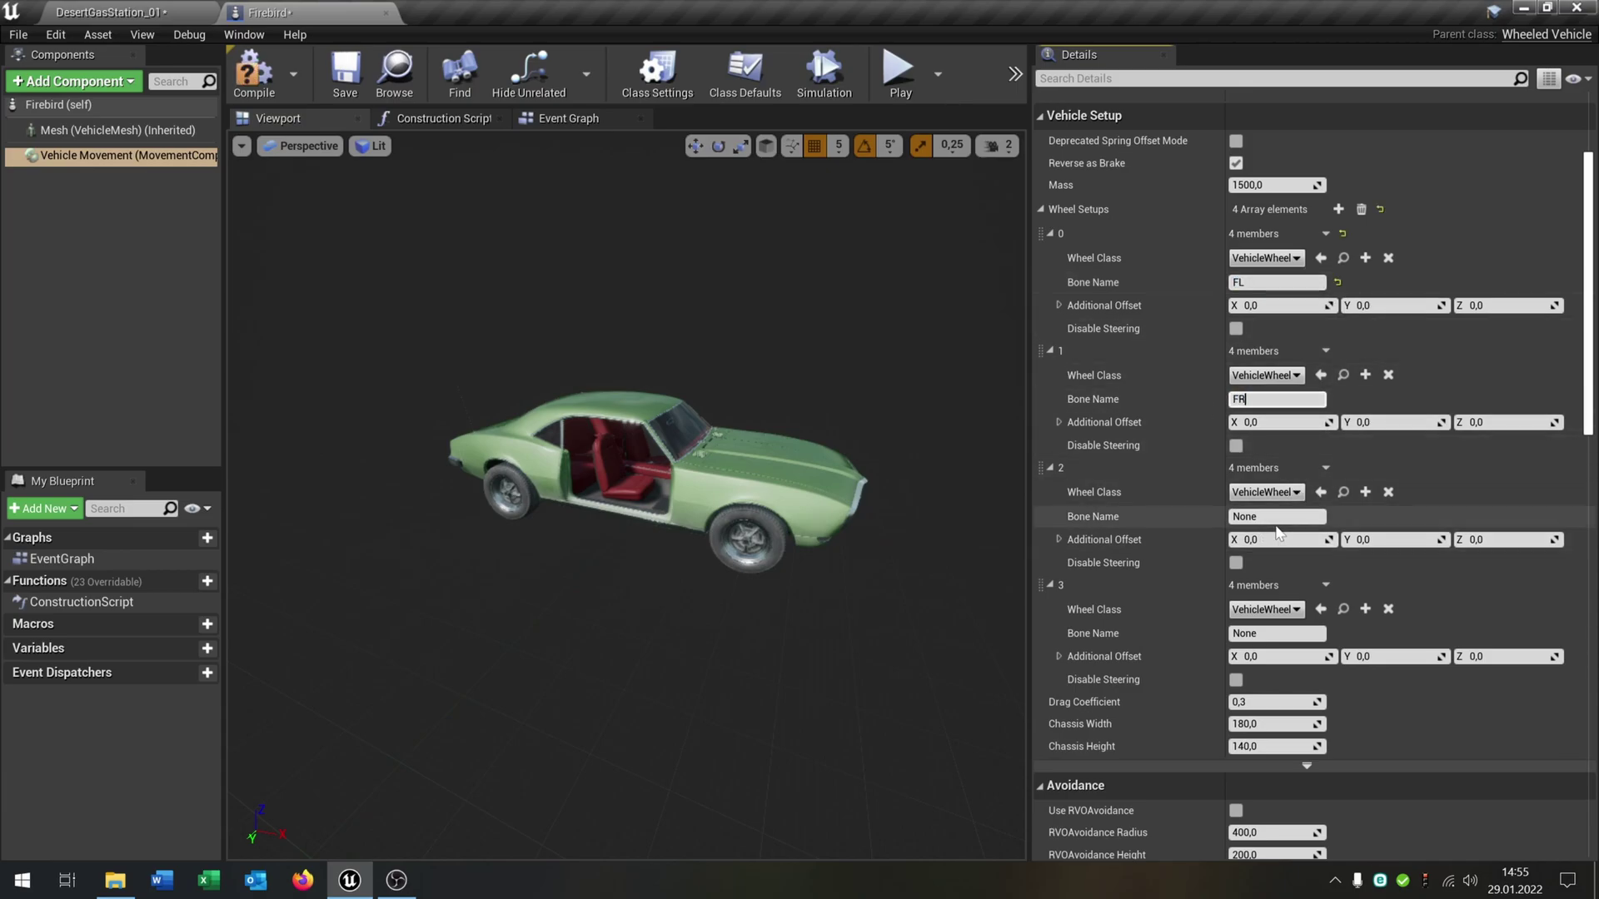
click(1276, 517)
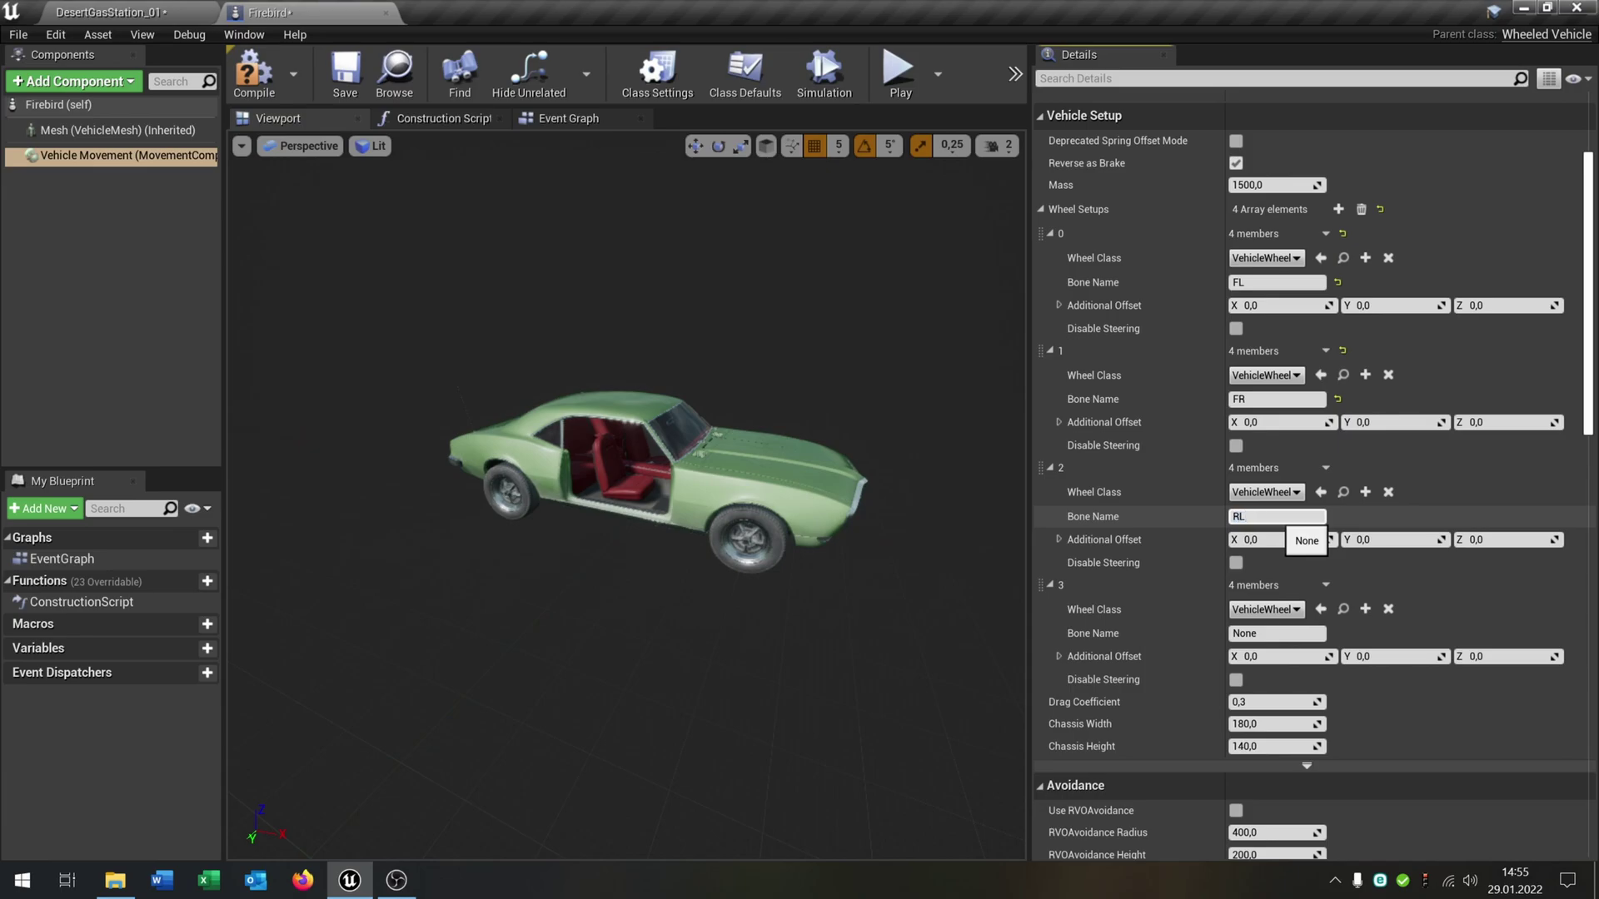
text(RL)
click(1276, 633)
text(RR)
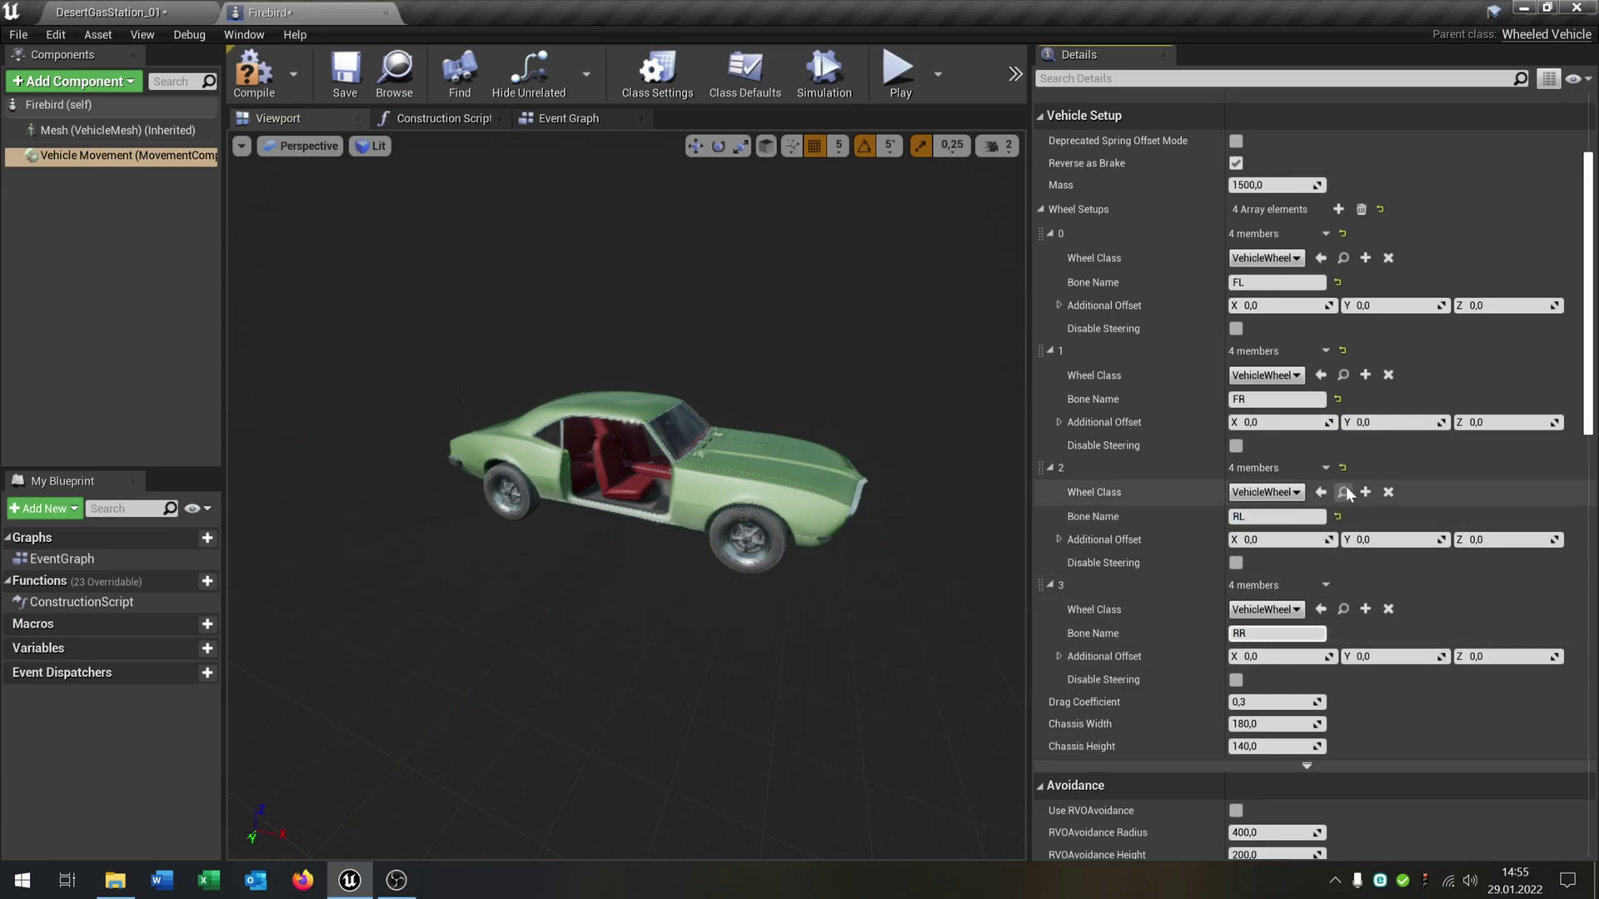
- Tick Disable Steering on the two rear wheel setups, RL and RR
click(1236, 562)
click(1236, 679)
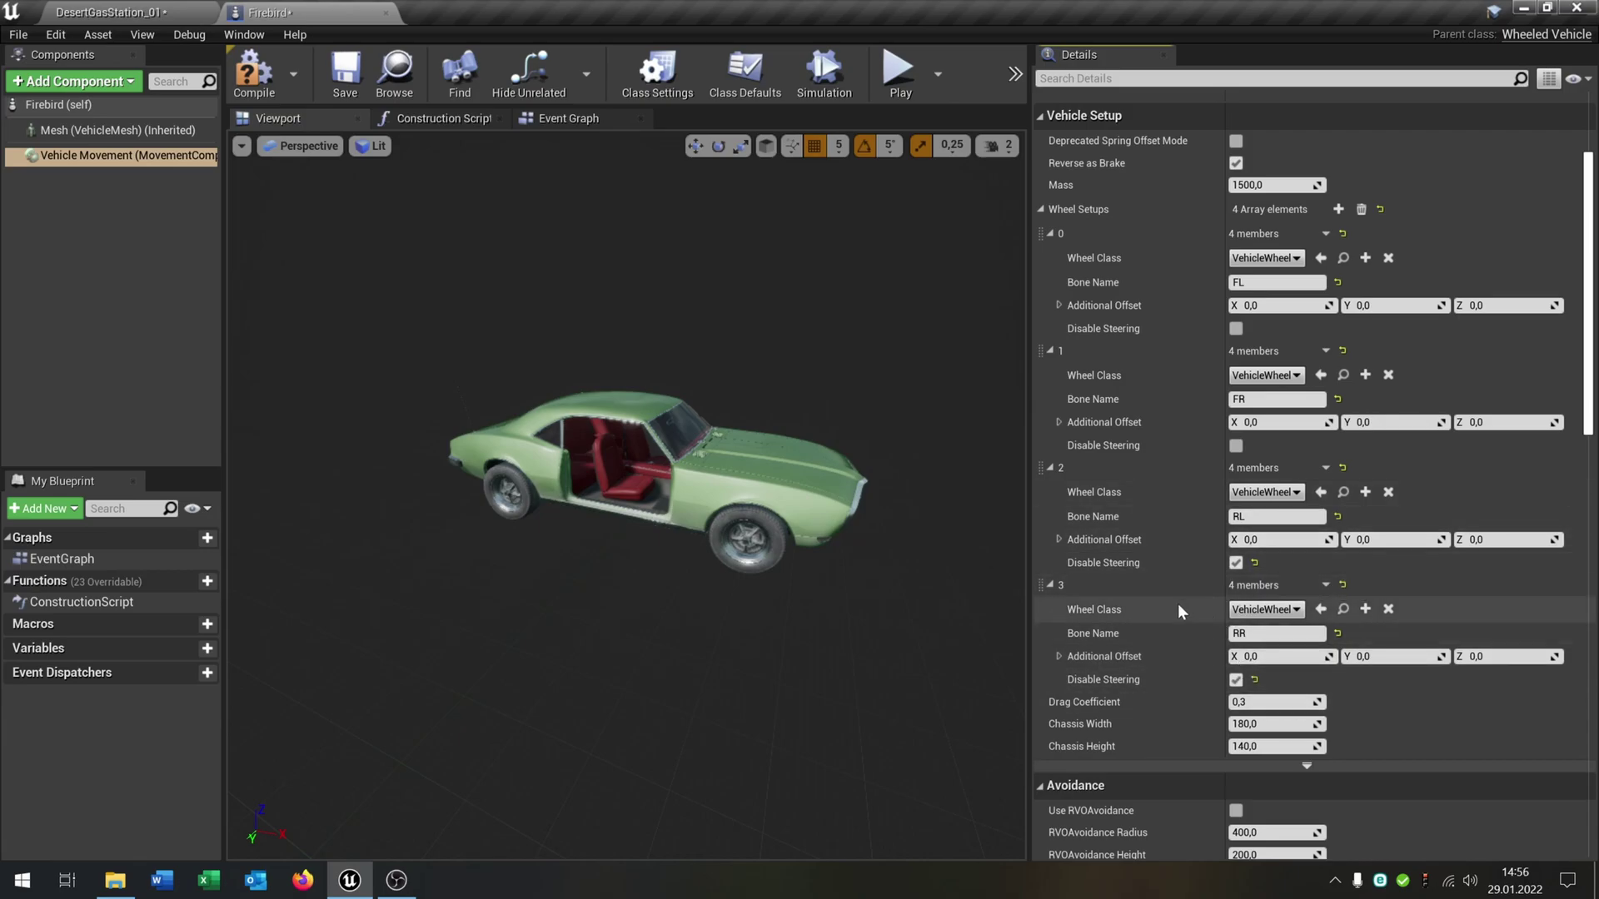
click(83, 11)
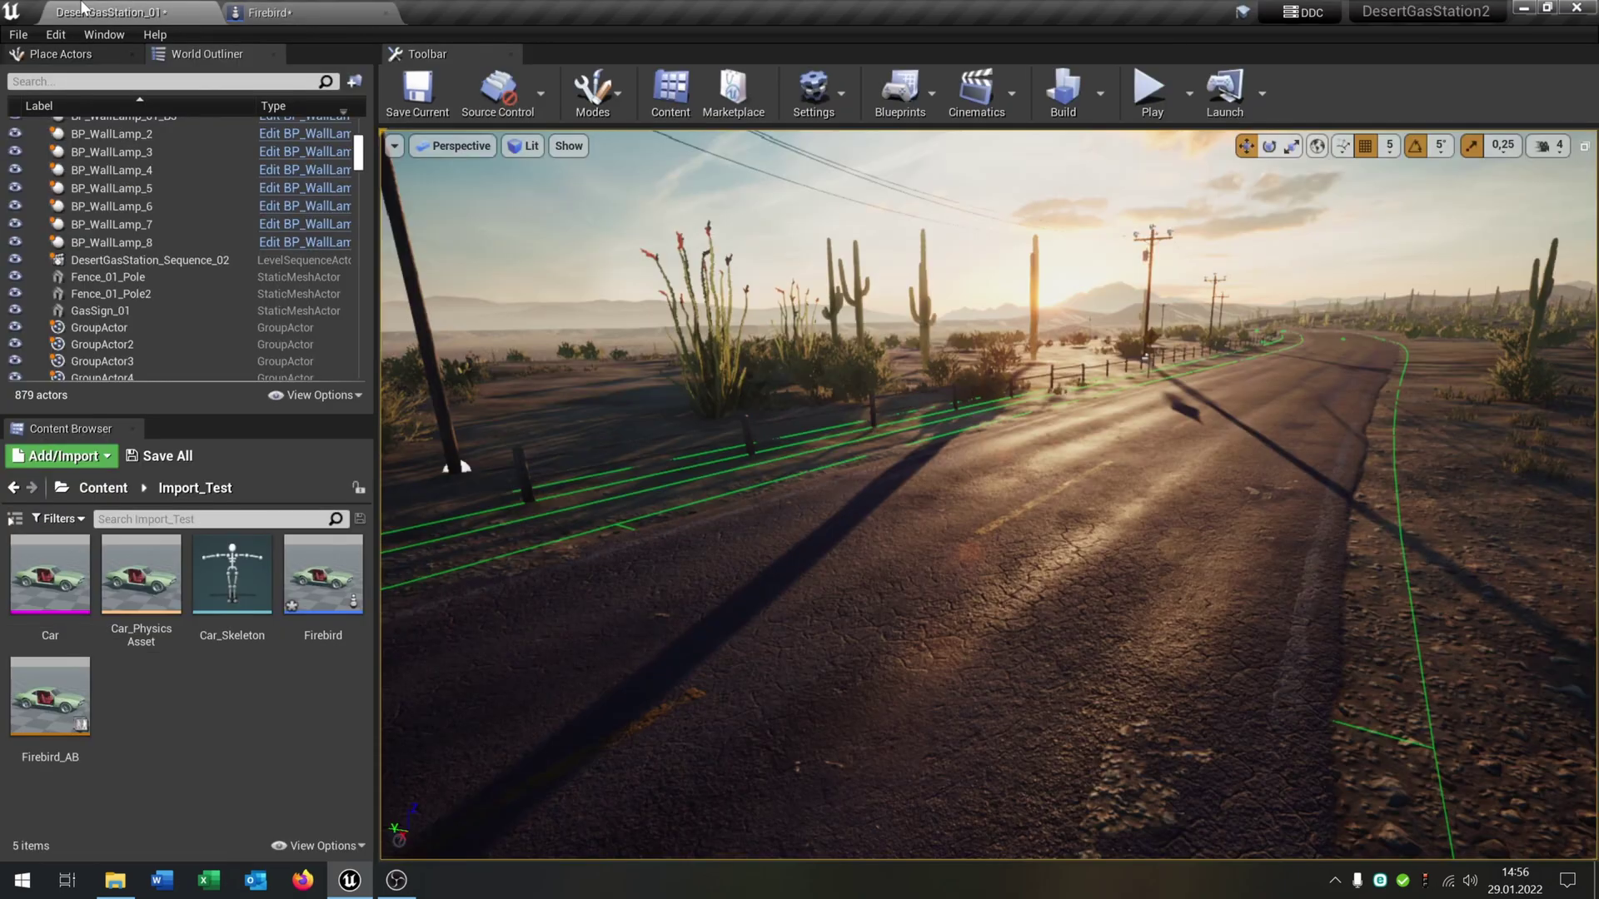
- Create a VehicleWheel-based blueprint class in Import_Test and start naming it Firebird_W
right_click(195, 723)
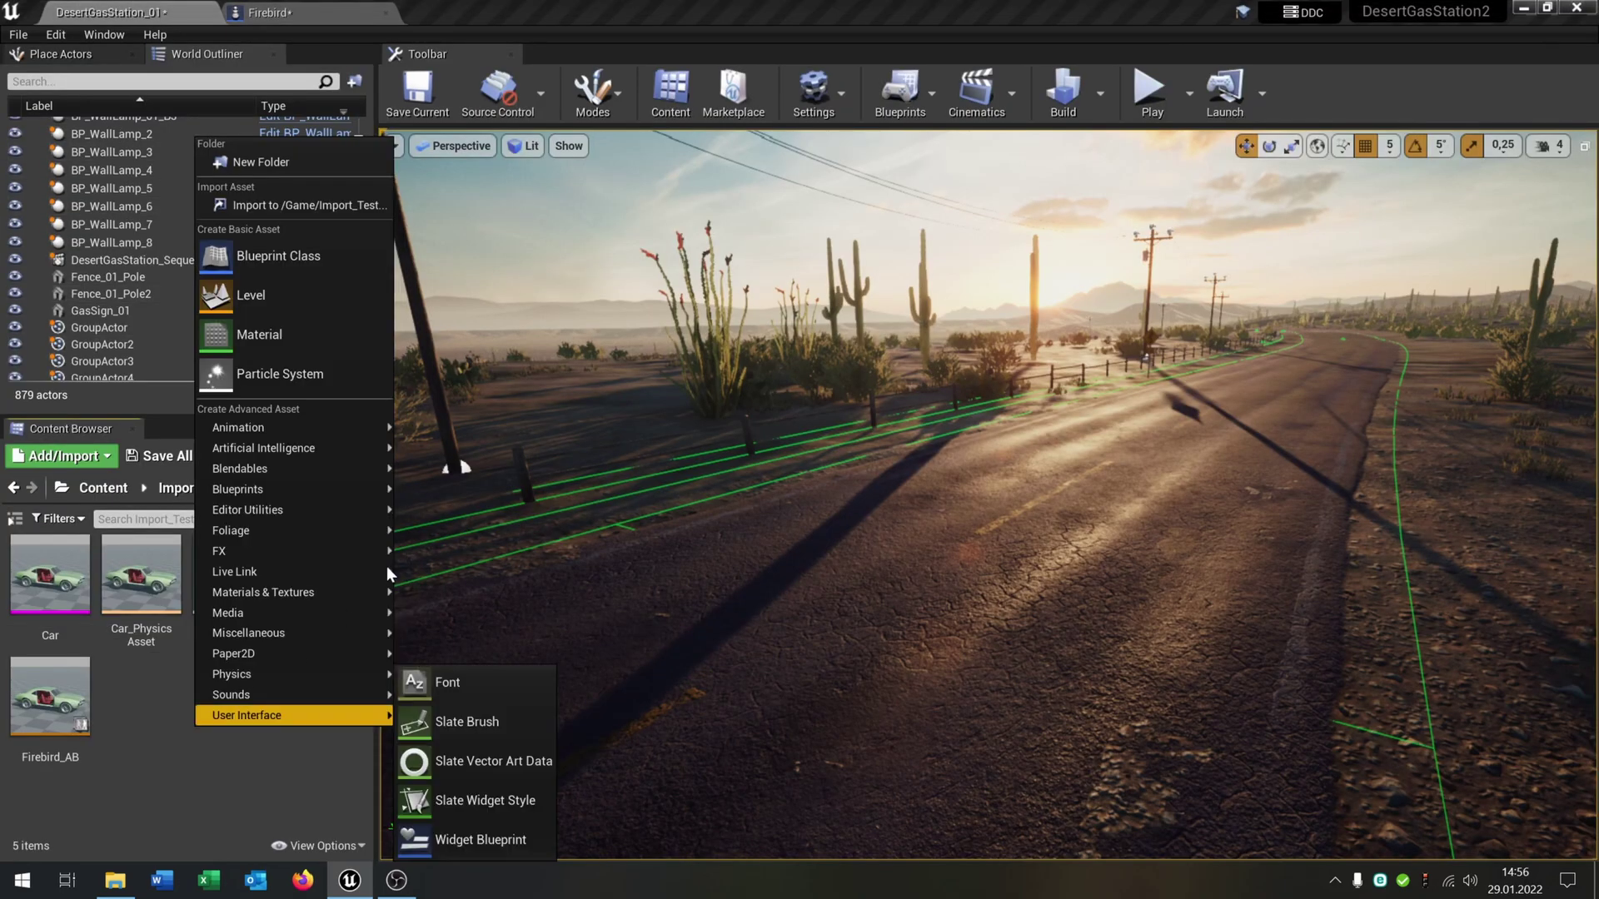
click(312, 263)
text(wh)
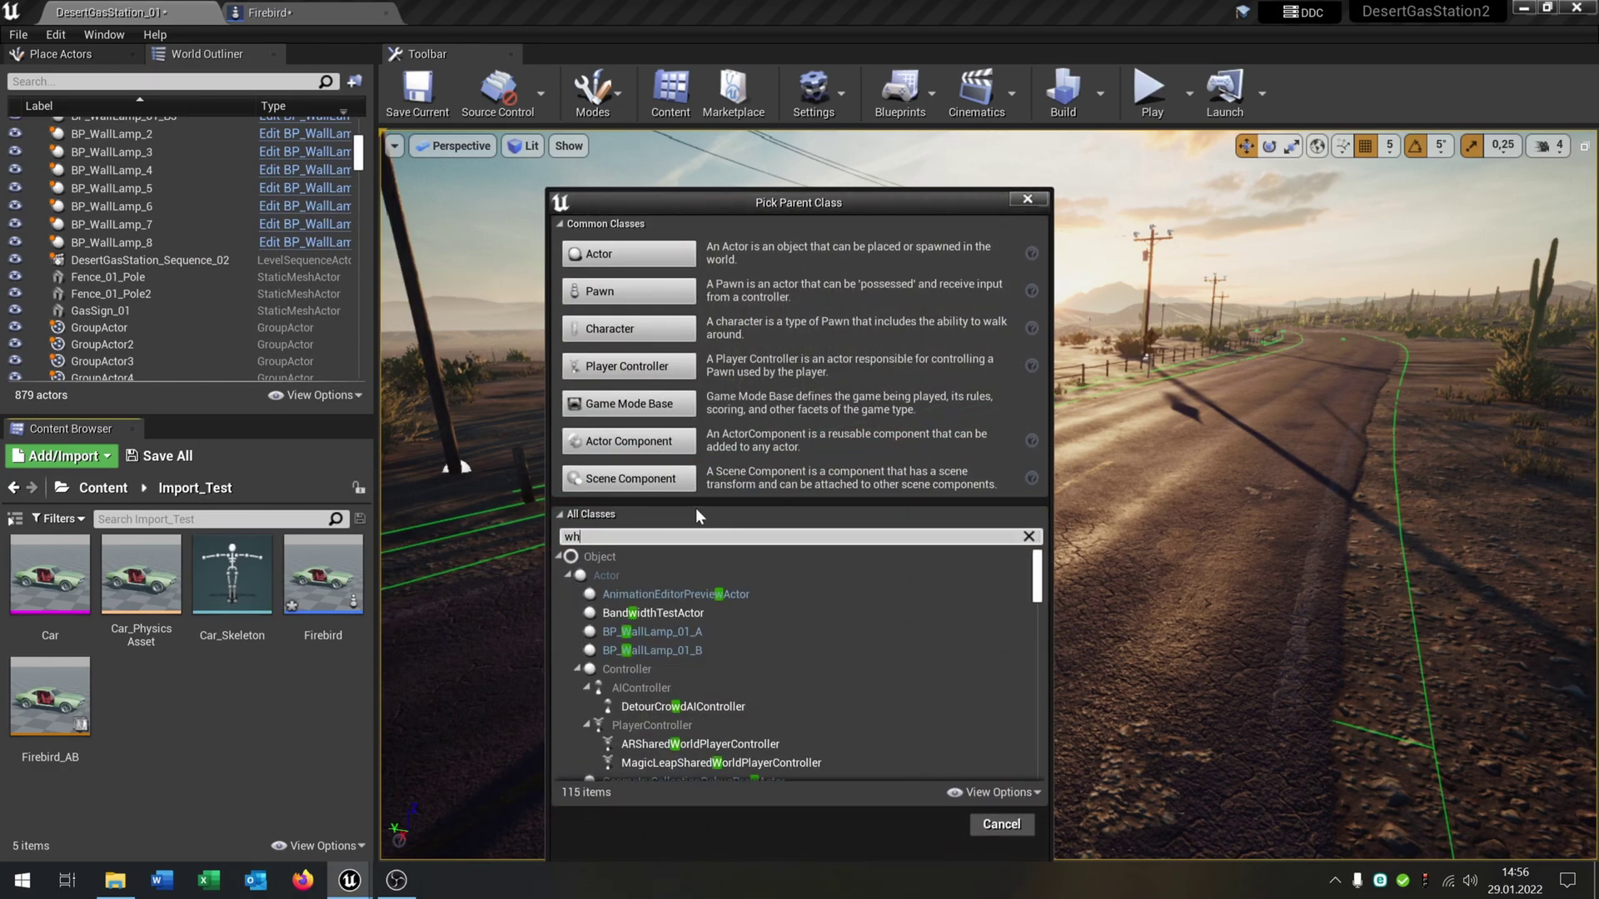
text(ee)
click(649, 631)
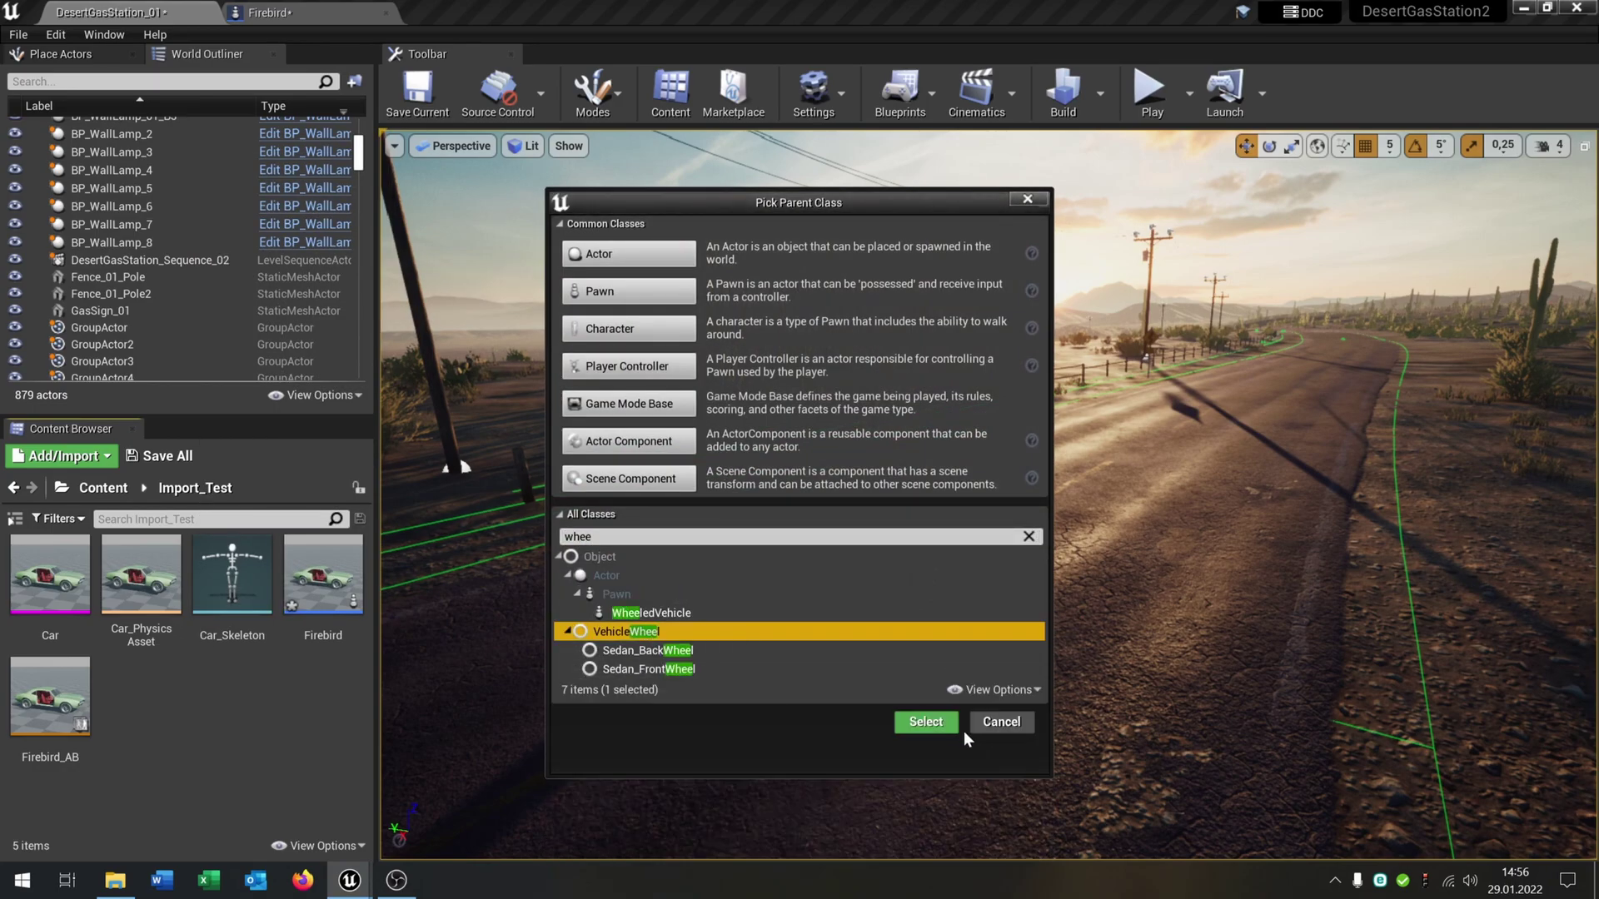
click(937, 723)
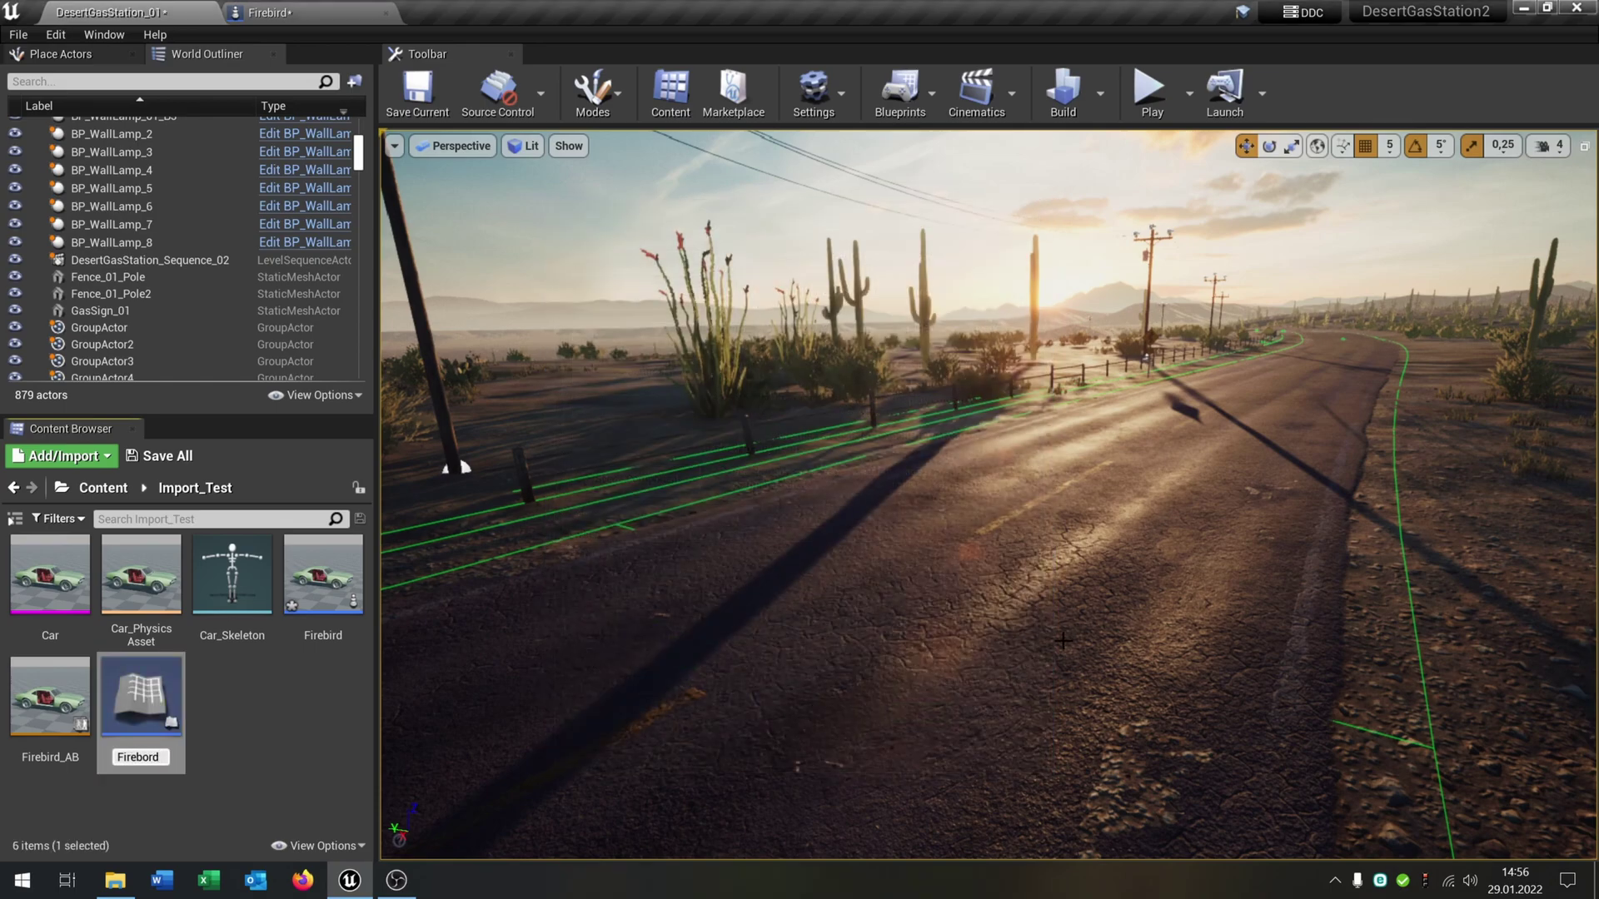
text(Firebird)
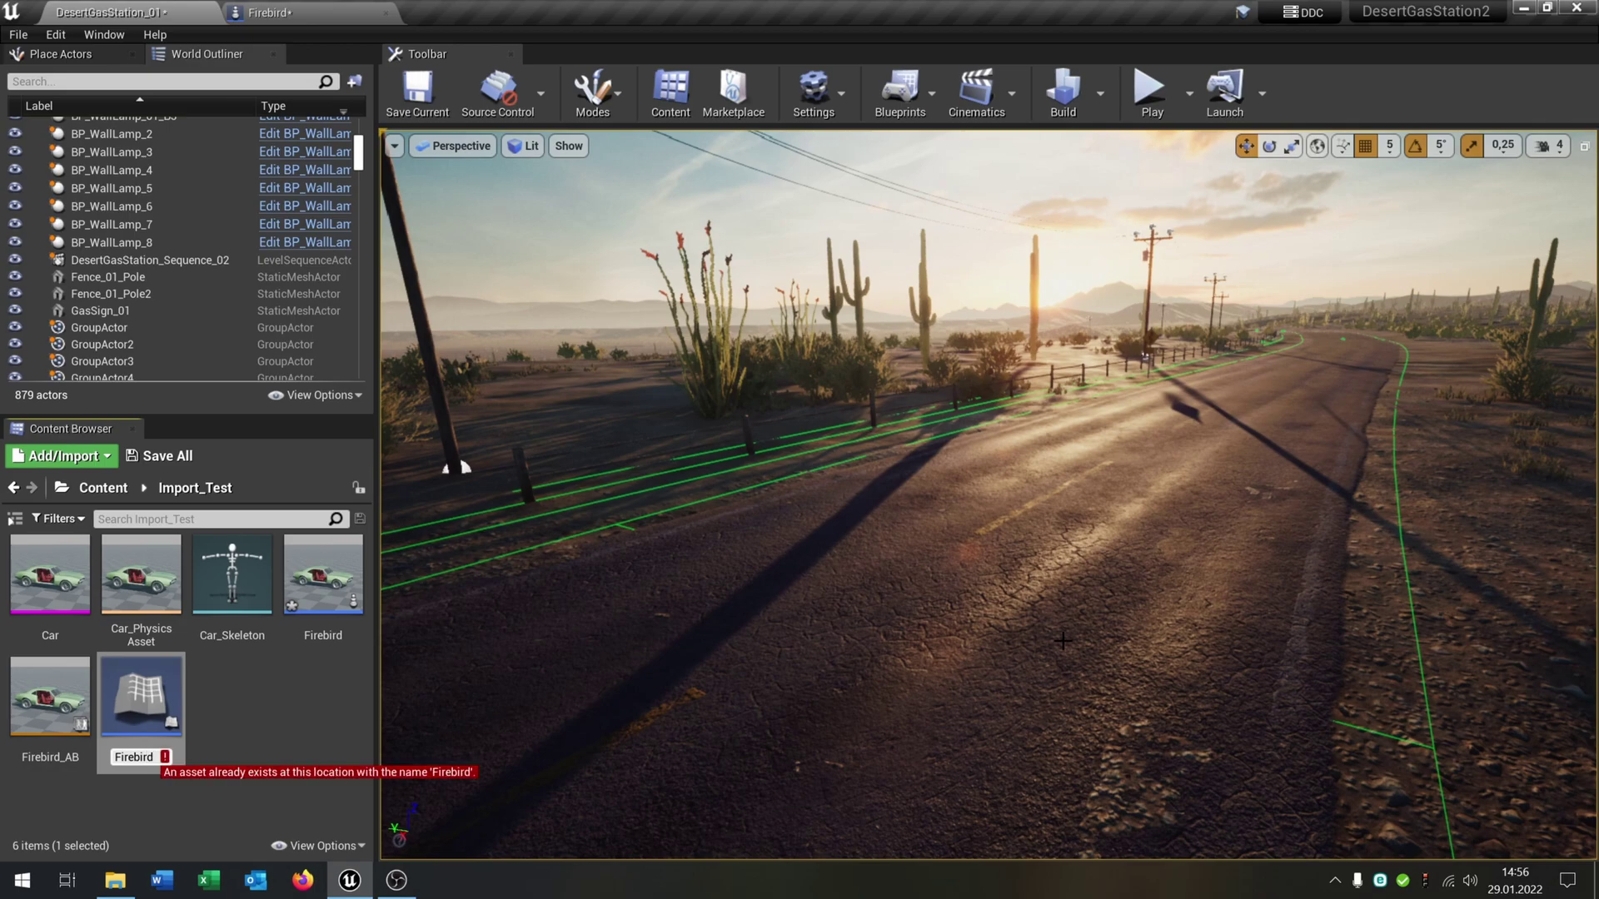
text(_Wheel)
- Name the wheel blueprint Firebird_Wheel, set its Shape Radius to 41, then save and close it
key(Return)
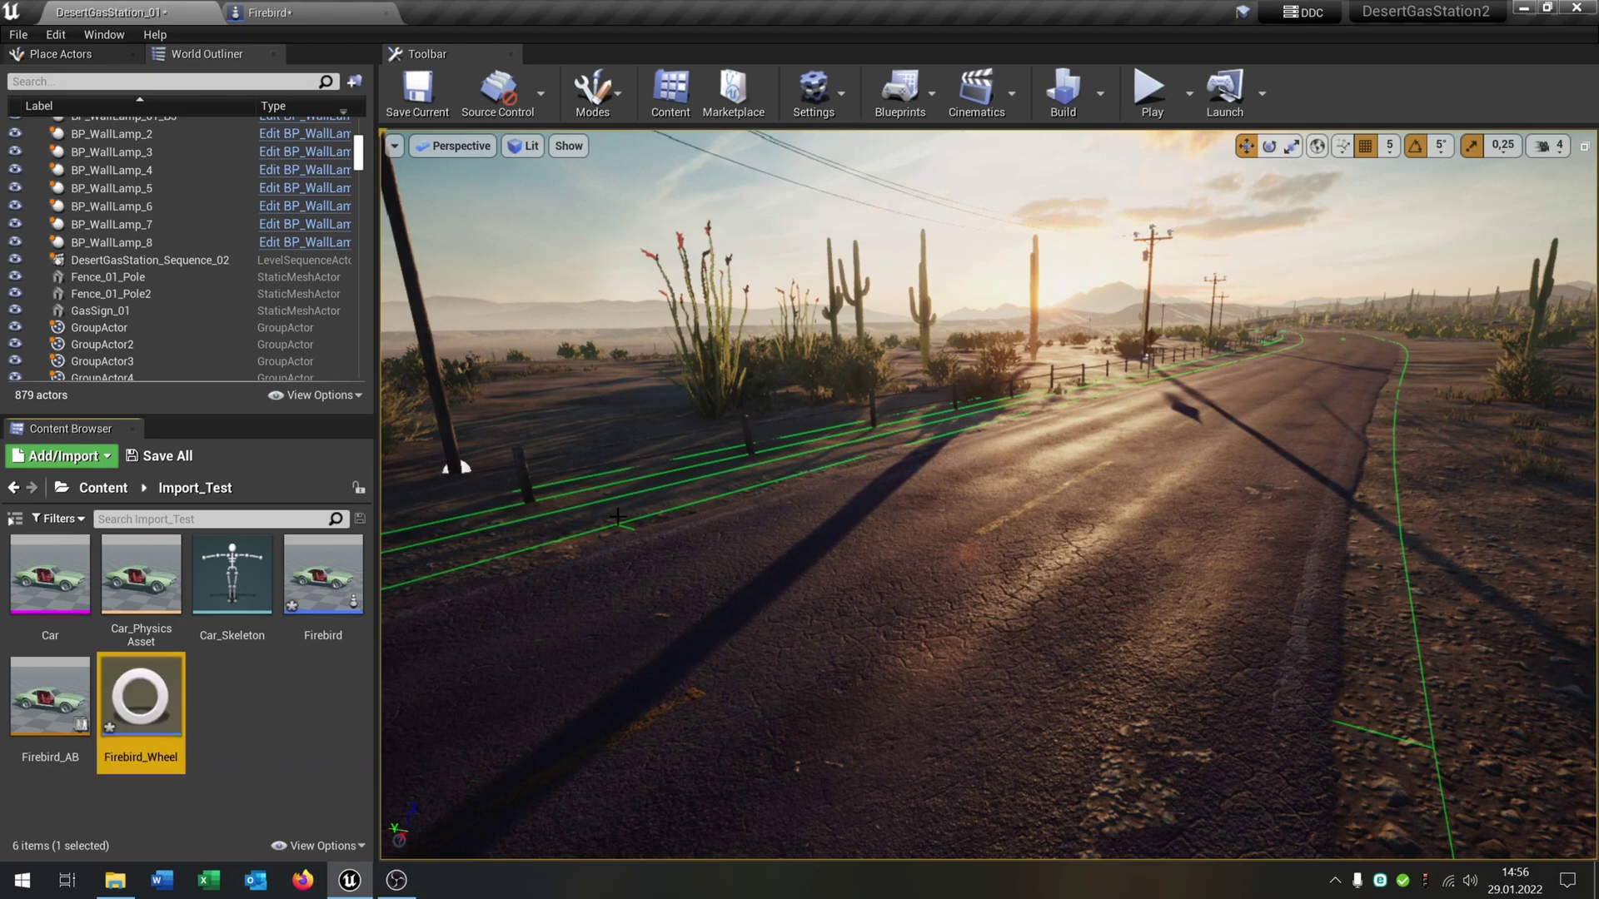
double_click(156, 709)
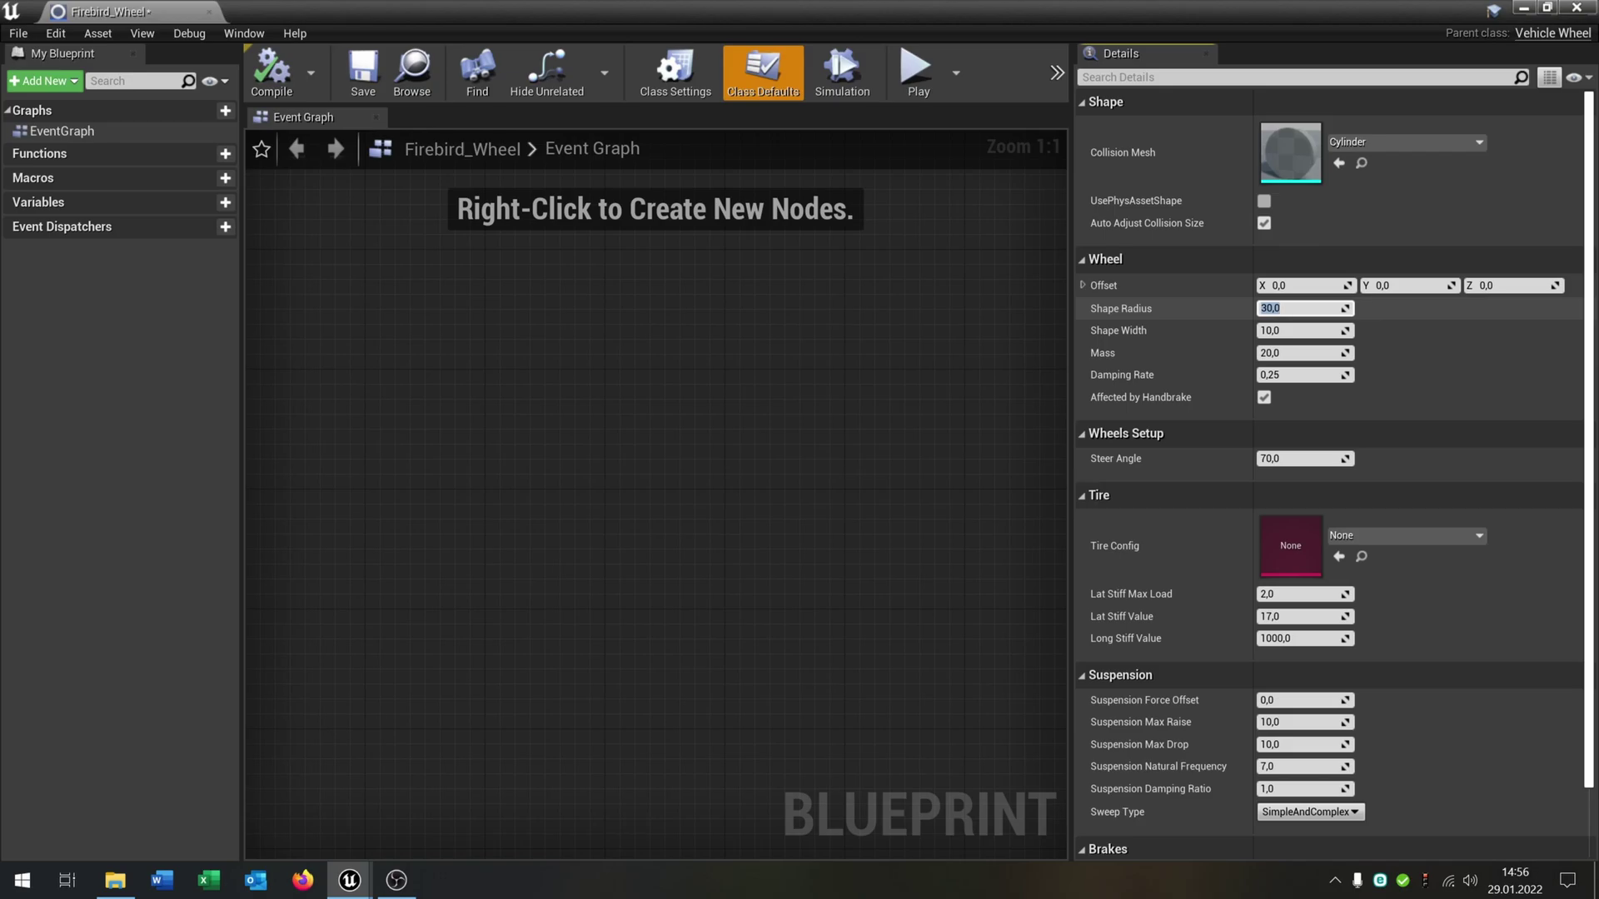
key(Return)
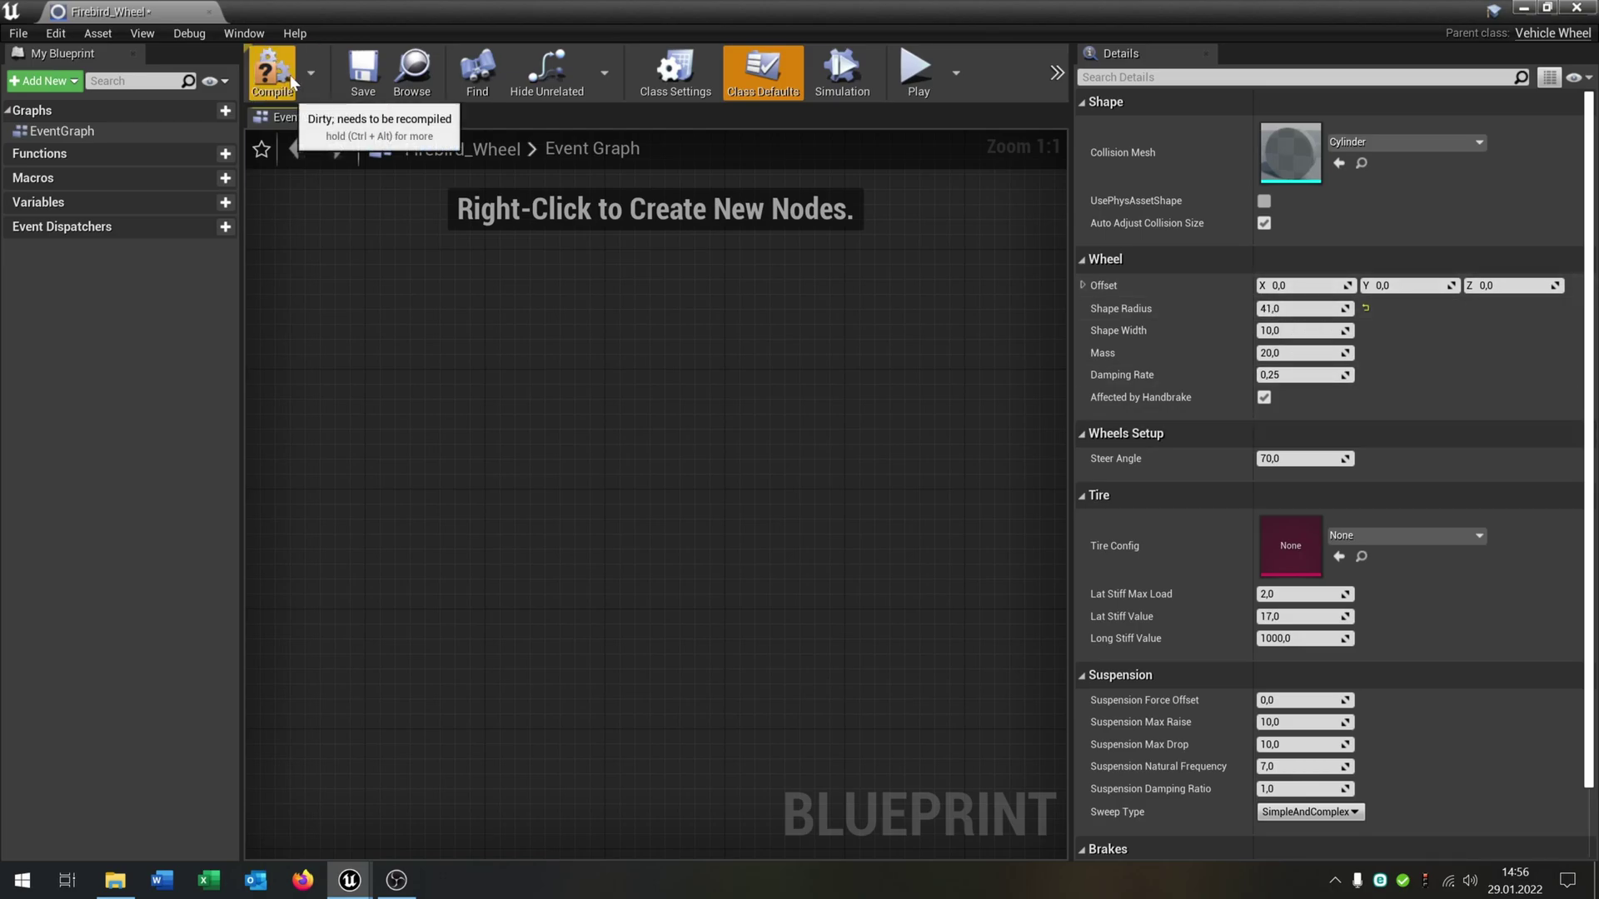
click(362, 68)
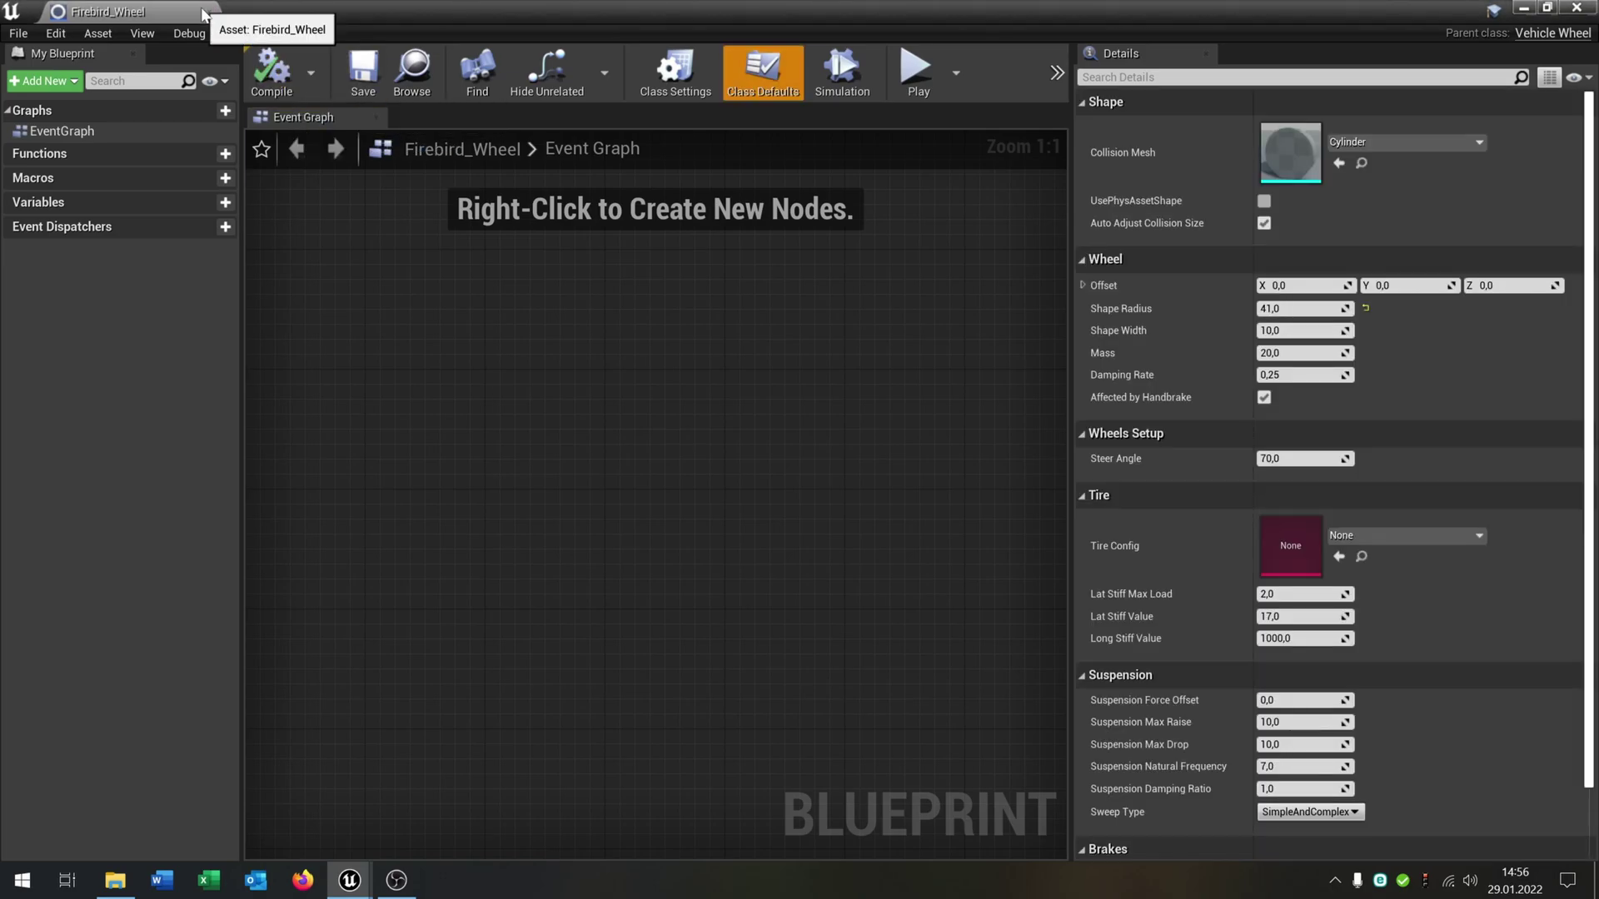
click(208, 12)
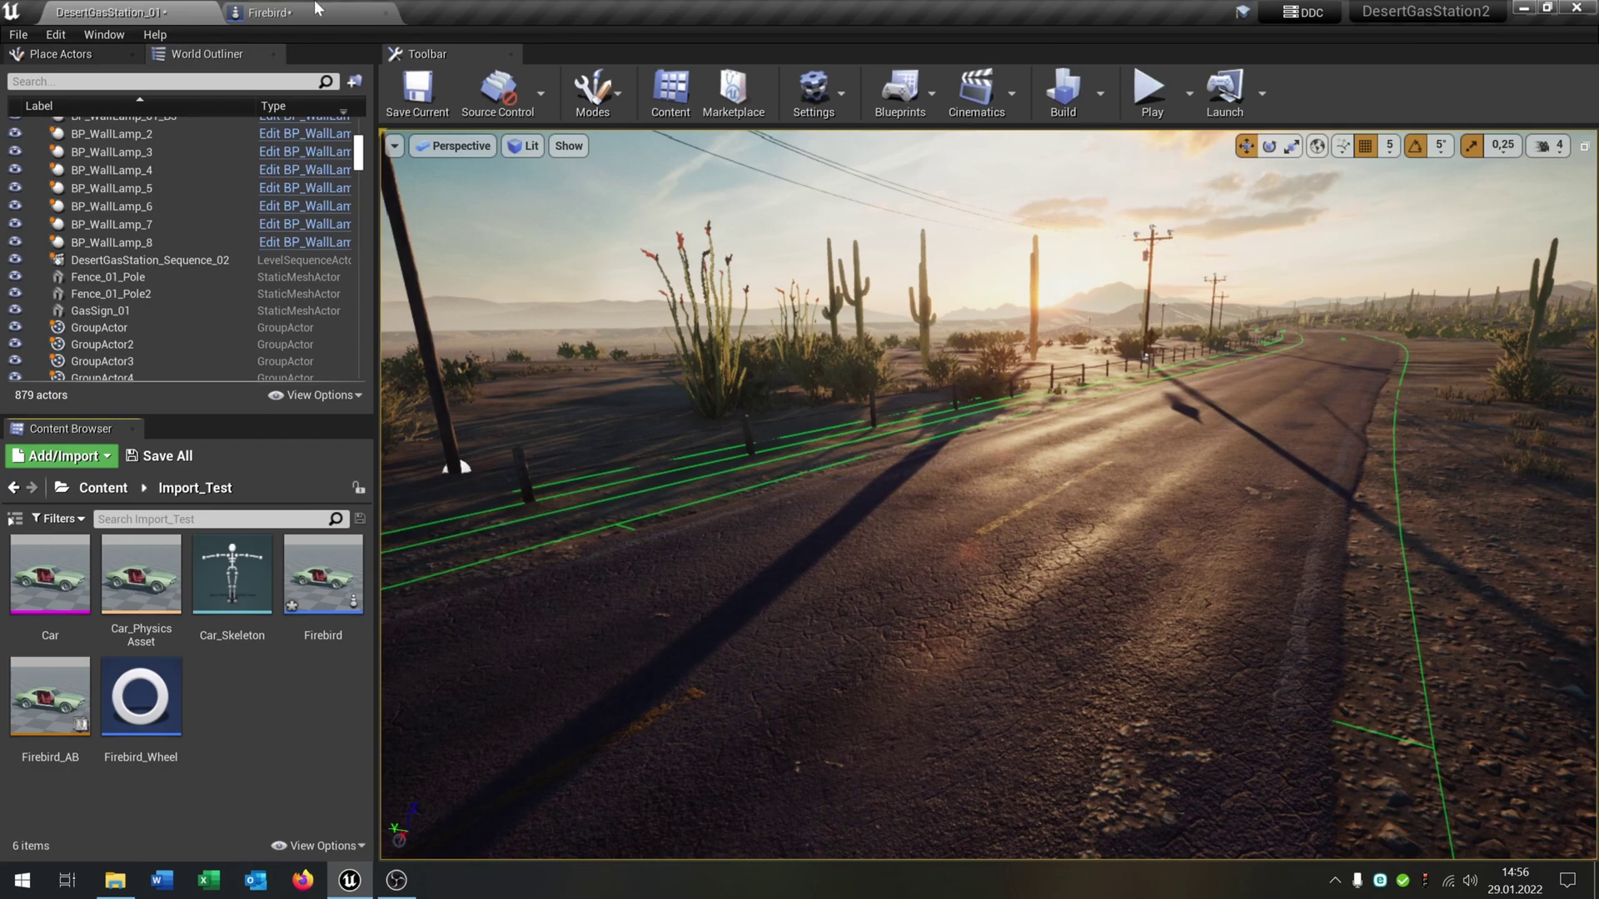
- In the Firebird blueprint, set Wheel Class to Firebird_Wheel for wheel setups 0, 1, 2 and 3
click(316, 8)
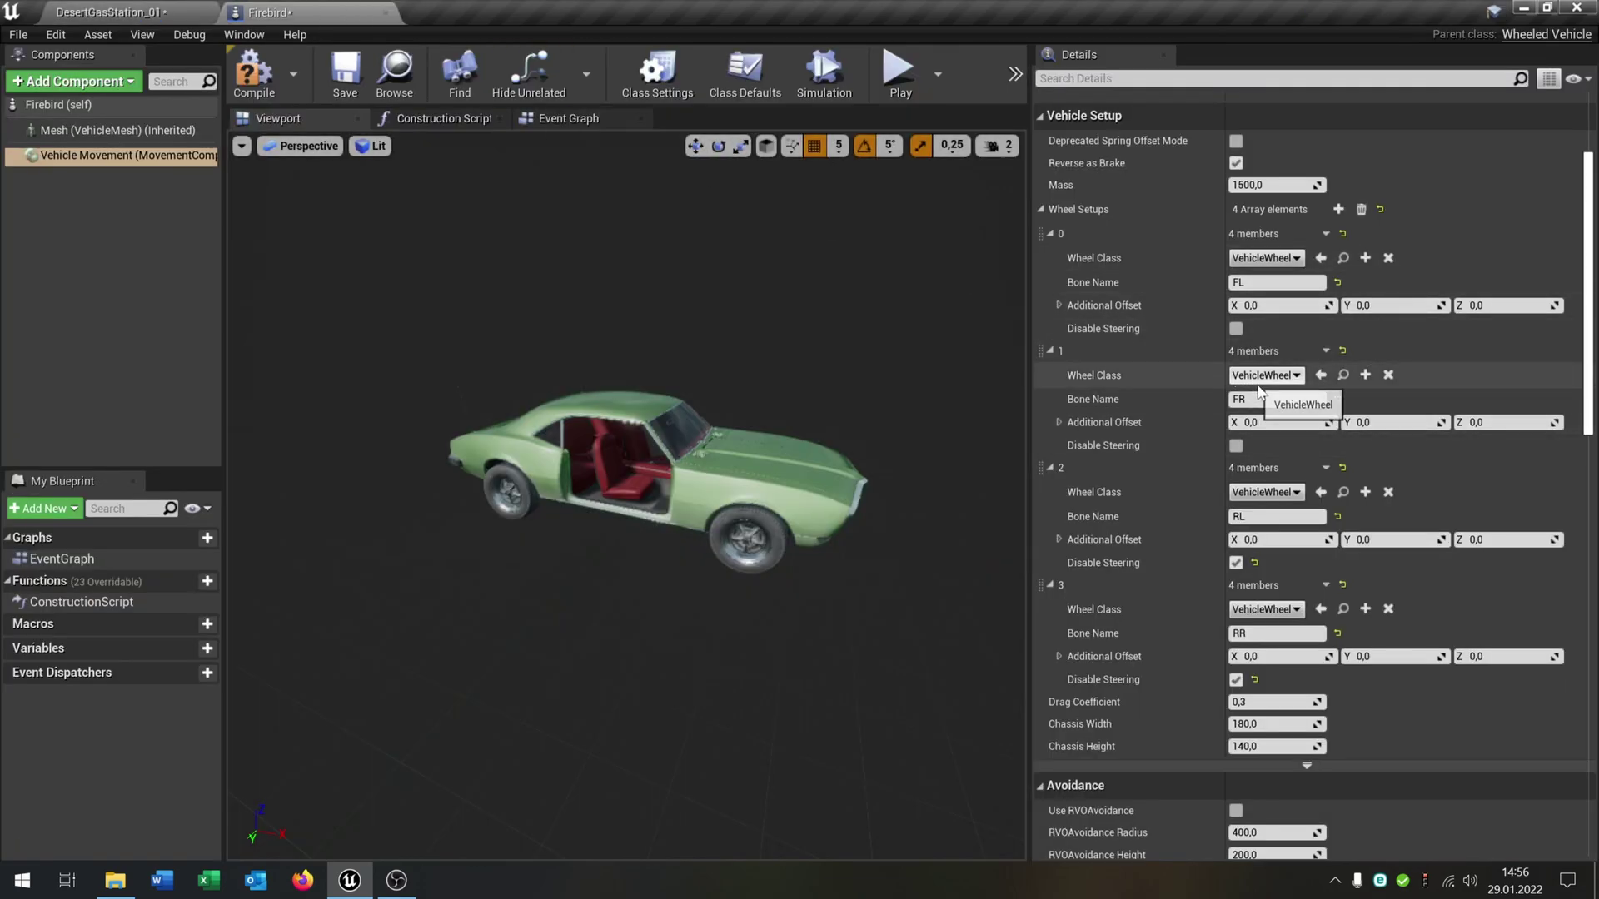
click(1266, 259)
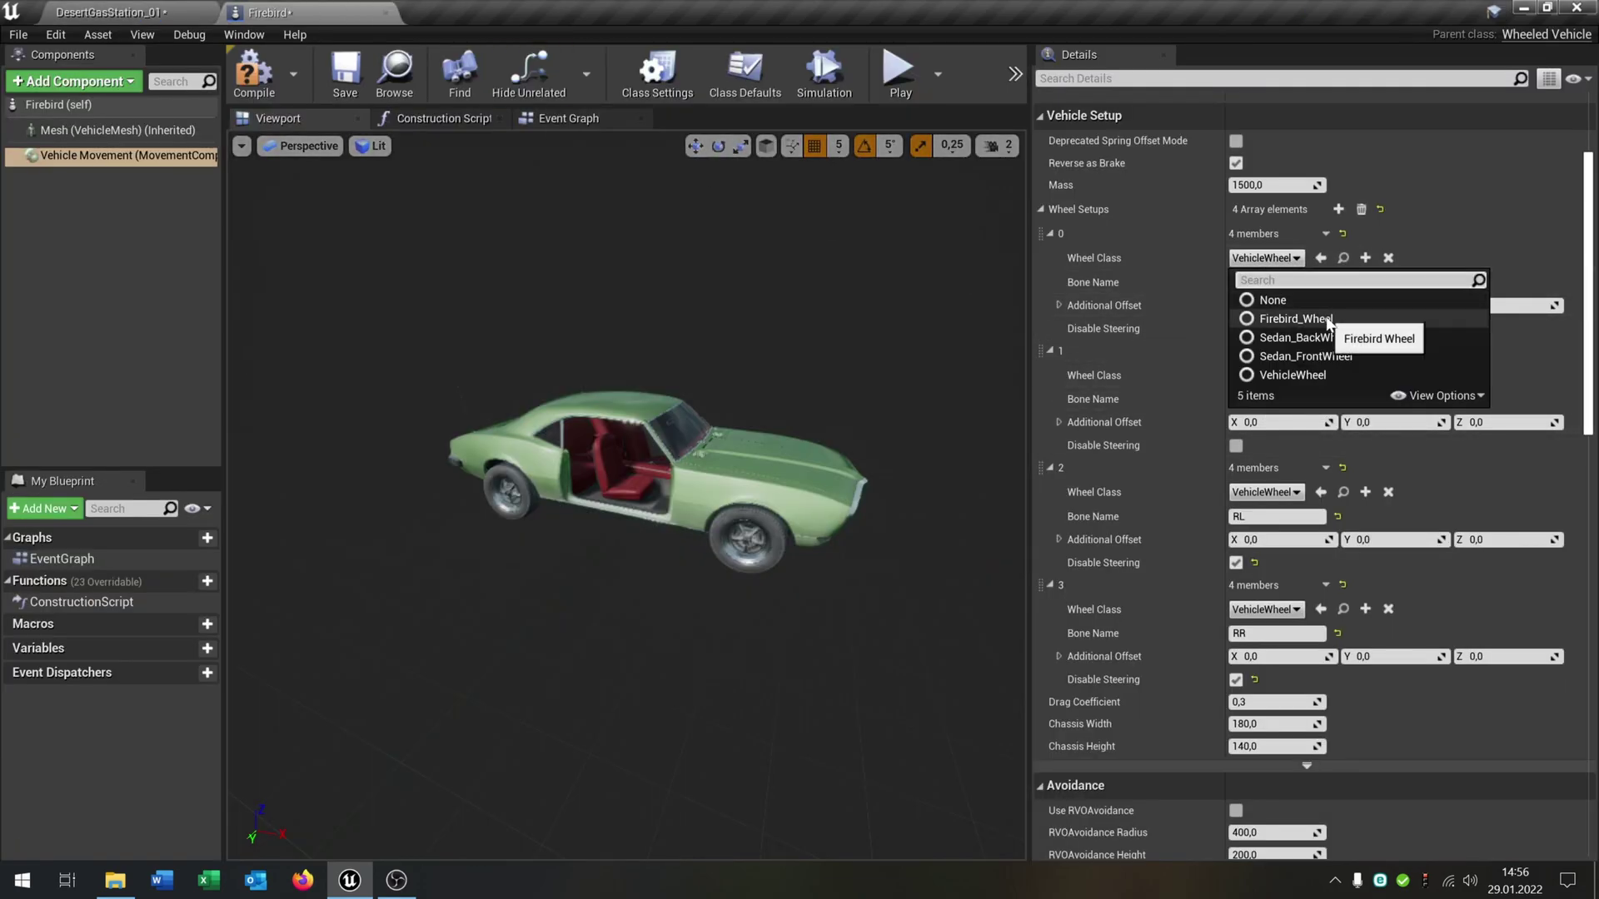
click(1295, 319)
click(1266, 376)
click(1295, 436)
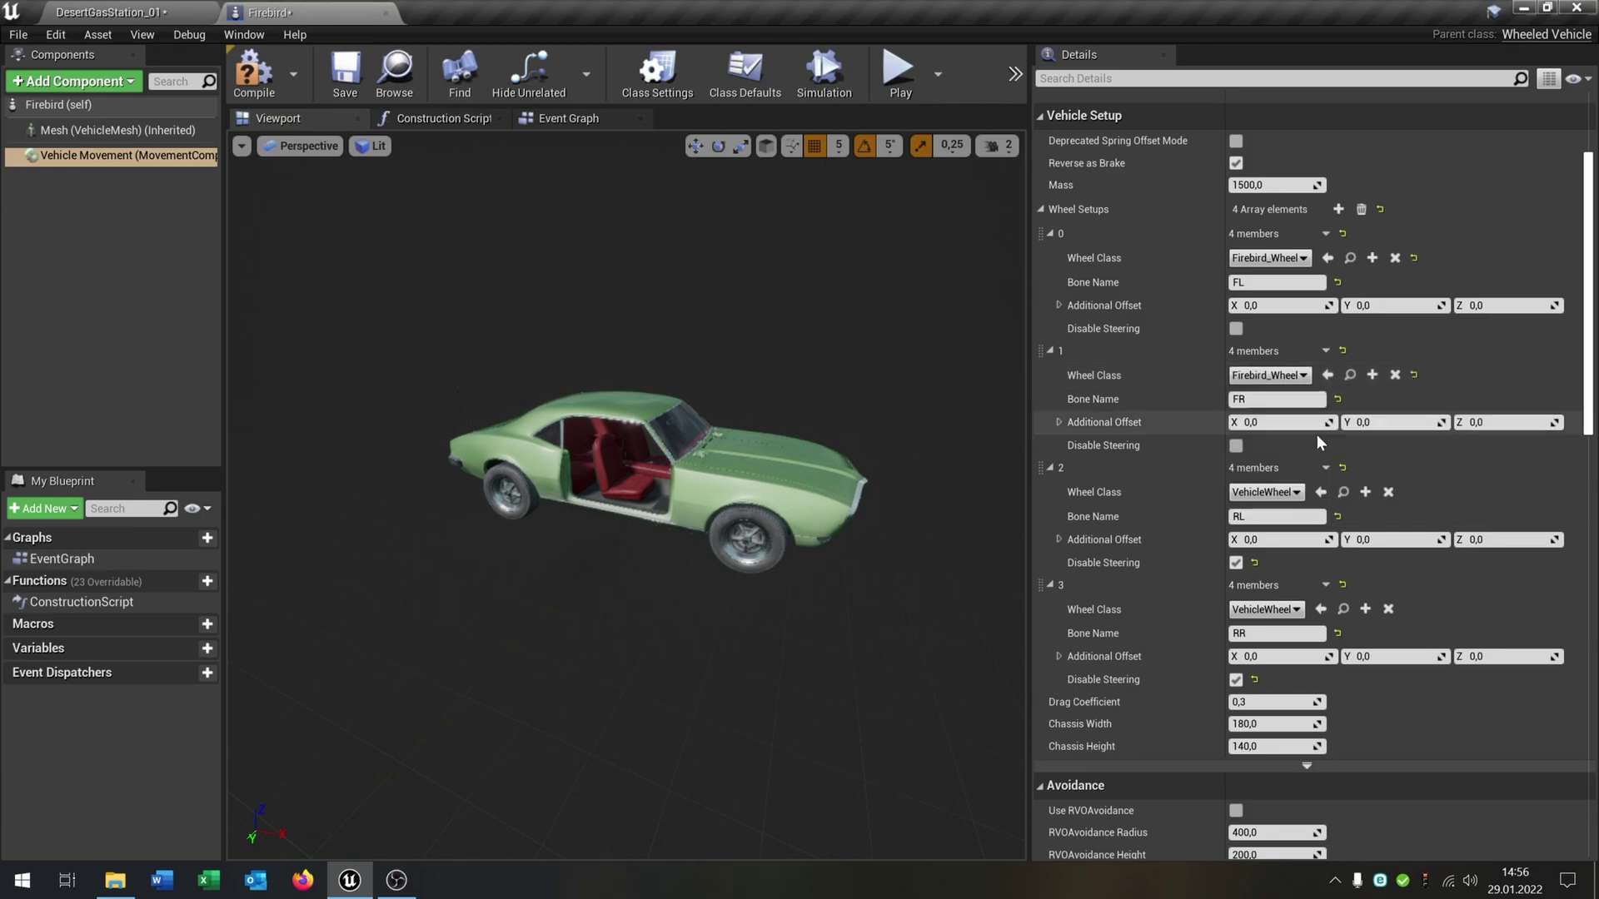
click(1265, 492)
click(1295, 553)
click(1266, 609)
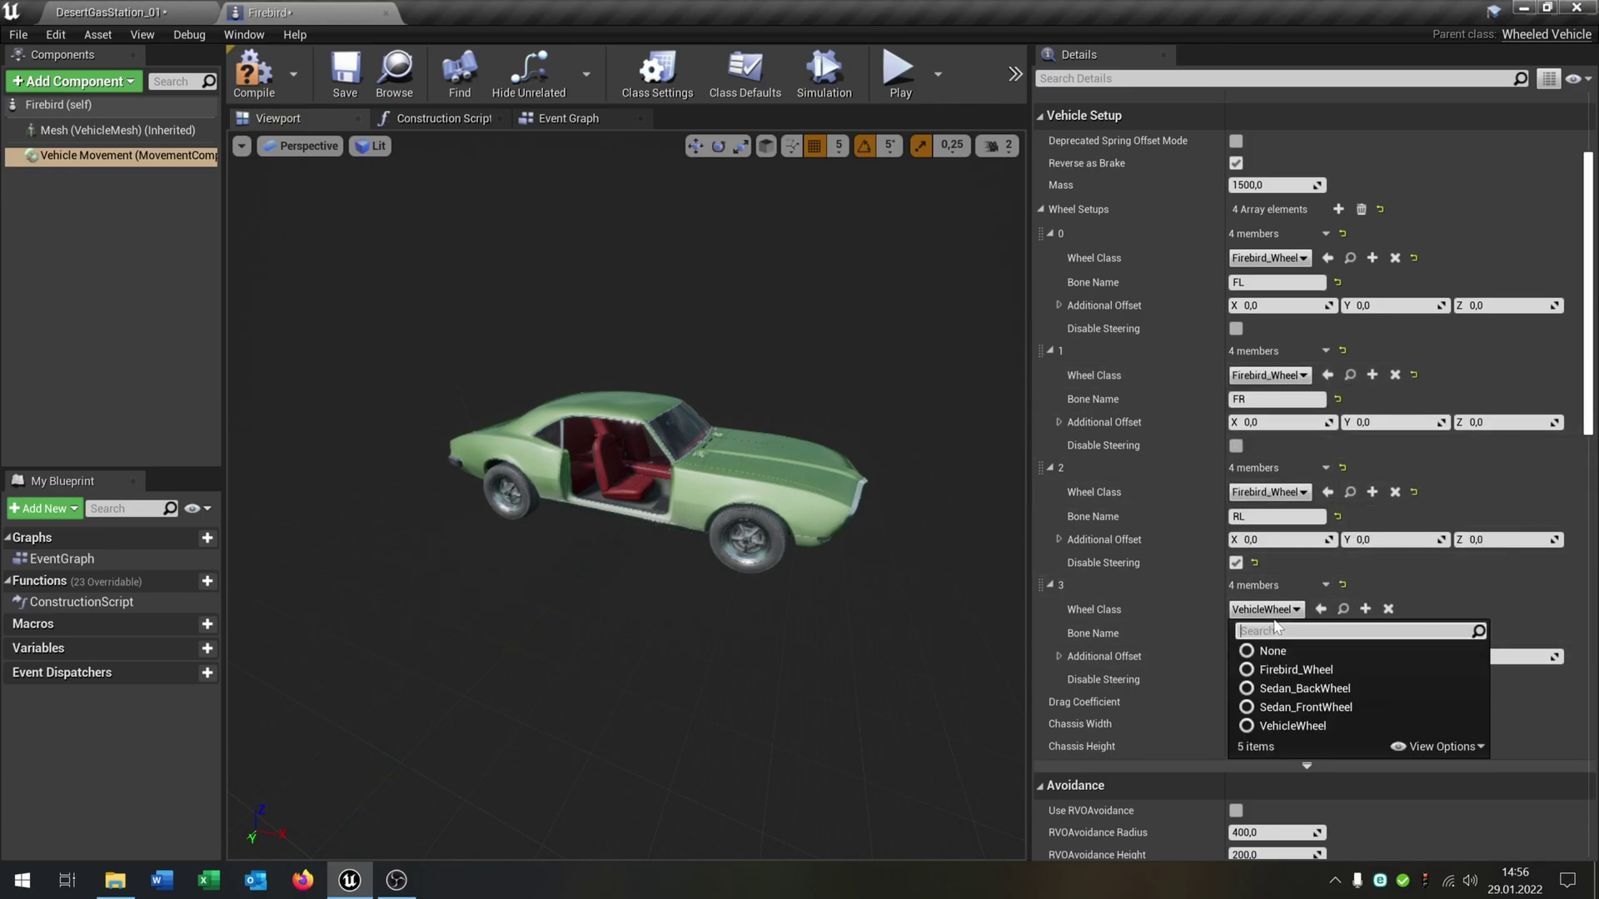
click(1308, 669)
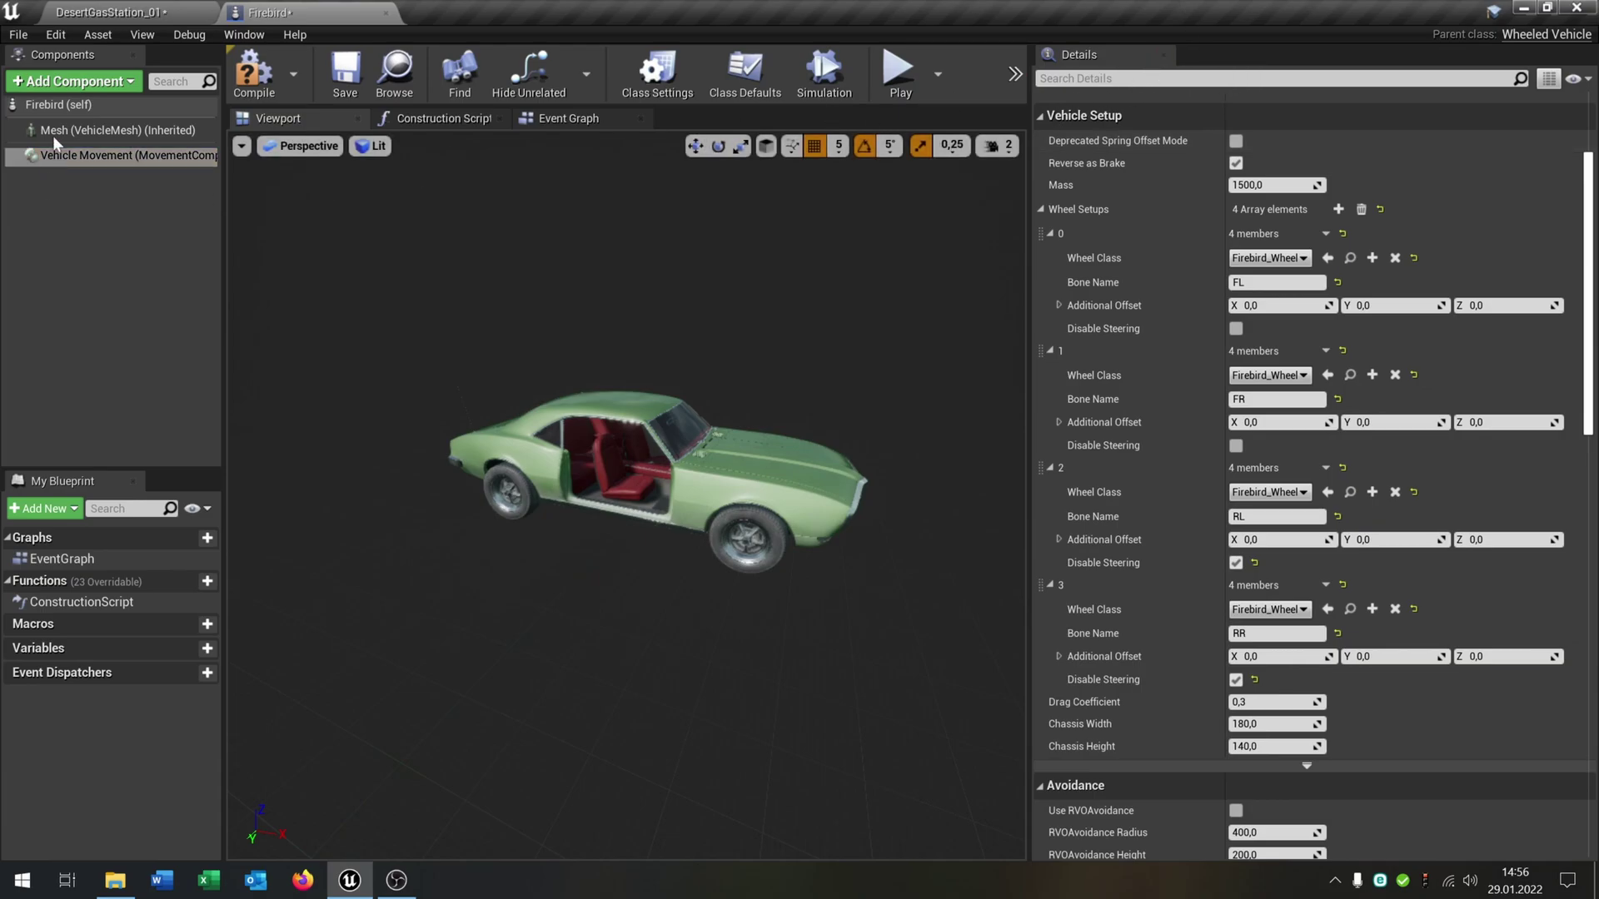
- Add a SpringArm component to the Firebird and move it toward the car's rear
click(74, 81)
text(ca)
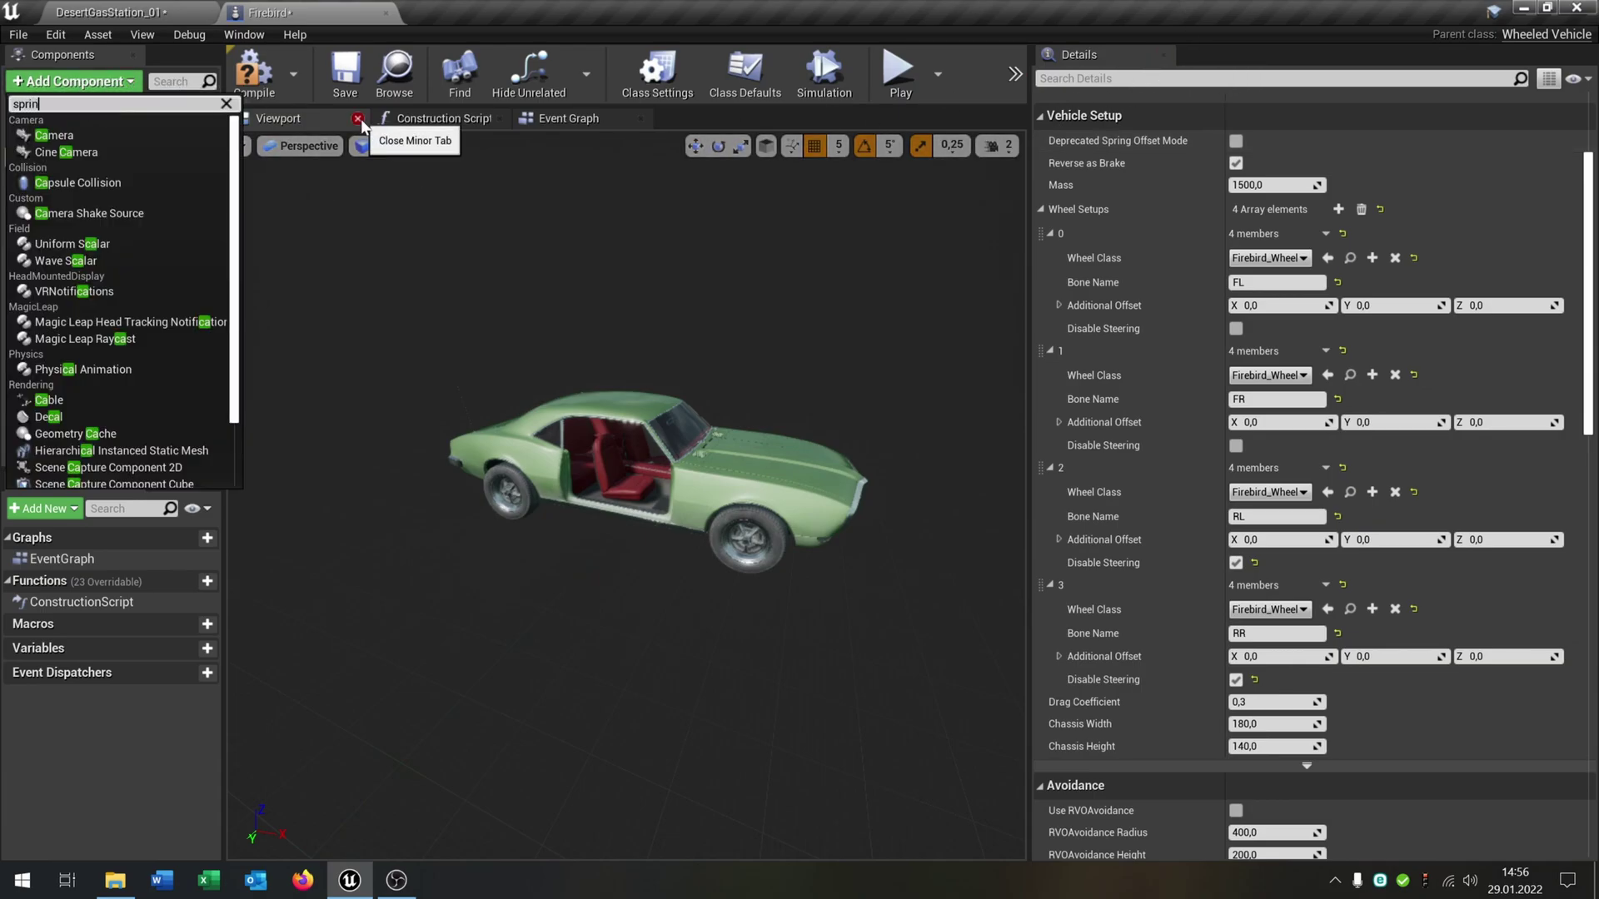
key(Return)
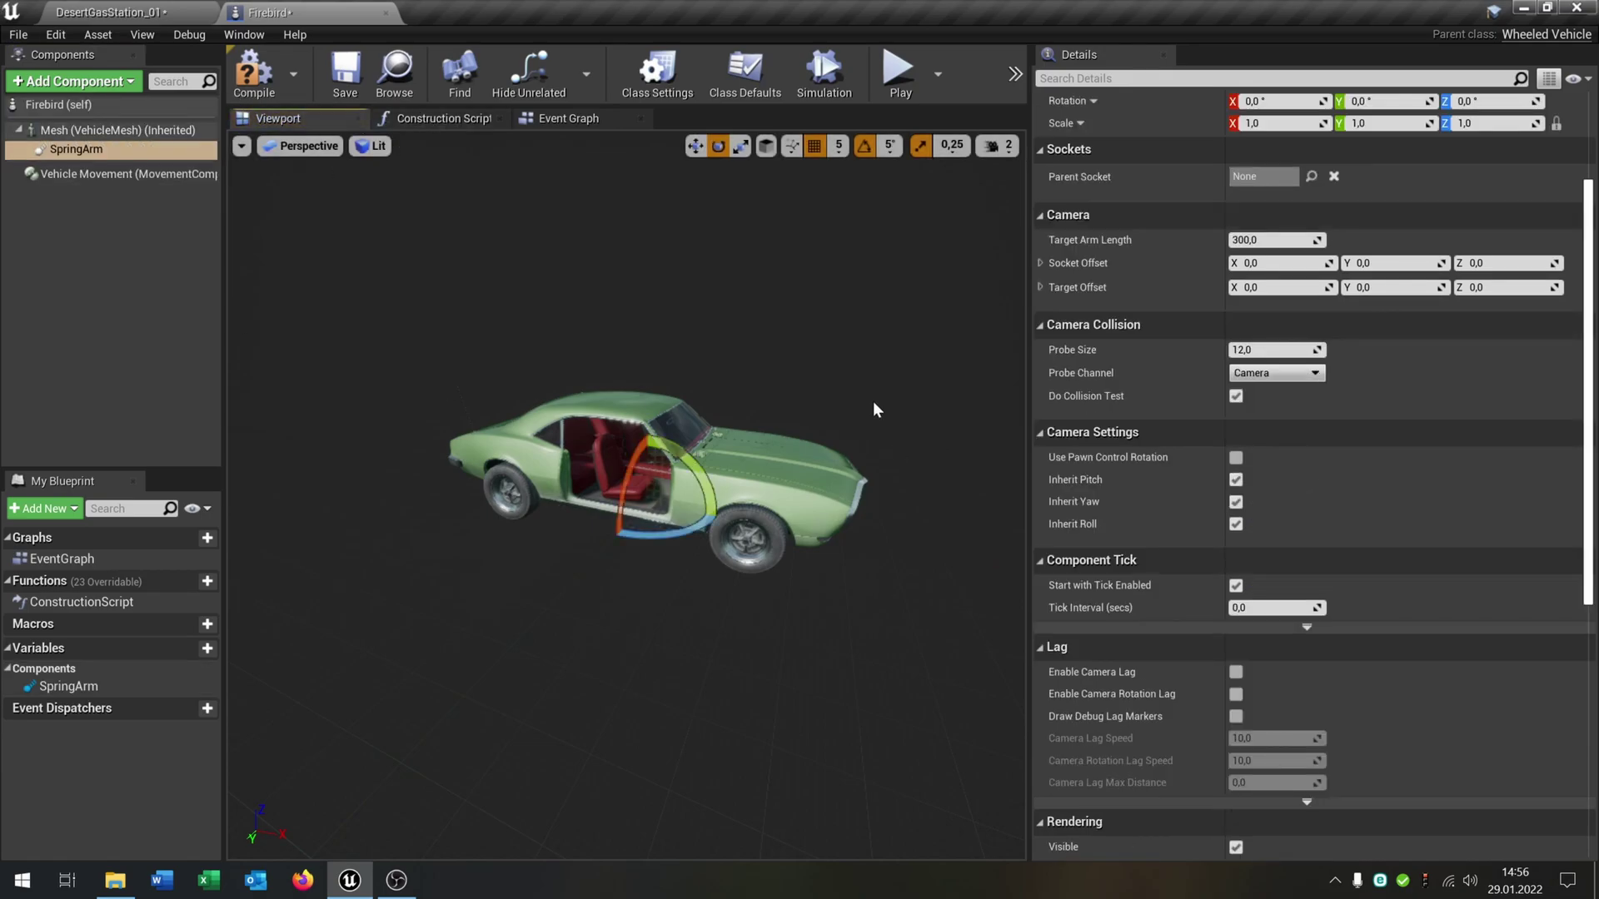
key(r)
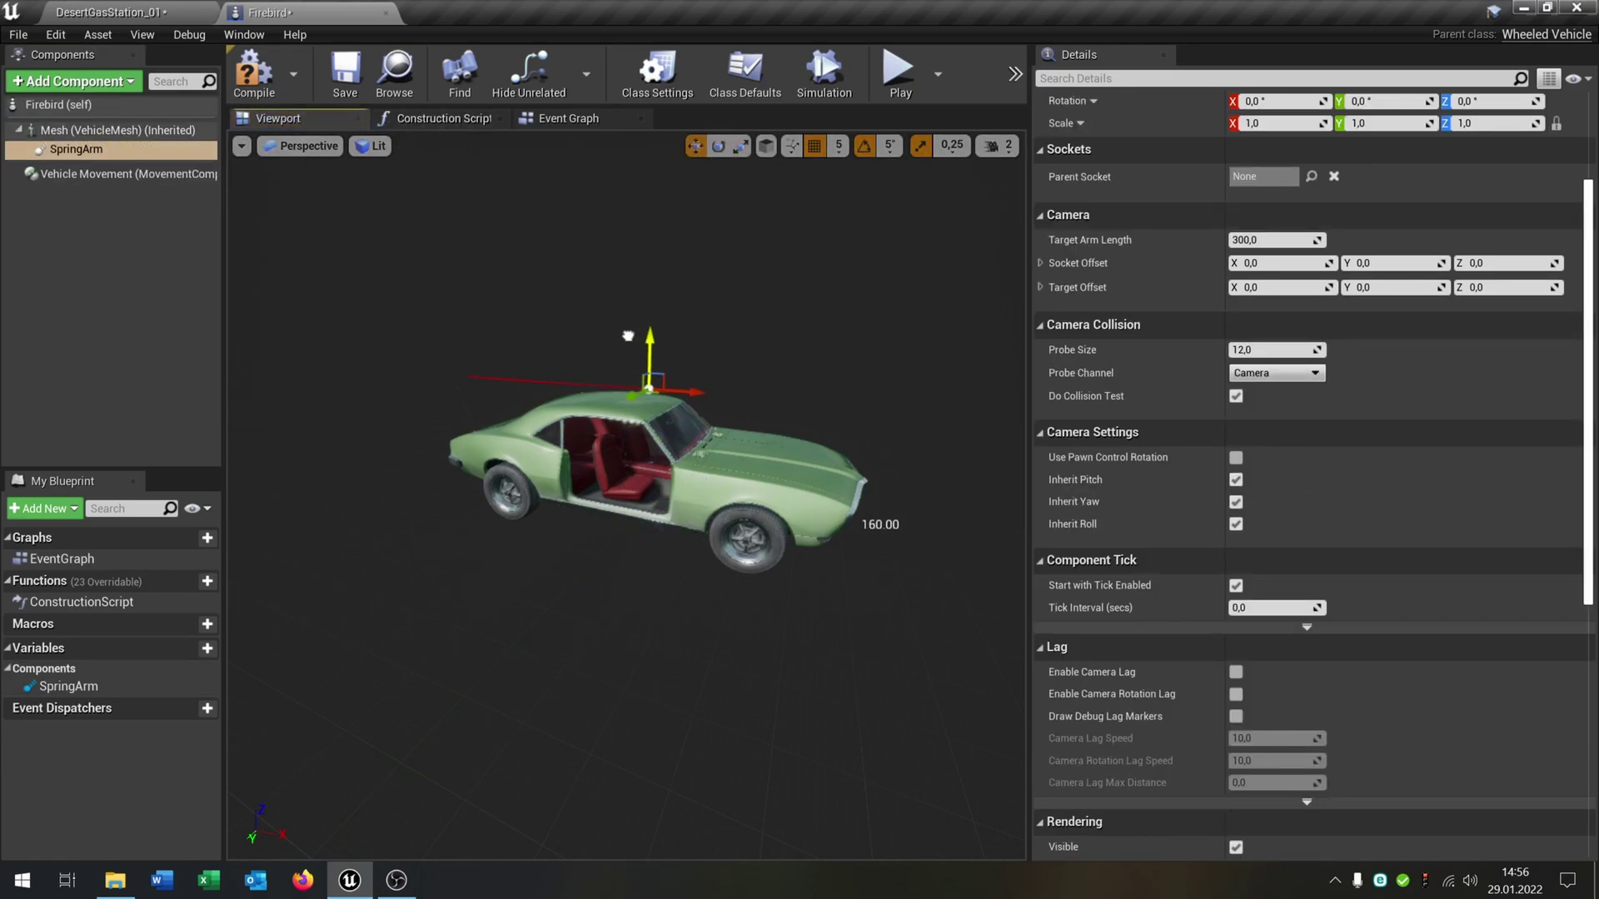
drag(707, 383, 610, 323)
key(e)
- Add a camera component under the SpringArm and name it Camera
click(75, 80)
text(camer)
click(64, 132)
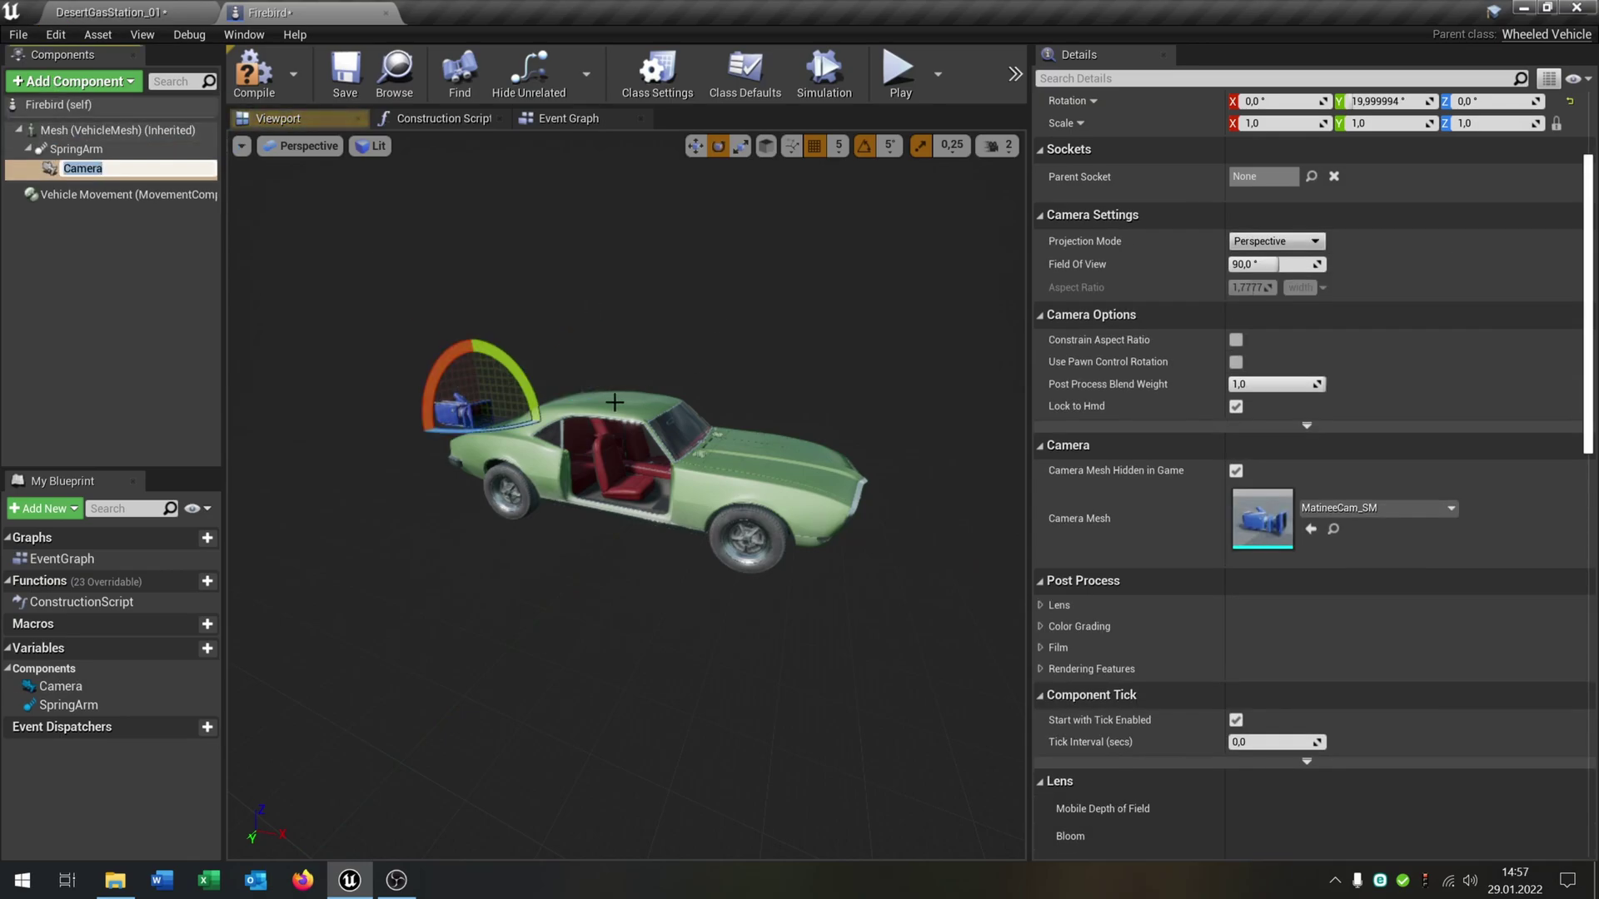
key(BackSpace)
text(Camera)
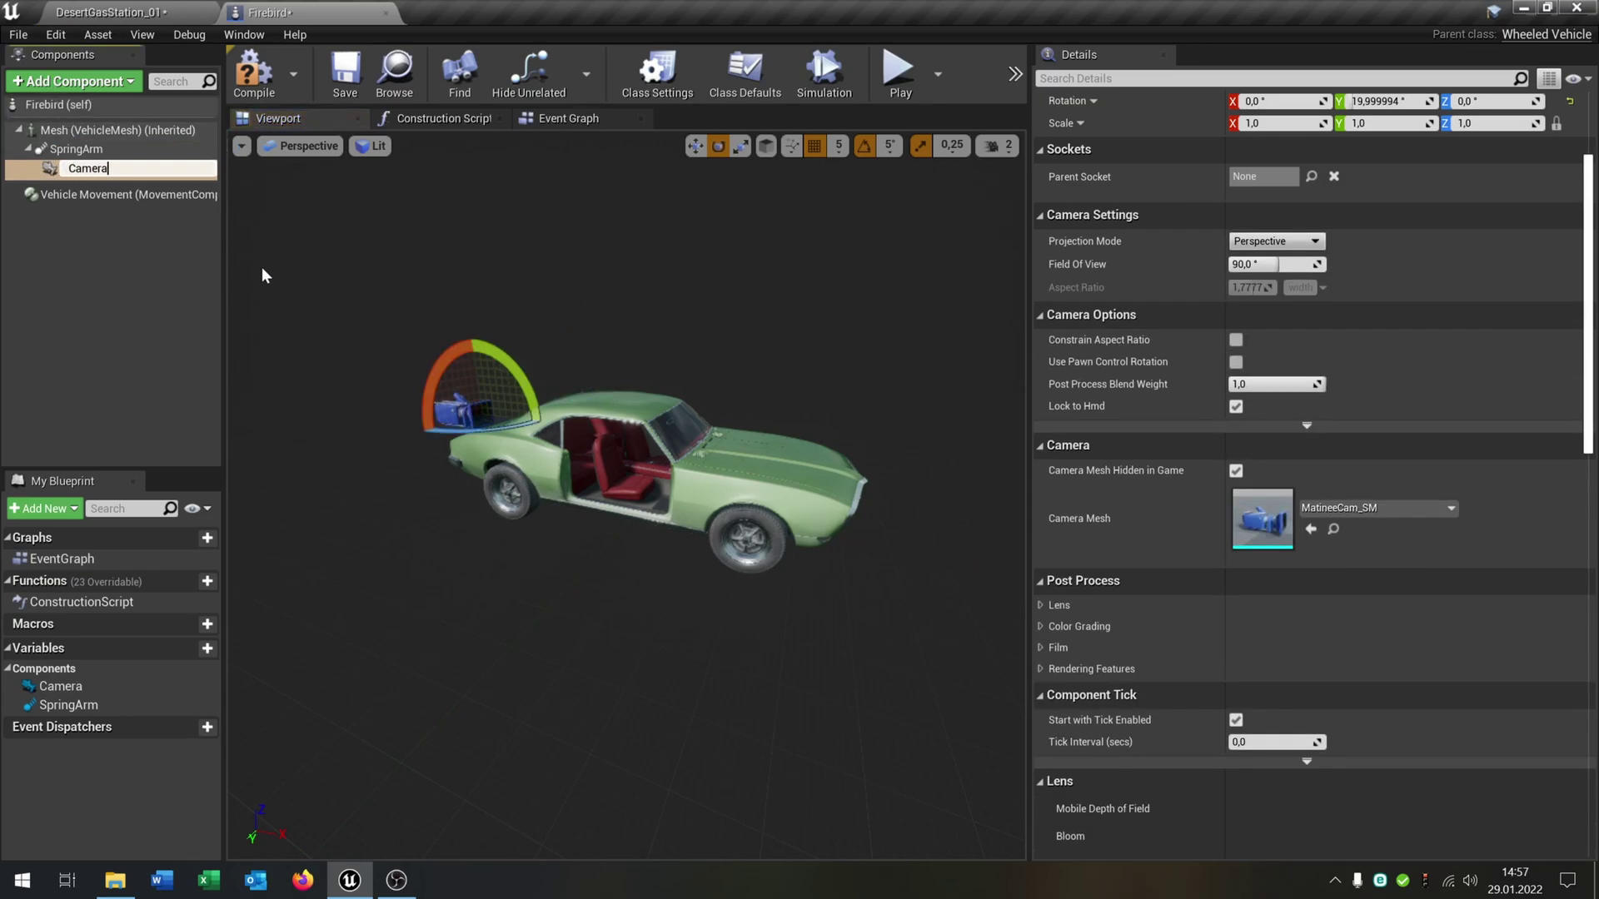
key(Return)
- Raise the Camera above the car and pitch it downward
drag(572, 358, 572, 364)
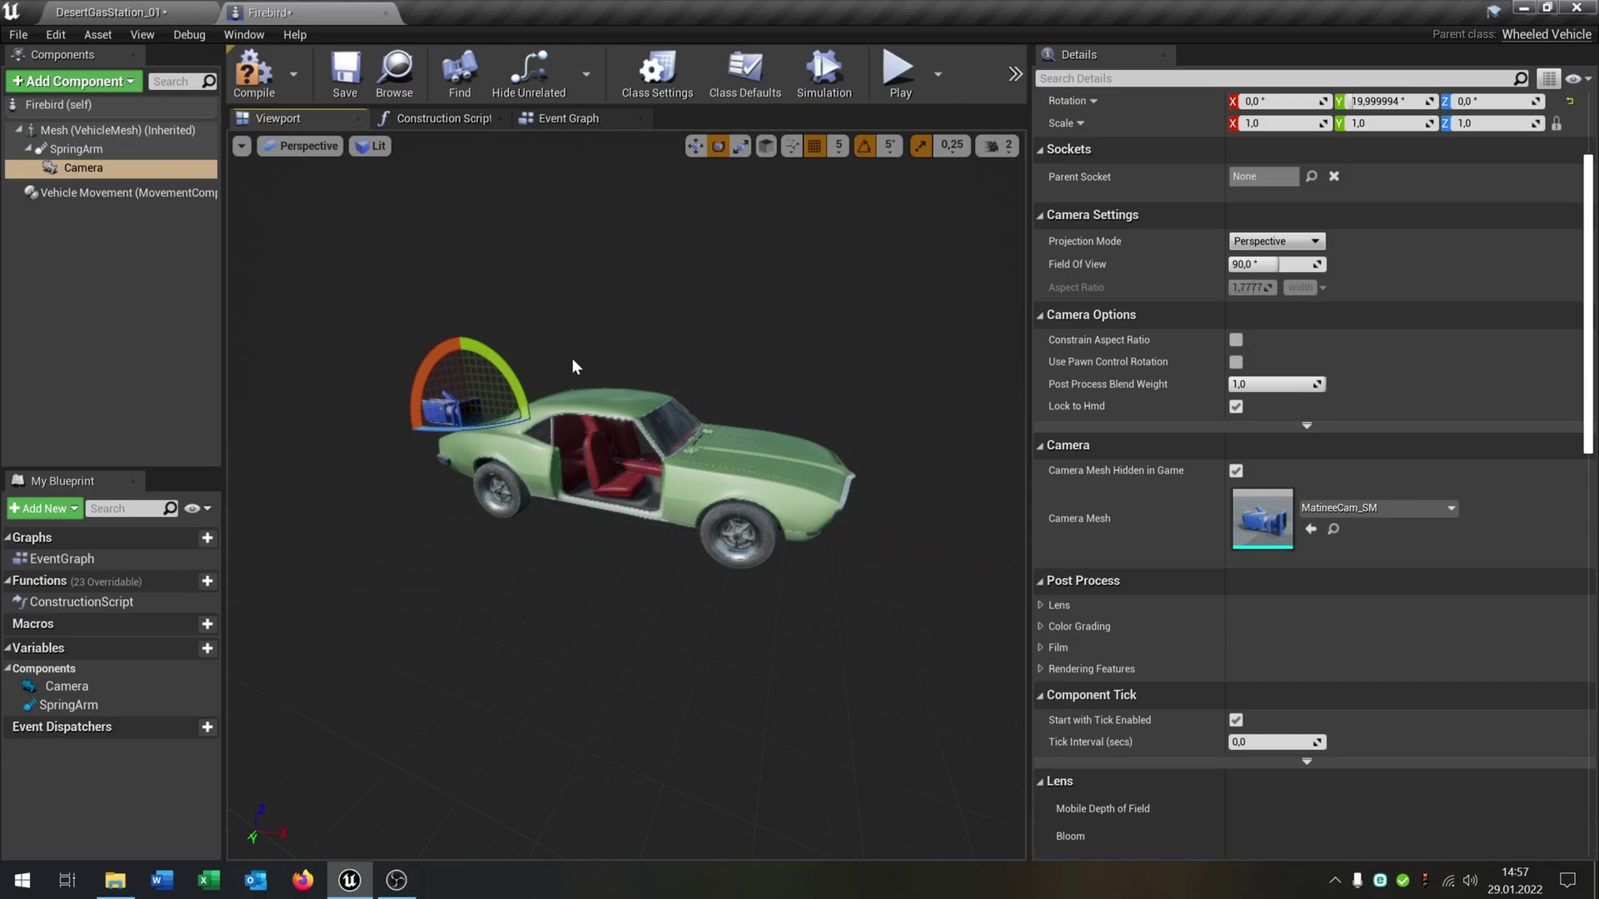
key(w)
drag(466, 358, 458, 251)
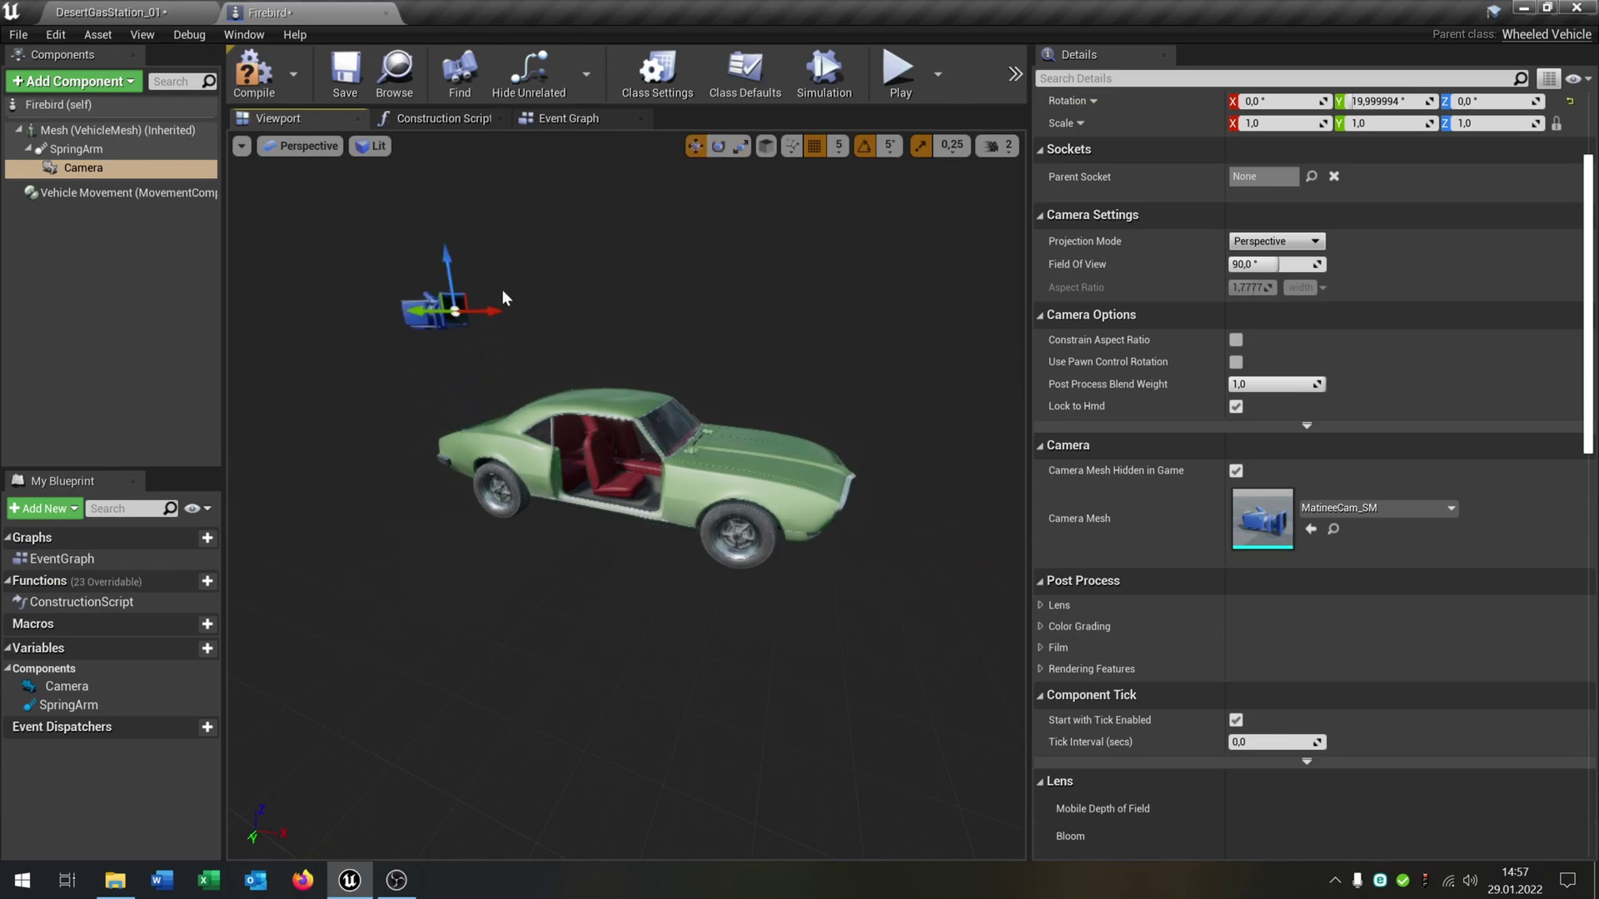
key(e)
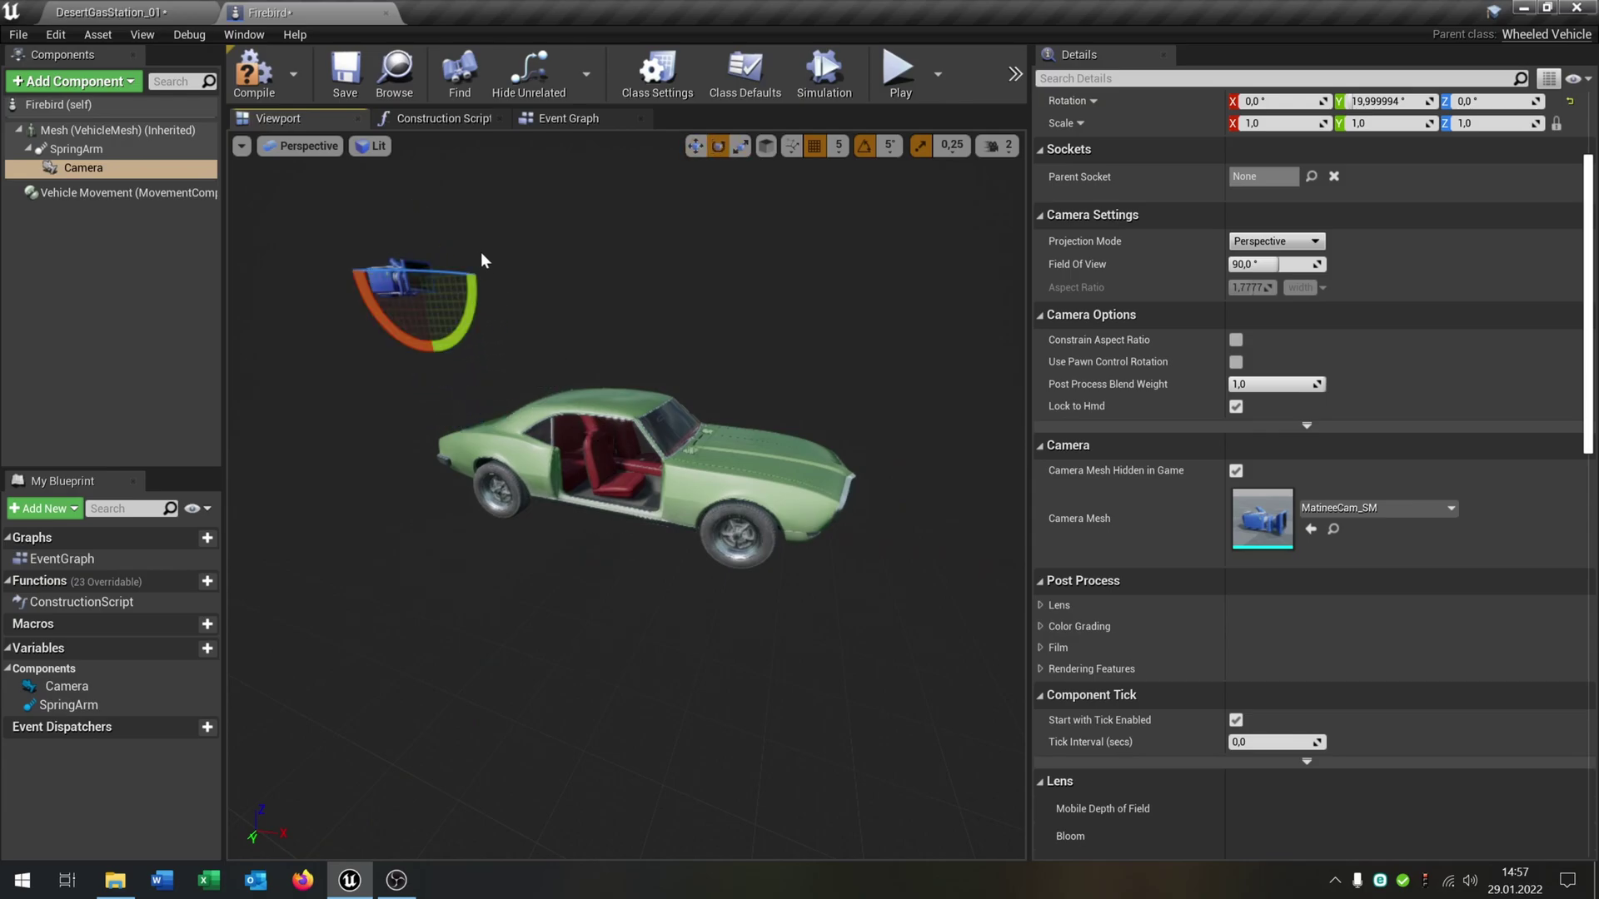
drag(467, 292, 473, 279)
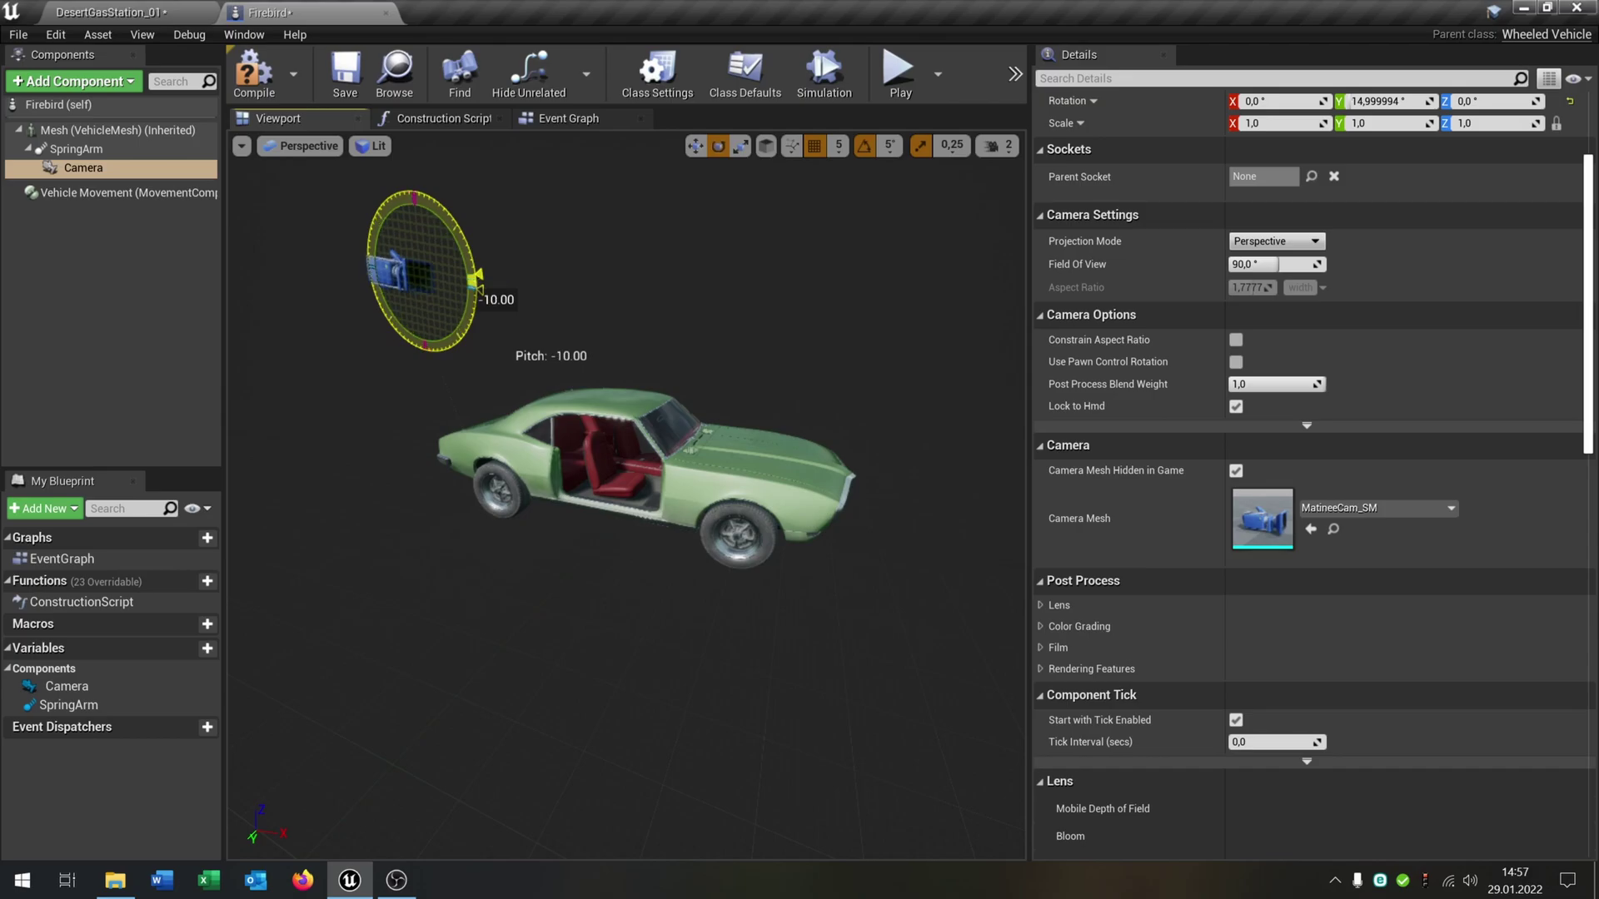
- Enable Use Pawn Control Rotation on the SpringArm and tilt the Camera further down
click(76, 148)
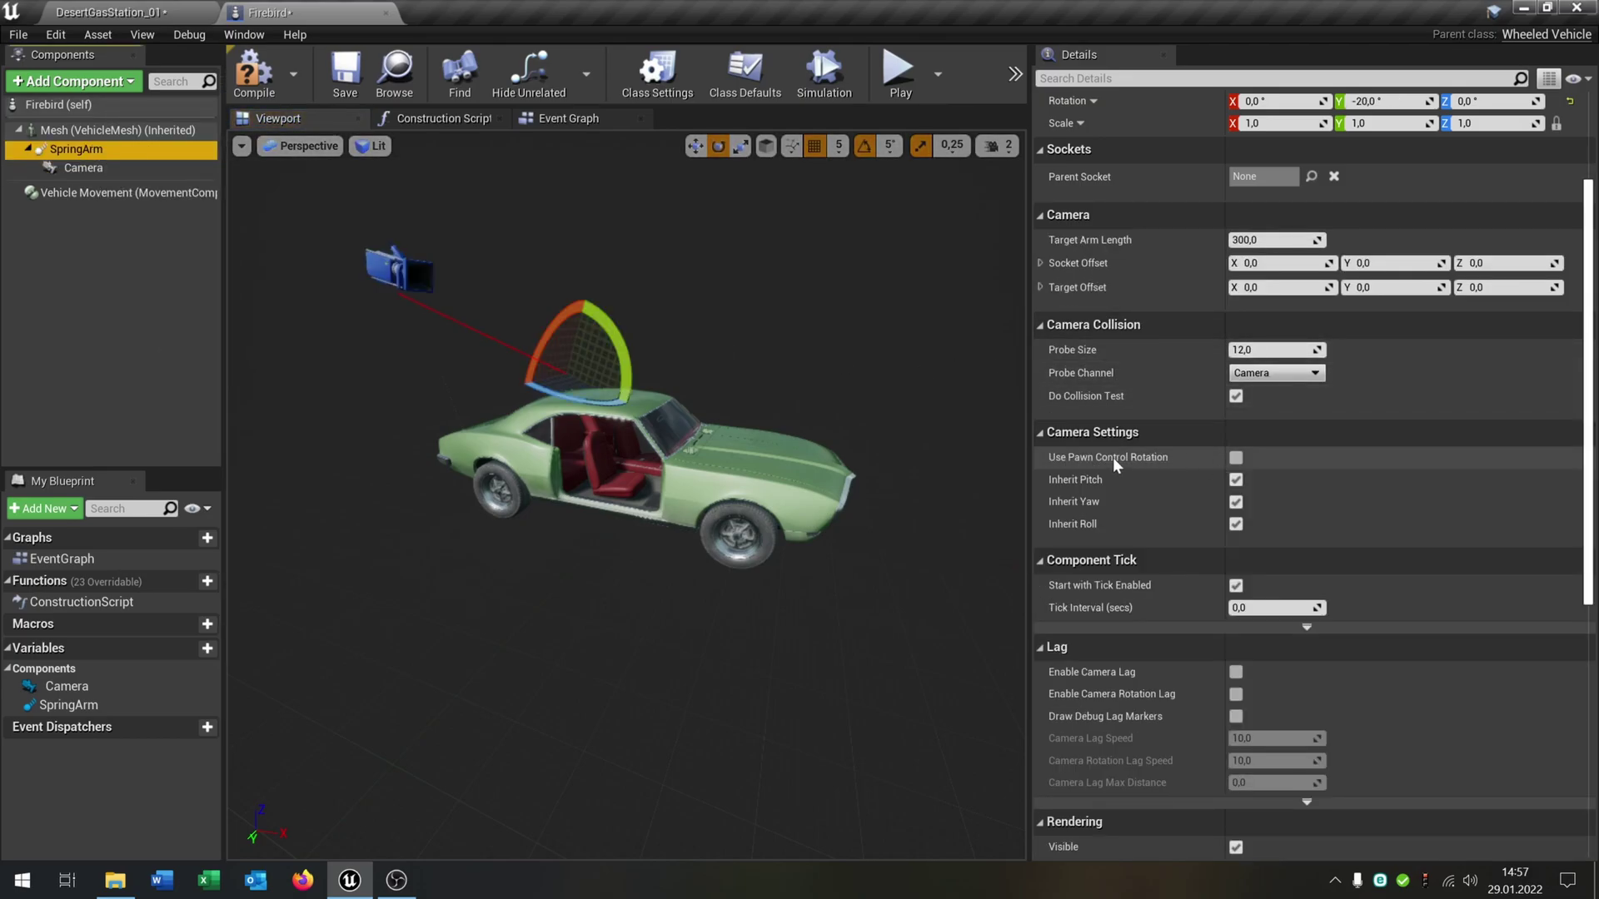
click(1235, 457)
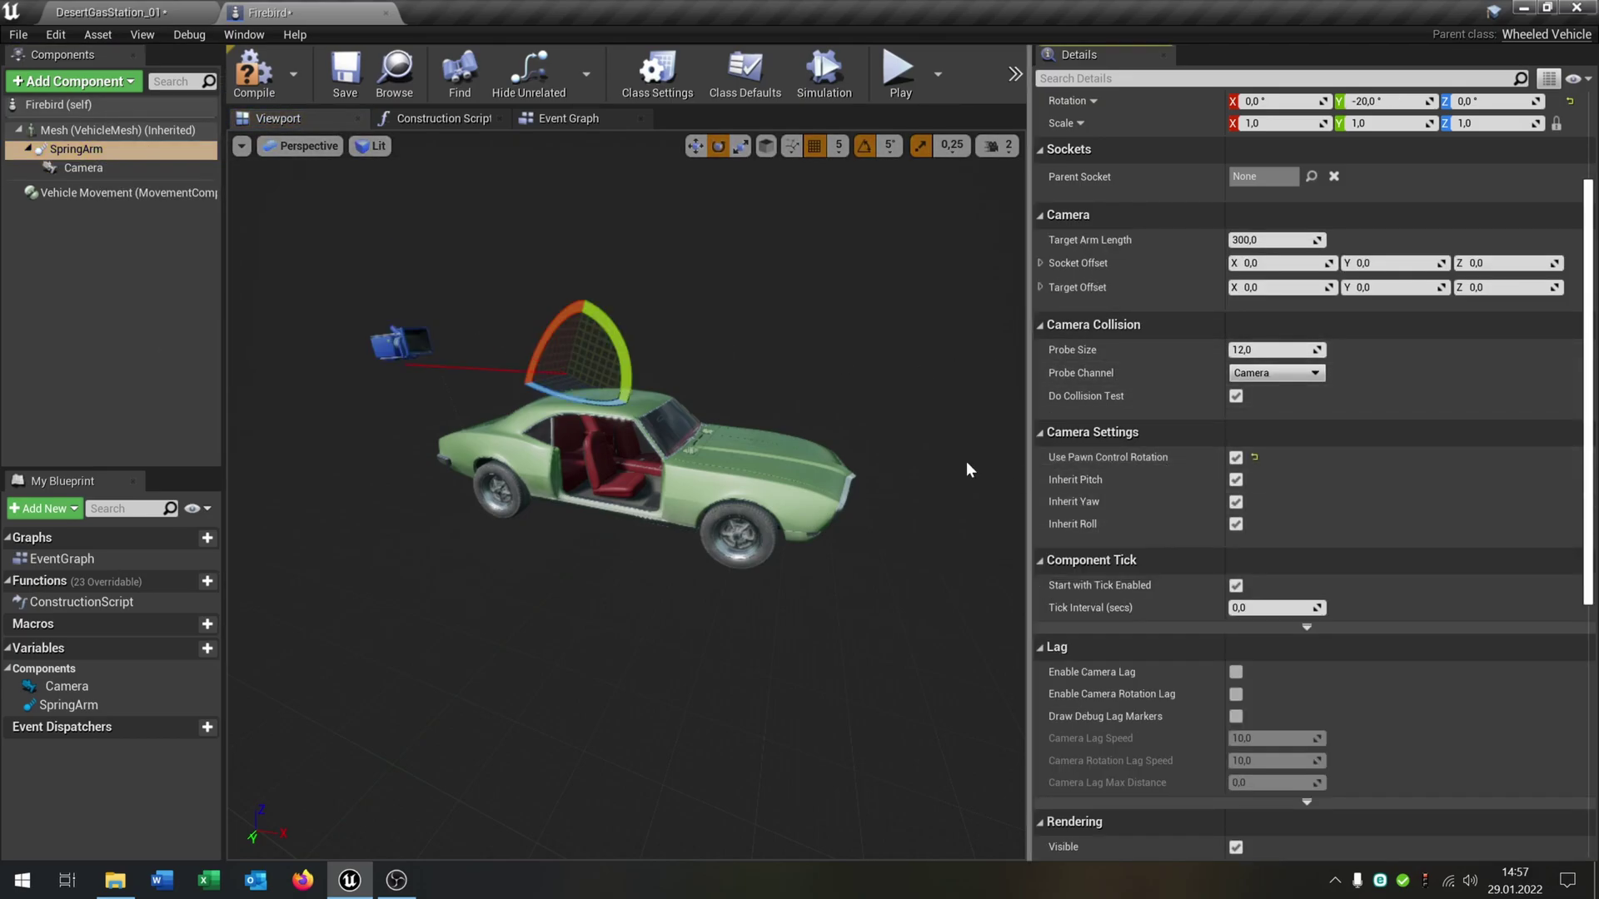
click(83, 168)
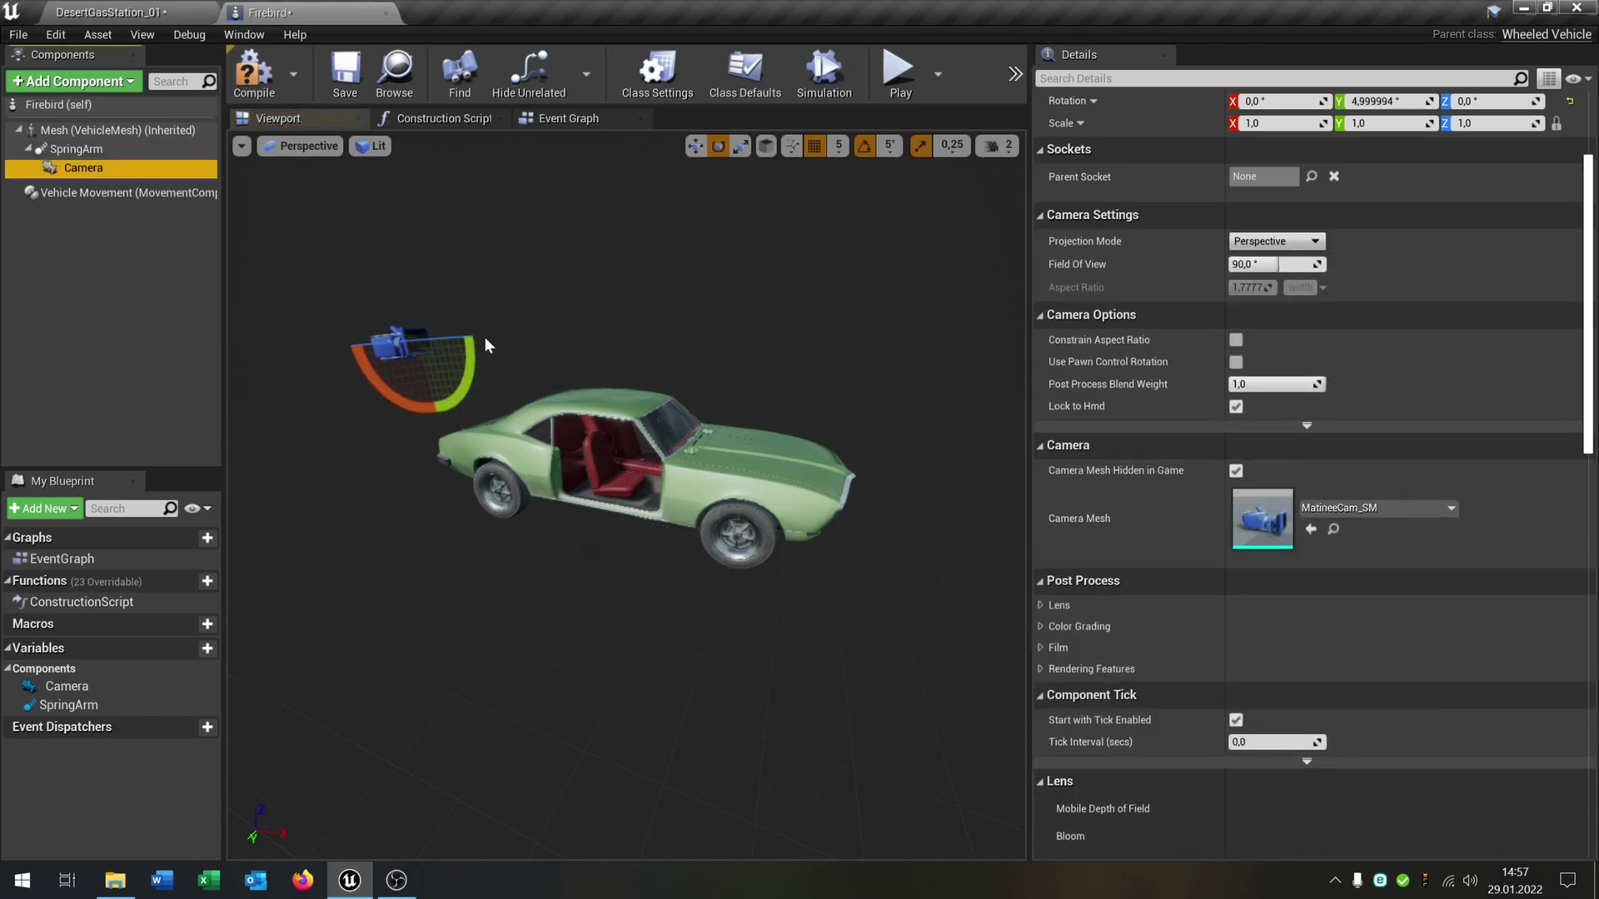
drag(466, 358, 461, 293)
key(r)
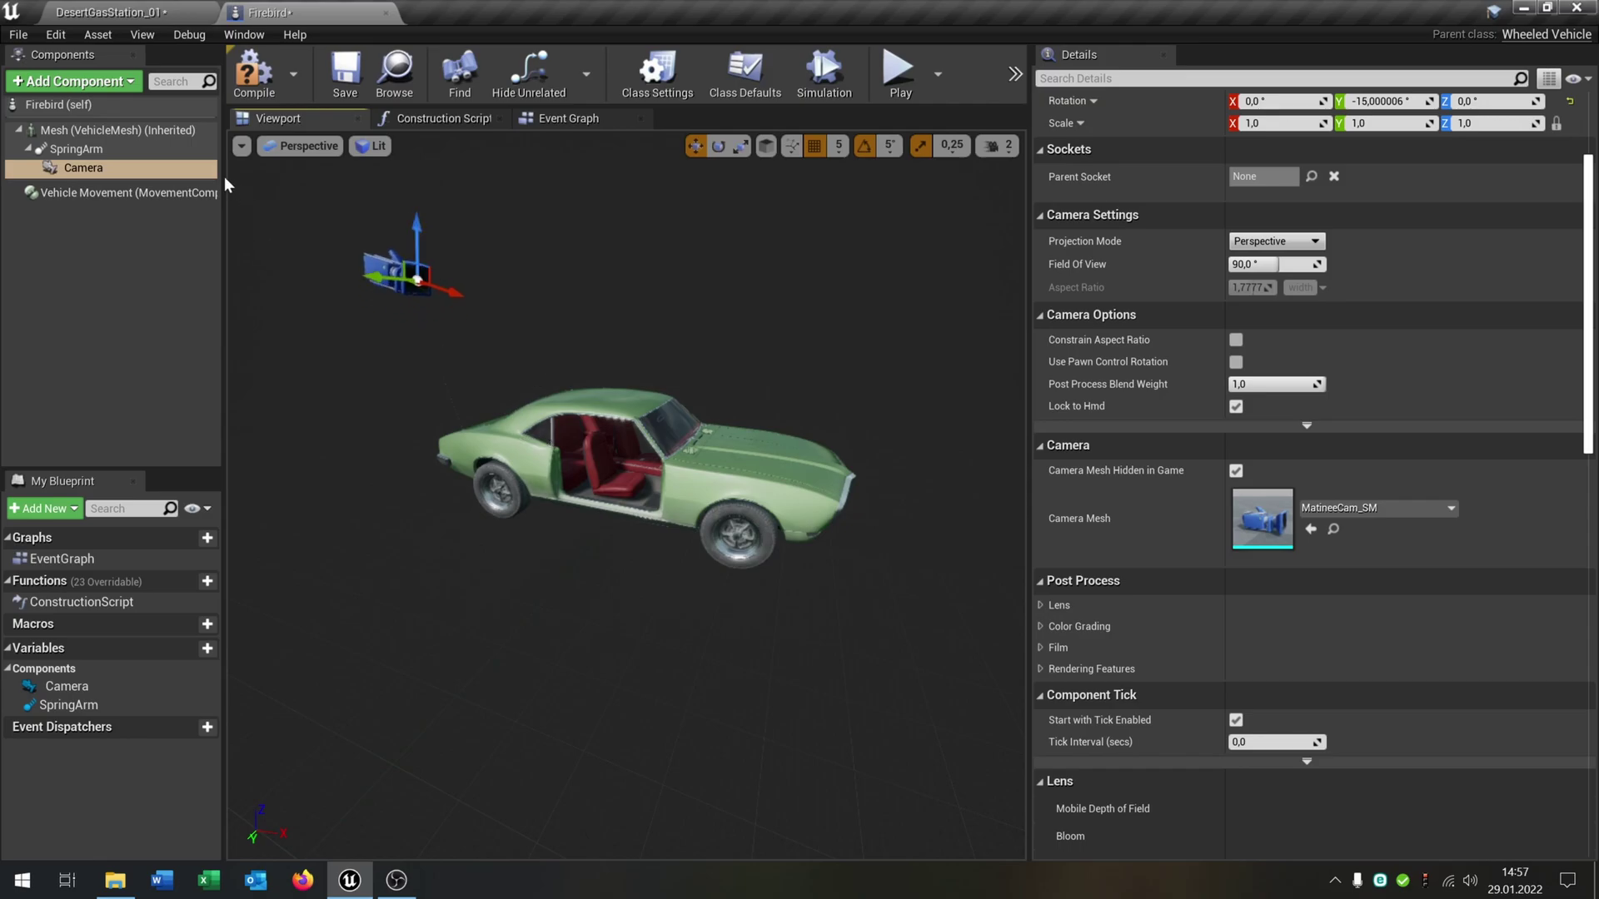
- Raise the SpringArm, pitch it down to about -25°, and compile the Firebird blueprint
click(76, 149)
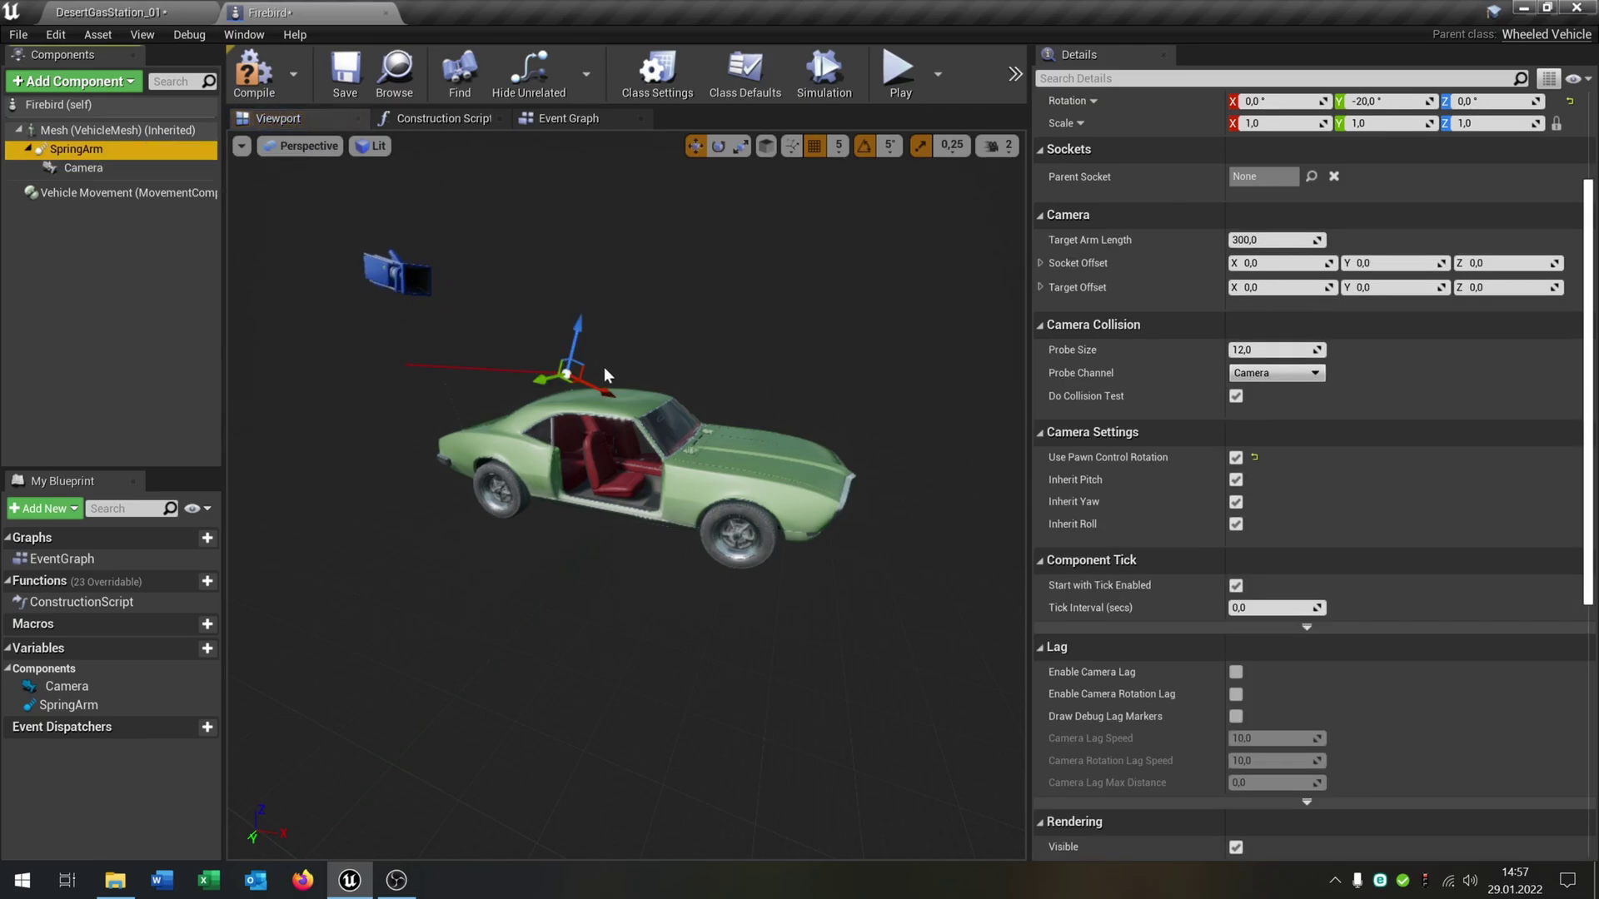
drag(582, 327, 617, 387)
key(e)
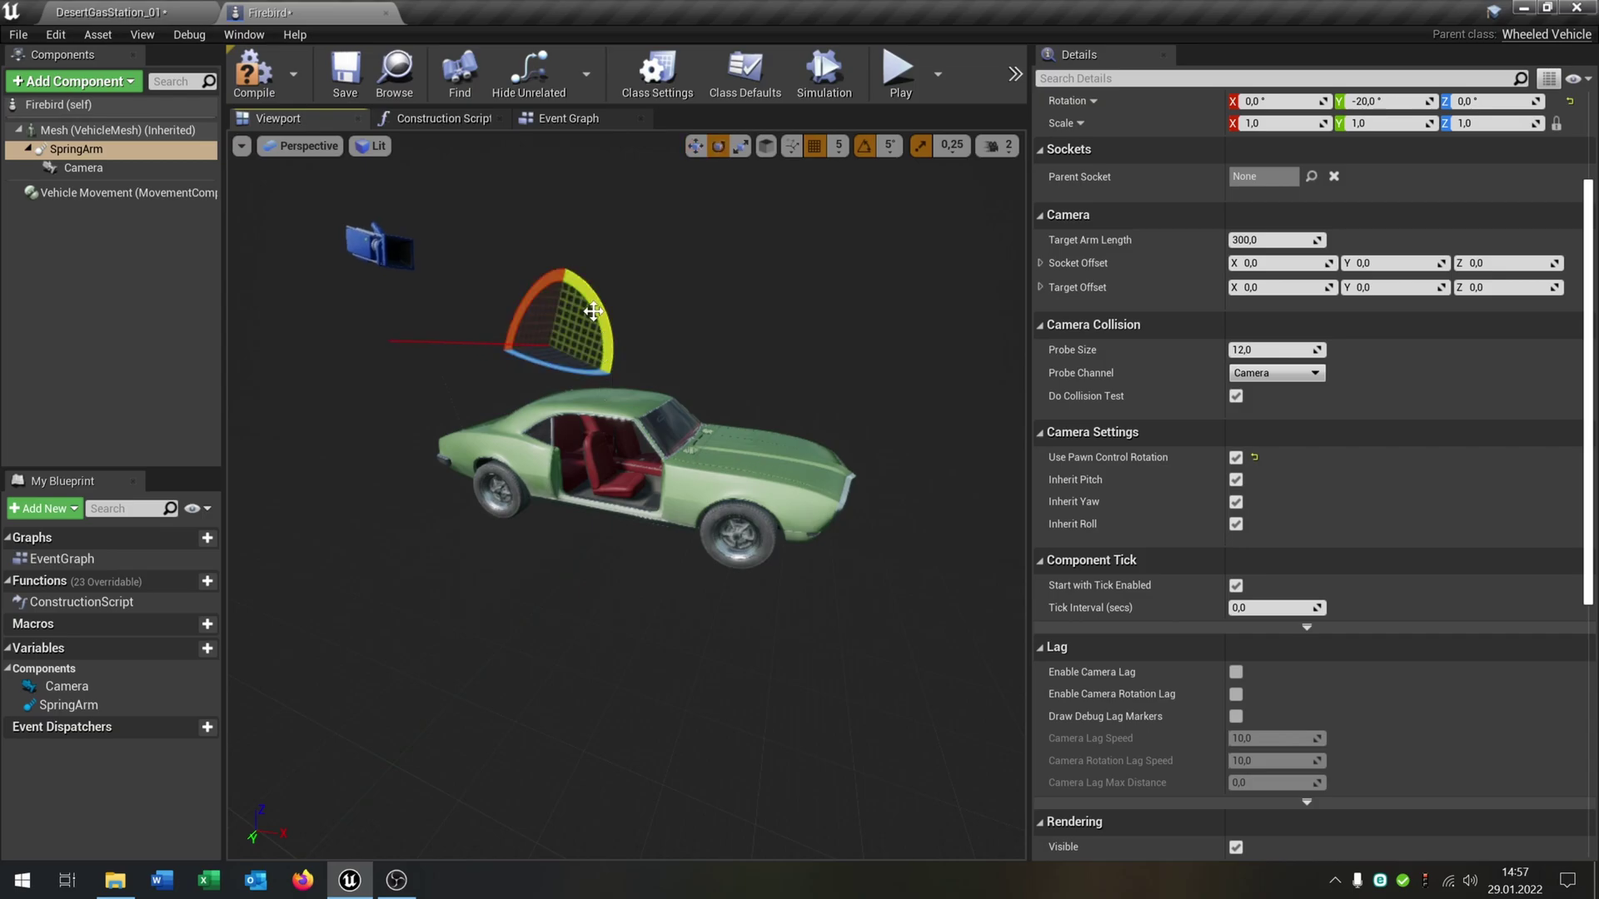
drag(593, 312, 553, 338)
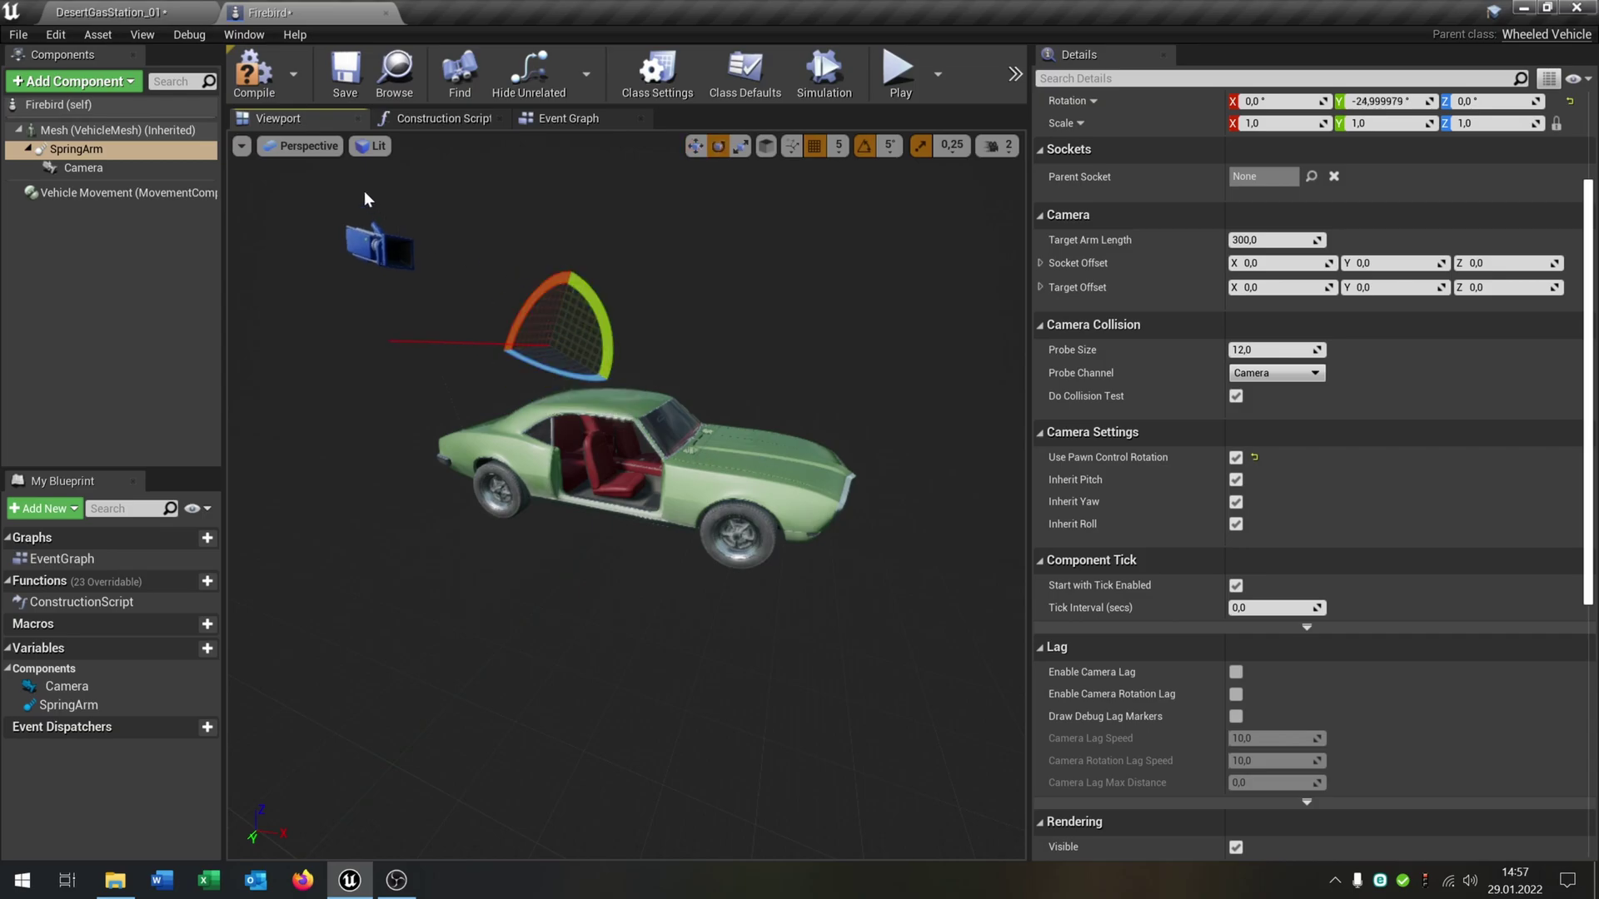
click(253, 71)
- Open Firebird's Event Graph, then open the Sedan blueprint from Content/VehicleBP/Sedan
click(569, 118)
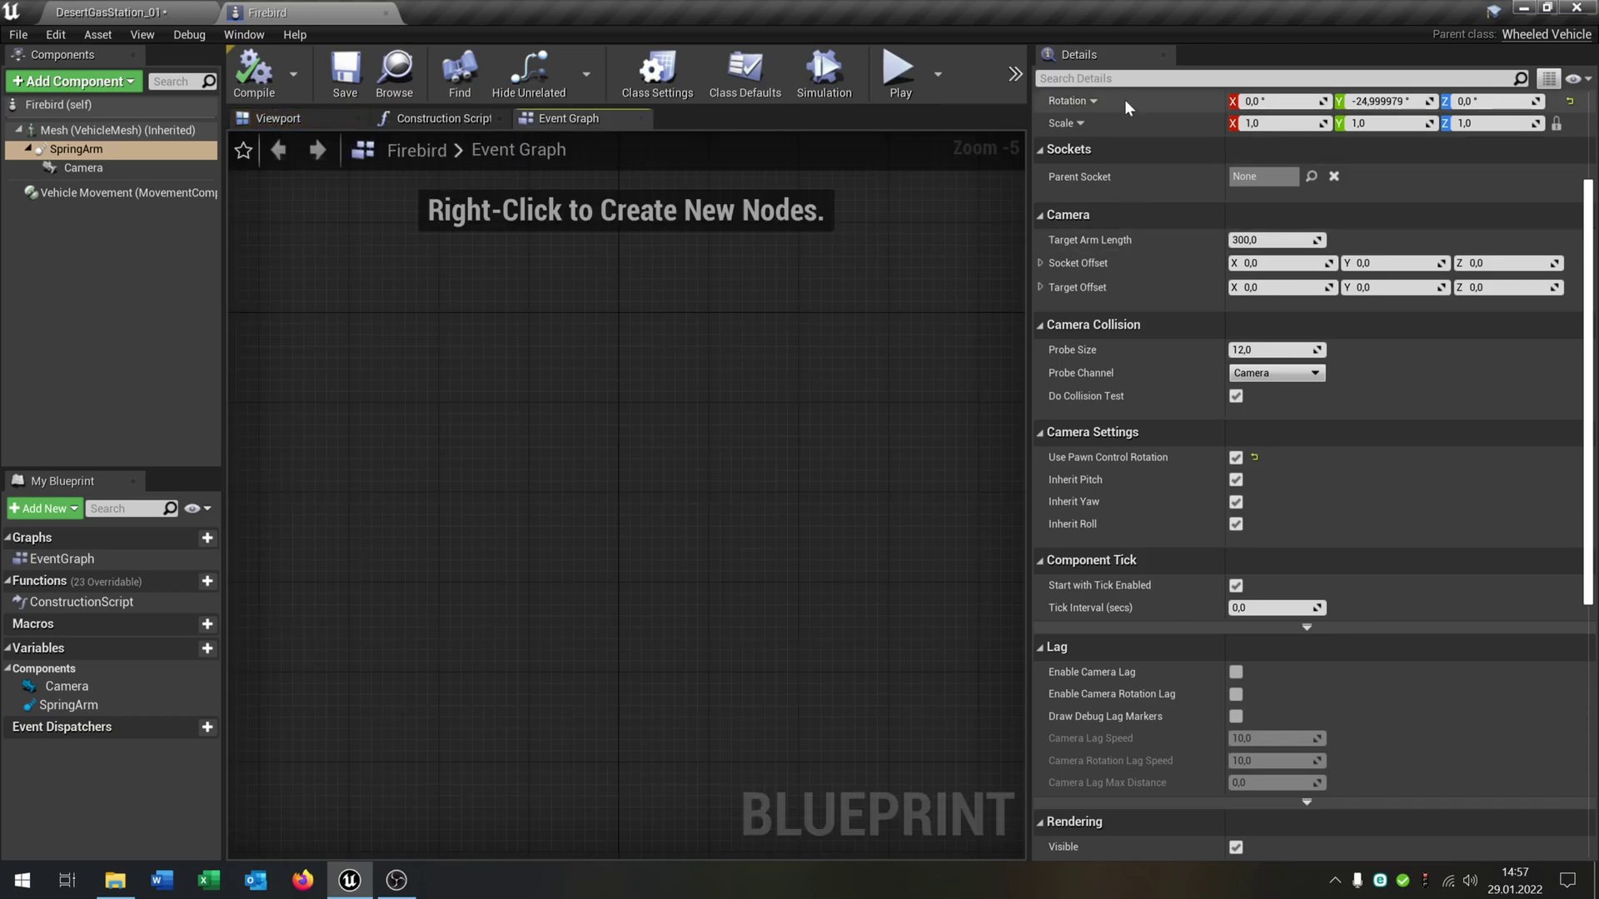
click(1165, 55)
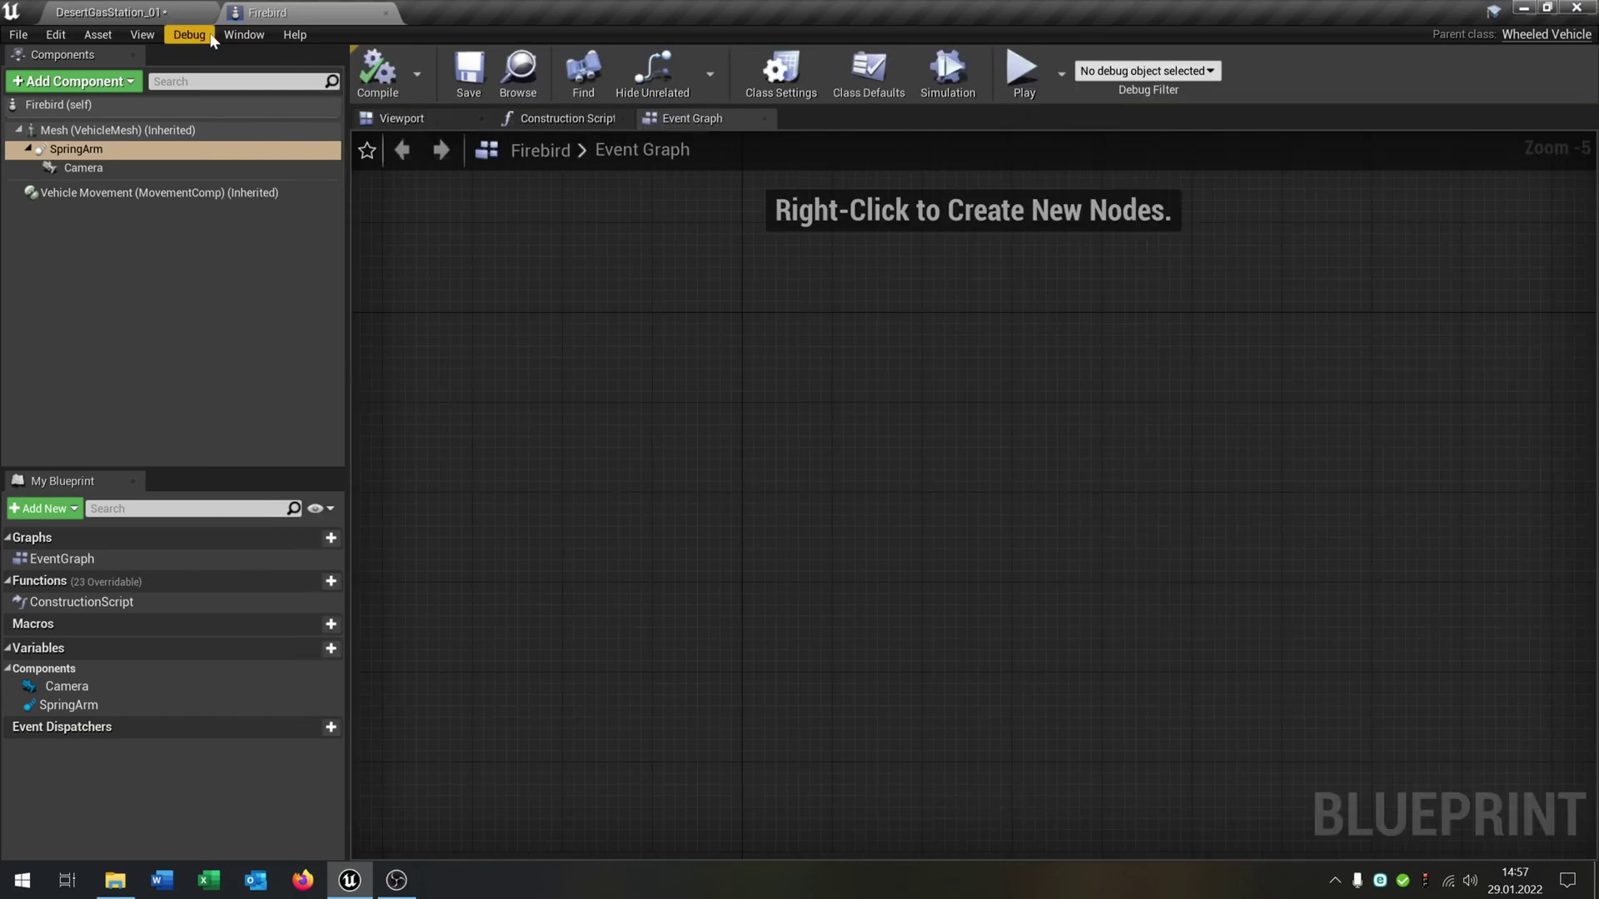
click(125, 11)
click(104, 488)
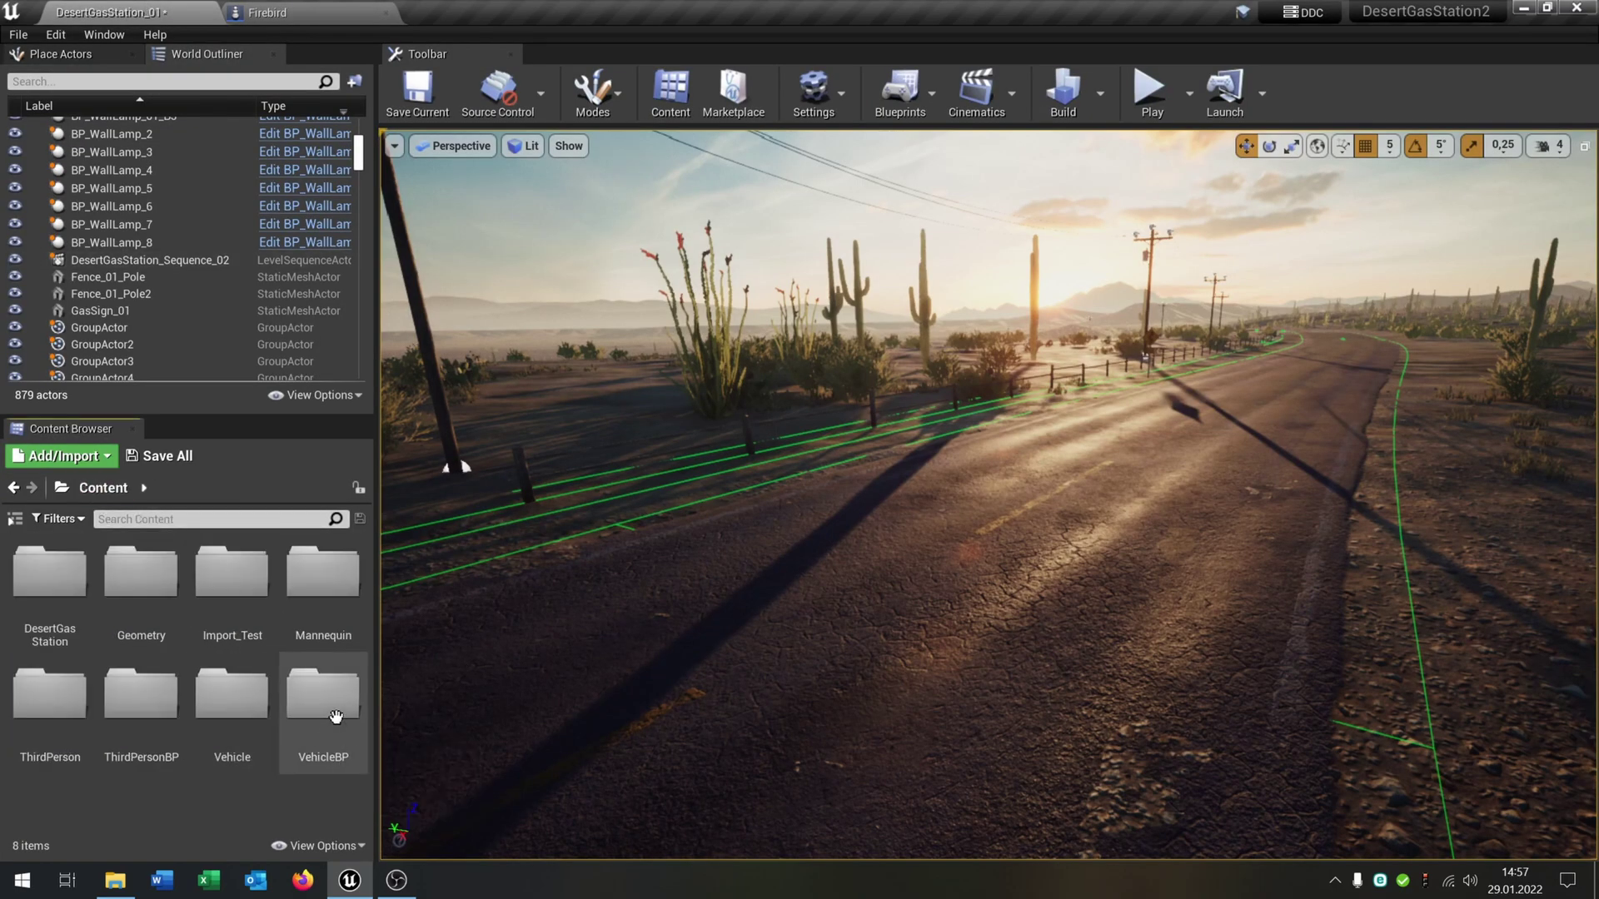
double_click(336, 717)
double_click(223, 583)
click(41, 595)
double_click(41, 596)
- Copy Sedan's Steering, Throttle and Handbrake input groups into Firebird's Event Graph
drag(550, 280, 1399, 460)
shift+drag(521, 464, 955, 708)
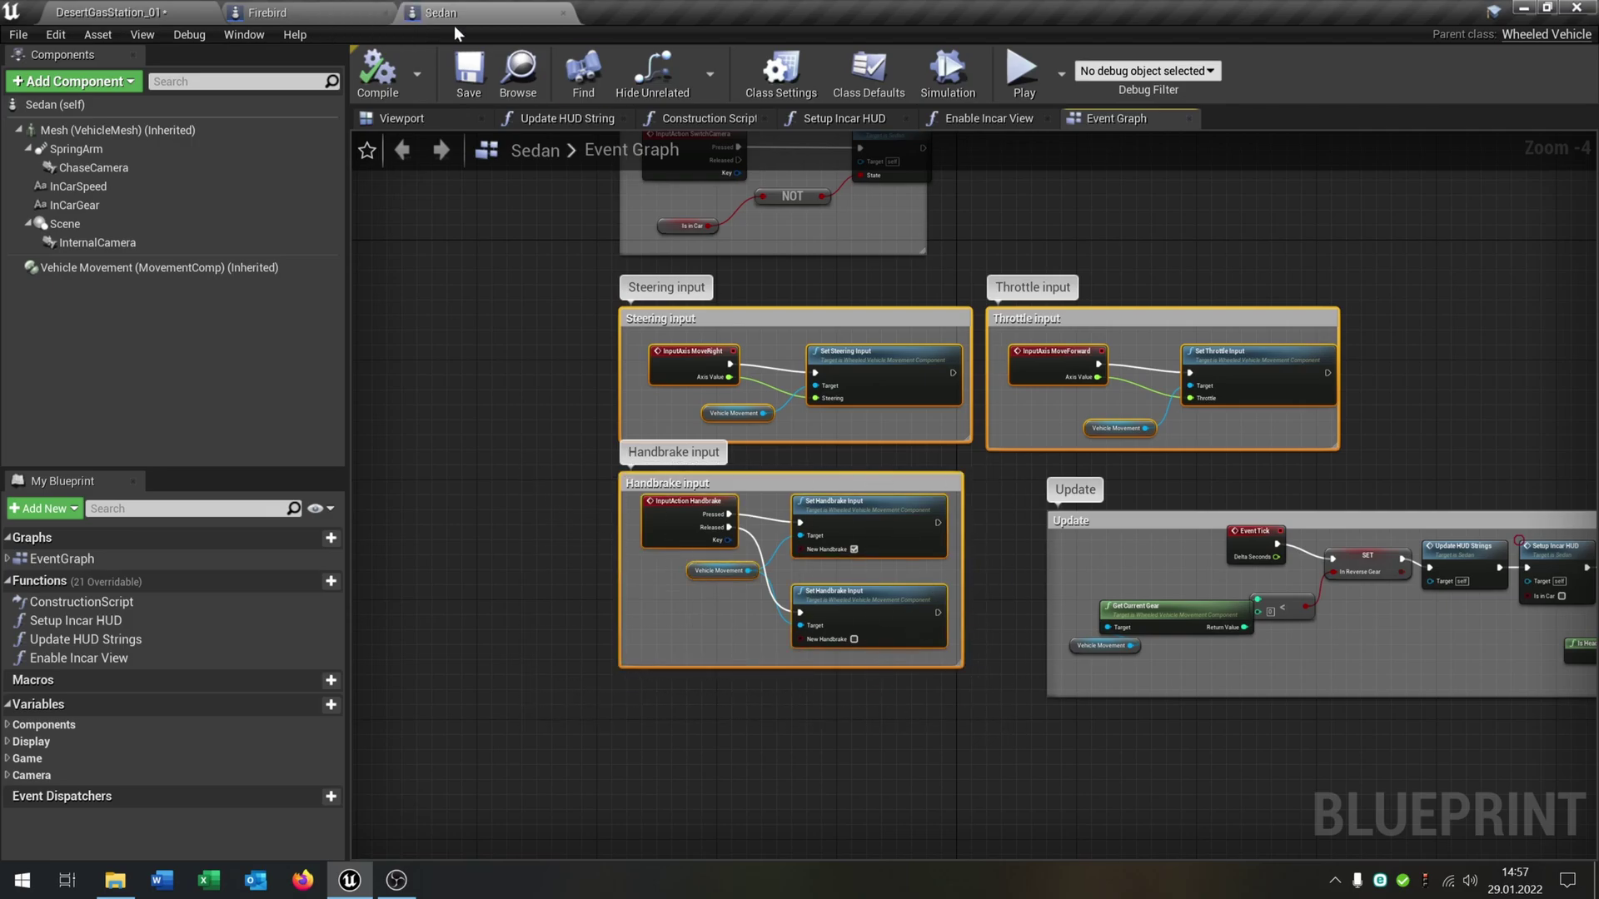
click(323, 9)
key(ctrl+v)
drag(778, 474, 760, 386)
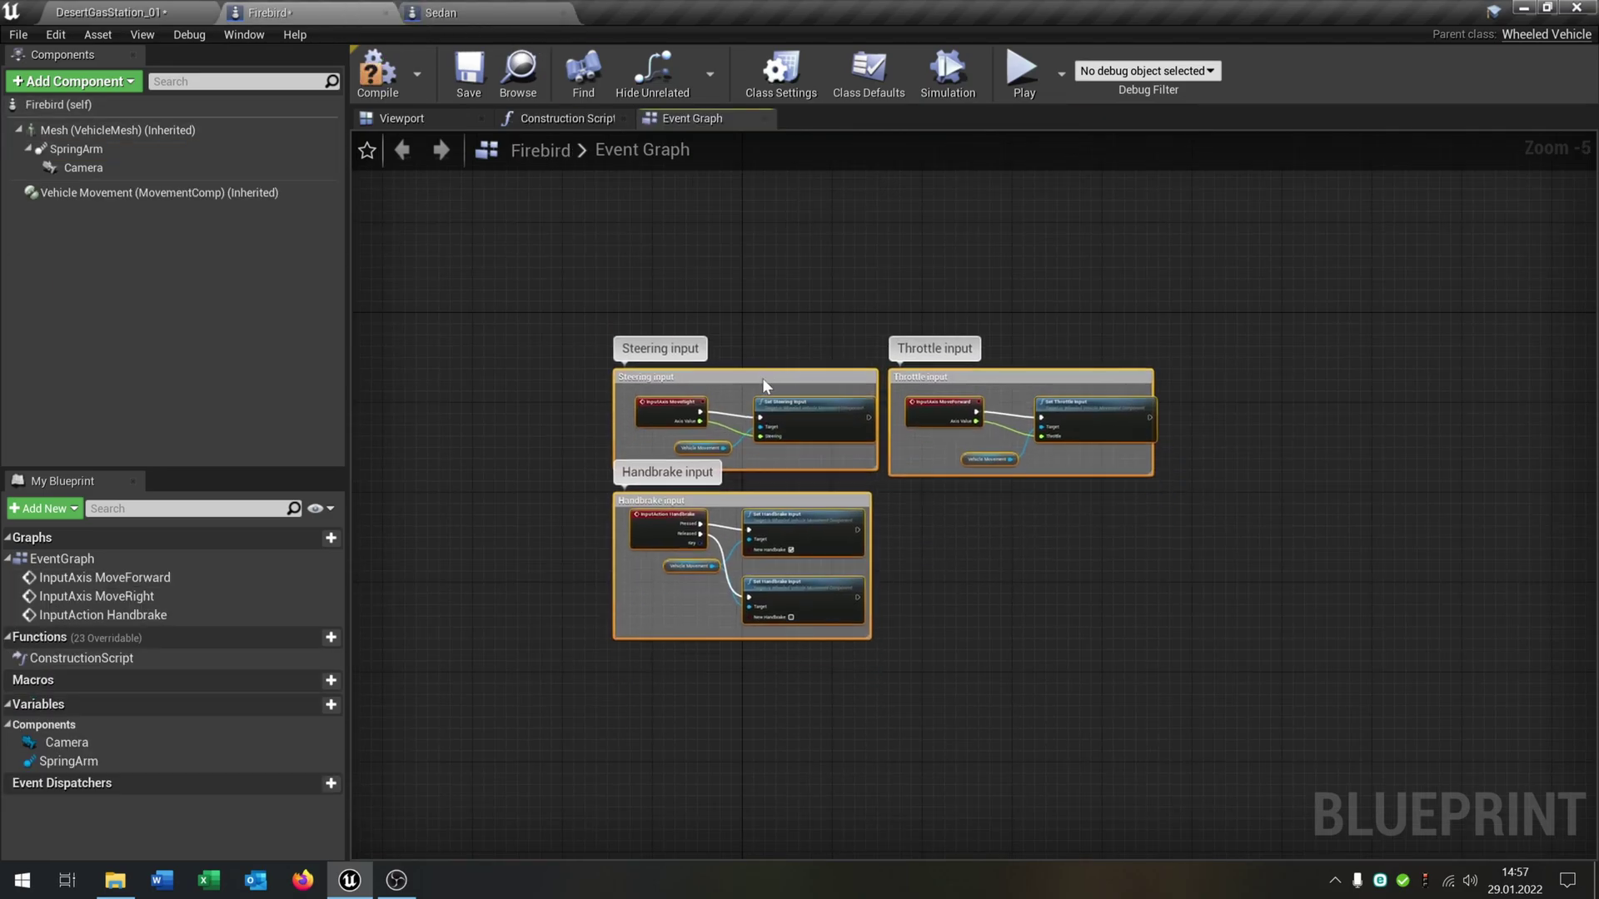
scroll(866, 555, up, 2)
click(564, 14)
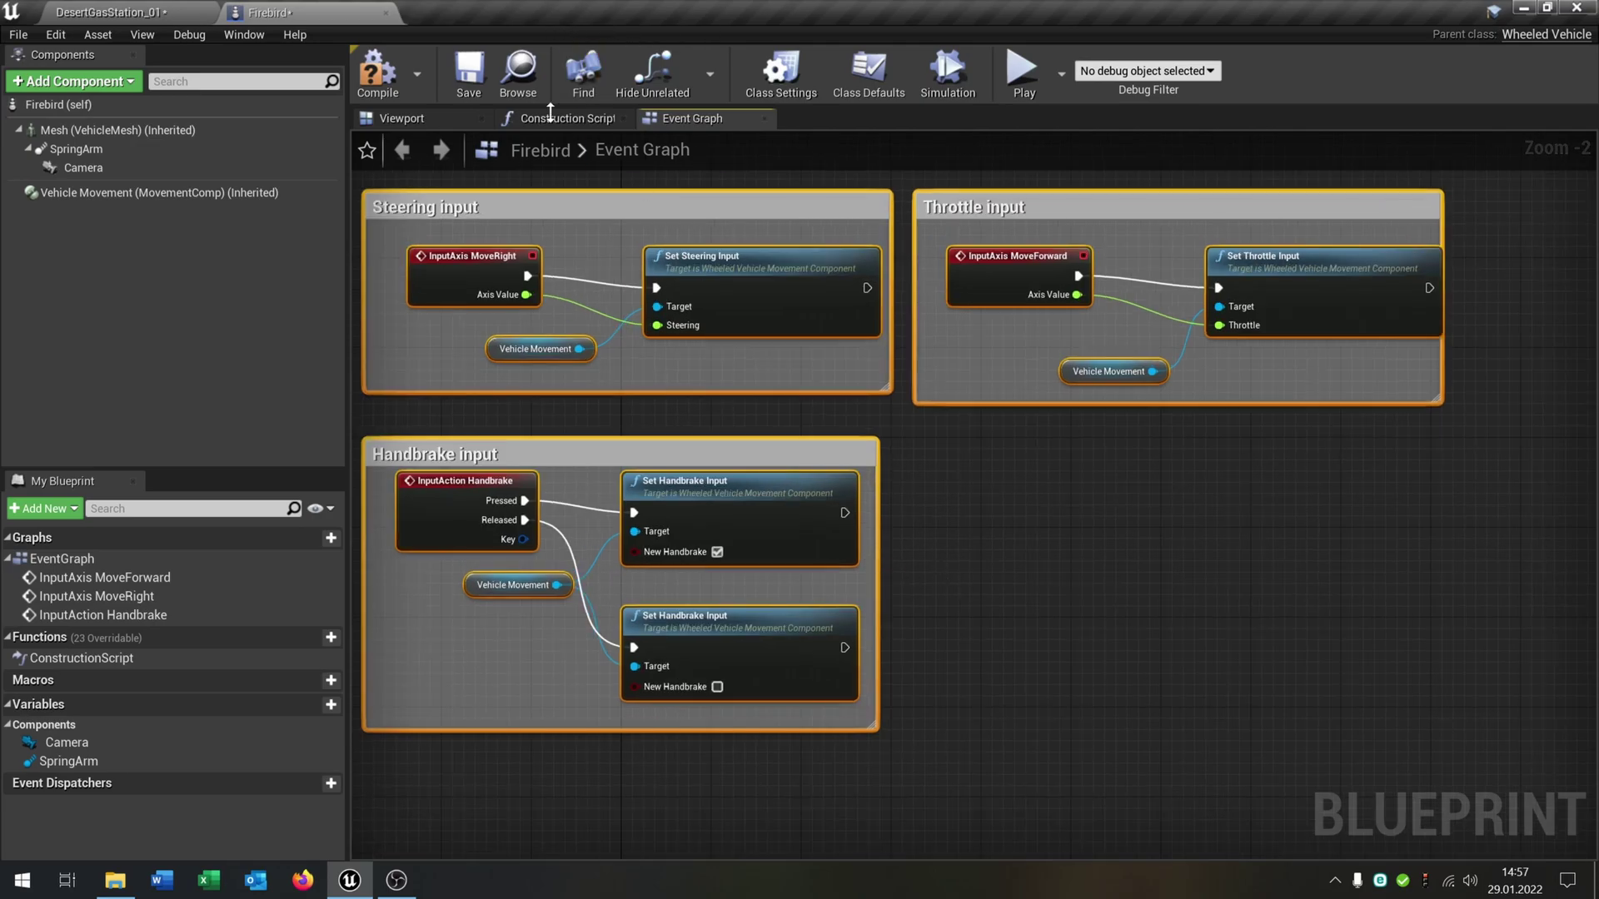
click(1135, 535)
right_drag(1135, 535, 972, 541)
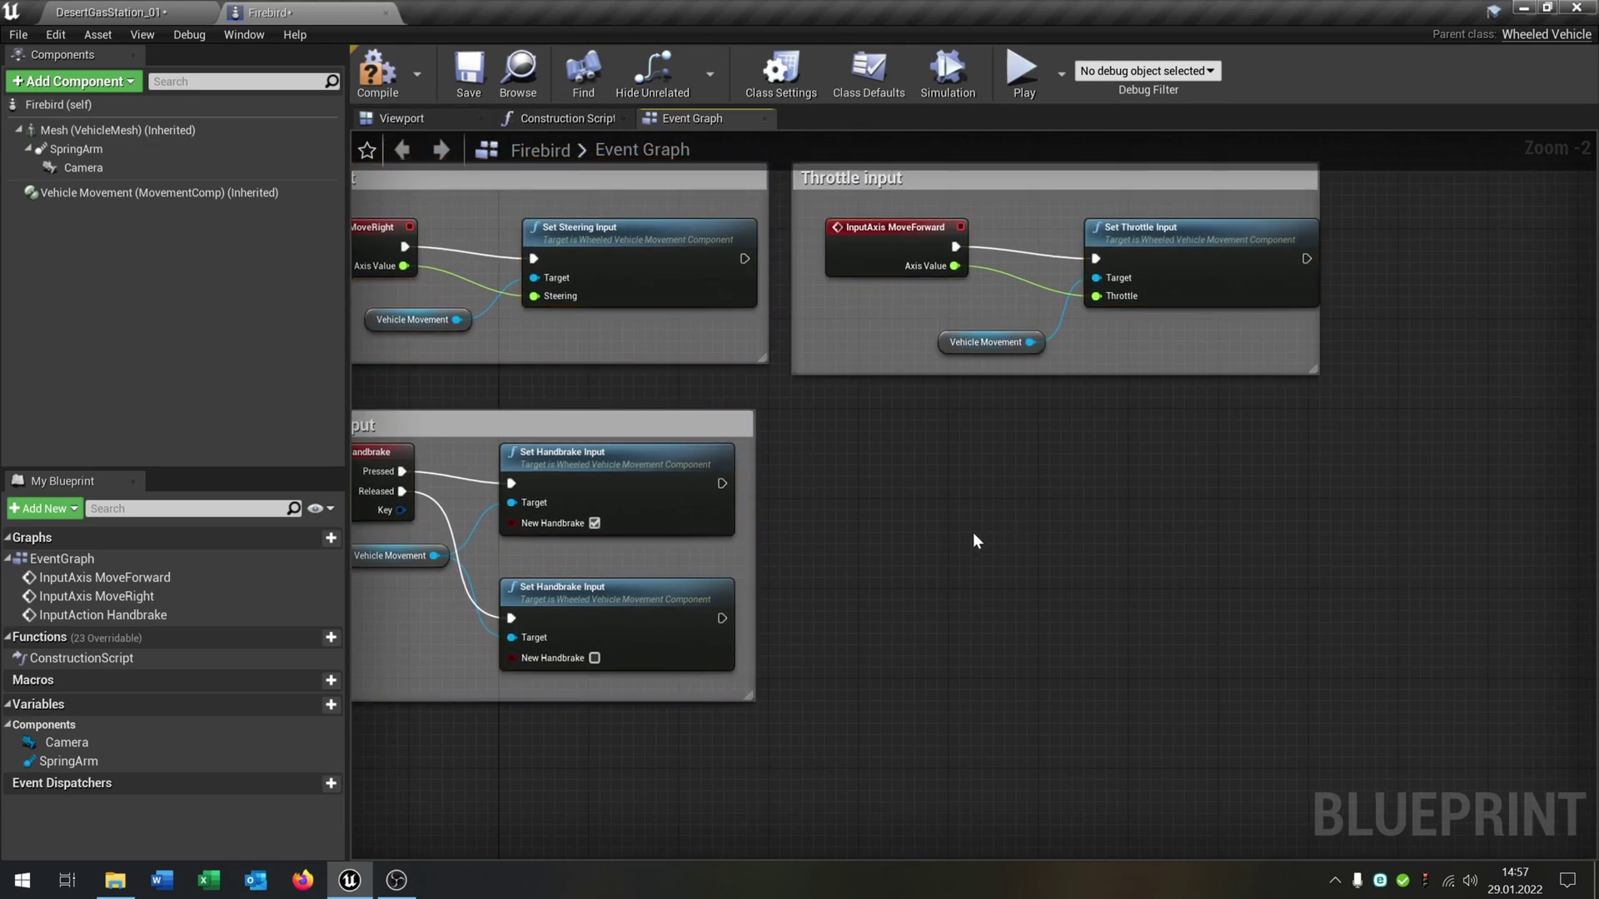
- Add an InputAxis Turn event and wire its Axis Value into Add Controller Yaw Input
right_click(862, 472)
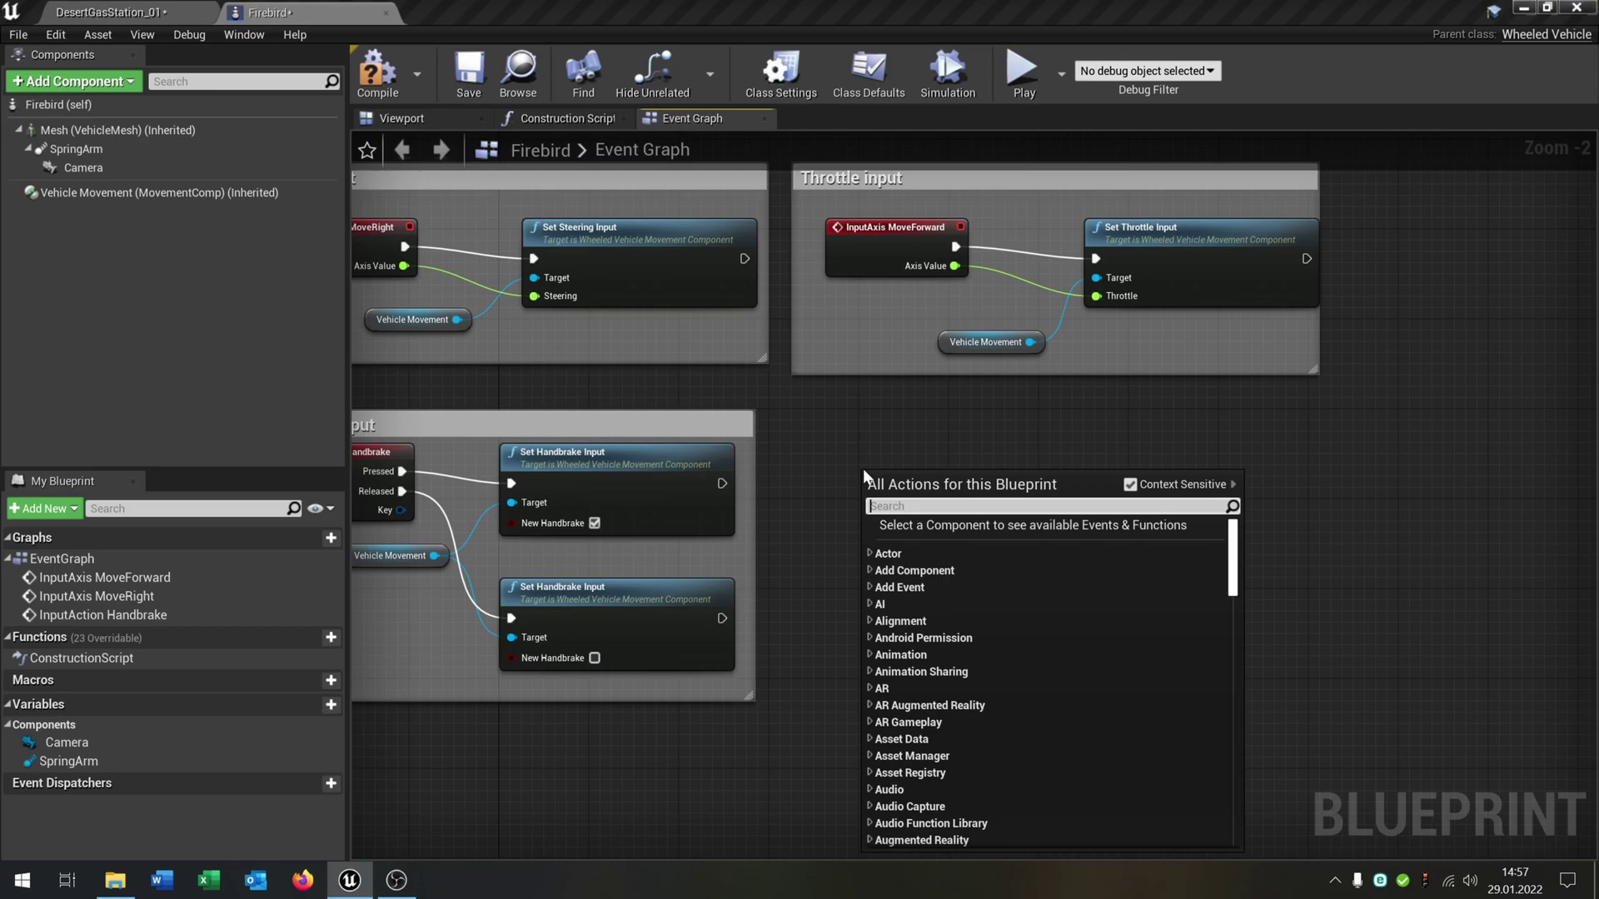
text(turn)
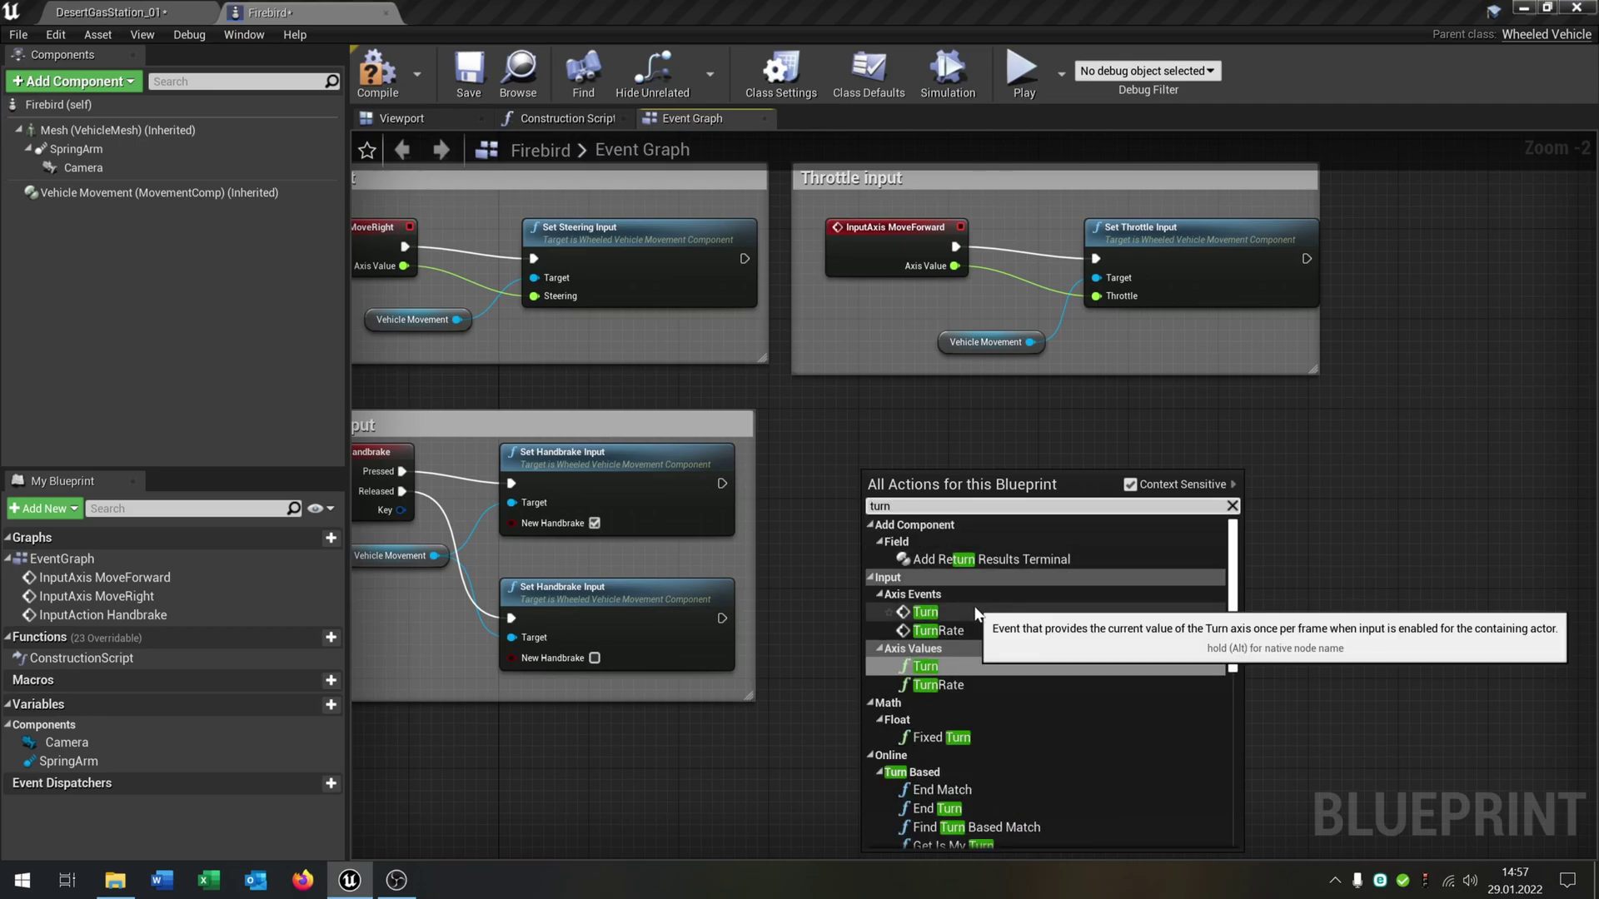
click(937, 612)
scroll(1023, 556, up, 2)
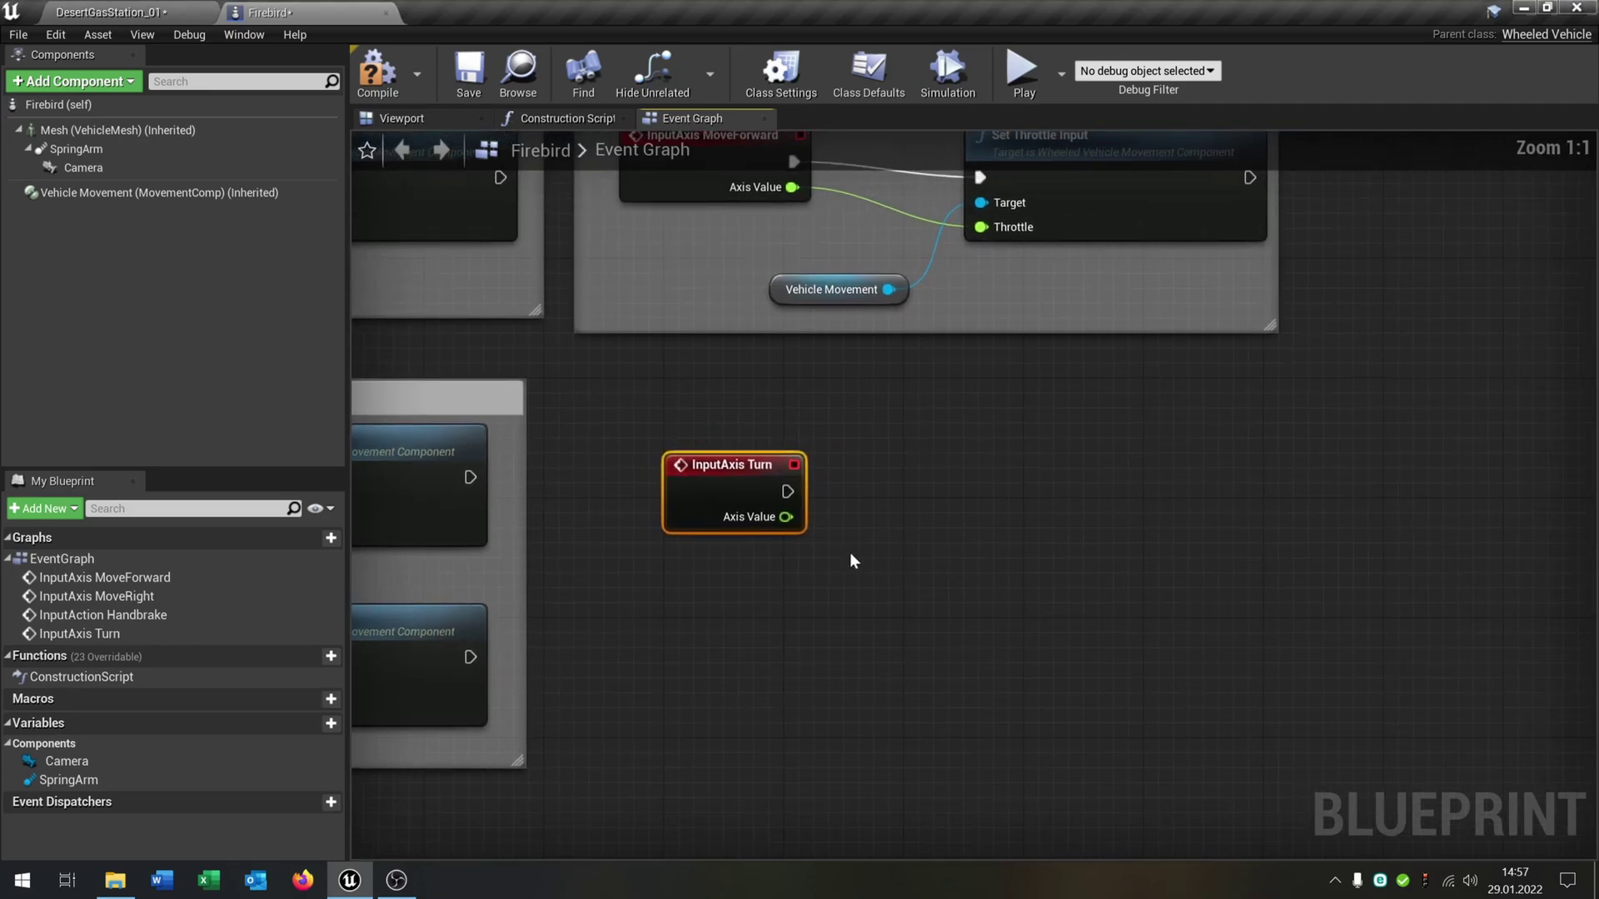
drag(782, 518, 926, 488)
text(add con)
key(Down)
key(Return)
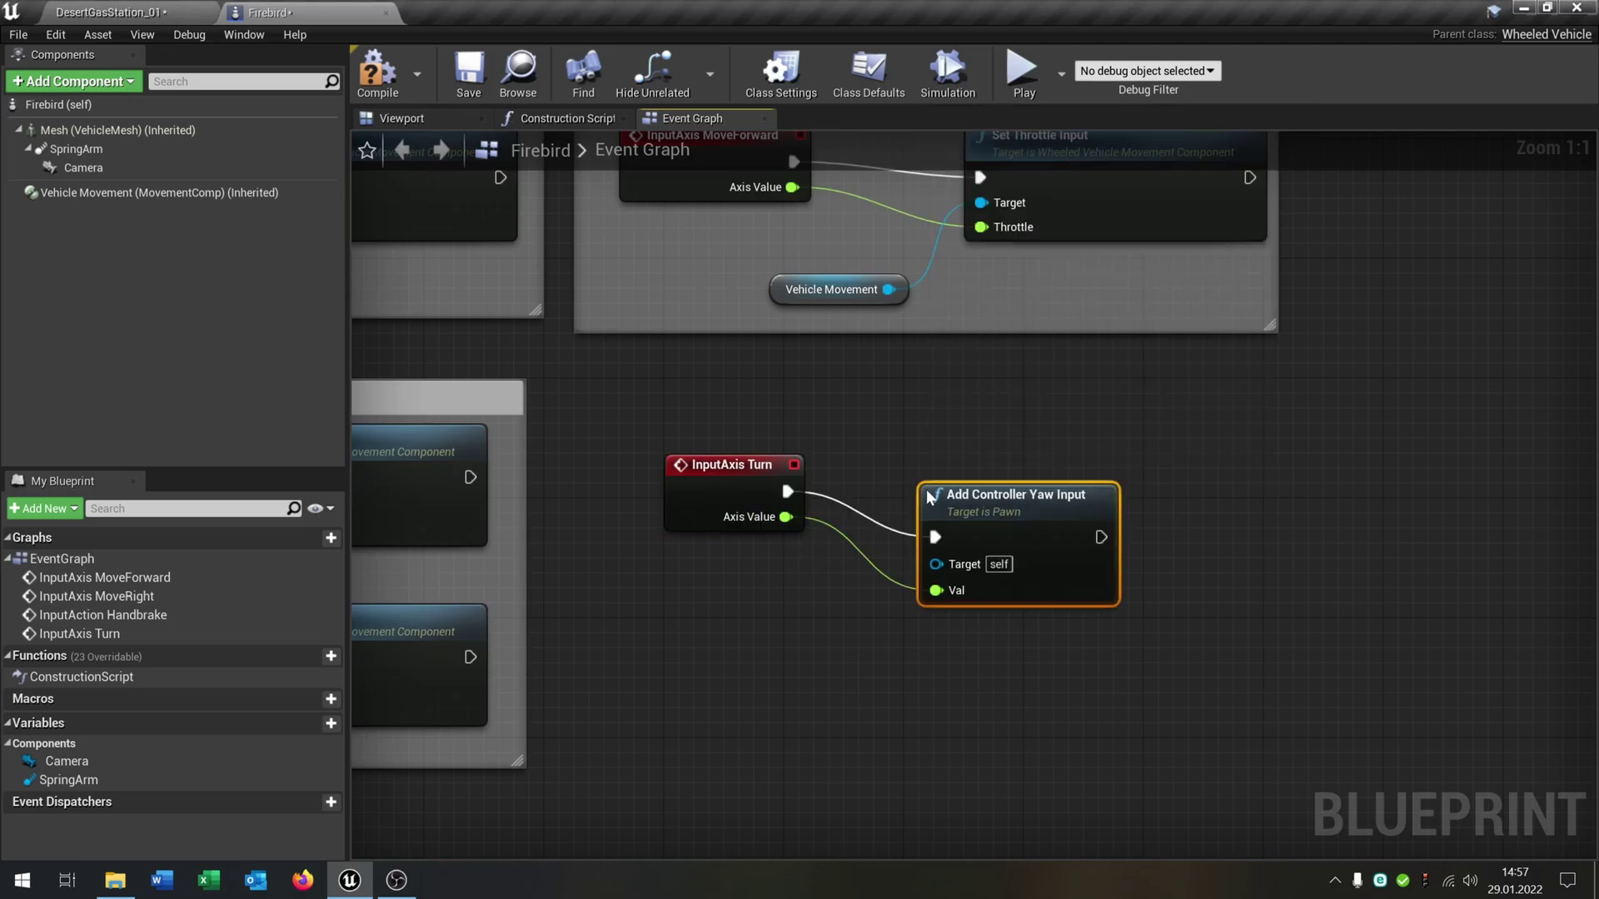
key(Home)
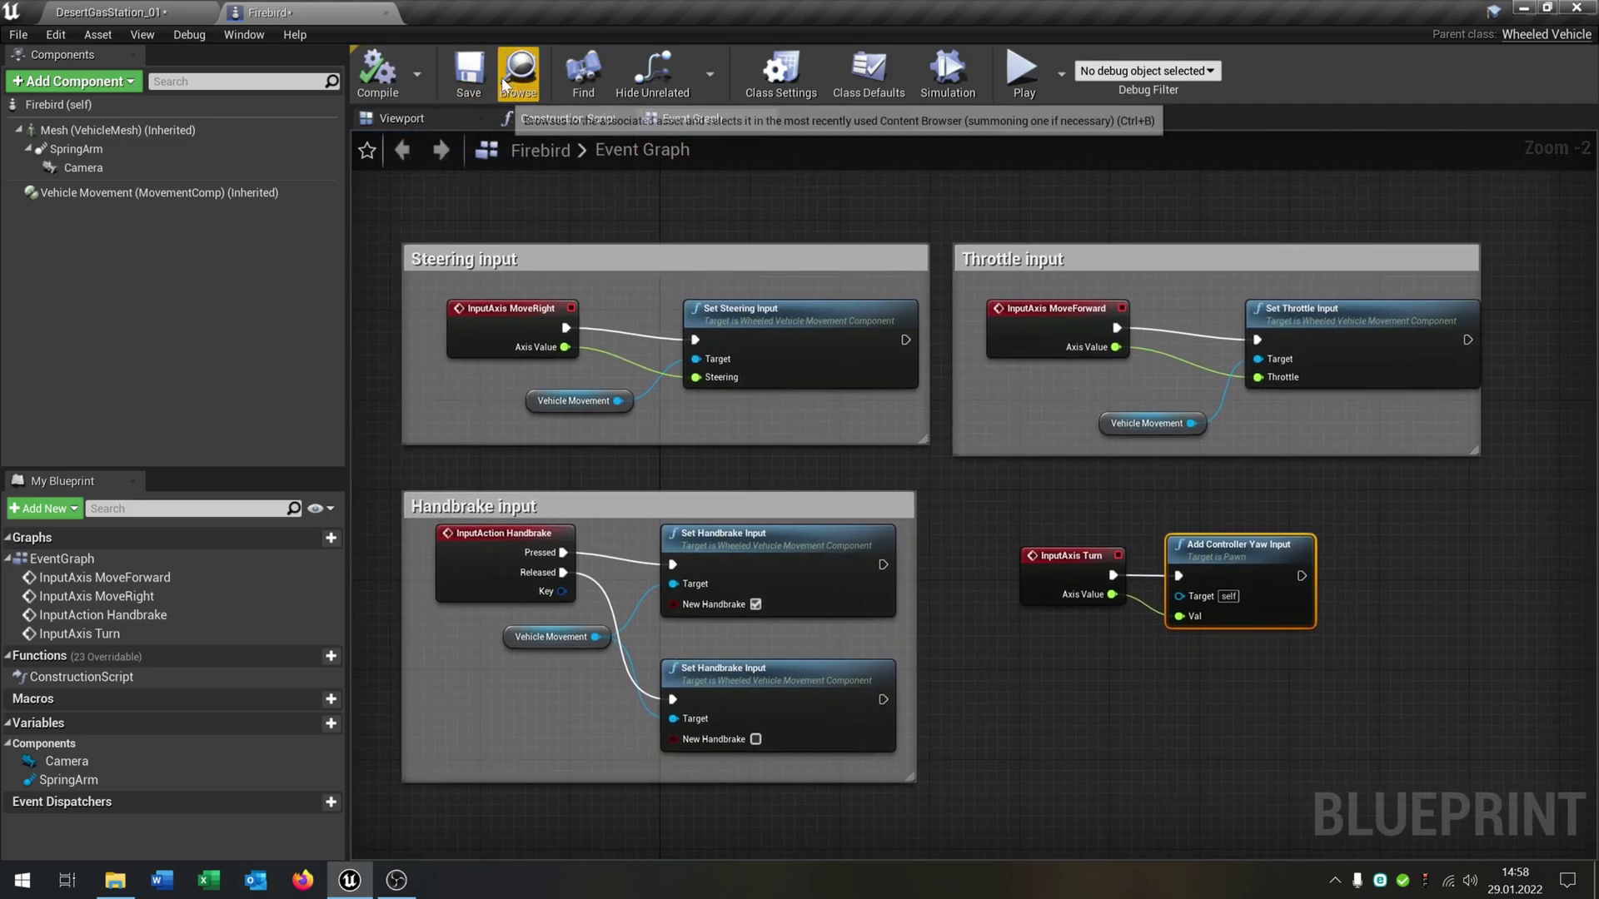
- In Project Settings > Maps & Modes, change Default Pawn Class from Sedan to Firebird
click(98, 12)
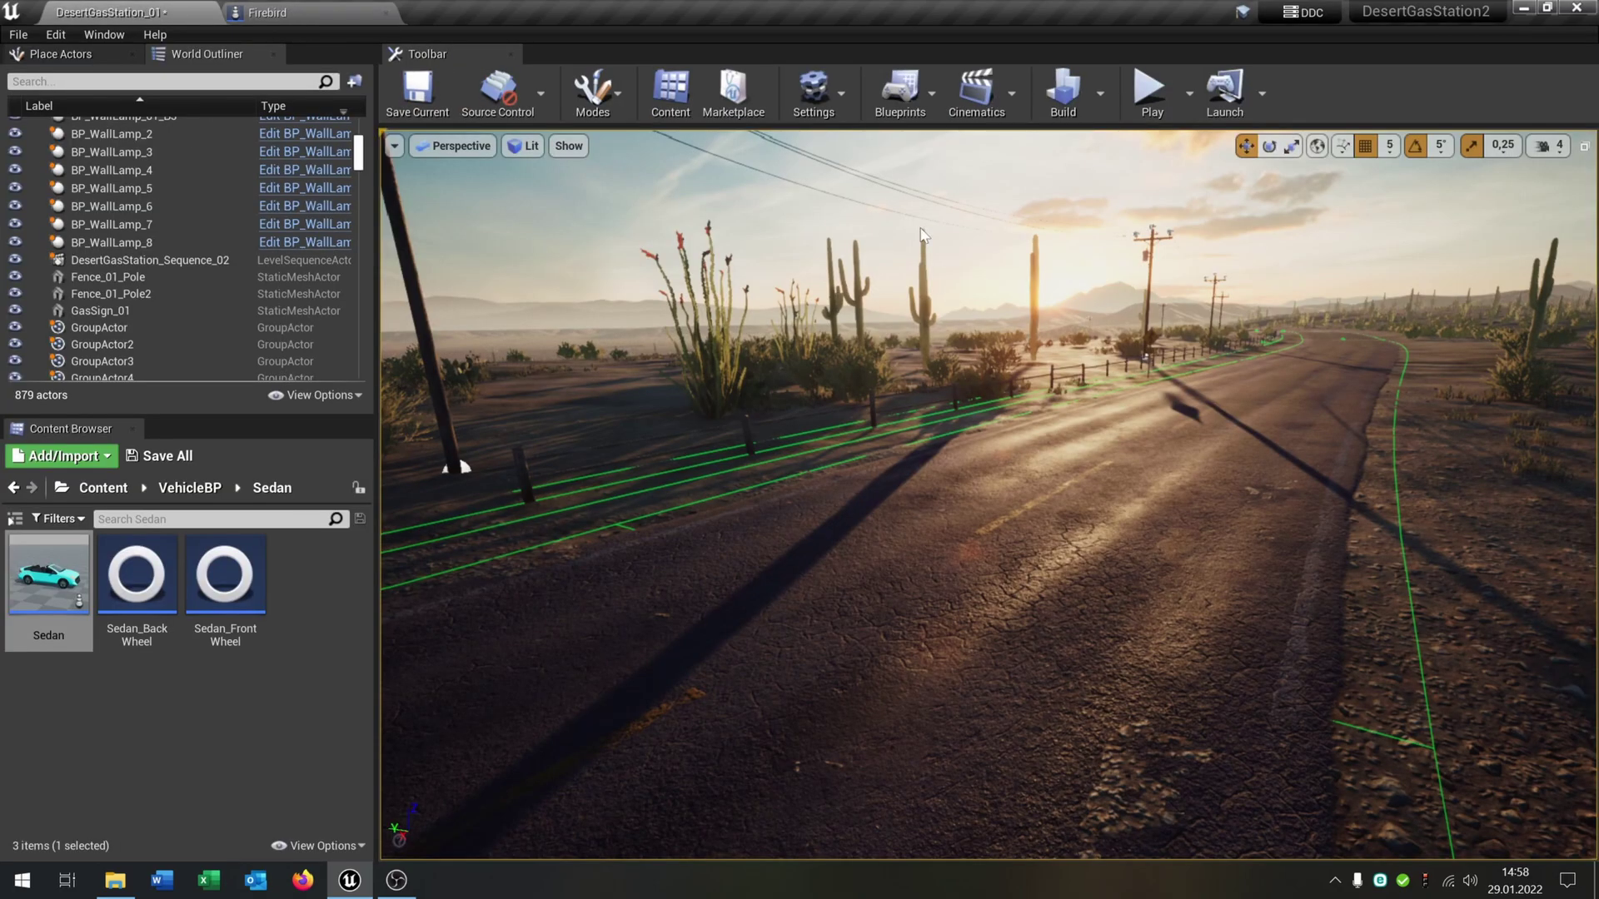
click(846, 107)
click(868, 167)
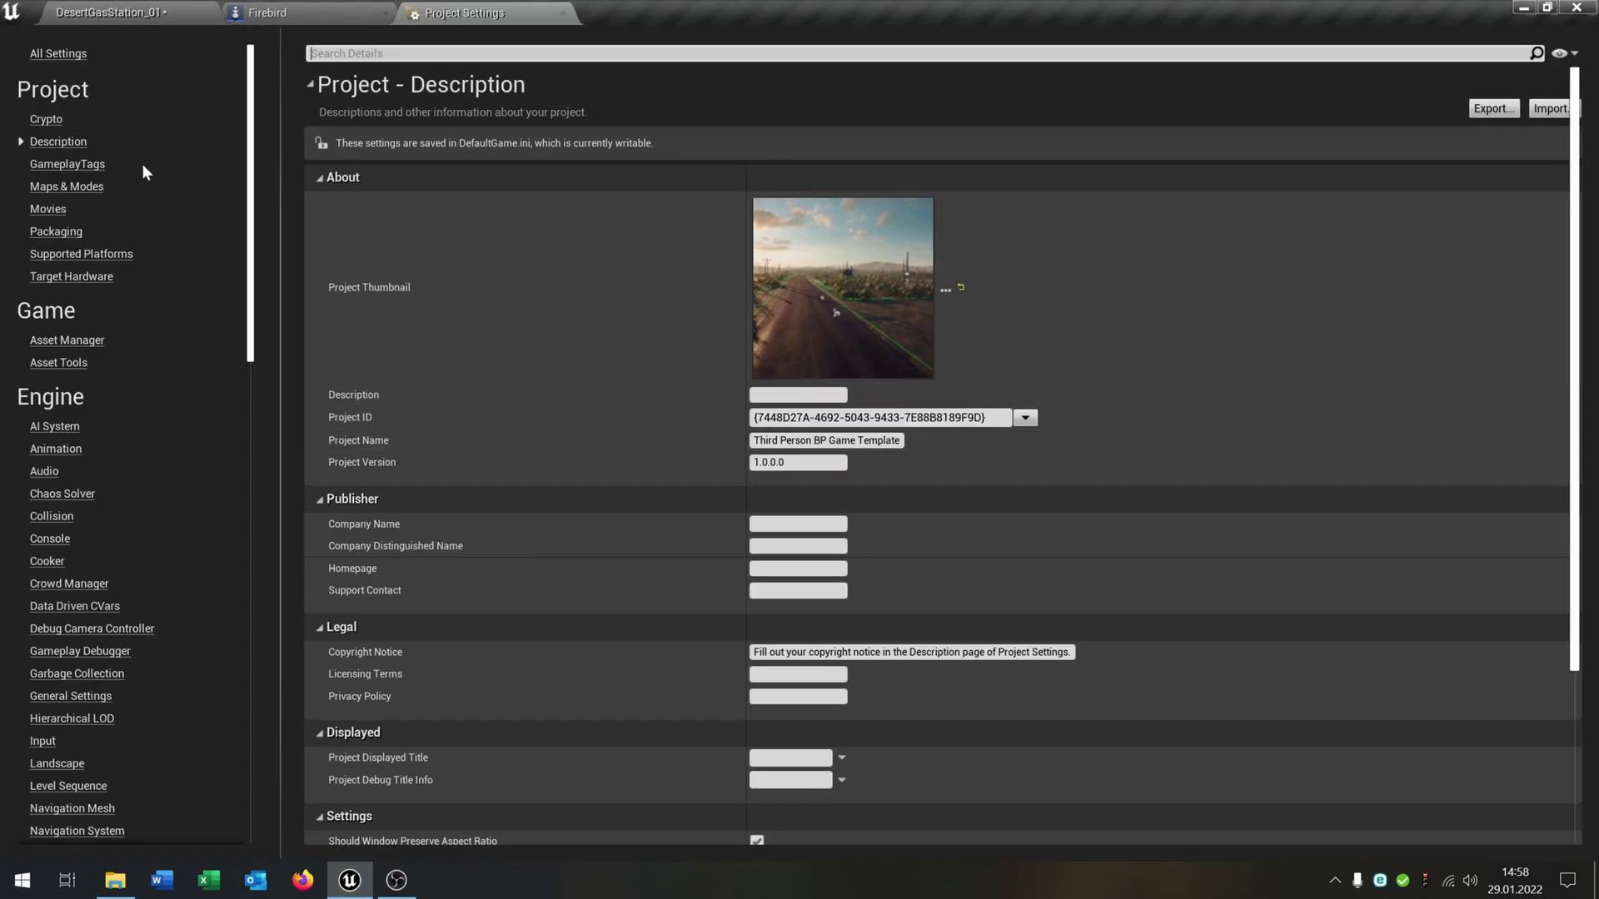
click(67, 187)
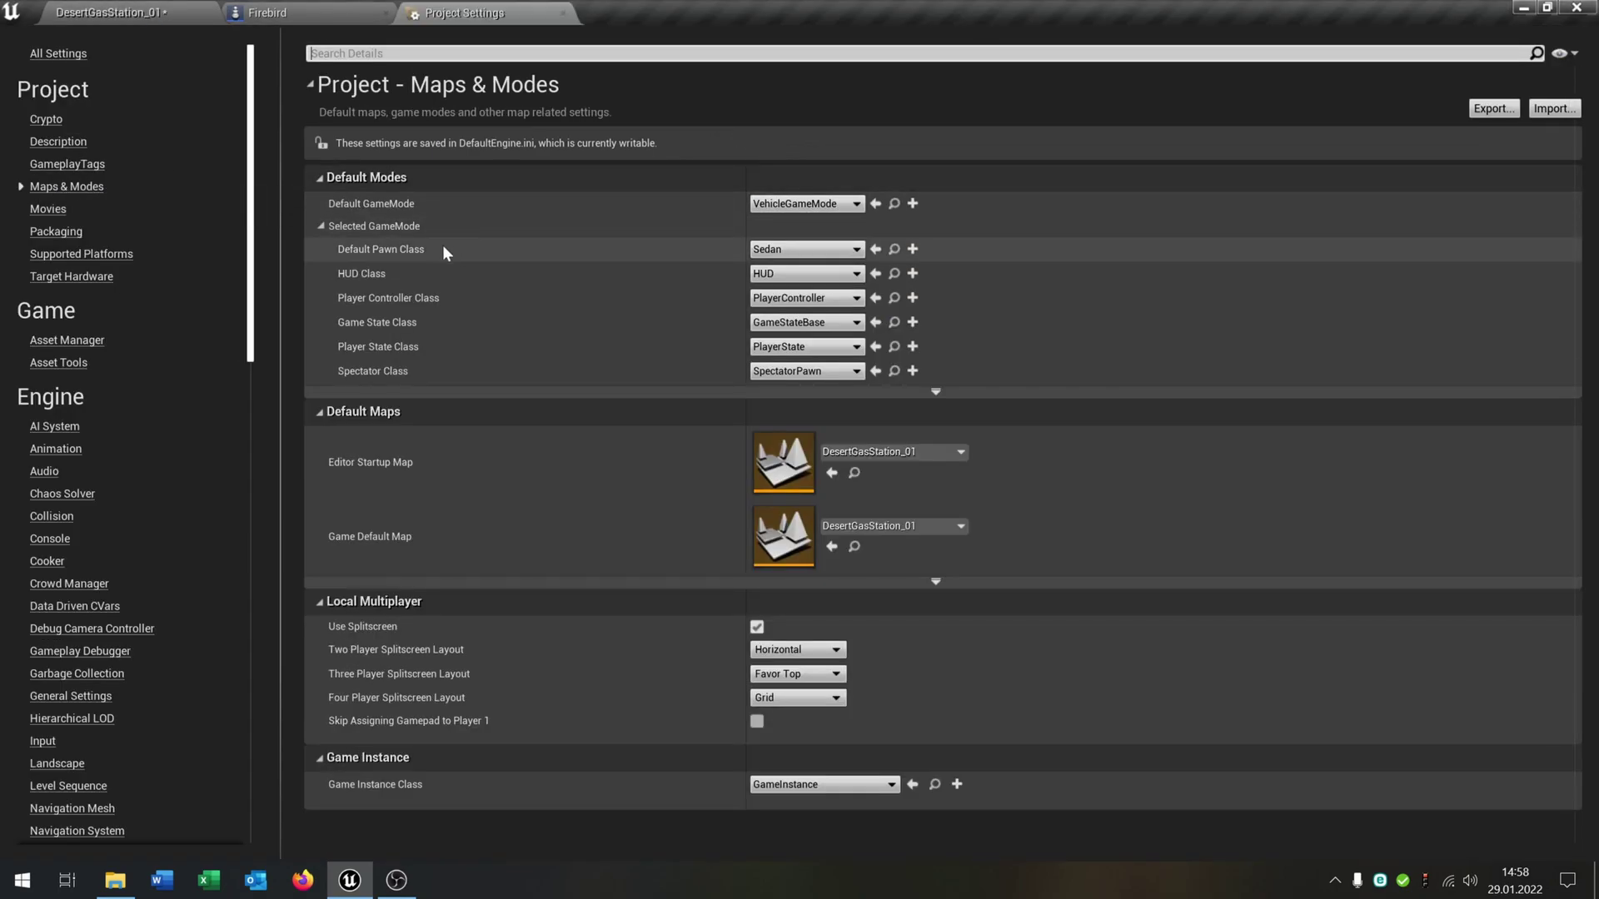
click(805, 249)
click(881, 357)
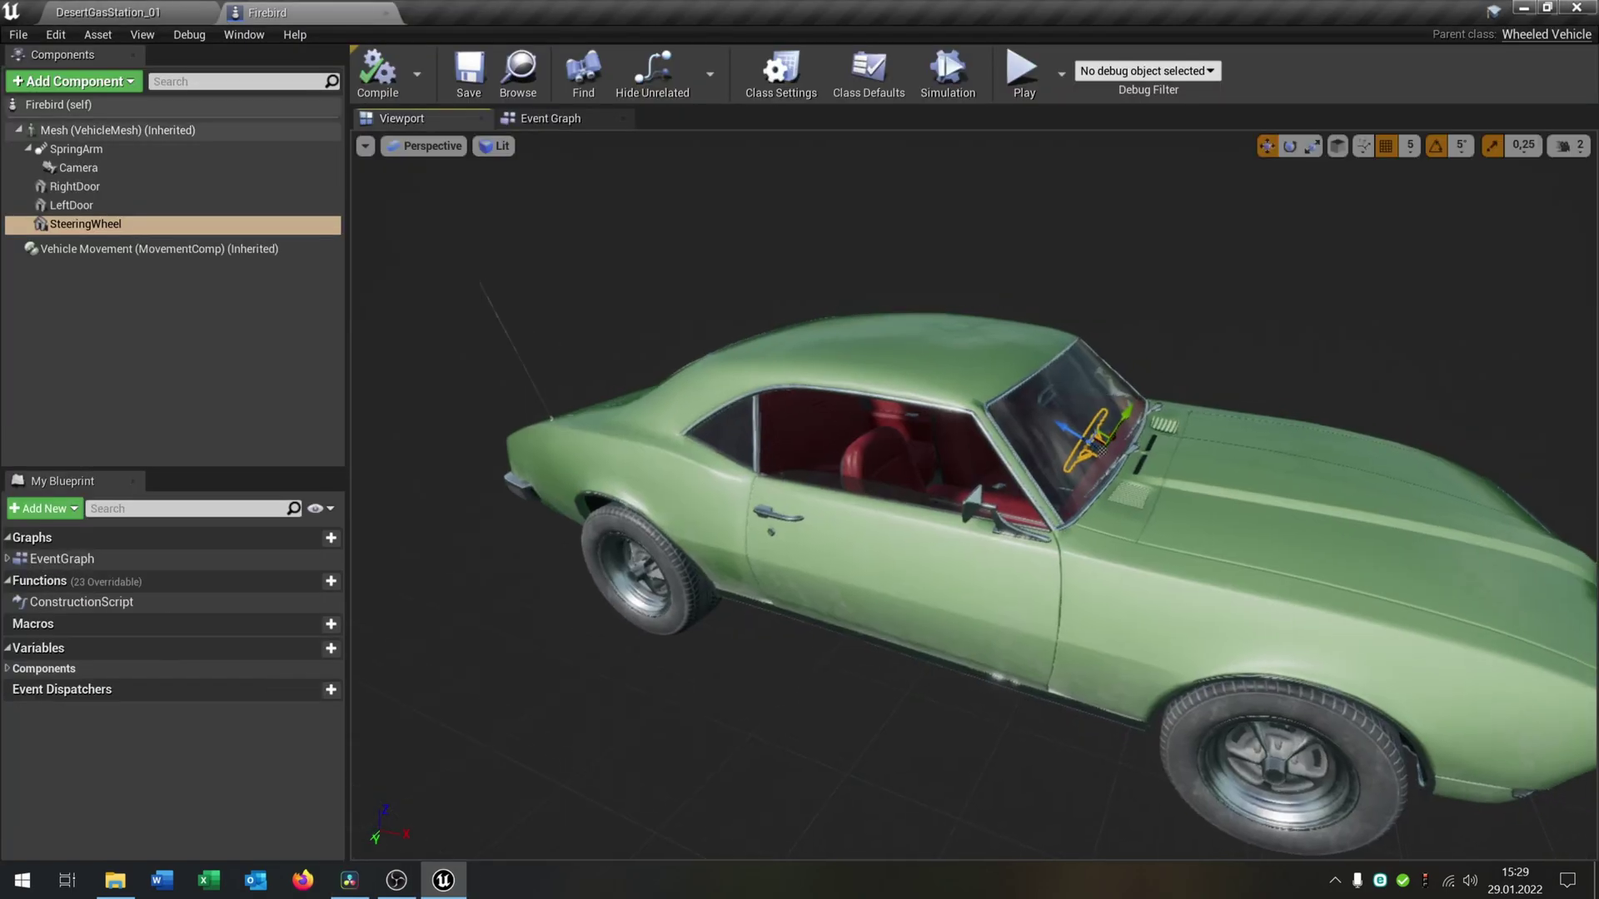
- Inspect the Firebird's RightDoor, LeftDoor and SteeringWheel components close up in the viewport
drag(683, 474, 644, 467)
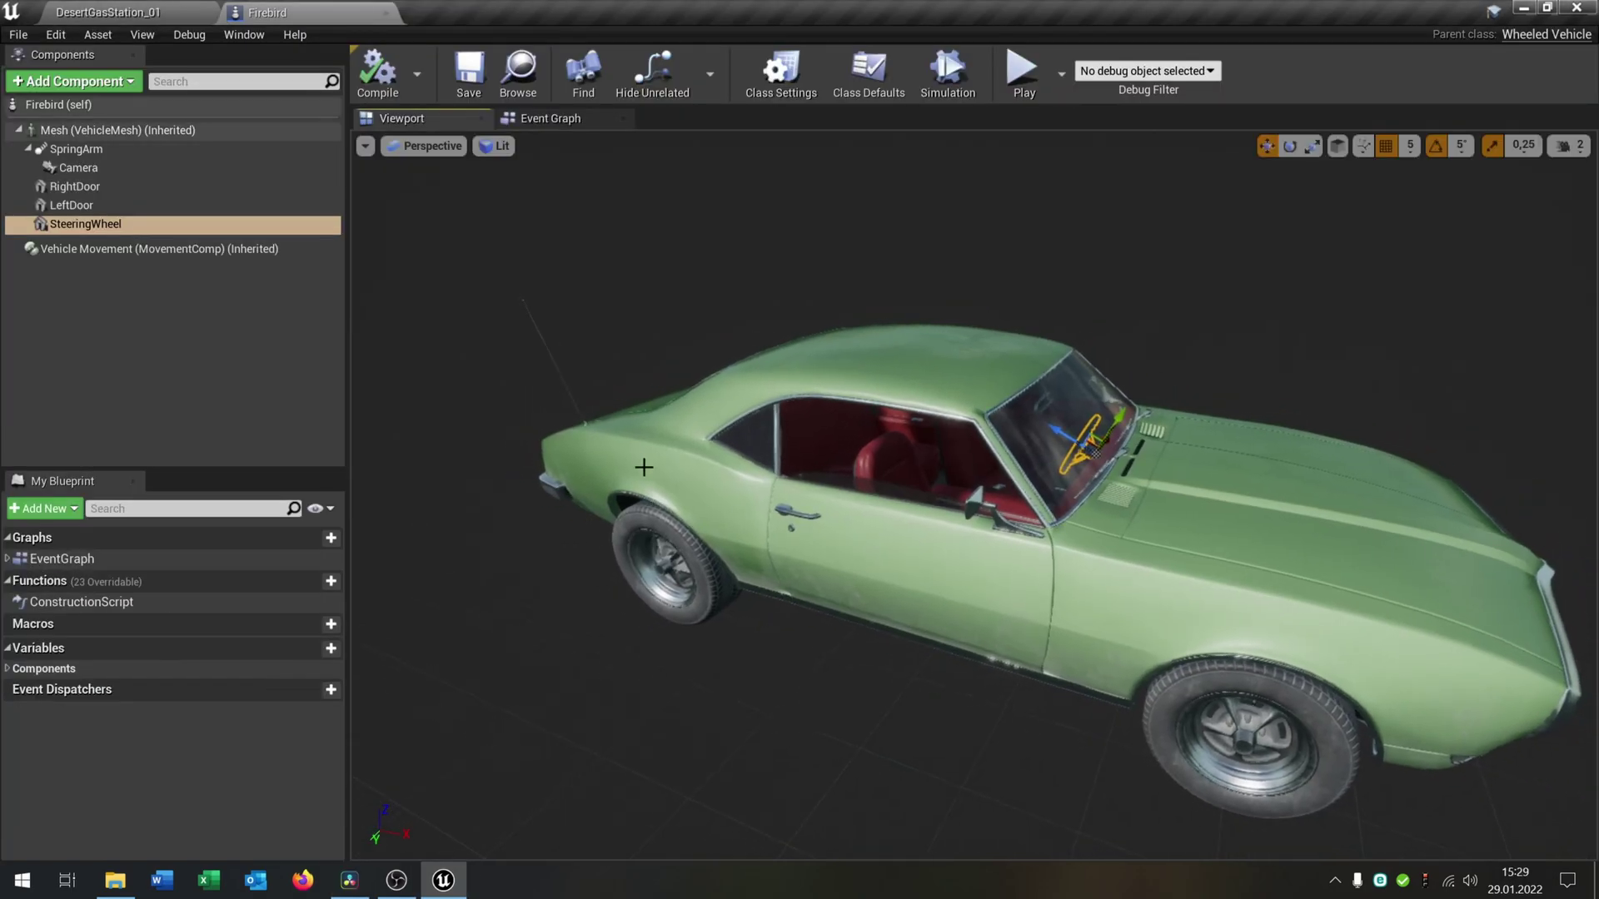
click(136, 187)
click(136, 205)
click(136, 224)
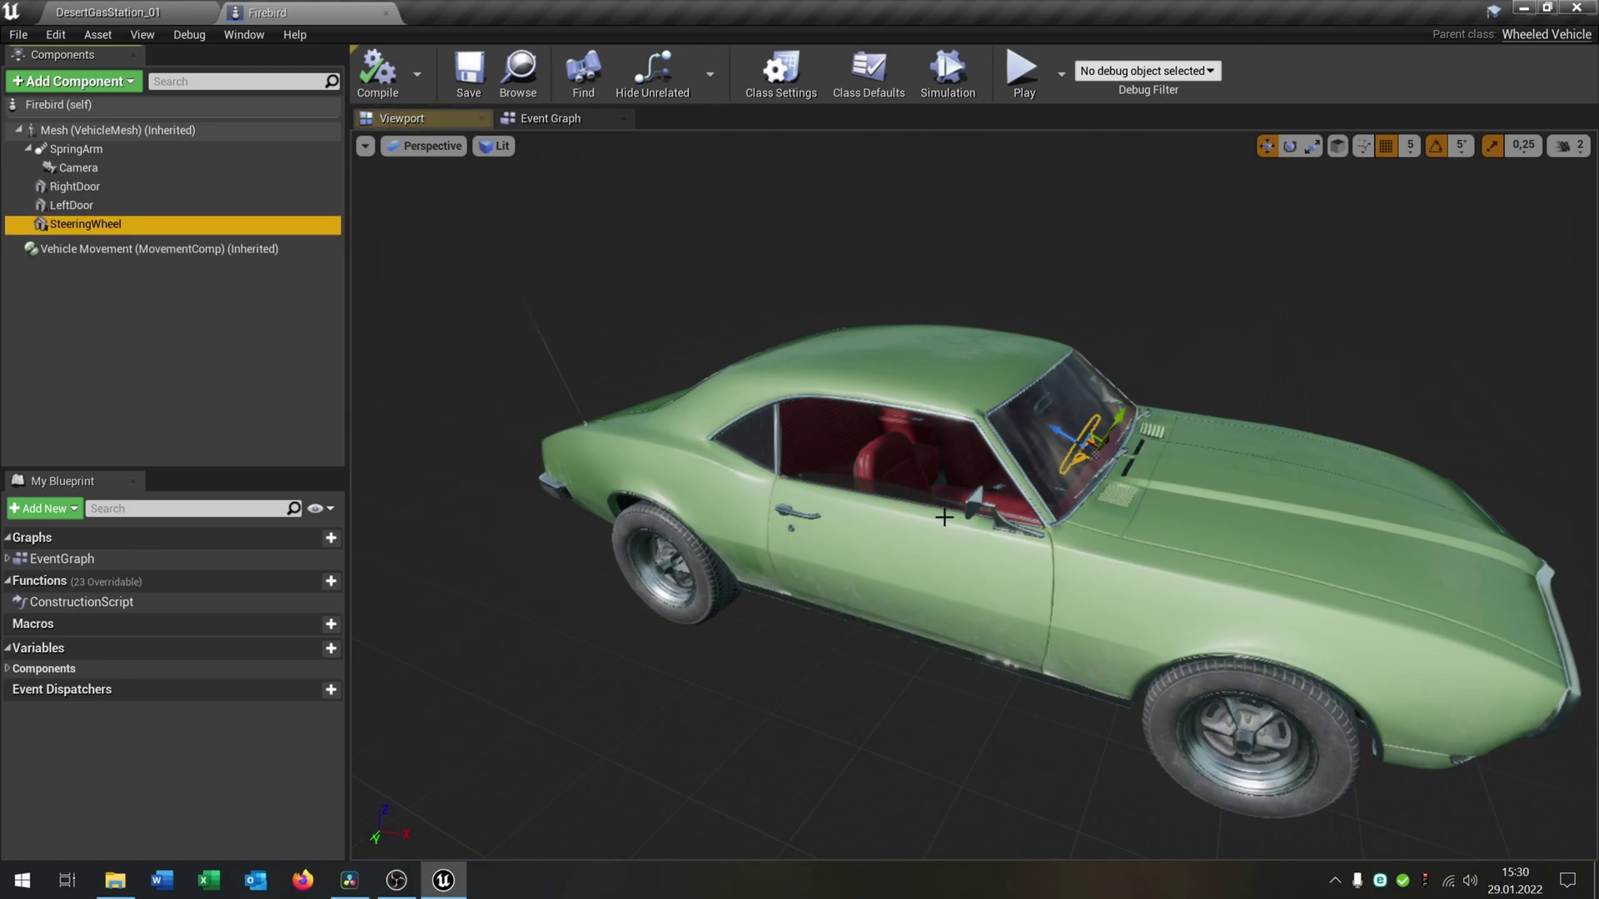
mouse_move(944, 517)
mouse_down()
mouse_move(914, 429)
mouse_move(945, 517)
mouse_up()
- Play the DesertGasStation_01 level and steer the Firebird into a drift
click(108, 12)
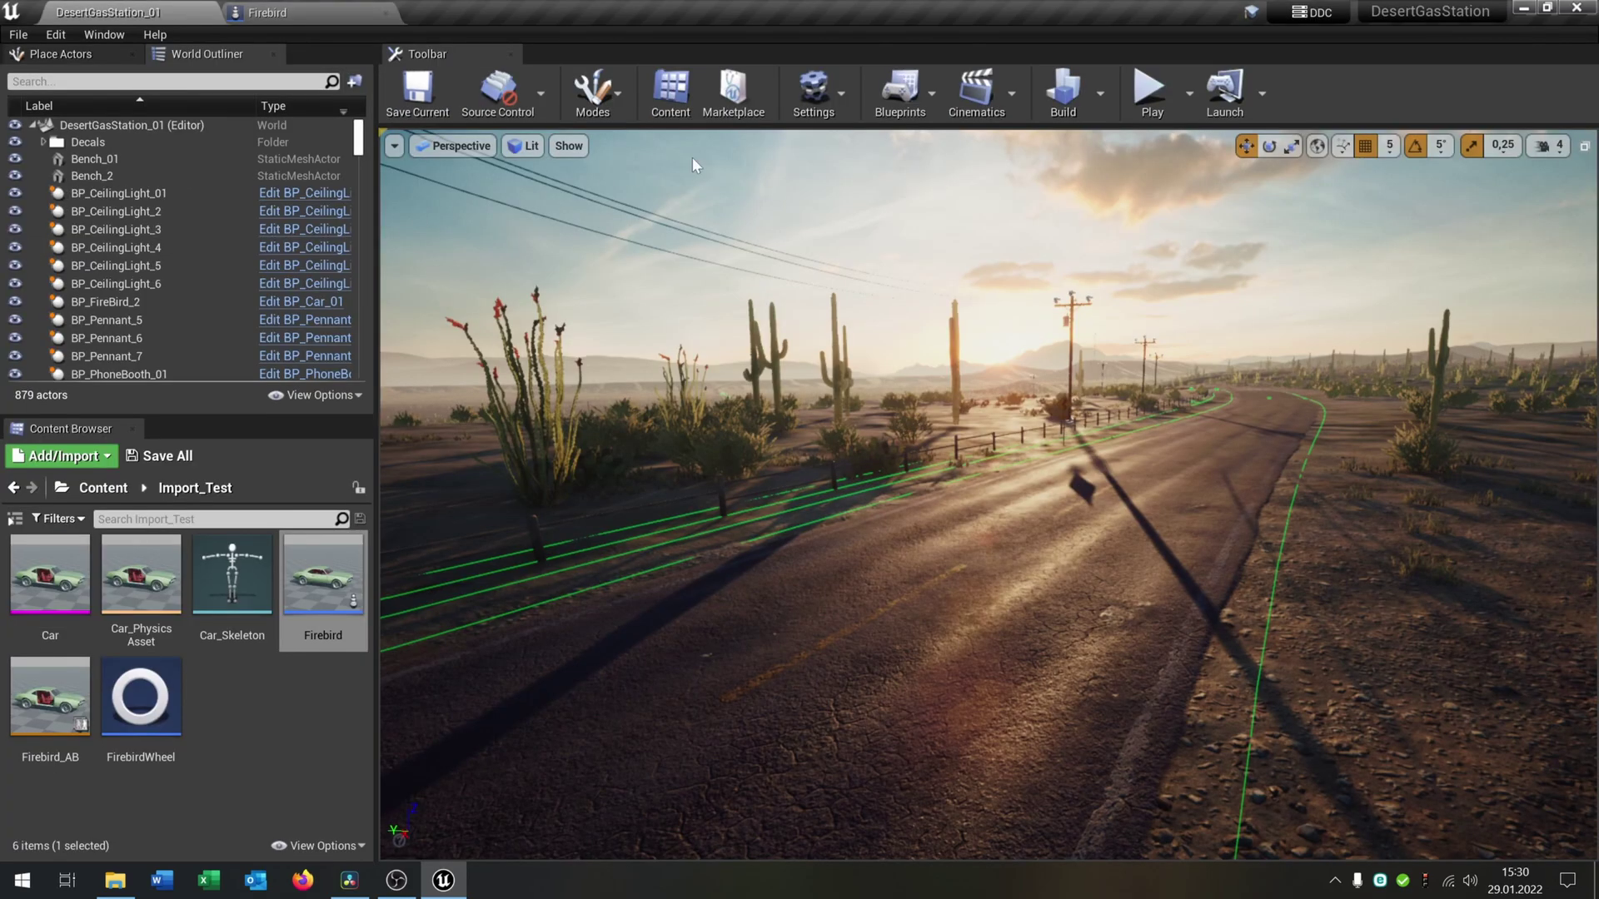
click(1139, 105)
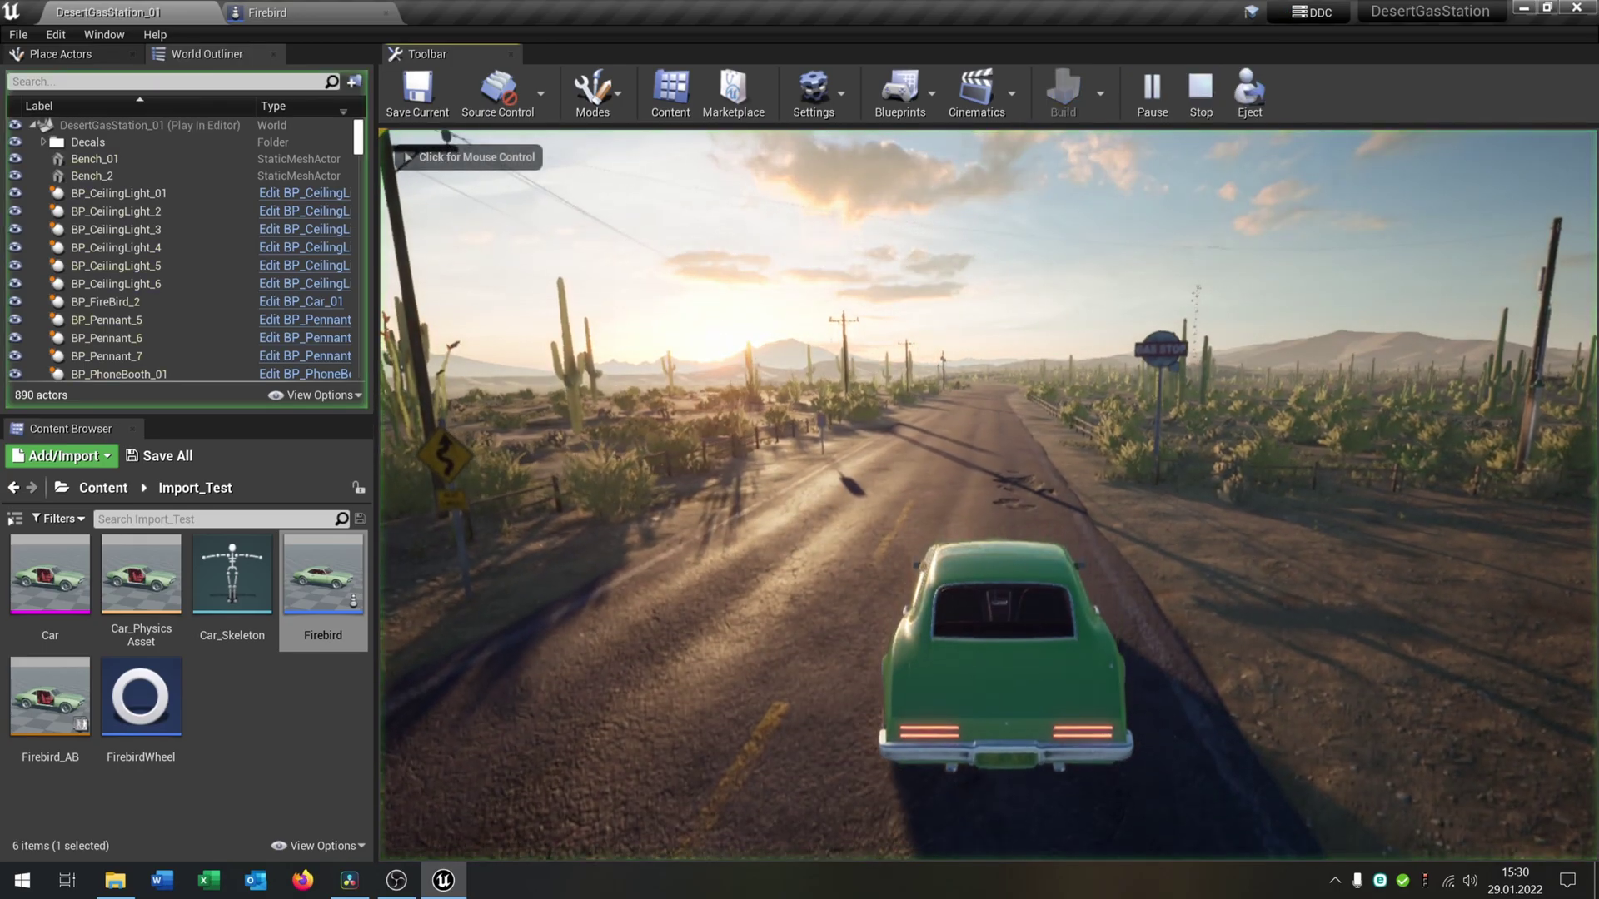
key(a)
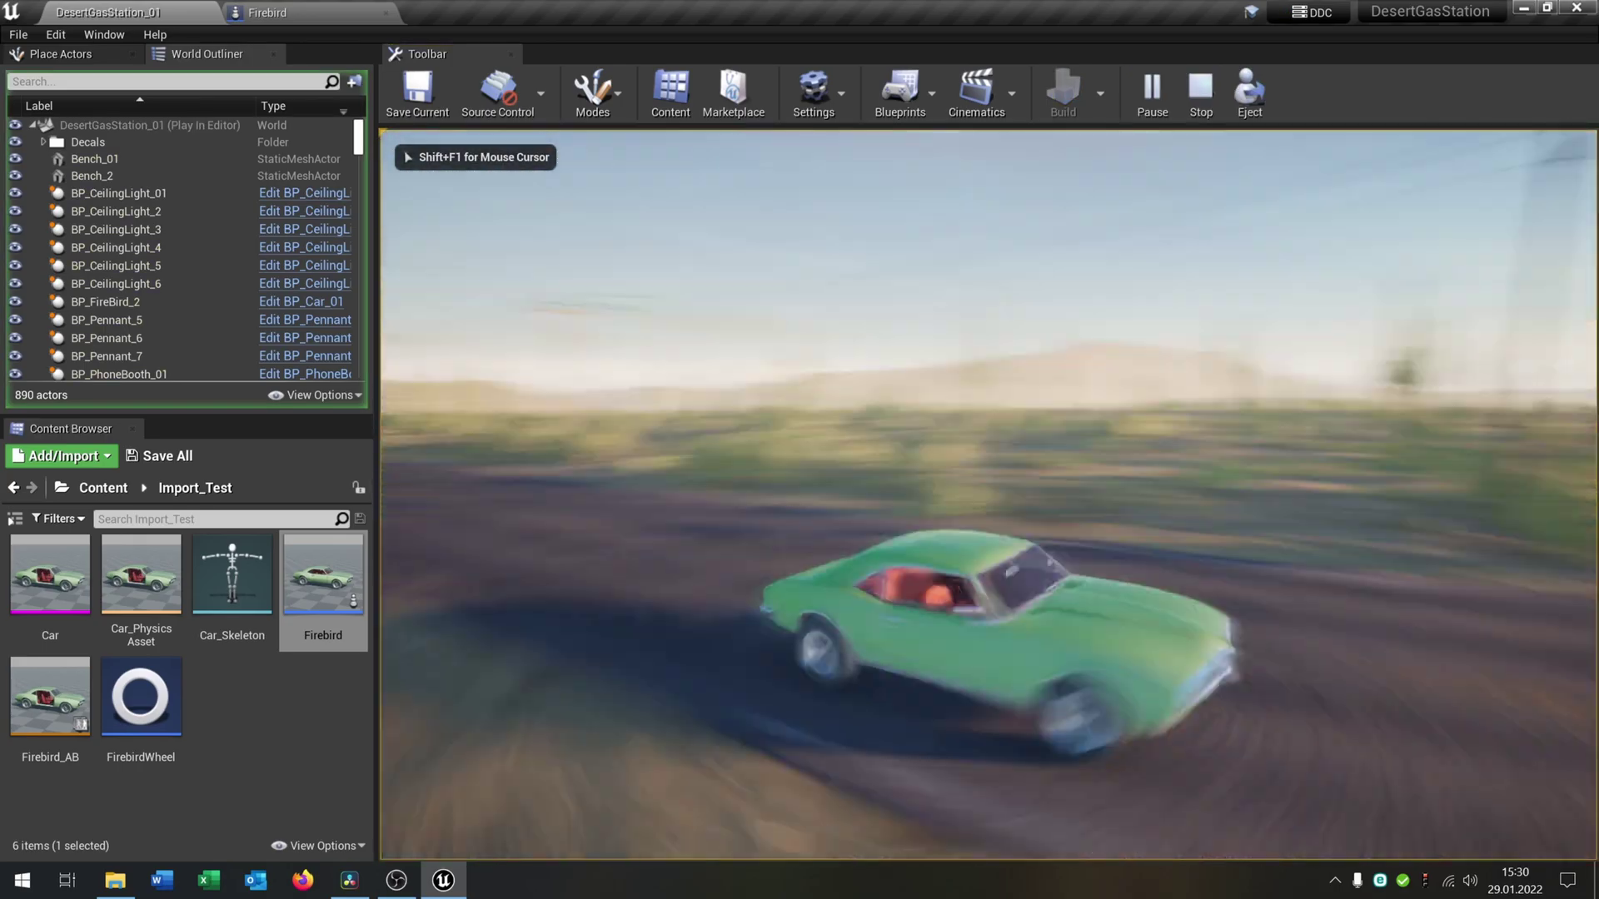